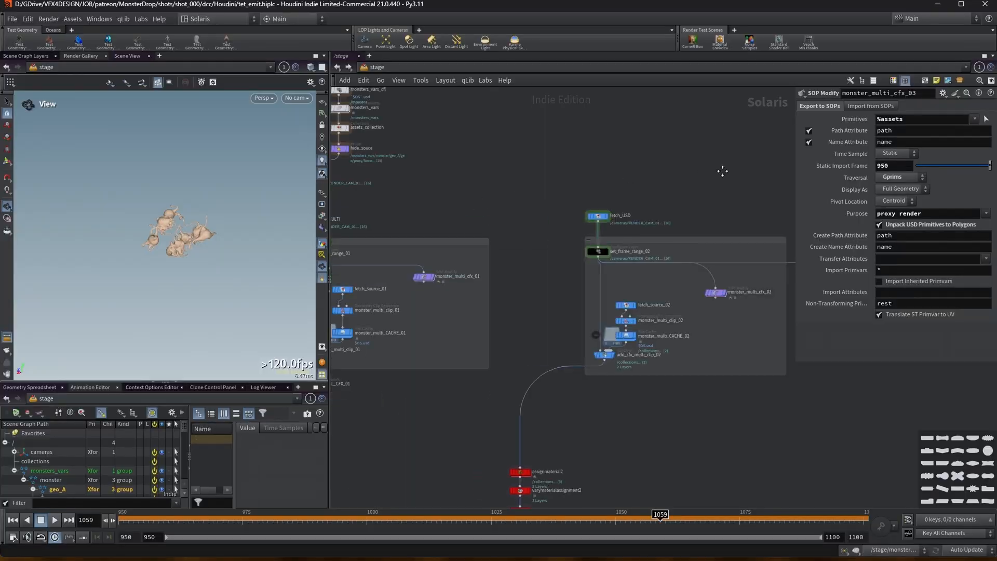
Set the timeline back to frame 950 with the monster_multi_cfx_03 node in view.
middle_drag(568, 161, 529, 193)
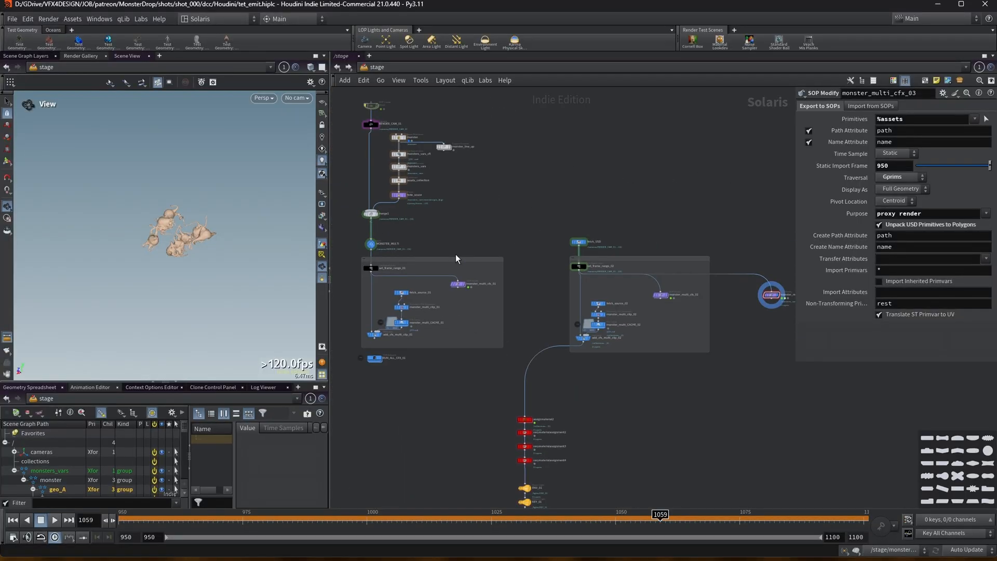
middle_drag(671, 219, 469, 216)
scroll(540, 249, up, 2)
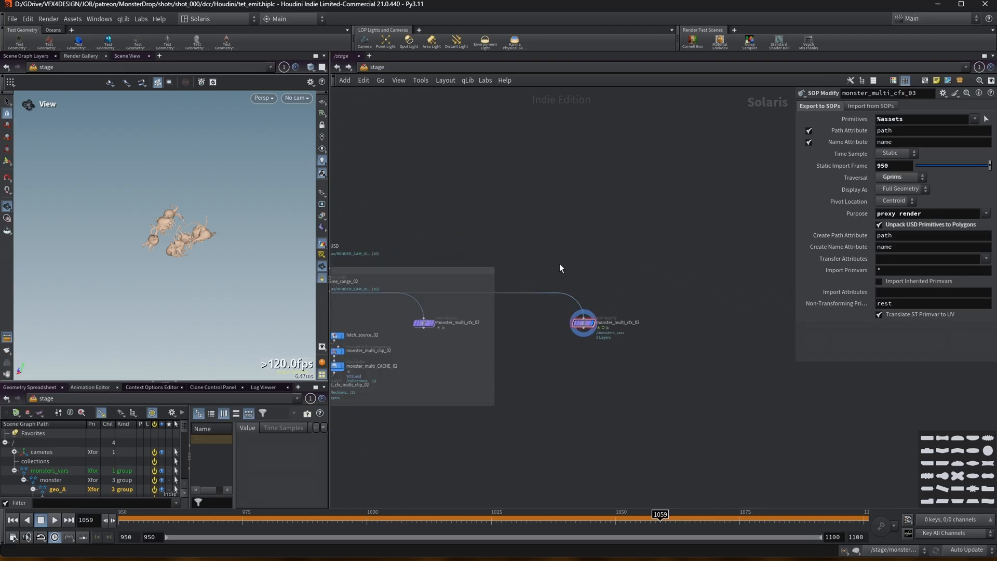
scroll(570, 386, up, 1)
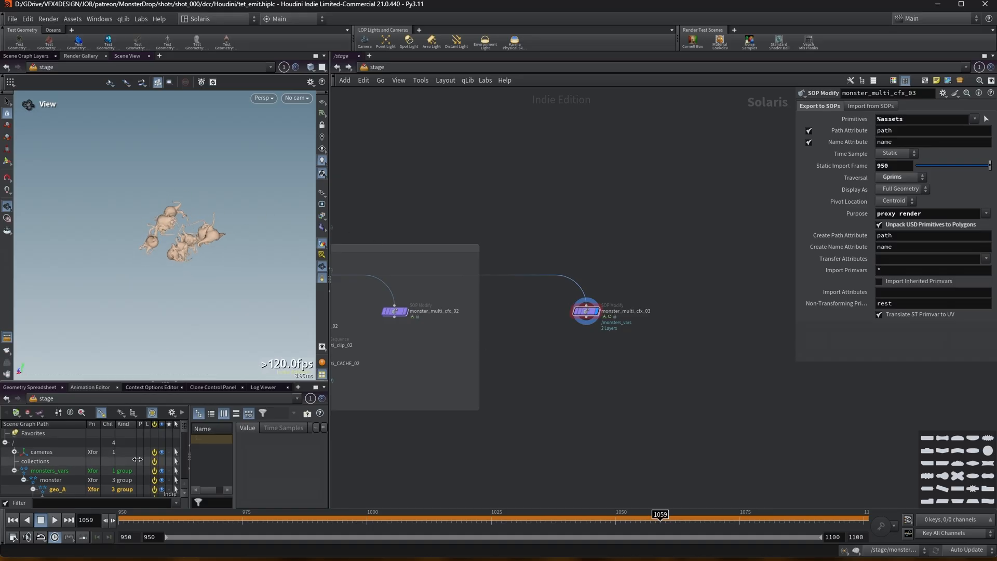
drag(140, 518, 117, 515)
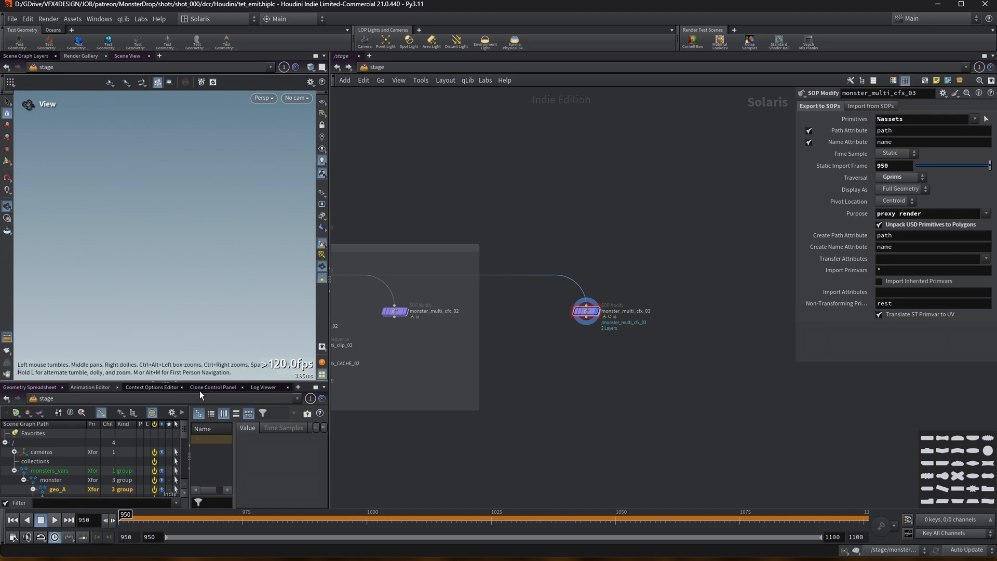
Play back and scrub the flipbook of the monster animation in MPlay, then close it.
middle_drag(572, 250, 609, 229)
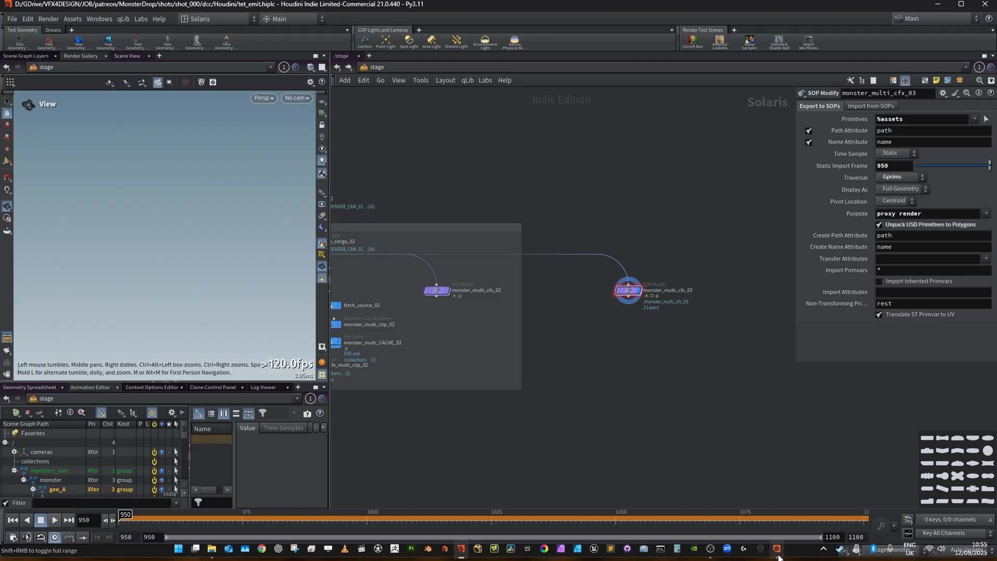
click(777, 557)
drag(227, 375, 184, 385)
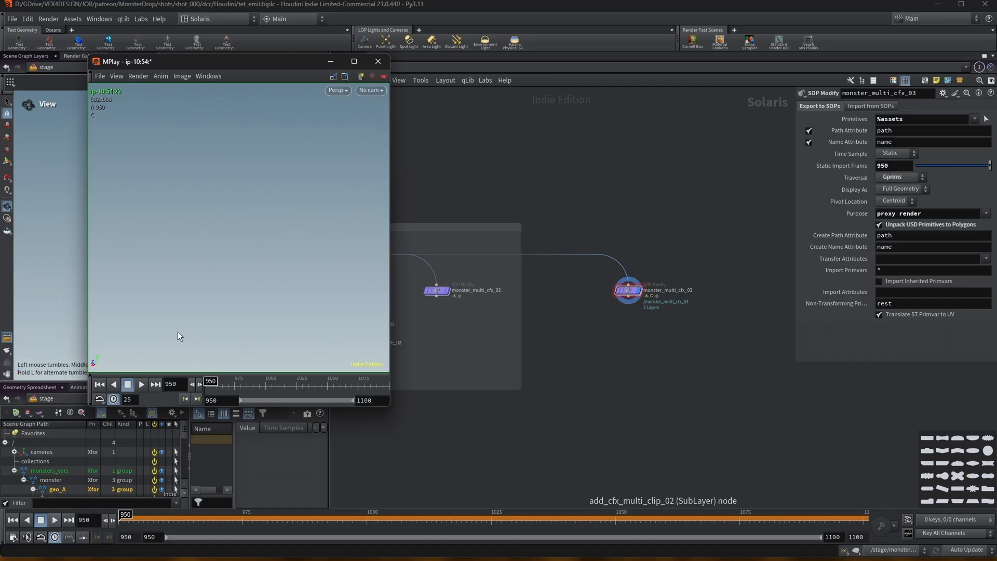
click(141, 385)
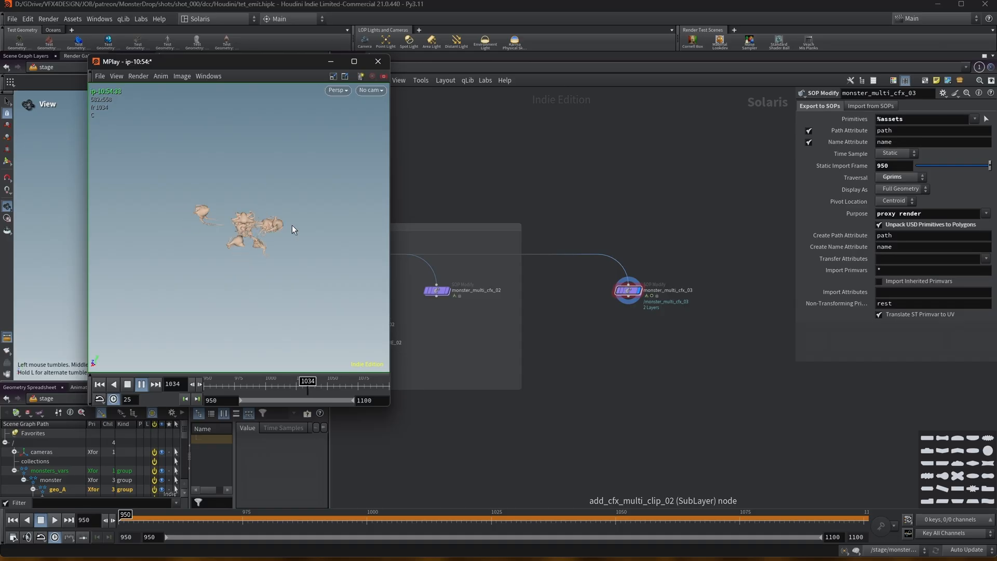
drag(212, 387, 379, 341)
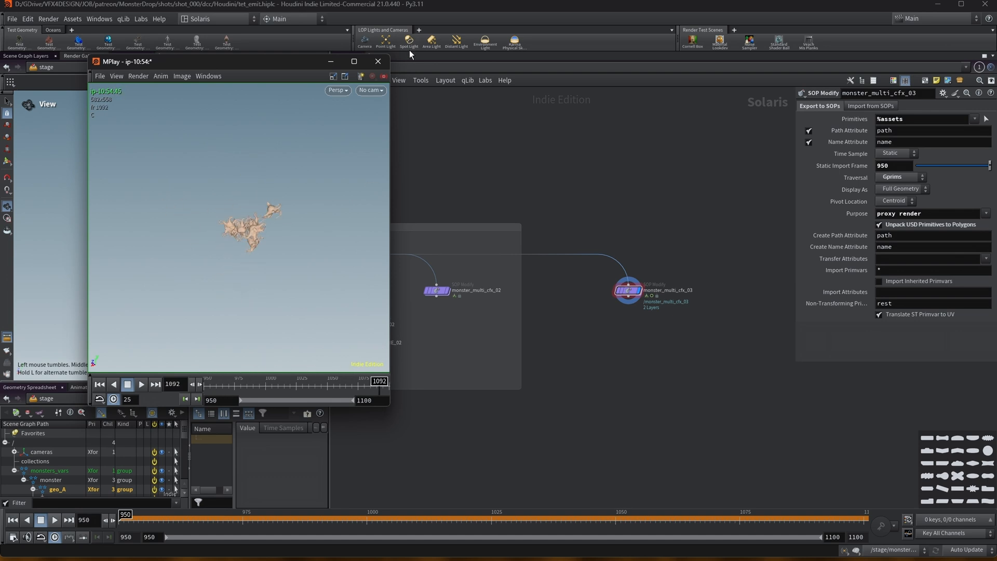
click(385, 62)
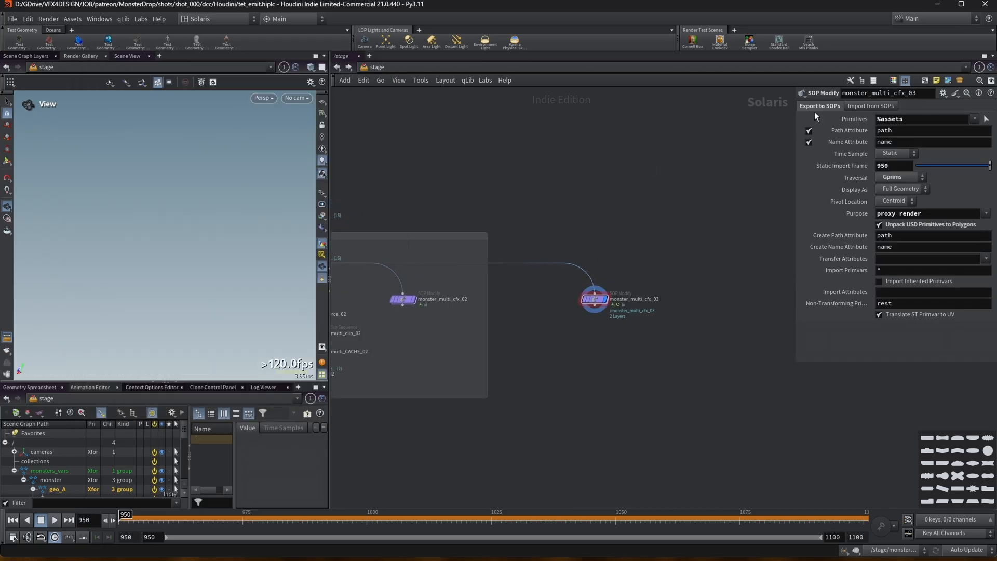
Widen the parameter pane and dive into the monster_multi_cfx_03 node's SOP network.
drag(795, 112, 710, 109)
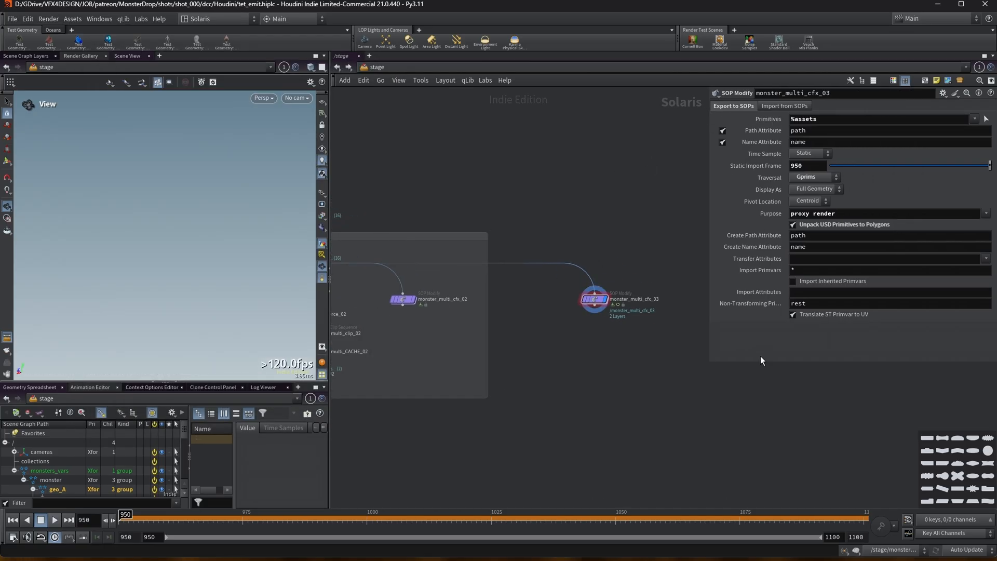
middle_drag(633, 281, 610, 397)
double_click(576, 302)
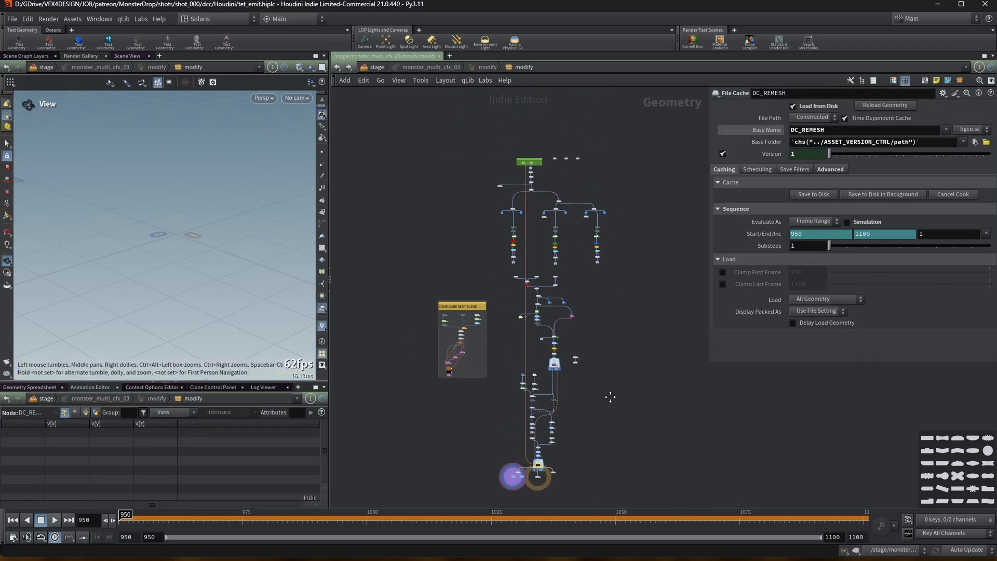
scroll(646, 189, up, 3)
drag(707, 176, 770, 176)
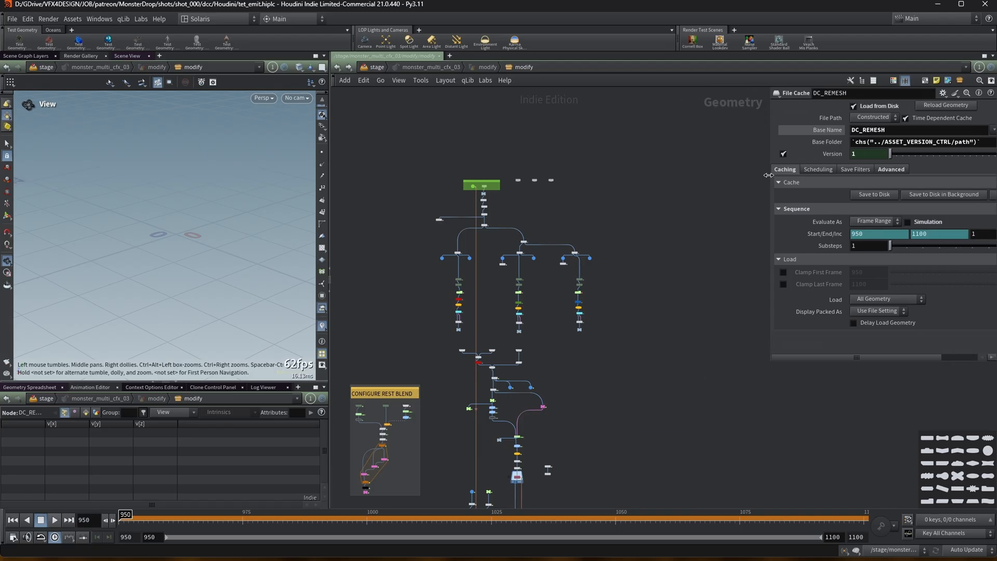
scroll(548, 171, up, 5)
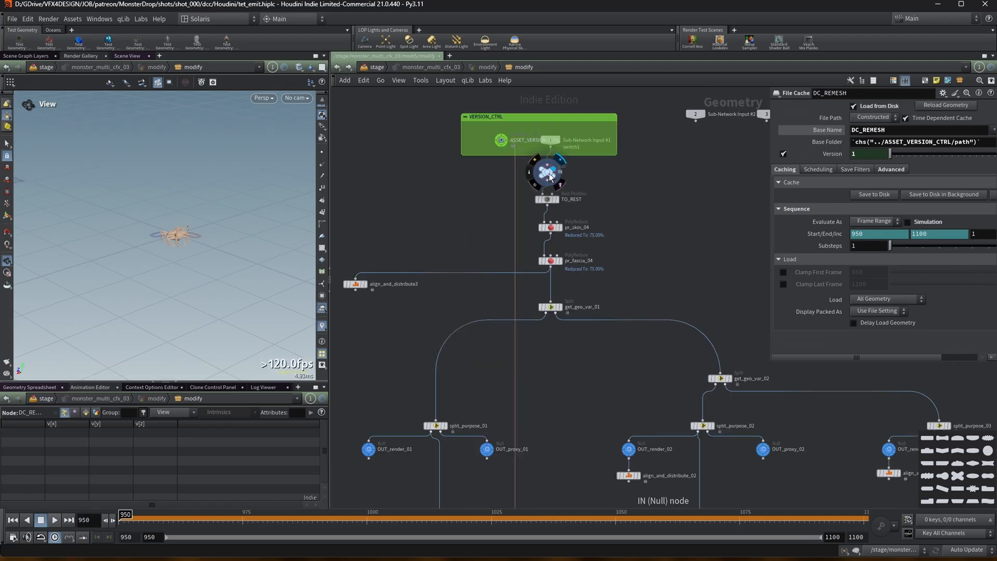
Display the IN node, orbit the viewport around the monster, and widen the viewport pane.
click(554, 178)
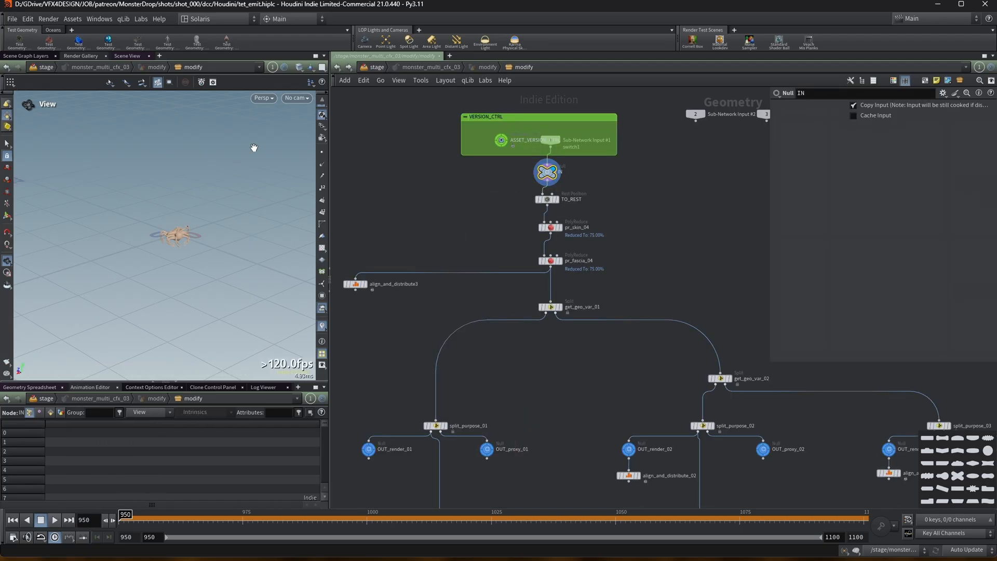
drag(188, 223, 218, 222)
right_drag(203, 191, 288, 118)
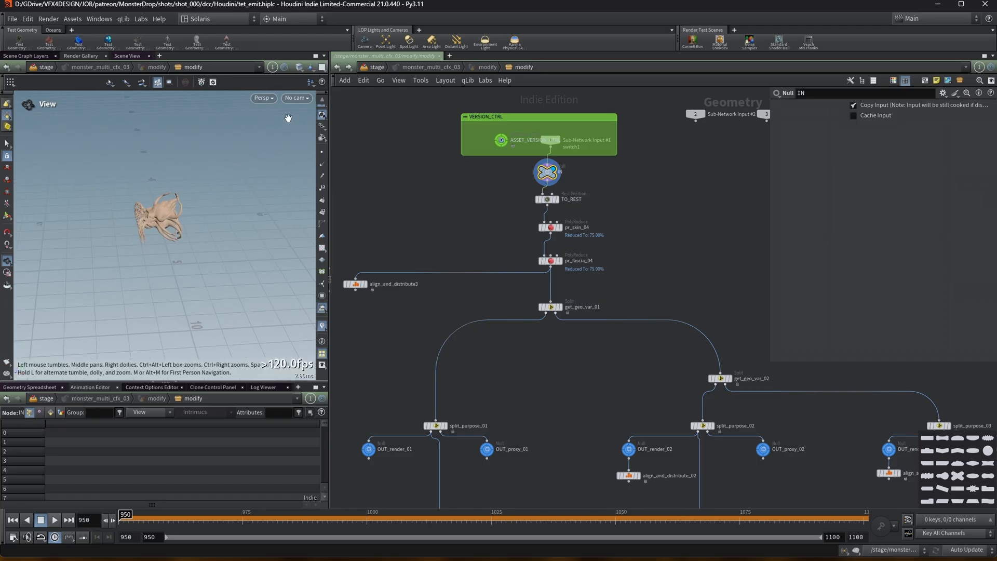
click(310, 68)
click(335, 99)
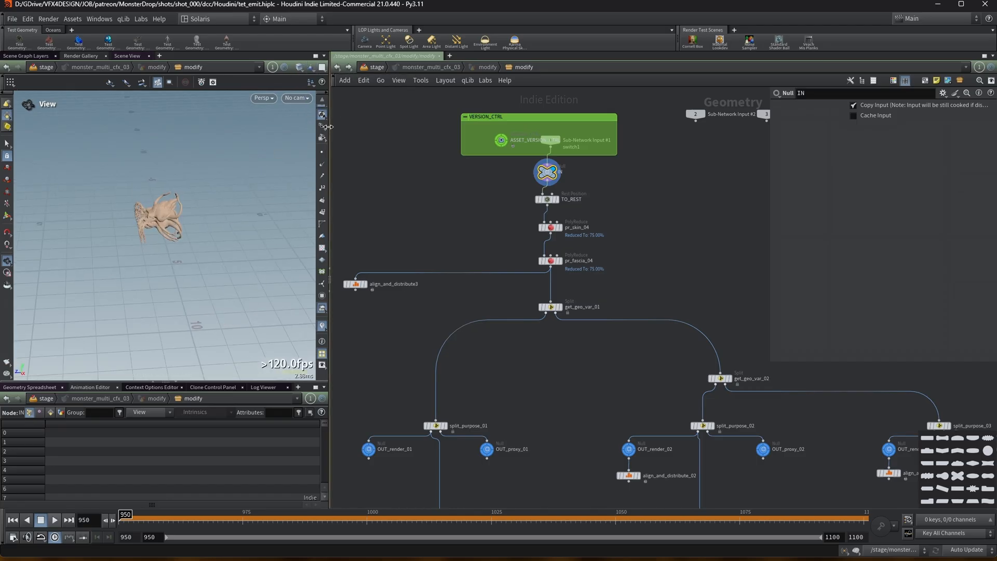
drag(330, 137, 401, 136)
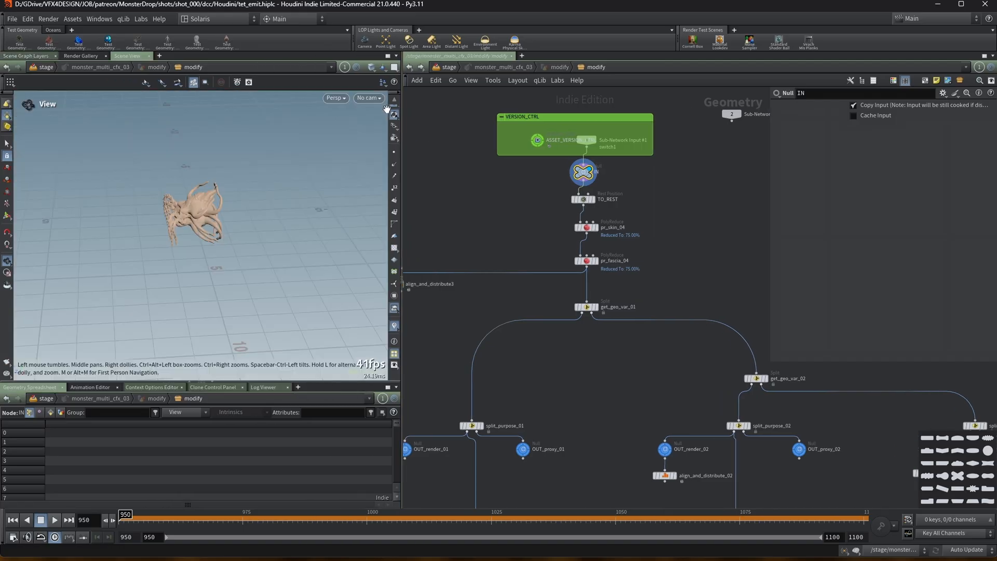
Change how other objects are shown in the viewport so only this geometry is visible, and frame it.
click(383, 67)
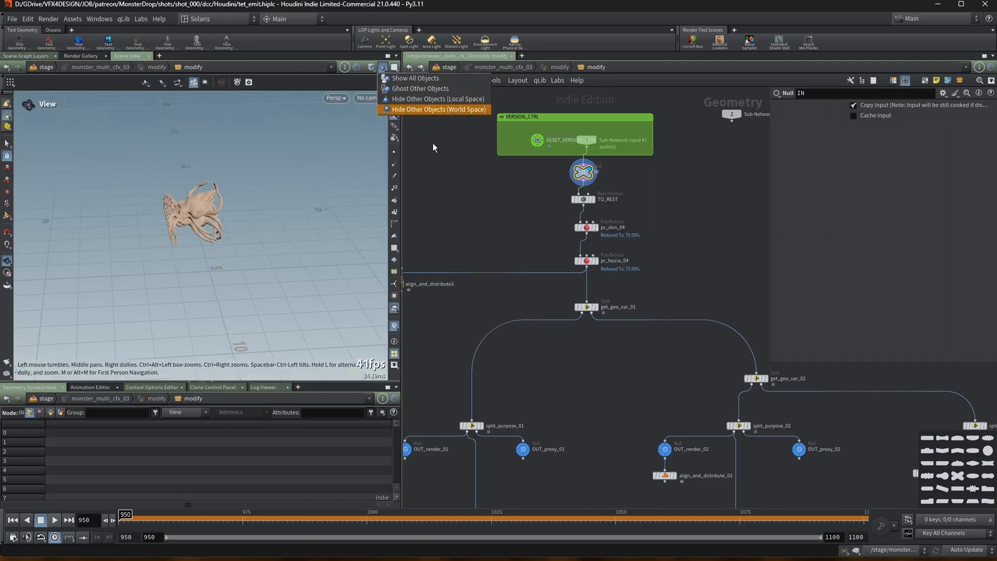
click(391, 92)
drag(132, 217, 170, 205)
key(f)
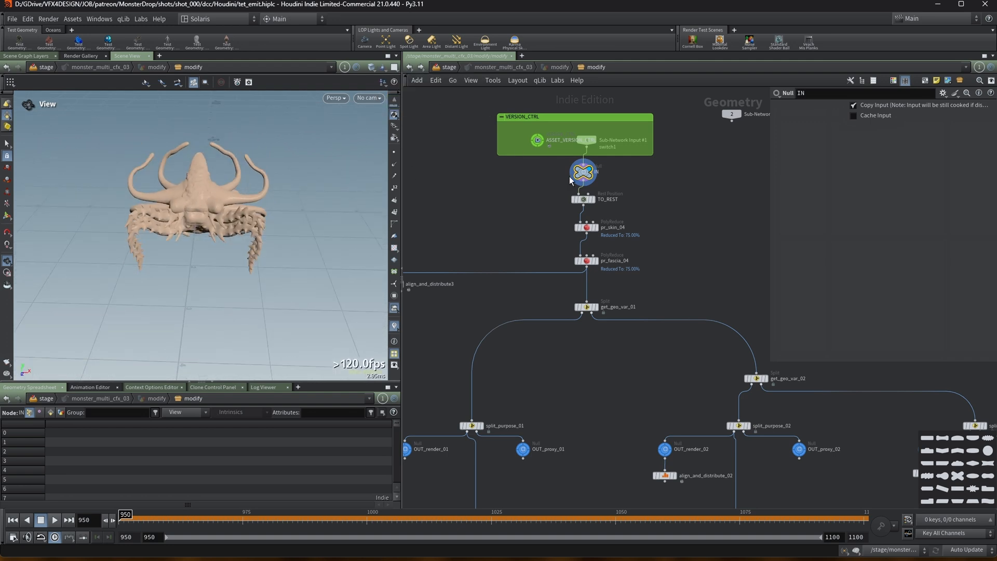
Display the TO_REST, pr_skin_04 and pr_fascia_04 nodes in turn to inspect the geometry.
click(596, 203)
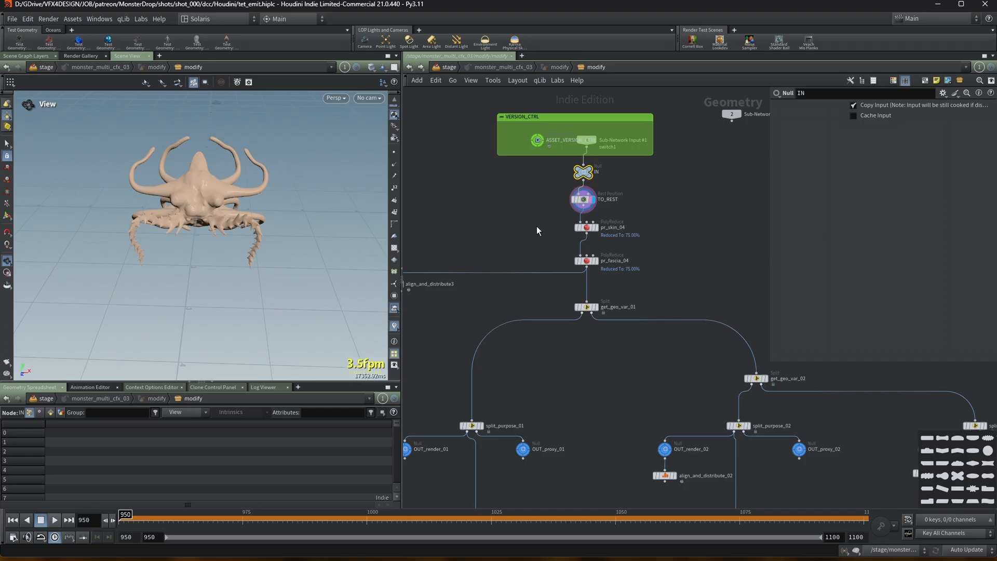
click(596, 227)
click(589, 231)
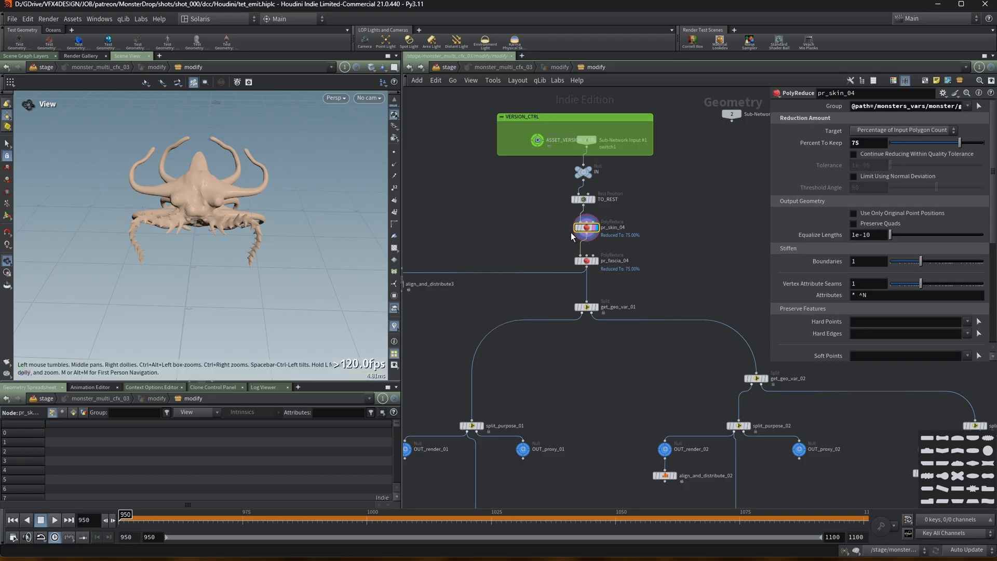
click(595, 261)
drag(173, 188, 106, 213)
scroll(545, 241, down, 3)
middle_drag(534, 245, 531, 165)
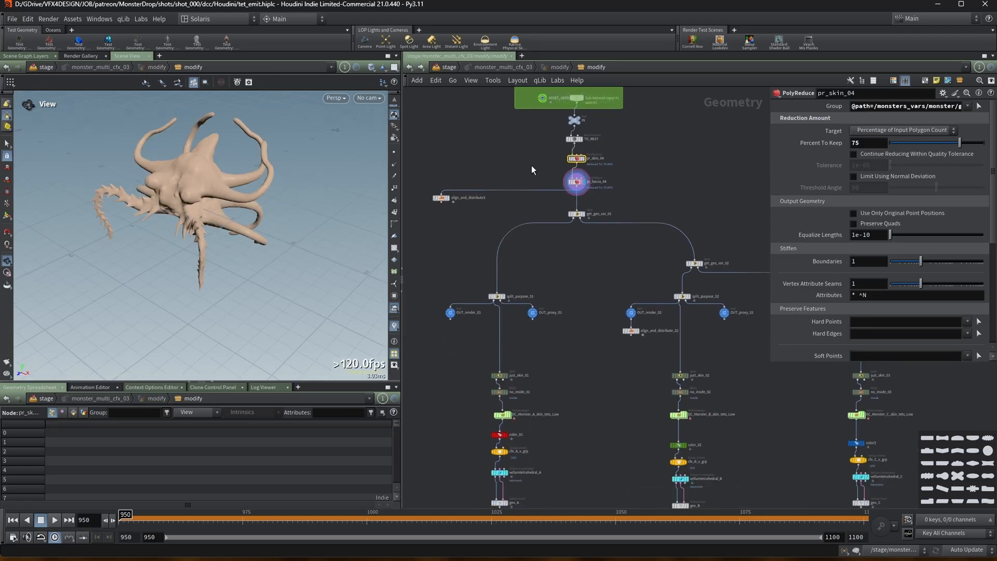
Delete the align_and_distribute3 node.
scroll(497, 182, up, 1)
click(436, 204)
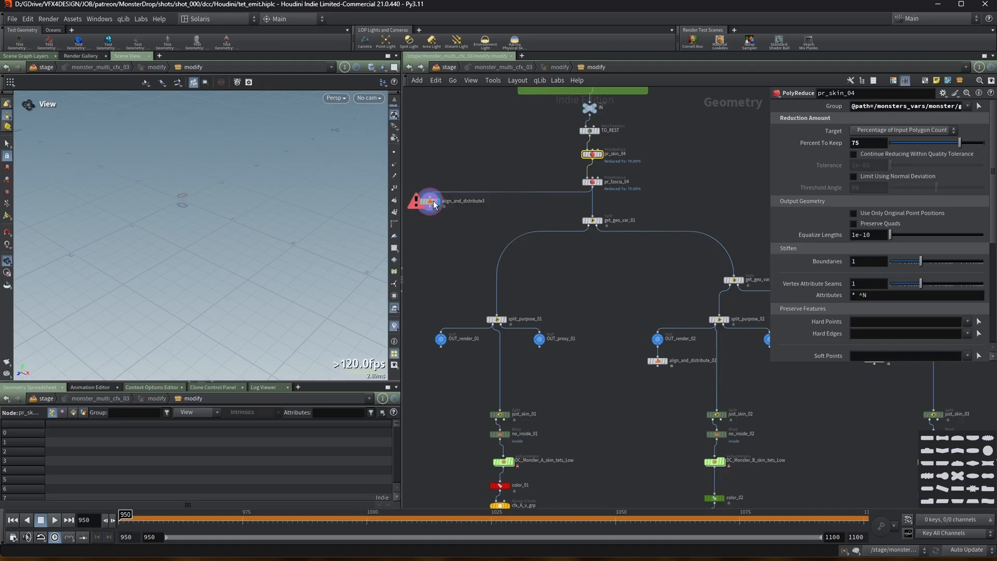
click(435, 204)
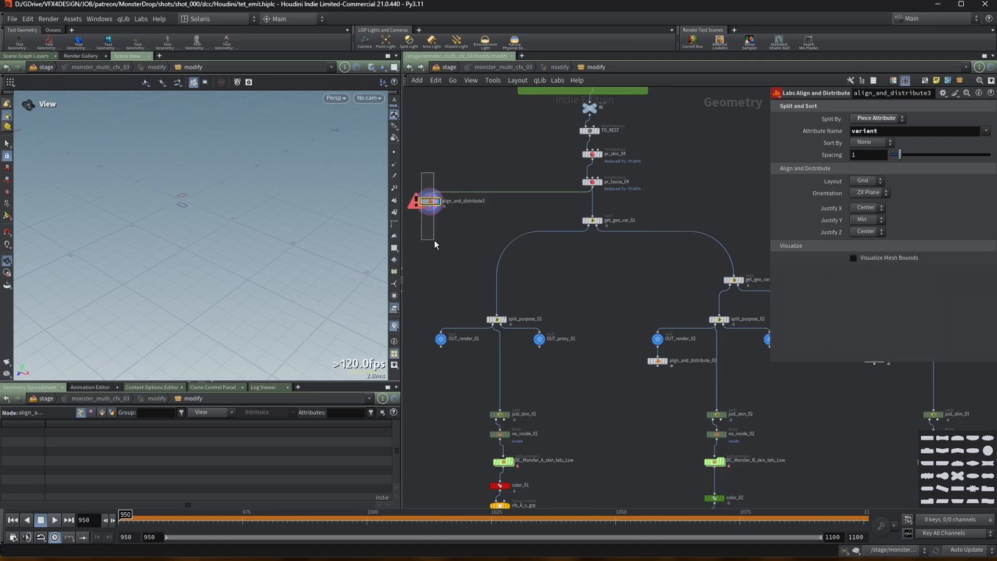
key(Delete)
Display the geo_A node and toggle the viewport between wireframe and shaded.
middle_drag(605, 309, 585, 246)
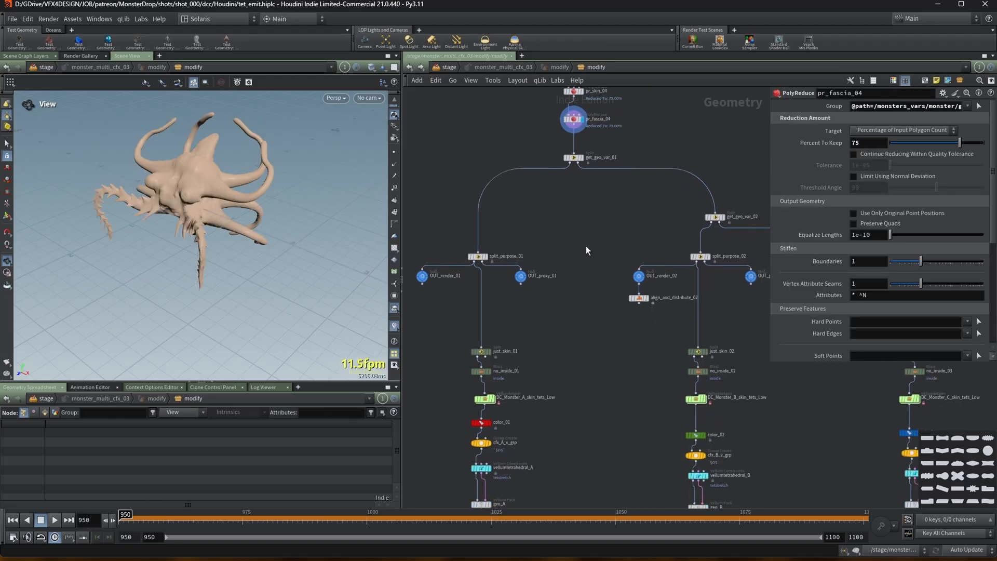
click(649, 228)
scroll(627, 278, down, 1)
middle_drag(611, 348, 559, 246)
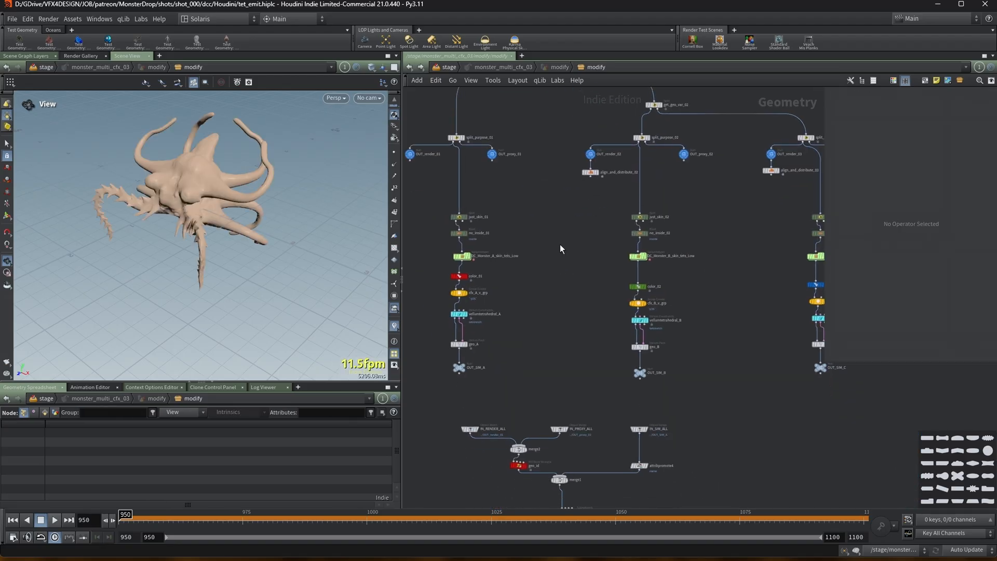
click(465, 345)
key(w)
key(w)
key(w)
key(w)
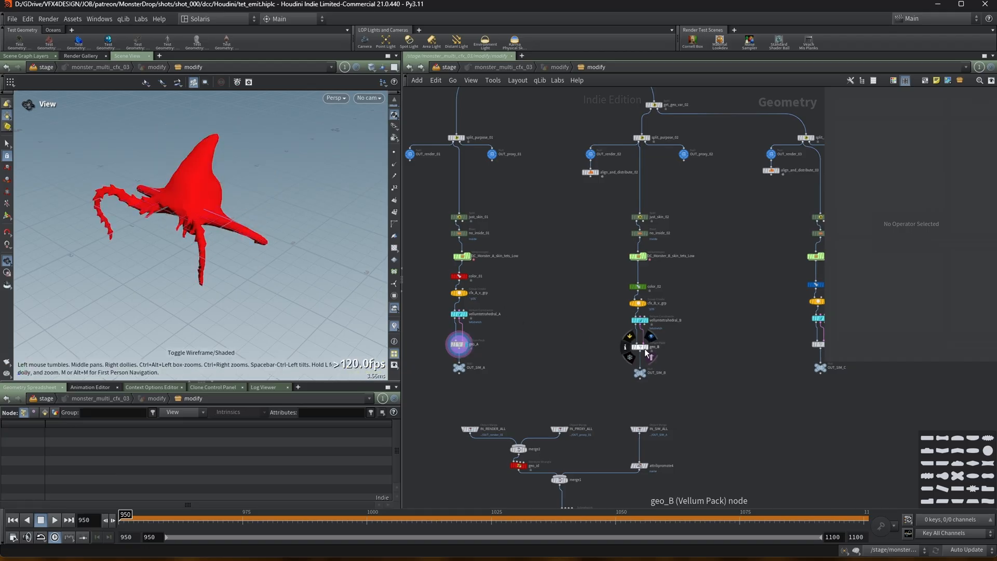
Display the geo_B and geo_C nodes to compare the monster variants in the viewport.
click(645, 348)
middle_drag(697, 322, 631, 314)
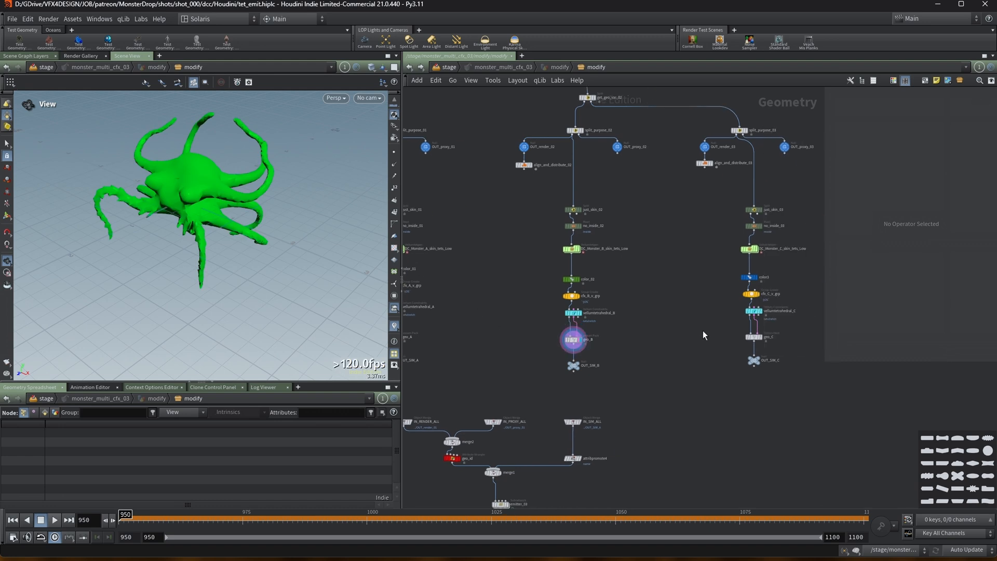
click(760, 337)
scroll(491, 267, down, 1)
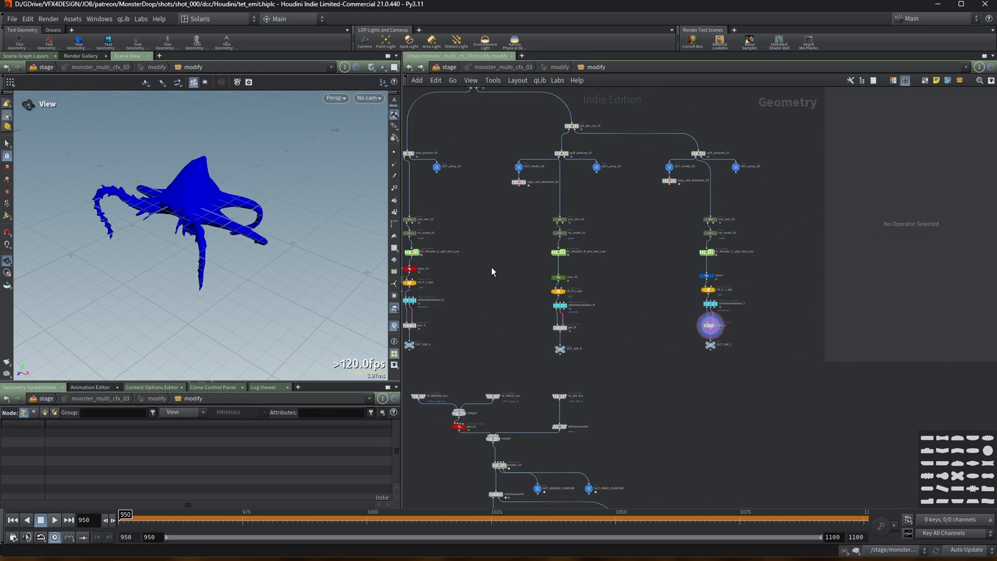
middle_drag(492, 267, 564, 270)
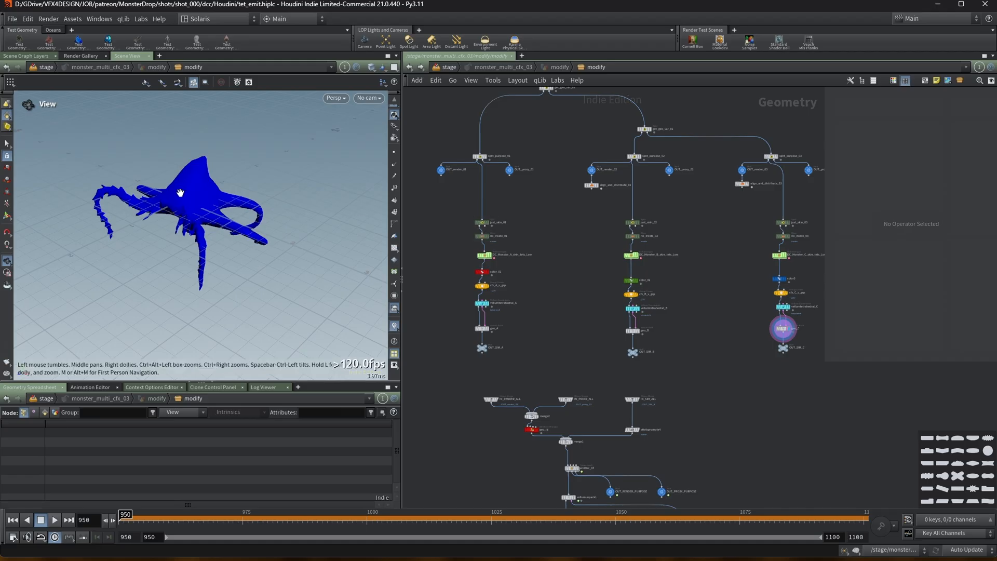
scroll(148, 185, up, 3)
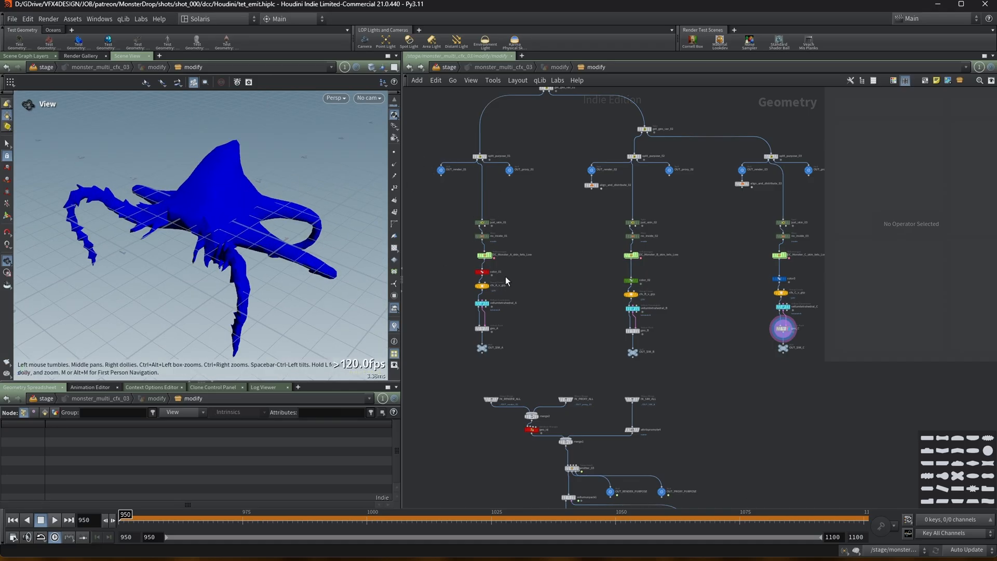
middle_drag(577, 244, 568, 247)
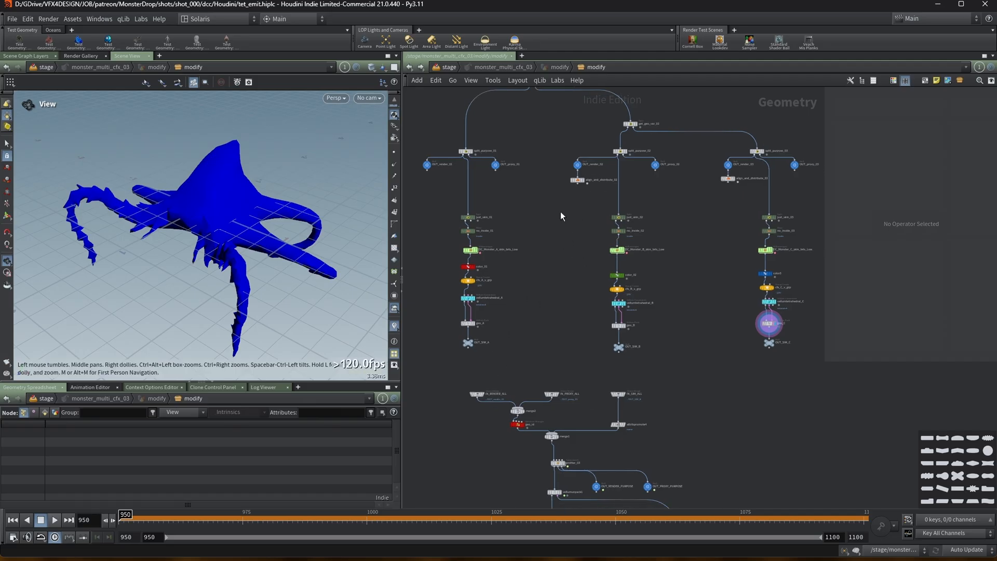
Display the cfx_A_v_grp group node and inspect its grouped points in the viewport.
mouse_move(474, 285)
scroll(428, 262, up, 3)
click(486, 286)
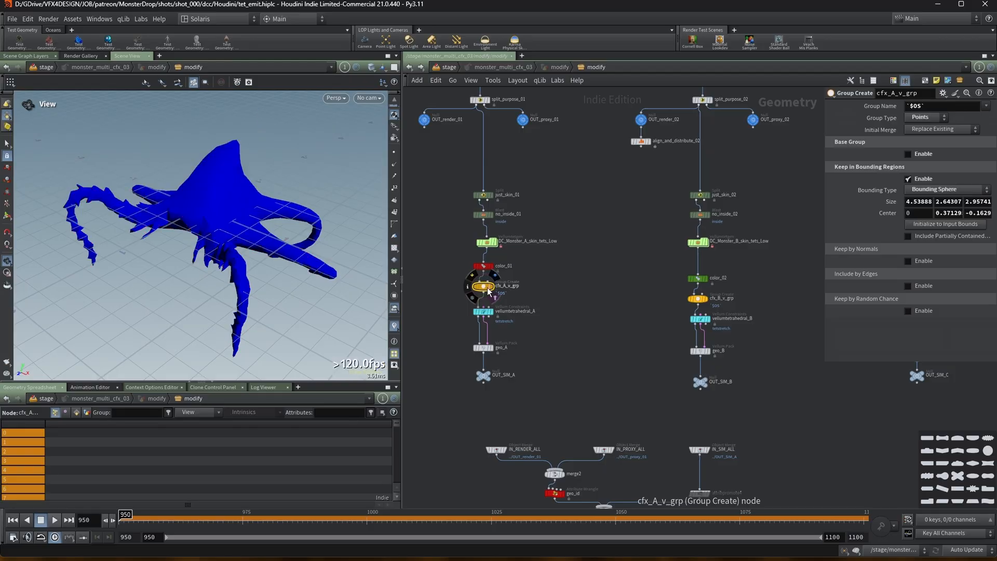
click(493, 289)
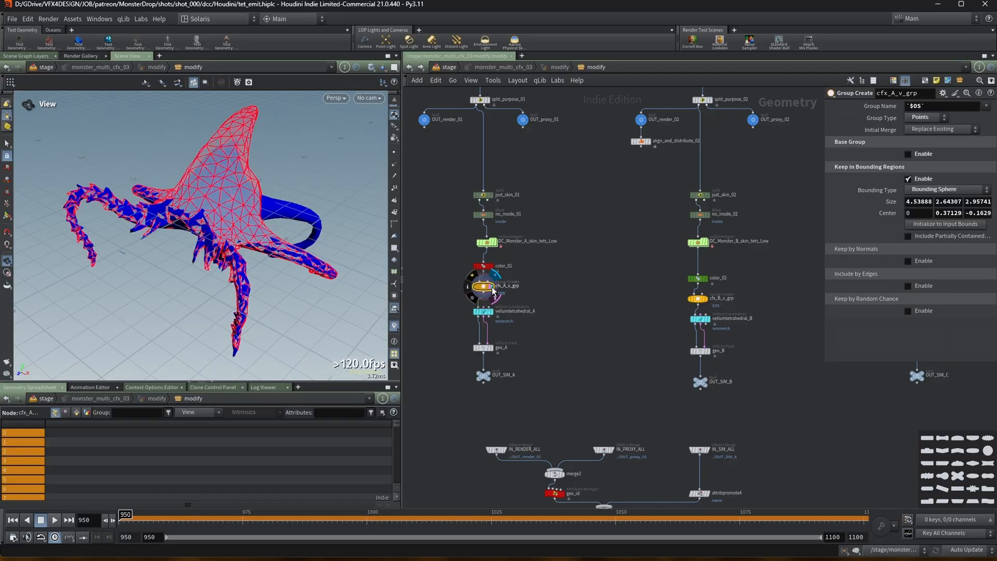
drag(292, 182, 410, 222)
key(h)
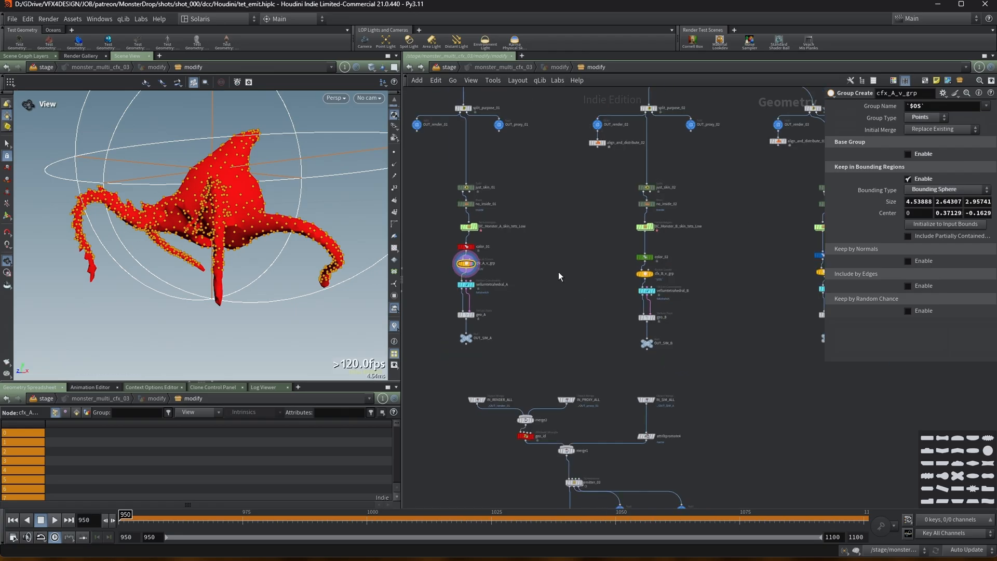
Inspect the cfx_A_v_grp node's info summary of attributes and point groups.
scroll(674, 273, up, 2)
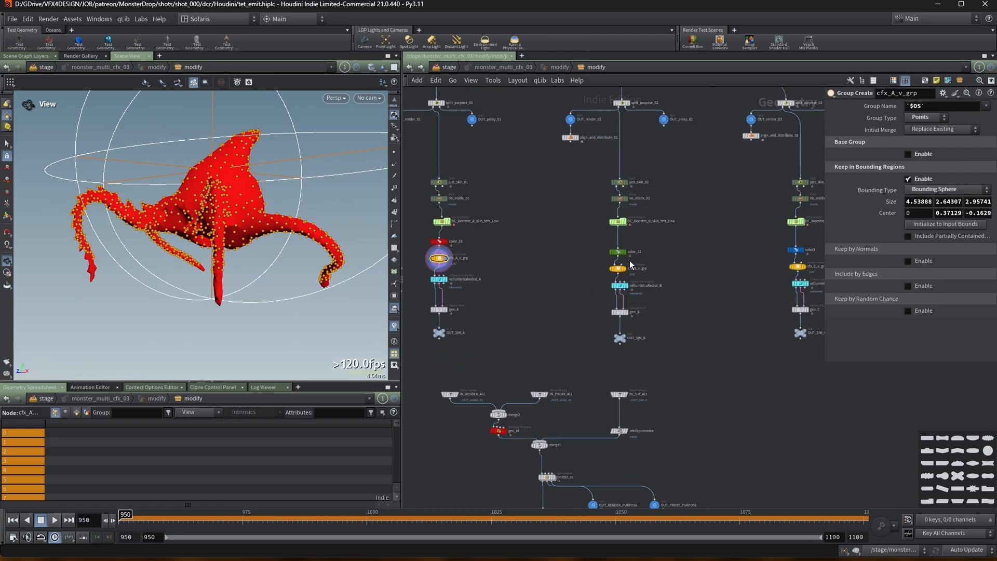
scroll(565, 409, down, 2)
scroll(515, 329, up, 3)
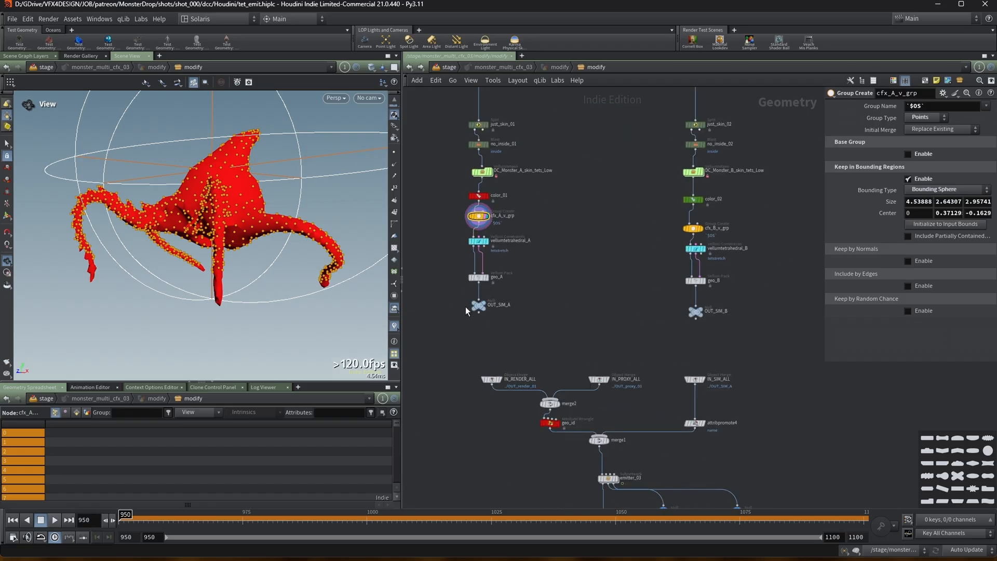
scroll(438, 299, down, 3)
drag(787, 297, 503, 317)
click(503, 316)
scroll(486, 294, up, 3)
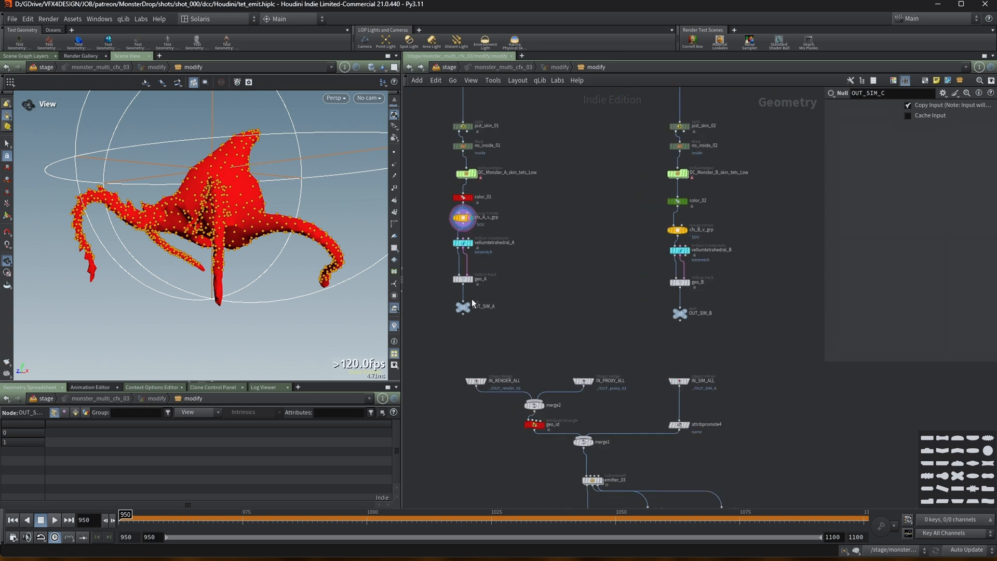
middle_click(462, 219)
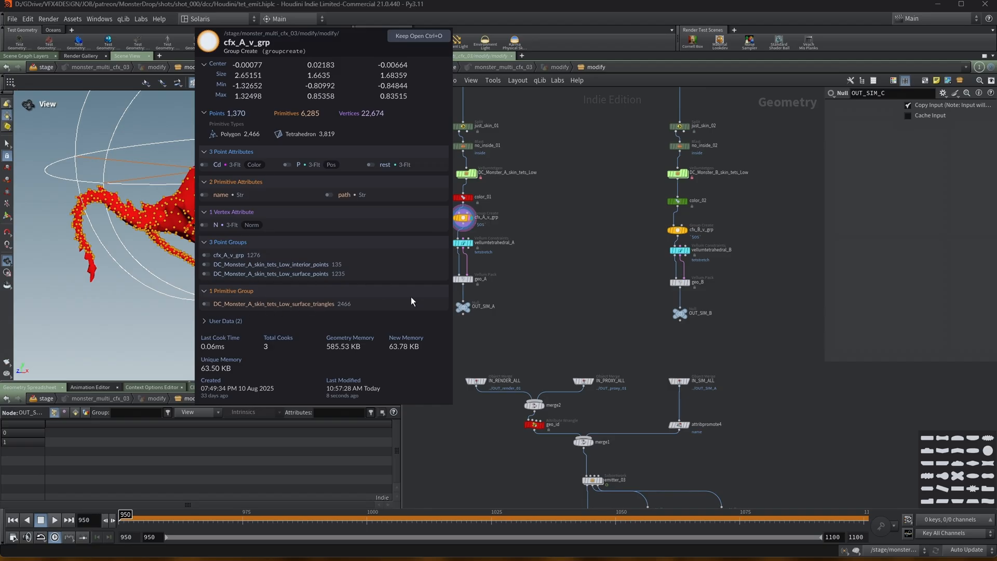
Display the IN_SIM_ALL object merge node and widen the parameter pane to see its merge paths.
click(685, 385)
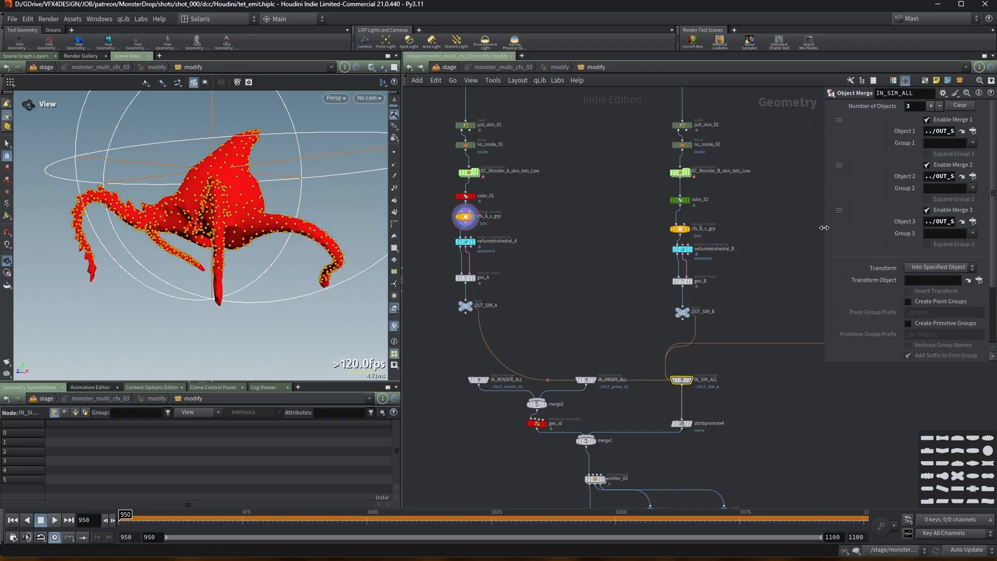
drag(822, 233, 768, 232)
click(656, 385)
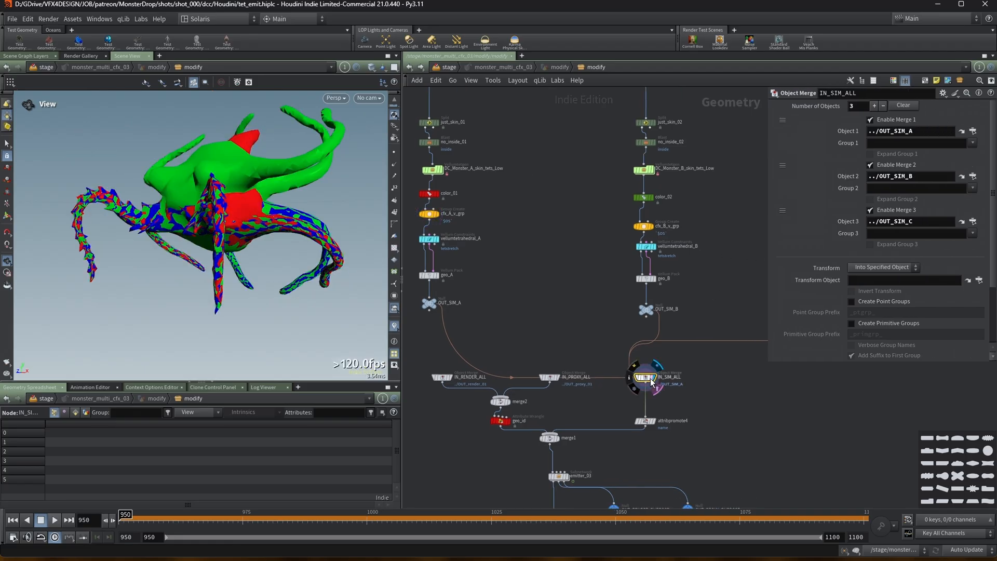
Try replacing IN_SIM_ALL's three merges with a single ../OUT_SIM_* wildcard path, then revert to the original three merges.
click(871, 165)
click(870, 211)
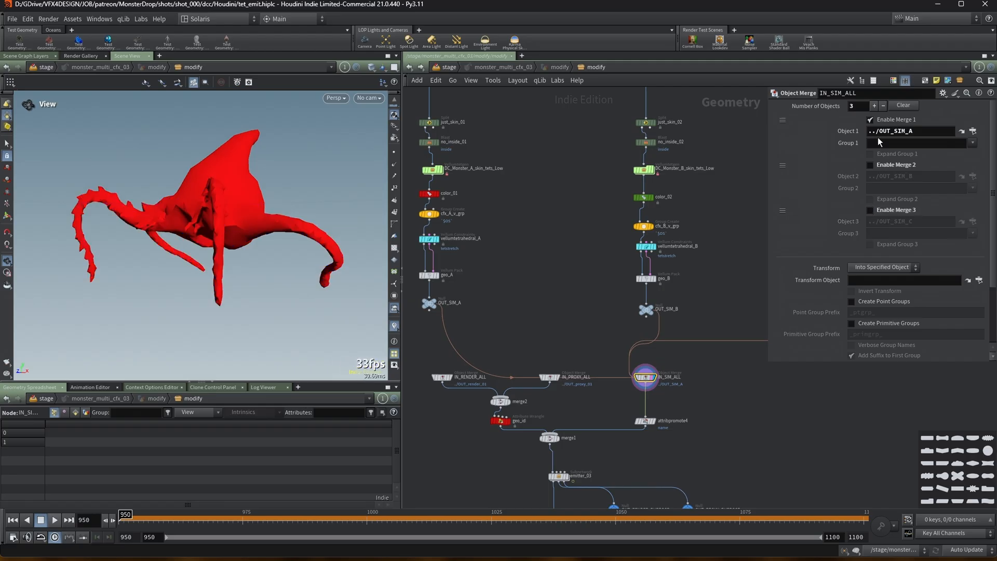
text(*)
key(Return)
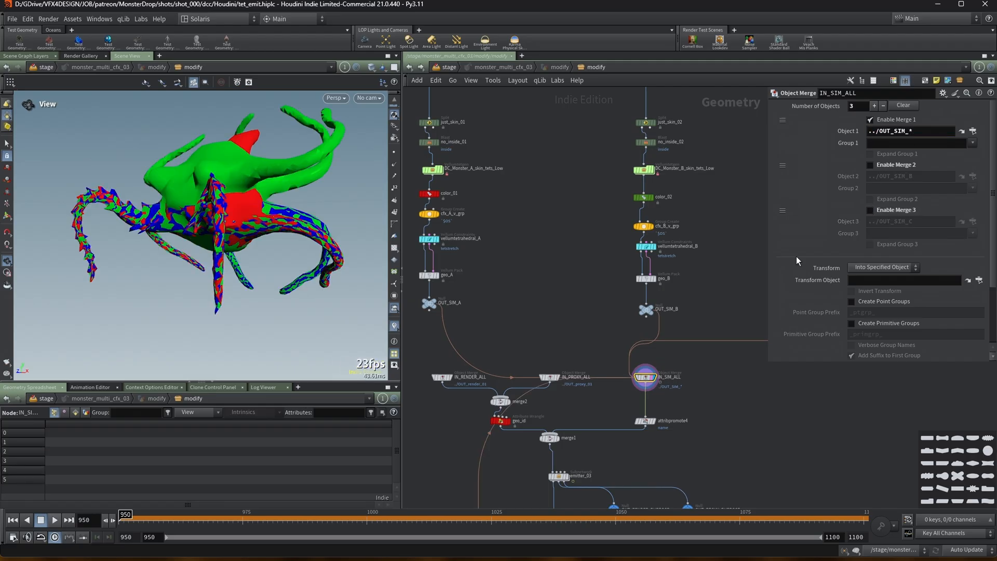
scroll(703, 304, right, 5)
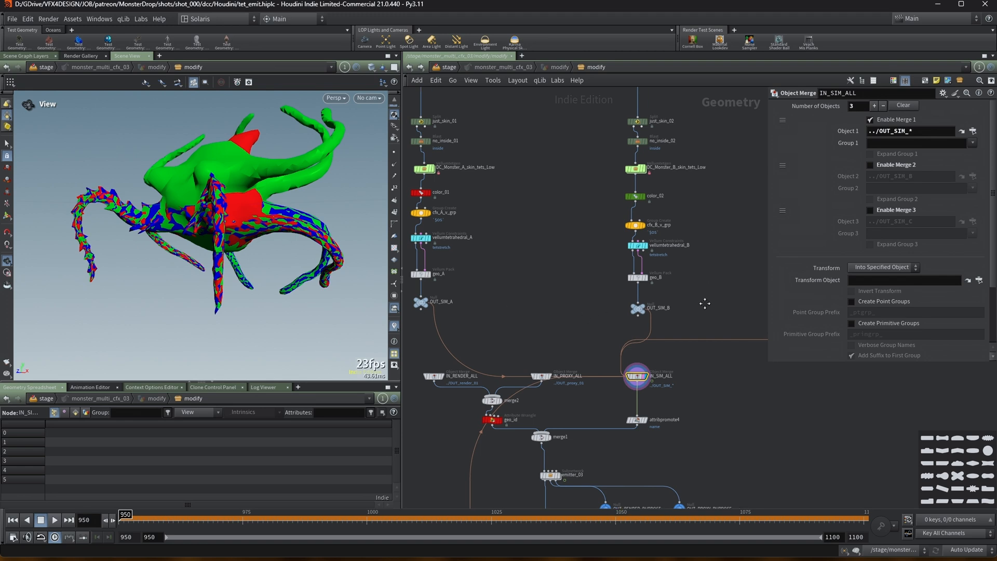
mouse_move(713, 307)
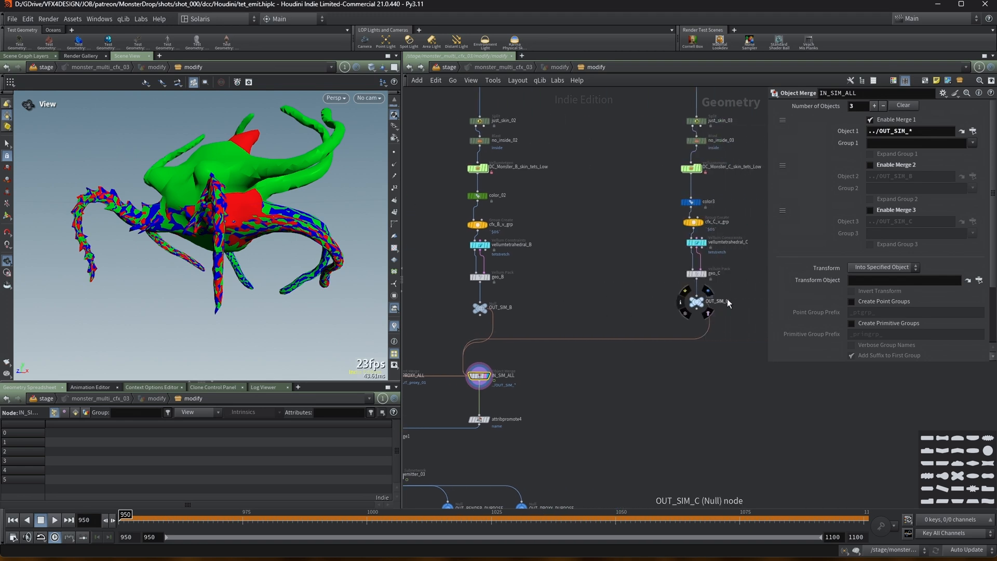
right_click(929, 134)
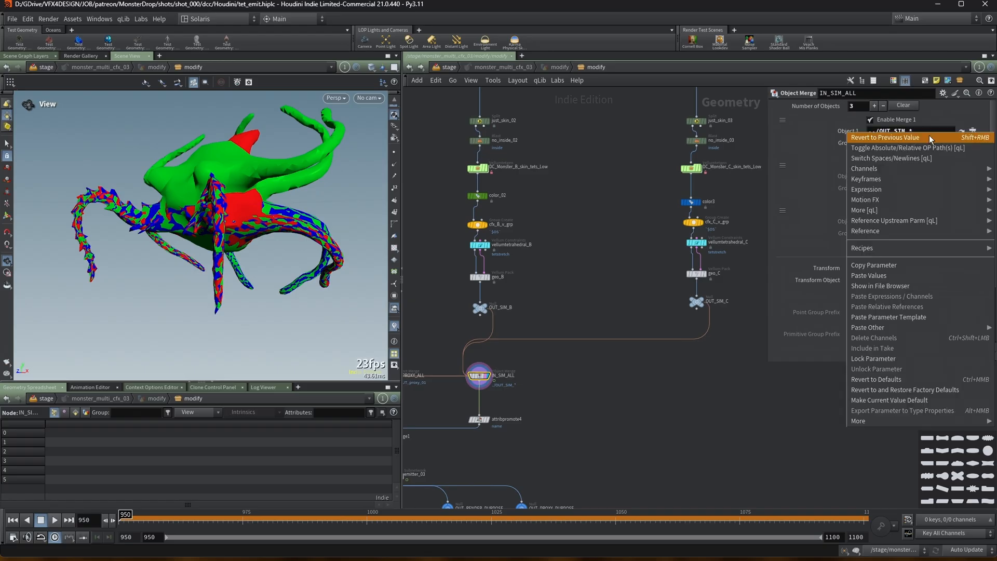
click(934, 137)
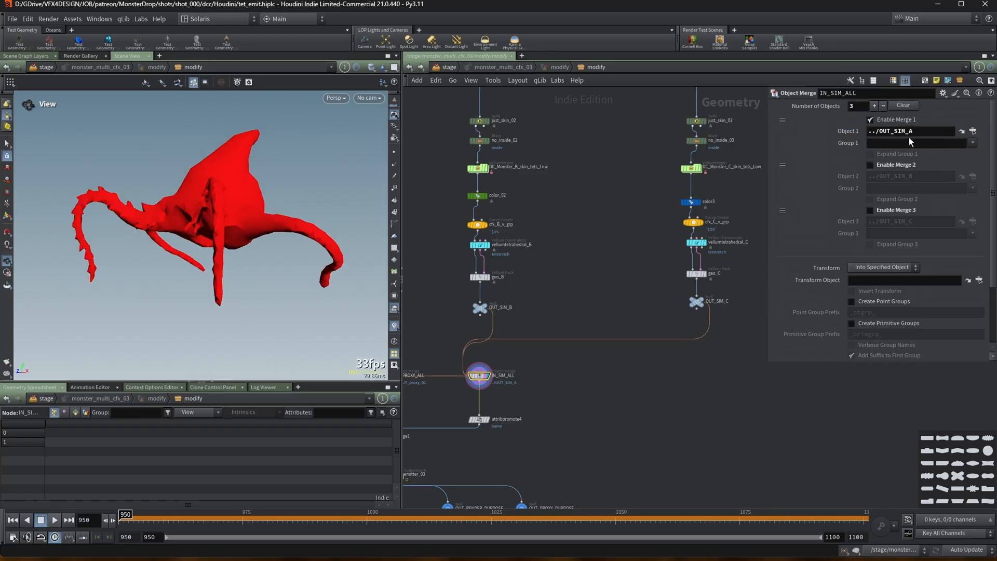
click(870, 210)
scroll(764, 263, down, 3)
middle_drag(604, 291, 653, 265)
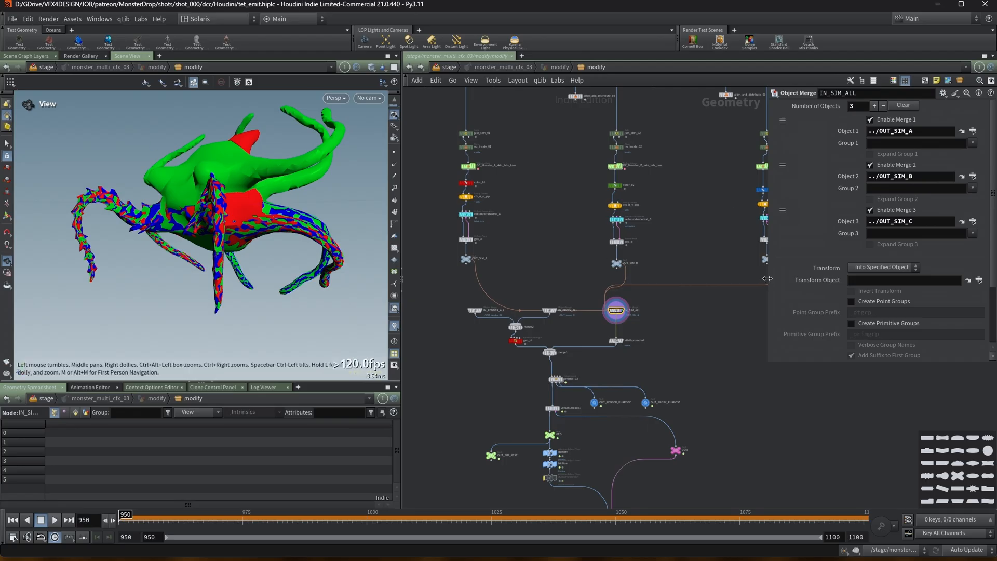
drag(767, 278, 829, 278)
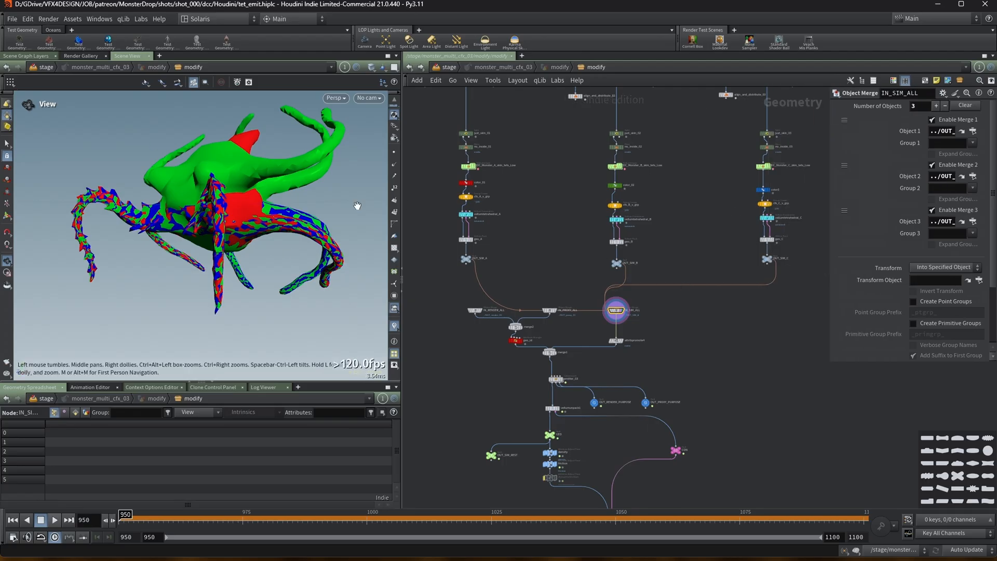
middle_drag(683, 218, 677, 225)
drag(430, 128, 513, 146)
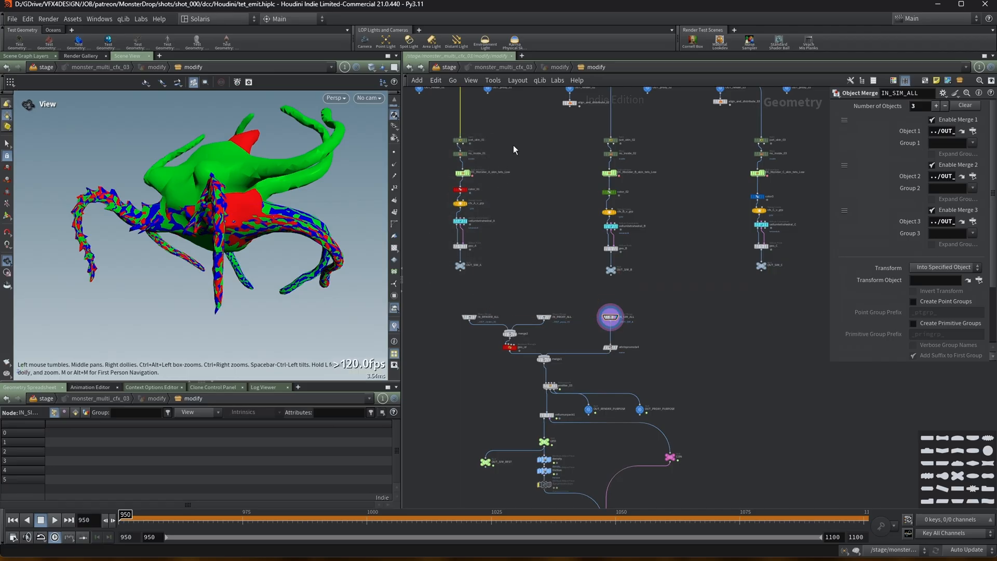
scroll(535, 178, down, 1)
scroll(587, 281, up, 1)
drag(429, 119, 467, 251)
drag(424, 133, 464, 253)
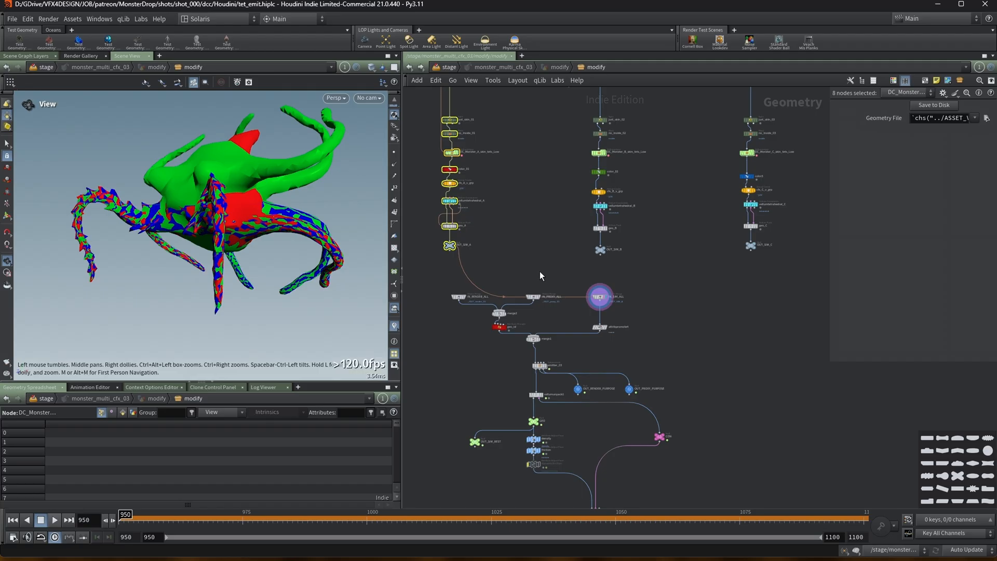
scroll(565, 273, up, 3)
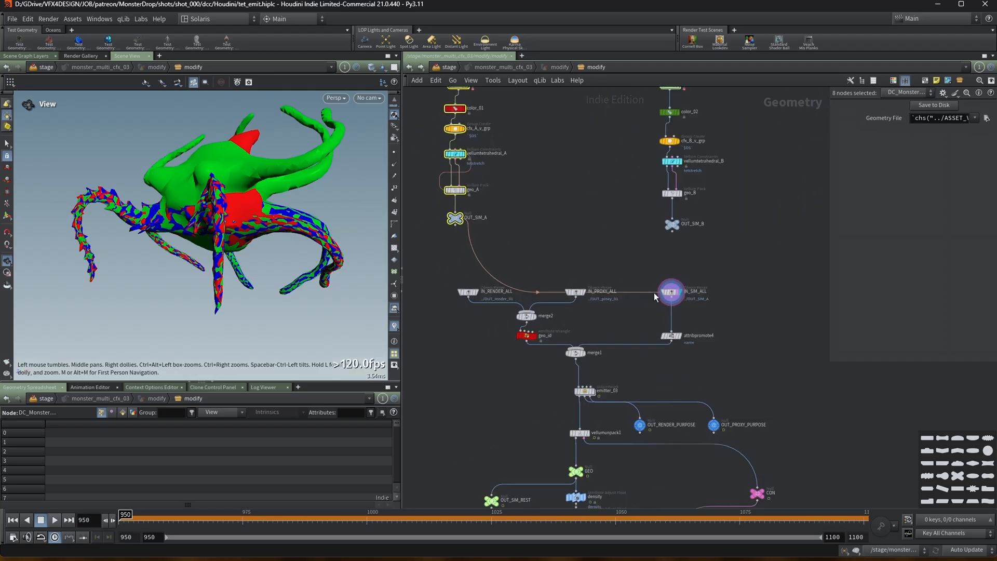
Display the IN_RENDER_ALL object merge node to view the render monster geometry.
click(670, 291)
click(468, 292)
click(474, 292)
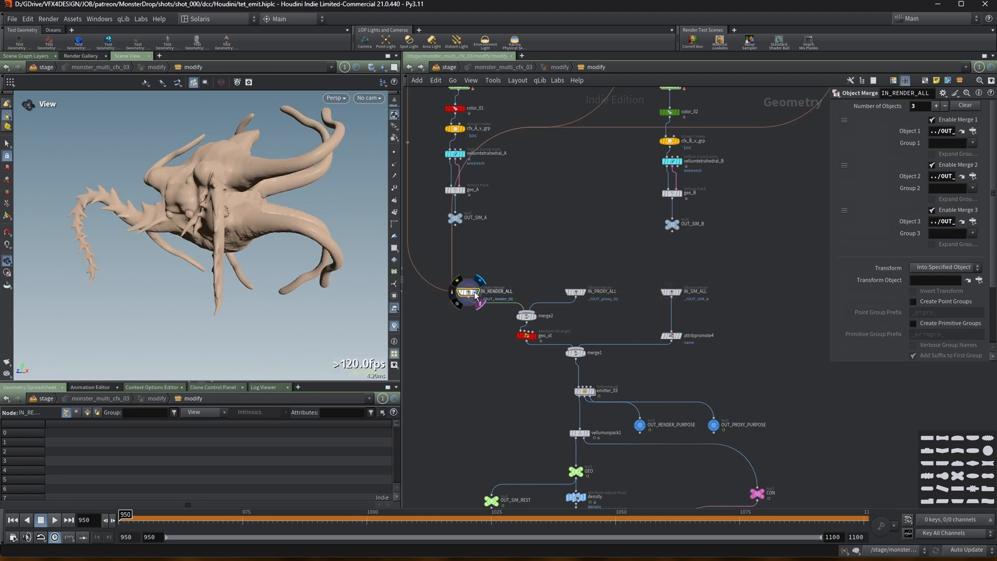
Display the OUT_render_02 node and orbit the viewport to examine its wireframe mesh.
scroll(543, 223, down, 3)
middle_drag(548, 213, 517, 316)
middle_drag(523, 195, 543, 207)
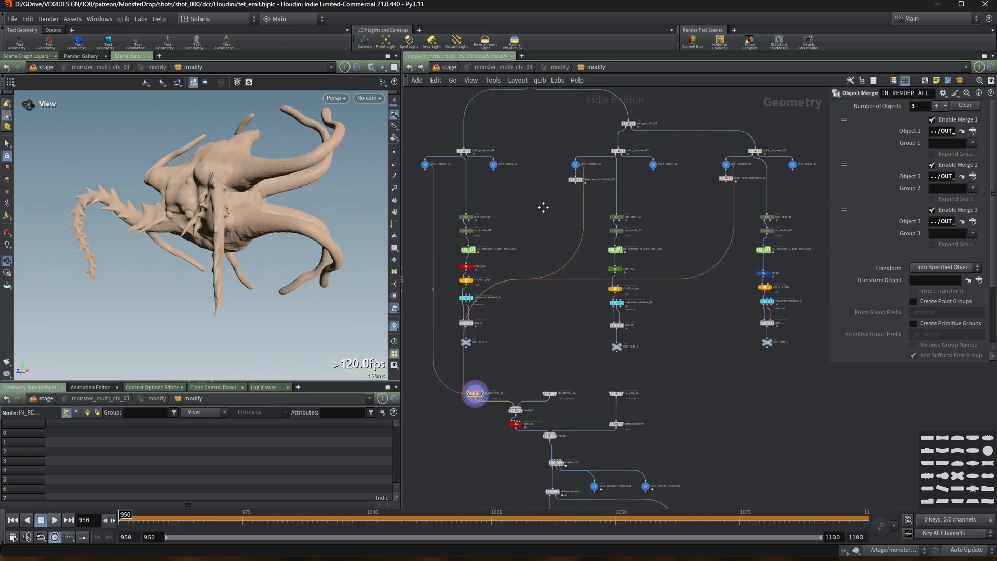
scroll(543, 208, down, 1)
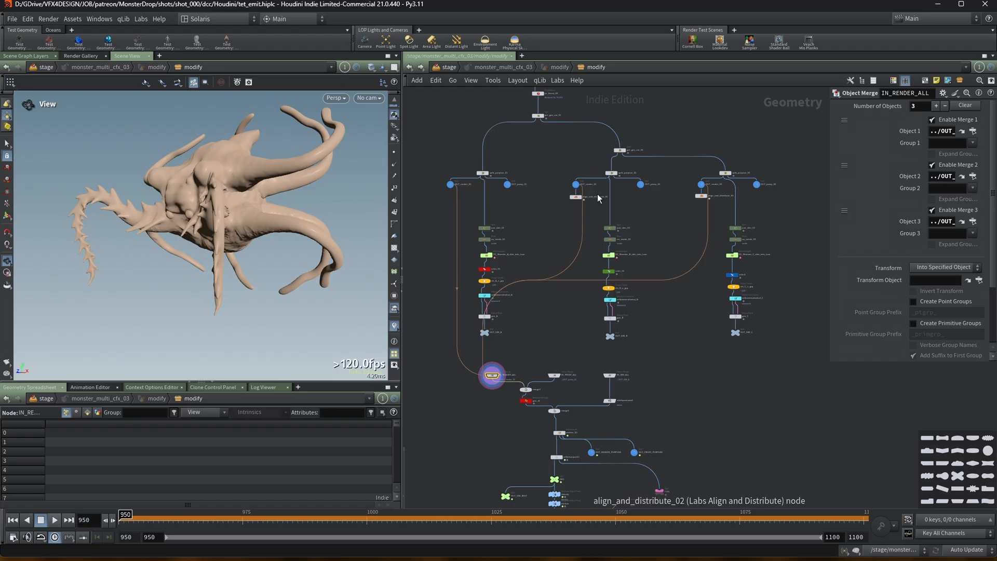
scroll(592, 194, up, 3)
mouse_move(576, 185)
scroll(576, 185, up, 2)
click(569, 181)
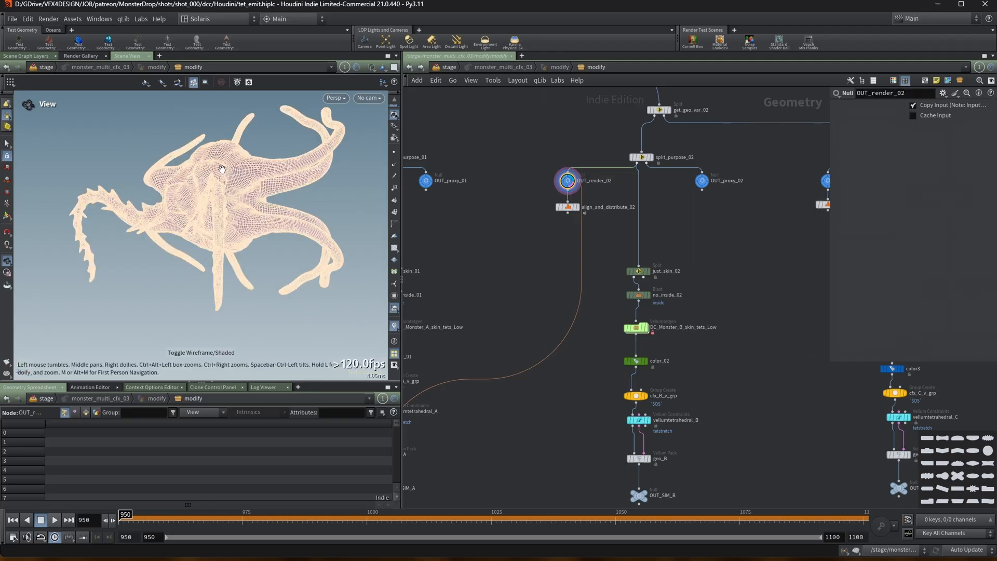
scroll(234, 176, up, 8)
drag(226, 147, 216, 216)
scroll(196, 171, up, 4)
scroll(156, 214, down, 5)
scroll(688, 236, down, 1)
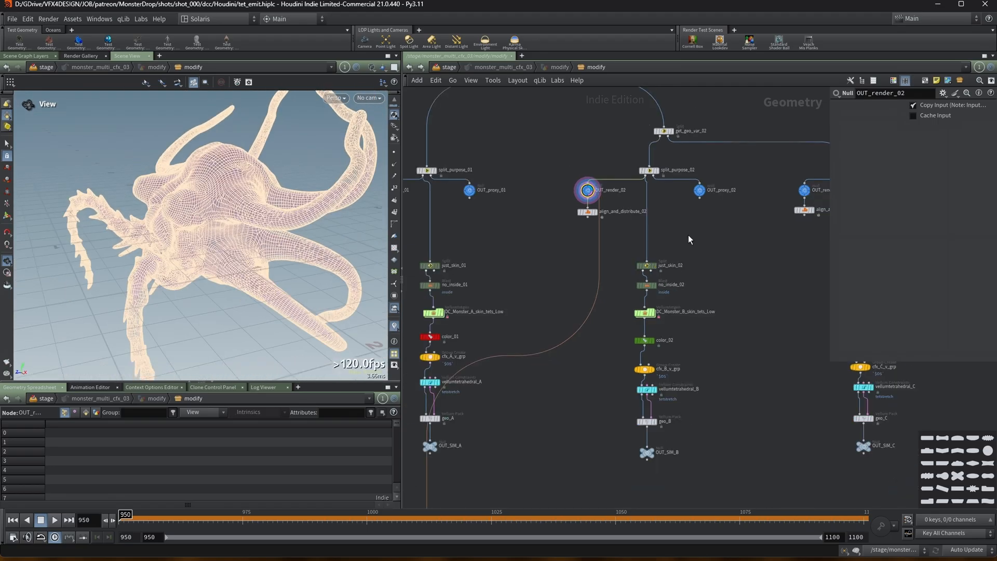
Display the OUT_proxy_02 node and orbit the viewport to examine the proxy mesh.
click(706, 191)
scroll(699, 190, up, 2)
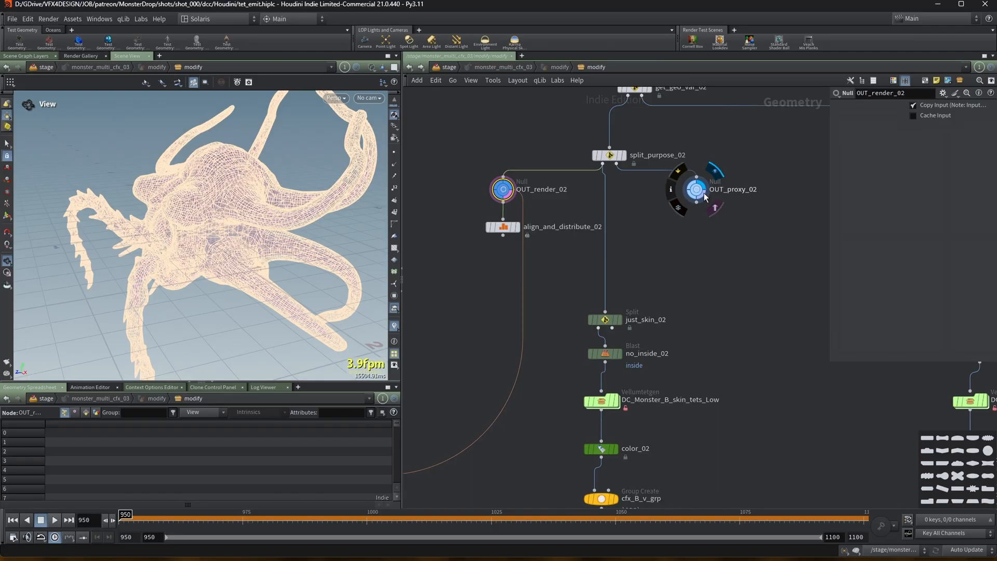
scroll(122, 195, up, 4)
drag(122, 195, 285, 174)
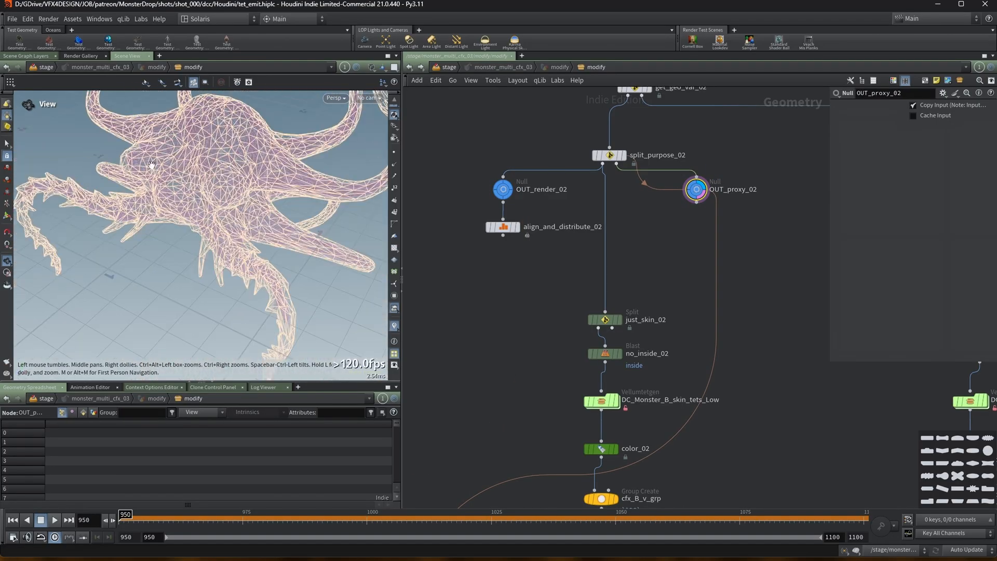
right_drag(285, 174, 294, 108)
middle_drag(216, 143, 185, 200)
right_drag(278, 155, 133, 221)
drag(134, 220, 196, 181)
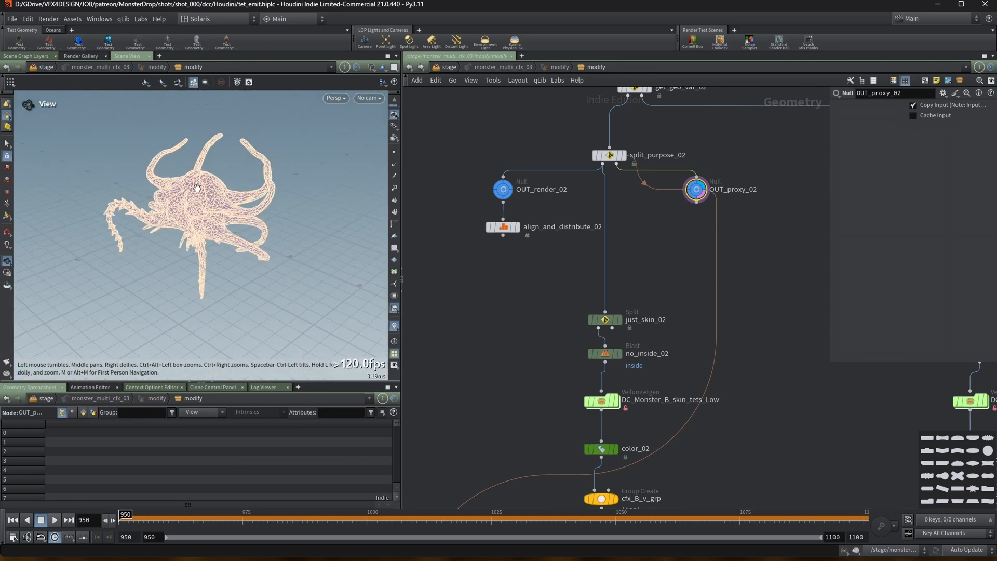
right_drag(196, 181, 220, 169)
drag(221, 169, 228, 167)
scroll(641, 270, down, 3)
scroll(640, 271, down, 3)
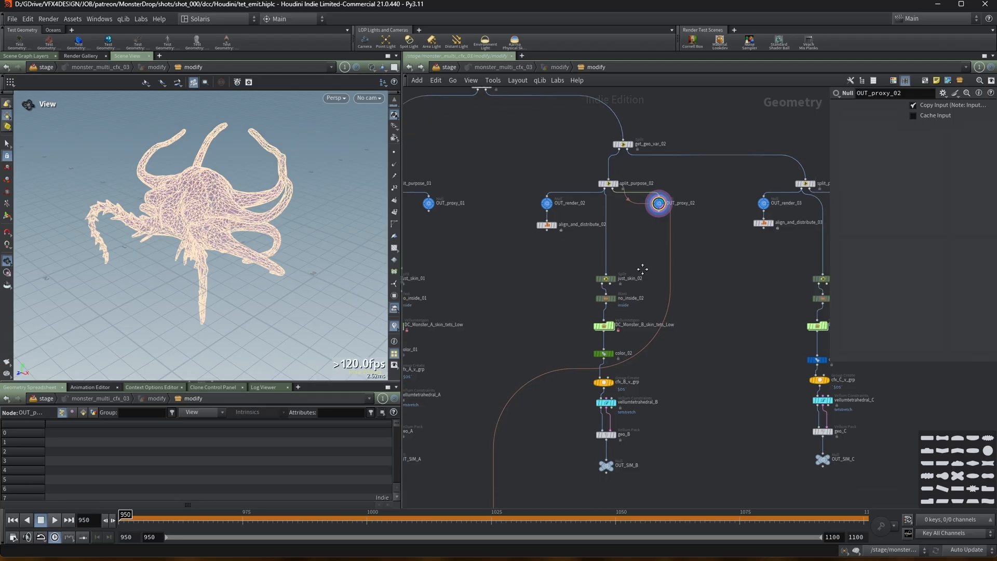
scroll(616, 336, up, 3)
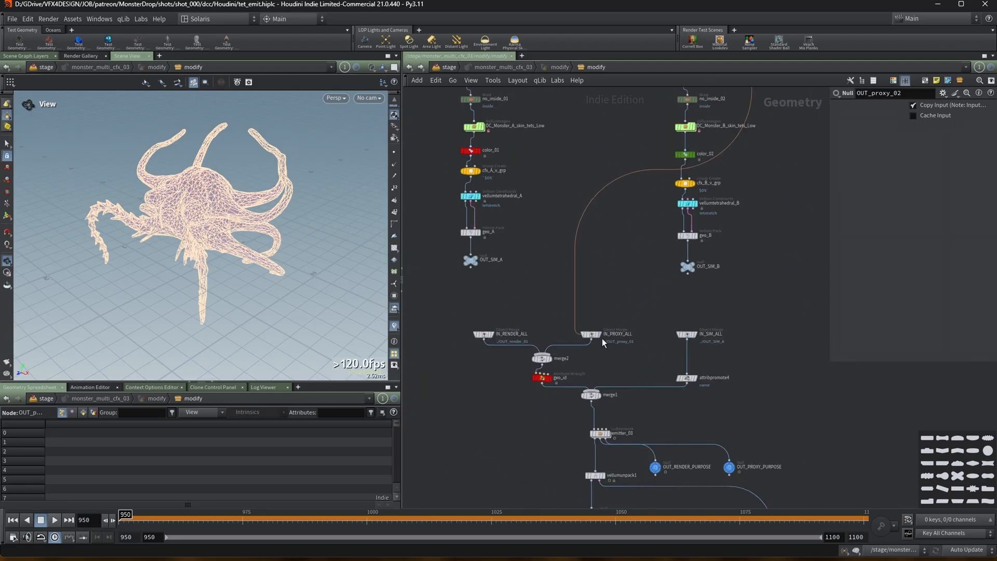
Compare the IN_PROXY_ALL and IN_RENDER_ALL merge outputs in the viewport.
click(596, 336)
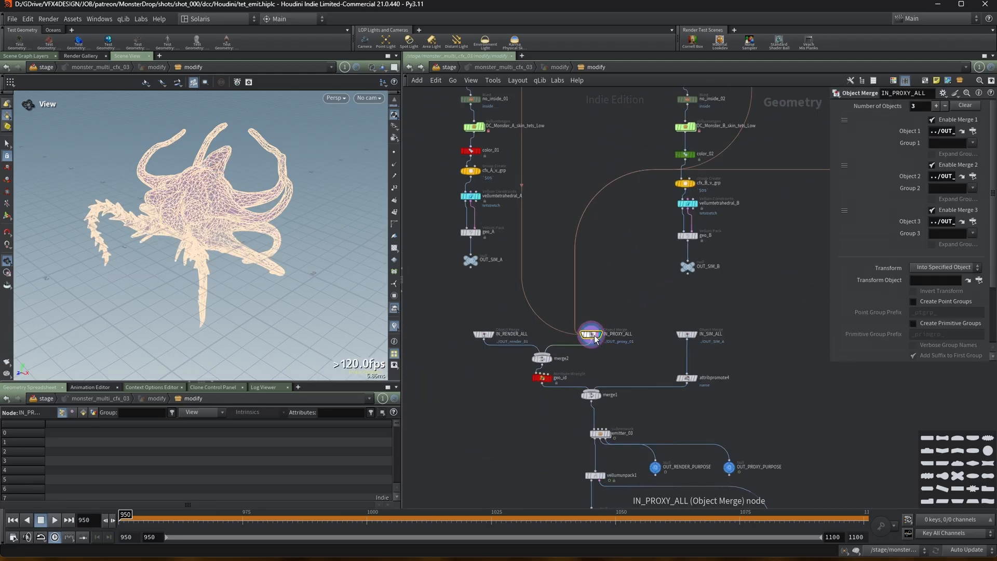
click(491, 339)
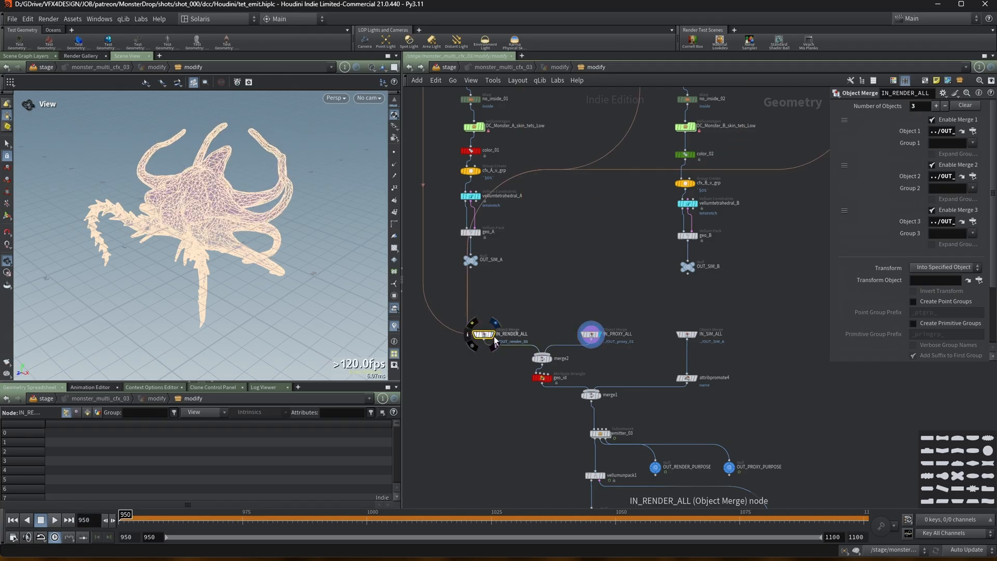
middle_drag(562, 352, 544, 310)
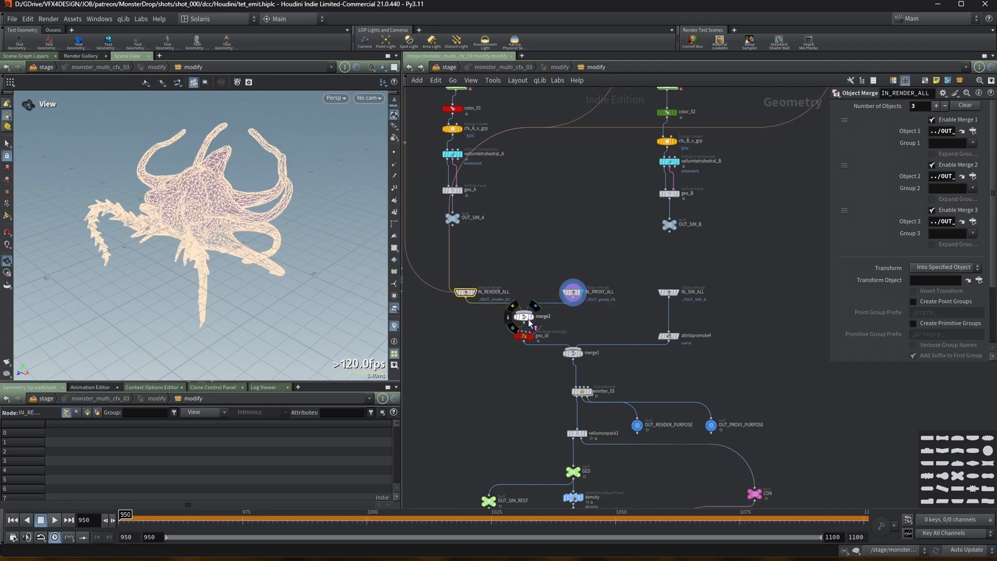
click(526, 318)
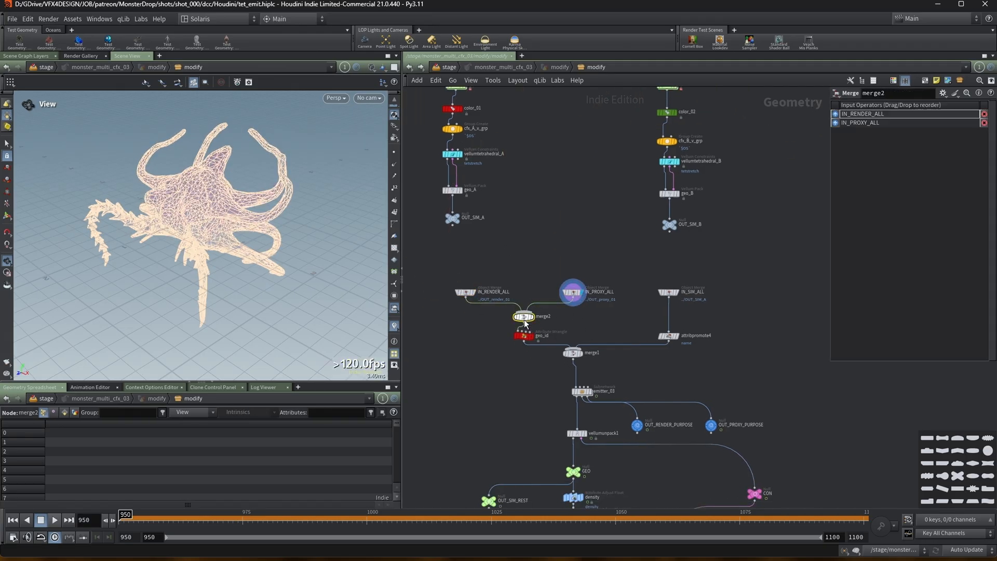
click(573, 294)
click(465, 294)
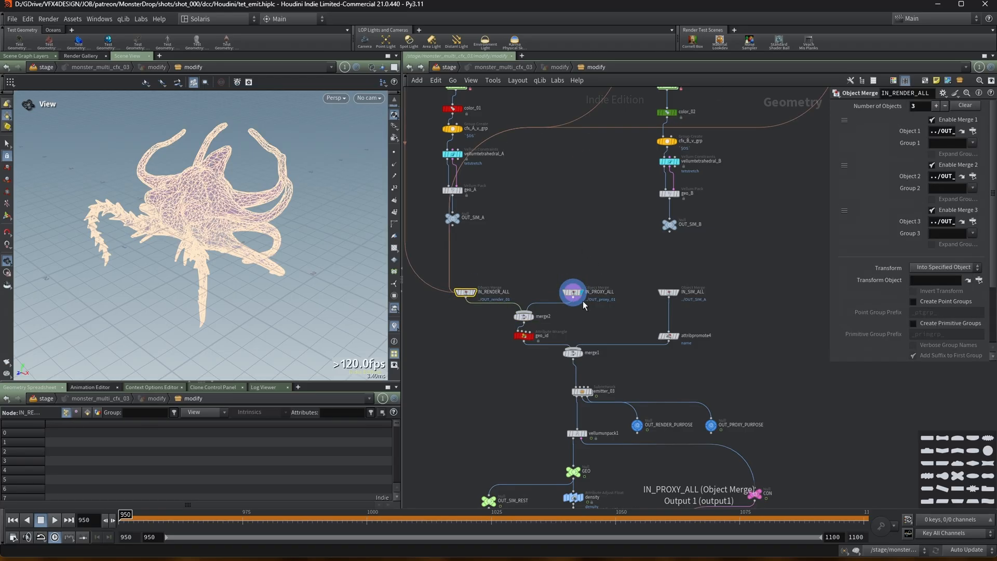
scroll(619, 286, up, 2)
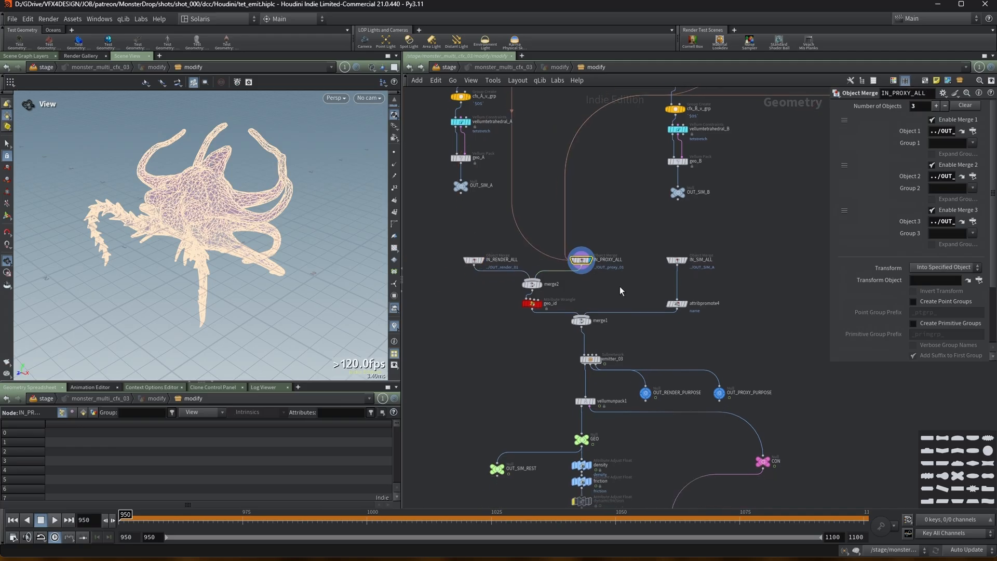
Display the geo_id attribute wrangle and widen the parameter pane to read its VEX code.
click(523, 306)
click(532, 304)
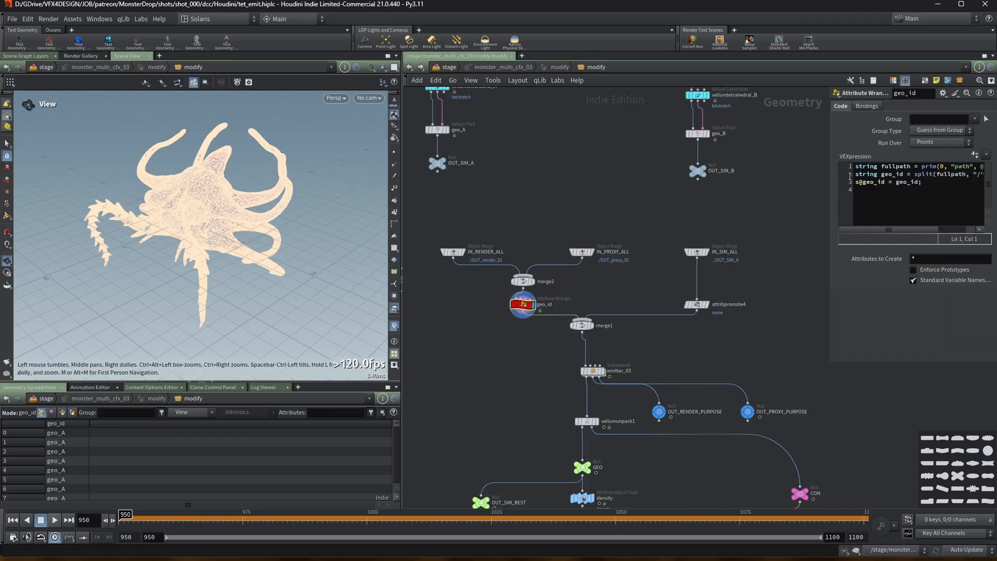
drag(830, 182, 739, 182)
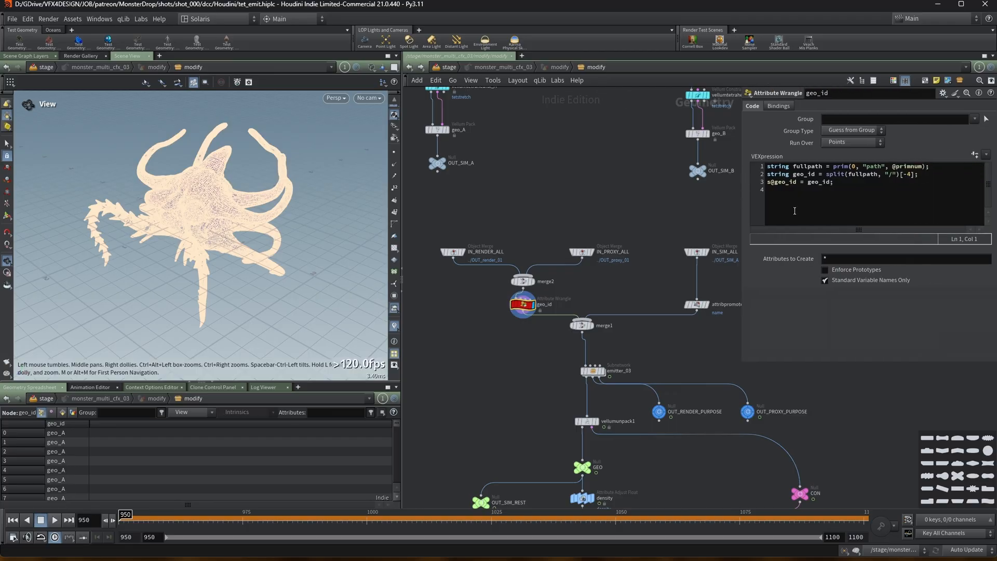
Examine the geo_id wrangle's code and compare the path and geo_id attribute columns in the geometry spreadsheet.
drag(781, 167, 913, 171)
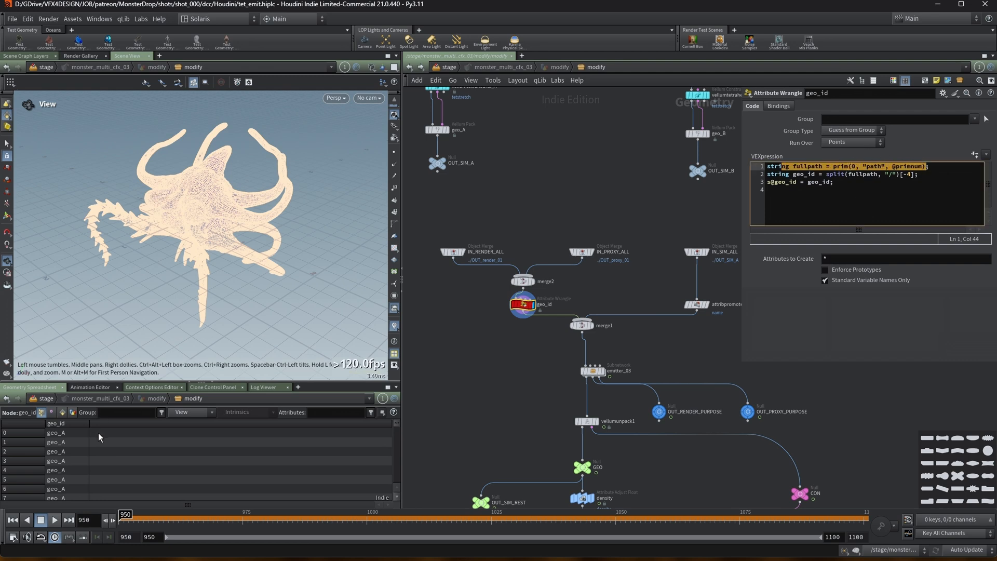
click(62, 413)
drag(193, 427, 256, 427)
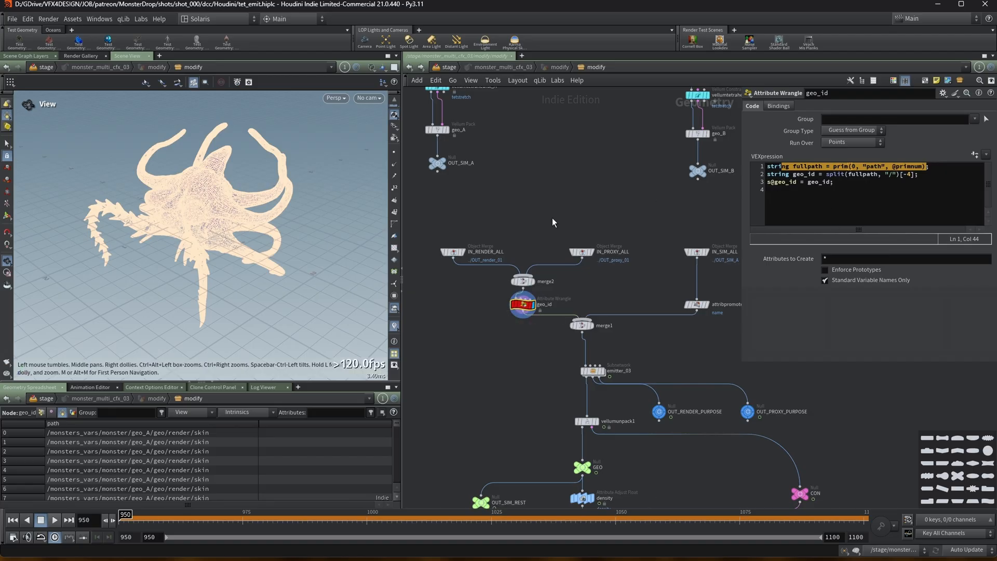
click(41, 412)
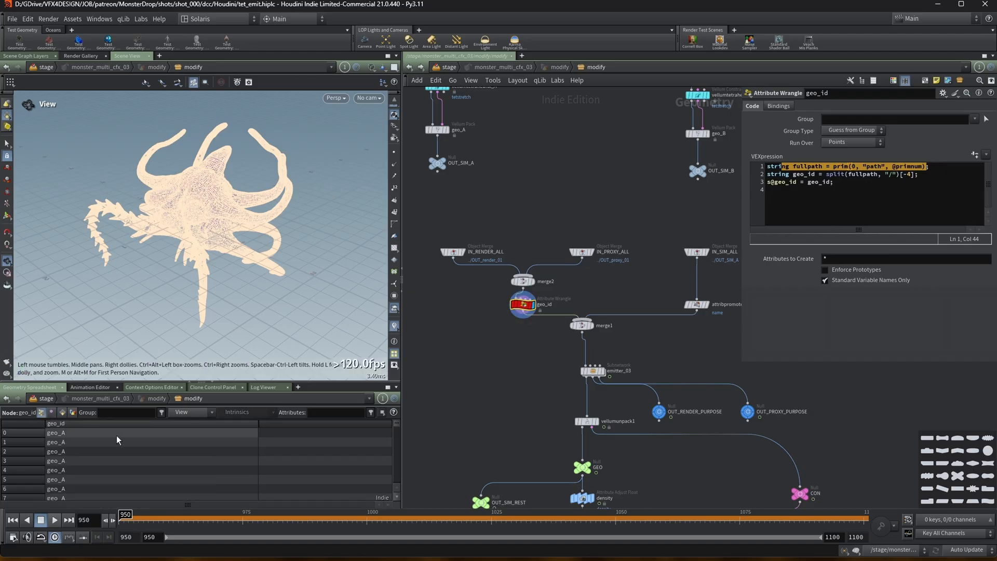
drag(398, 429, 366, 390)
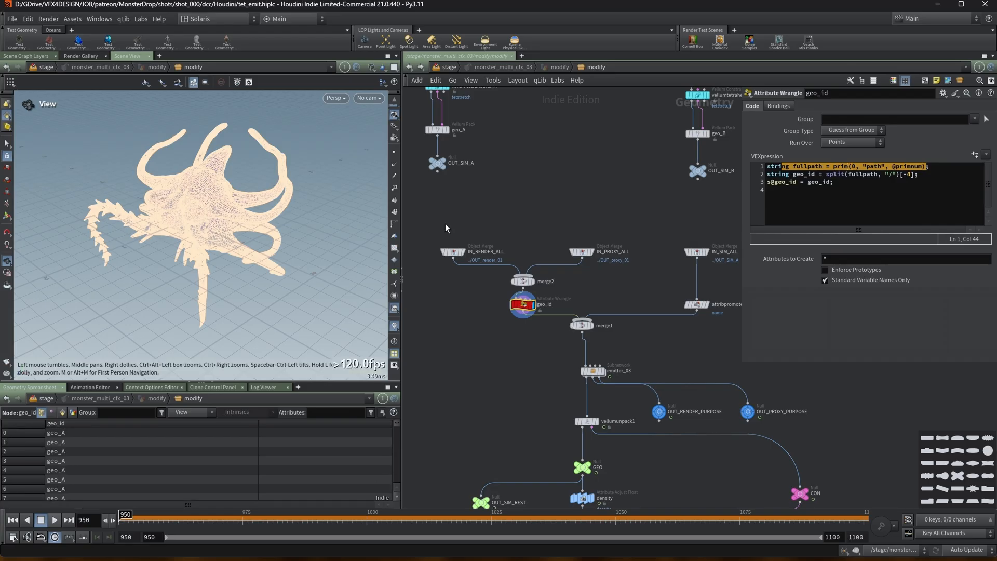
Inspect the IN_SIM_ALL object merge and the name parameters of the geo_A, geo_B and geo_C Vellum Pack nodes.
scroll(520, 250, down, 2)
click(645, 260)
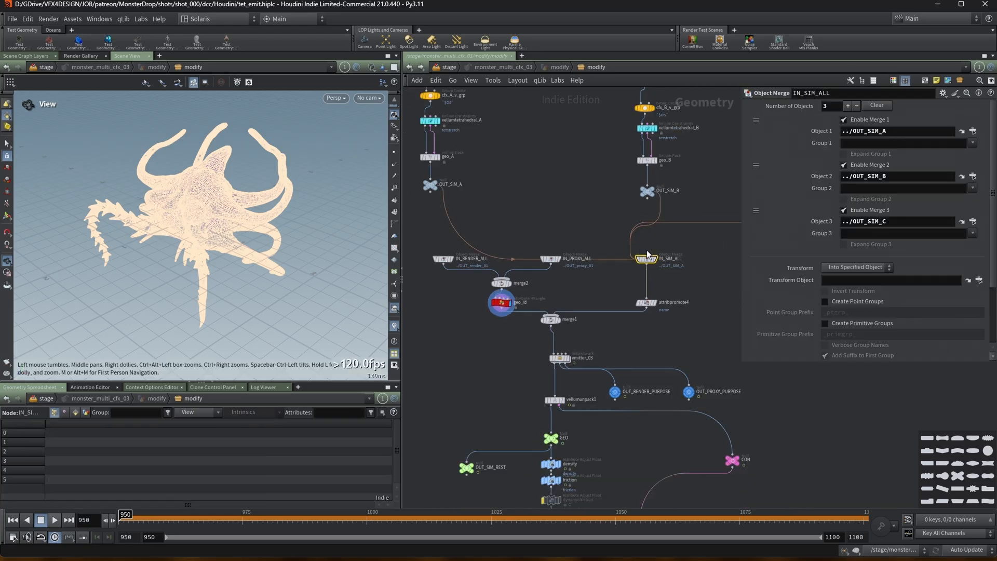
middle_drag(540, 191, 542, 221)
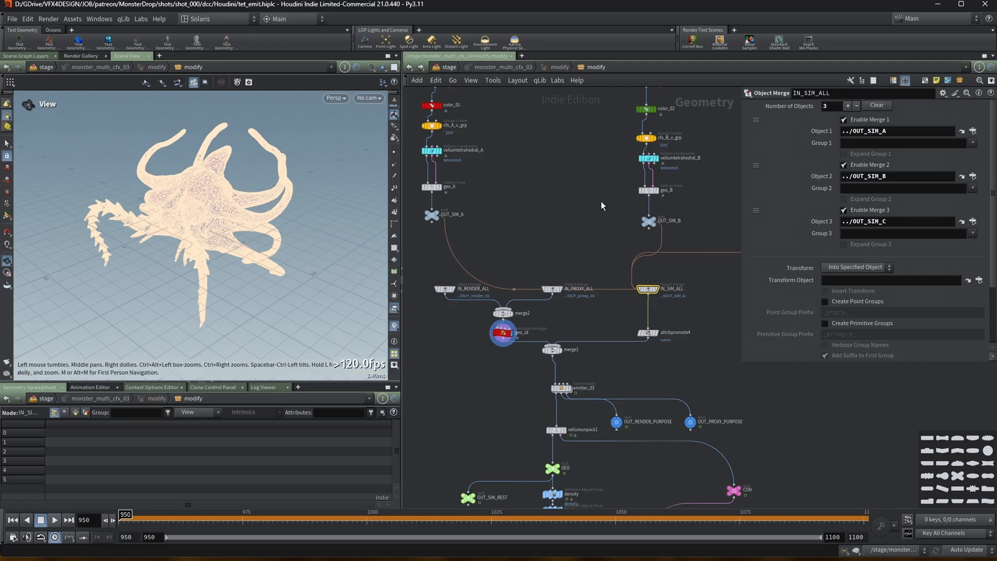
click(433, 186)
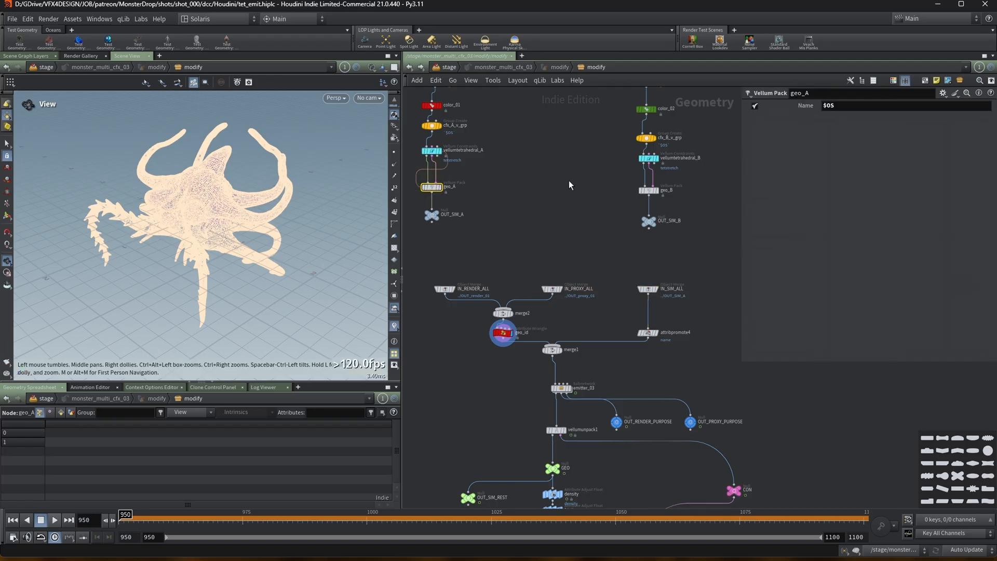
click(799, 105)
click(648, 190)
middle_drag(705, 187, 506, 235)
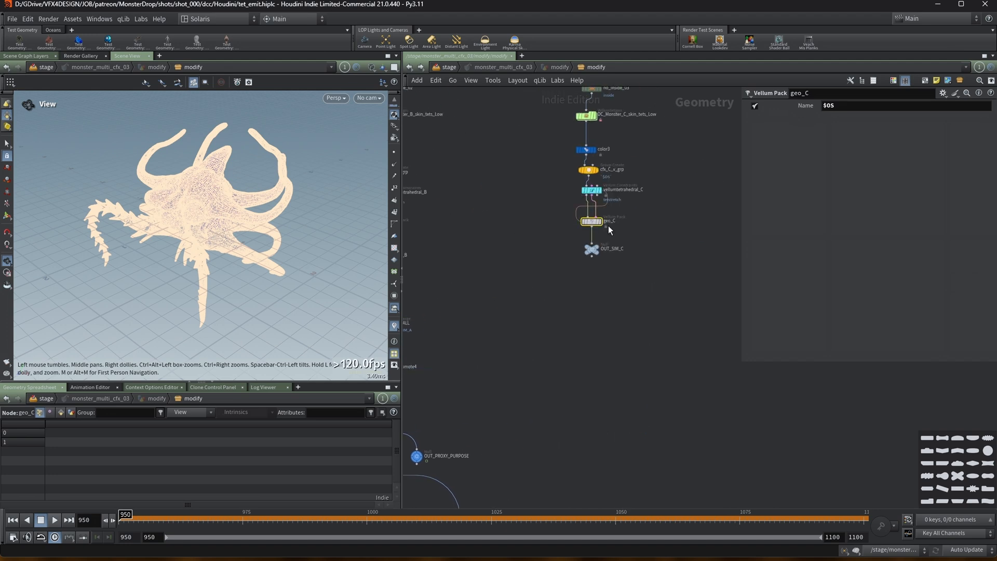
Display the attribpromote4 node to check its geo_id values in the spreadsheet.
middle_drag(466, 261, 623, 252)
scroll(587, 269, down, 2)
middle_drag(459, 293, 542, 287)
scroll(543, 289, up, 1)
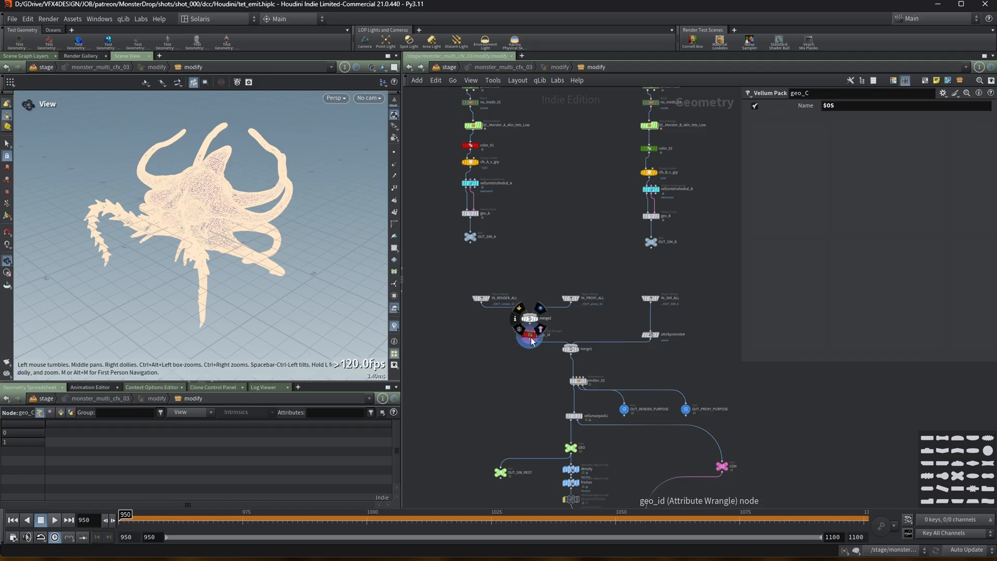
click(532, 341)
scroll(654, 337, up, 2)
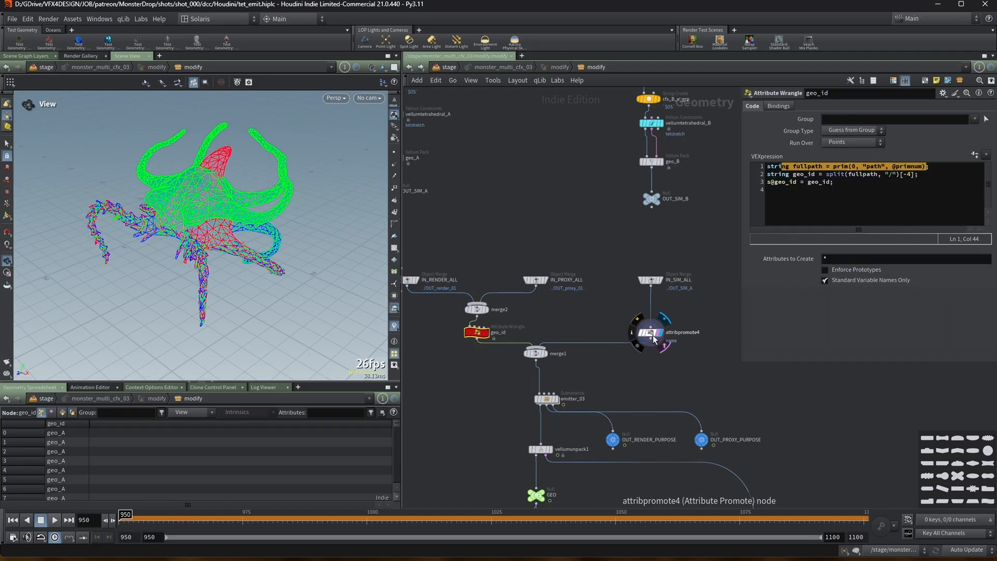
click(650, 333)
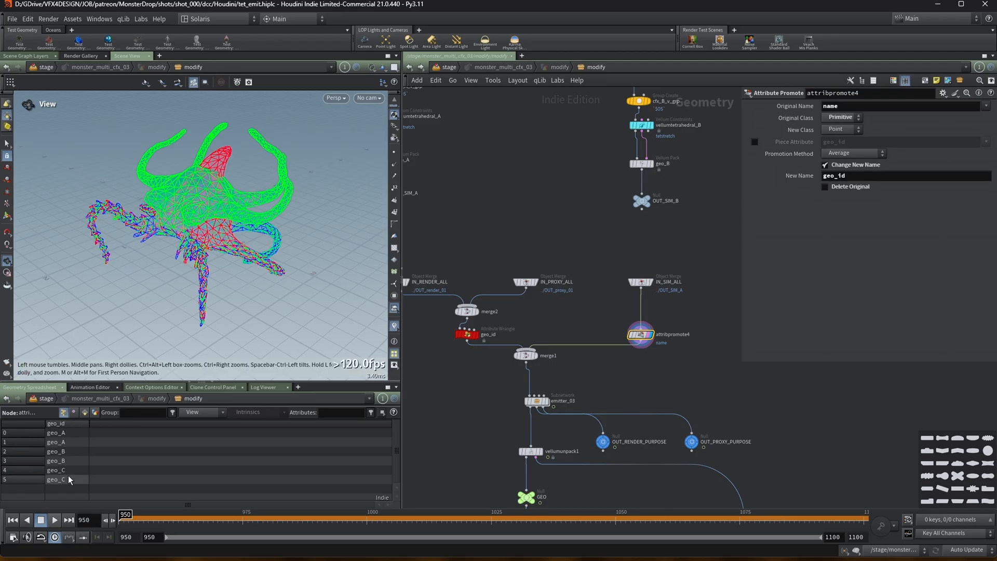
Display merge1 and enlarge the geometry spreadsheet to review the merged geo_id values.
click(476, 335)
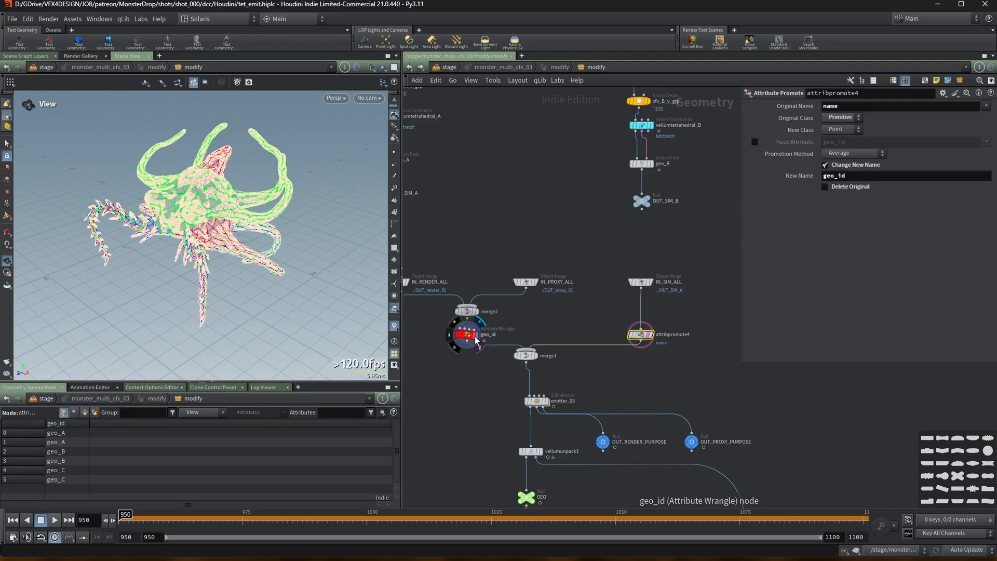
click(535, 356)
click(526, 357)
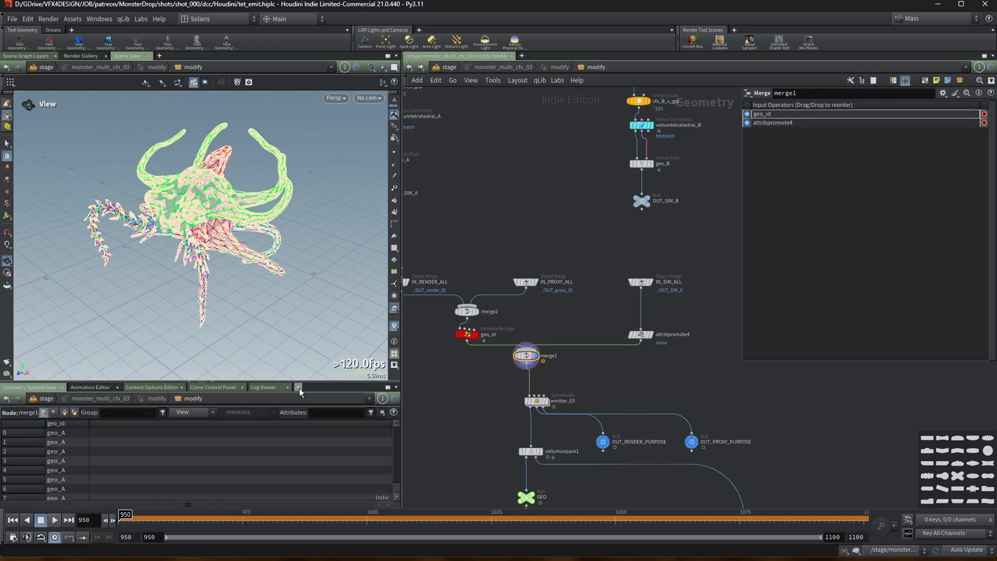
drag(333, 383, 250, 274)
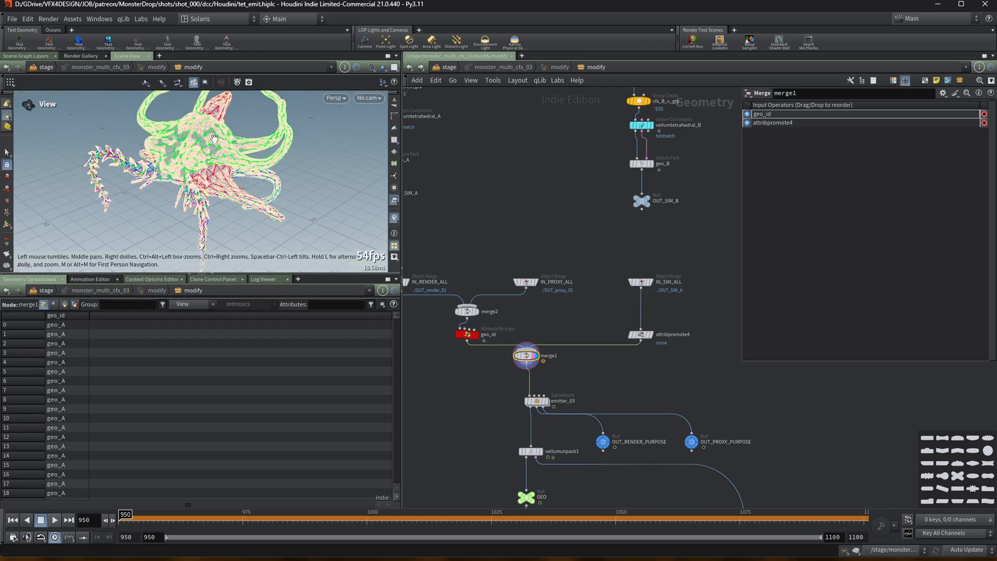
middle_drag(495, 238, 532, 245)
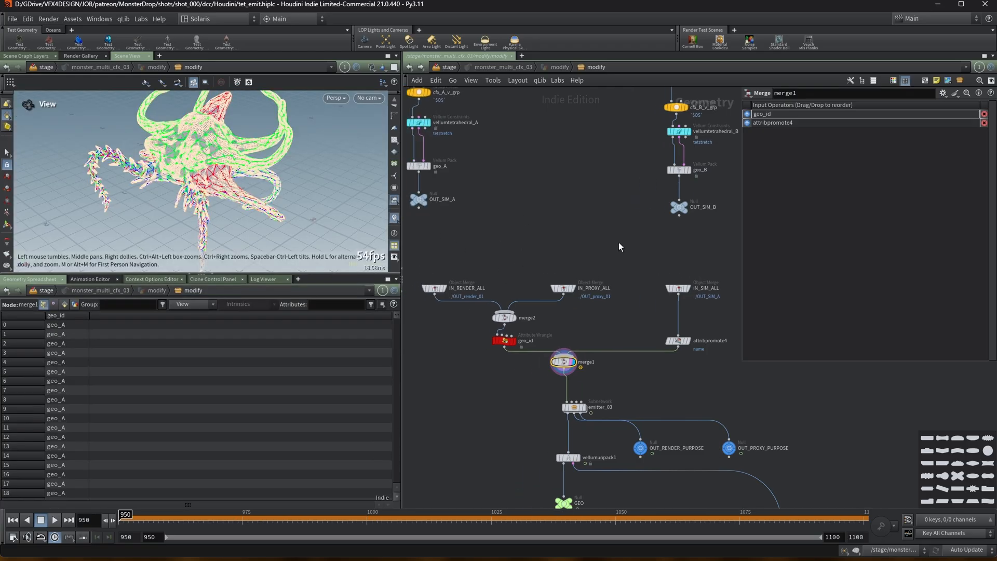
drag(397, 316, 400, 280)
middle_drag(641, 410, 619, 357)
Enter the emitter_03 subnetwork and delete the unused grid2 node.
mouse_move(559, 357)
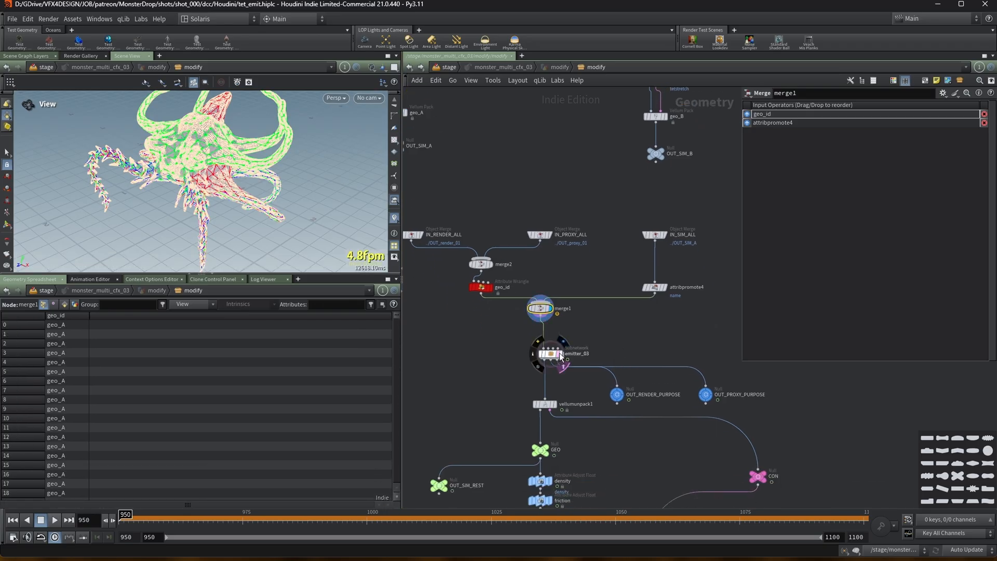
double_click(558, 357)
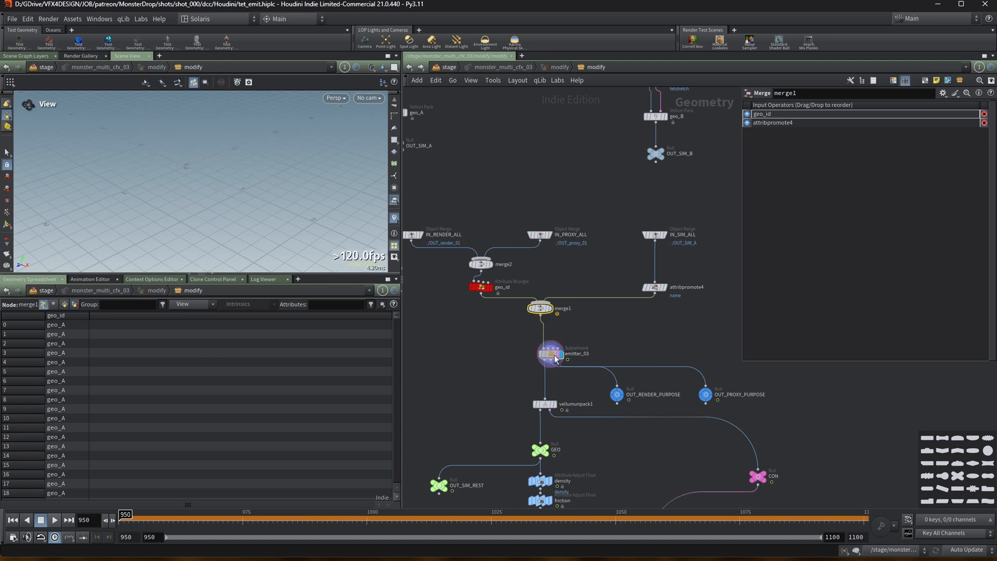
scroll(586, 291, down, 3)
middle_drag(621, 255, 593, 413)
scroll(653, 231, up, 2)
middle_drag(653, 150, 650, 271)
click(556, 167)
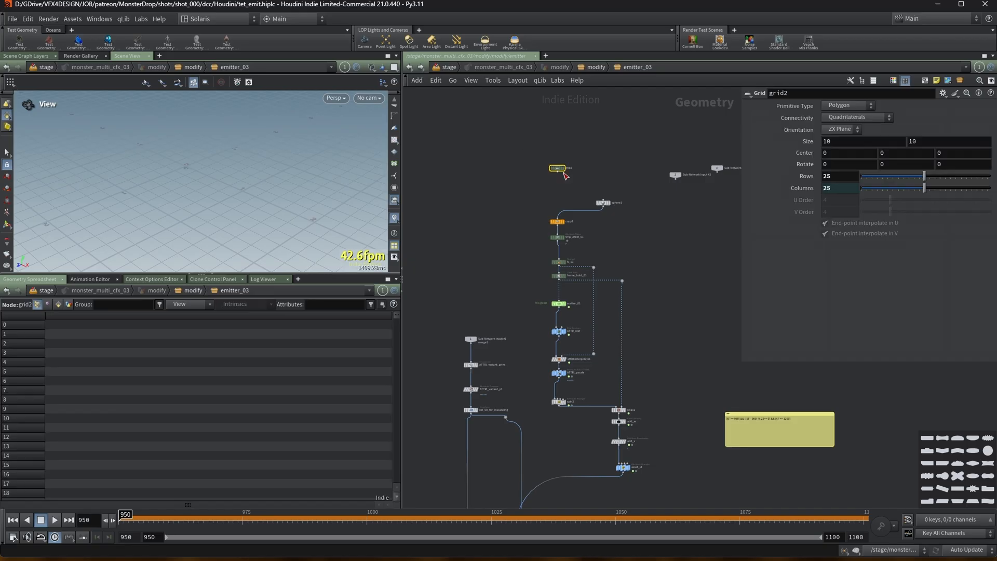
key(Delete)
drag(602, 202, 555, 206)
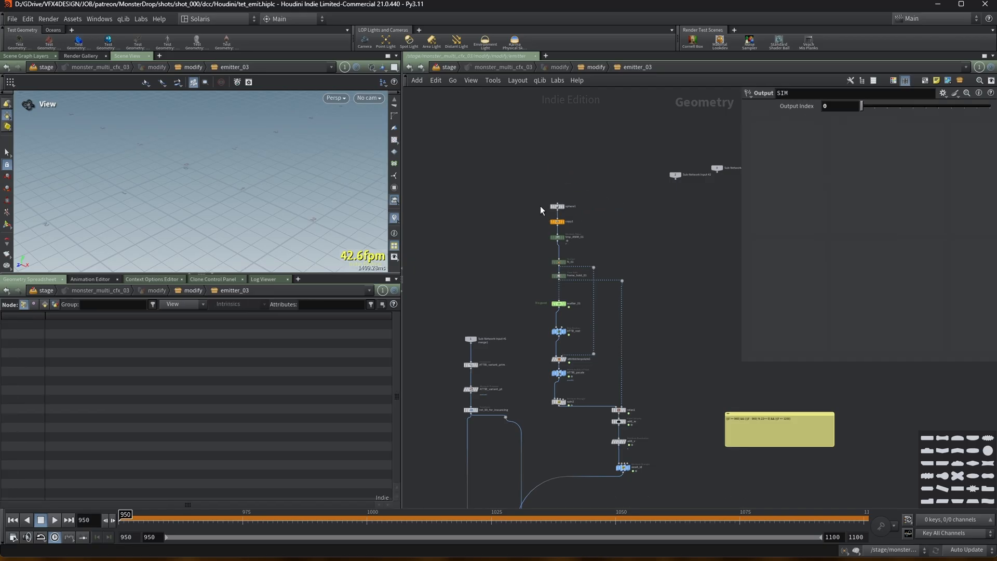
Display the add_v and asset_id nodes inside emitter_03 to inspect their point attributes.
middle_drag(642, 455, 652, 353)
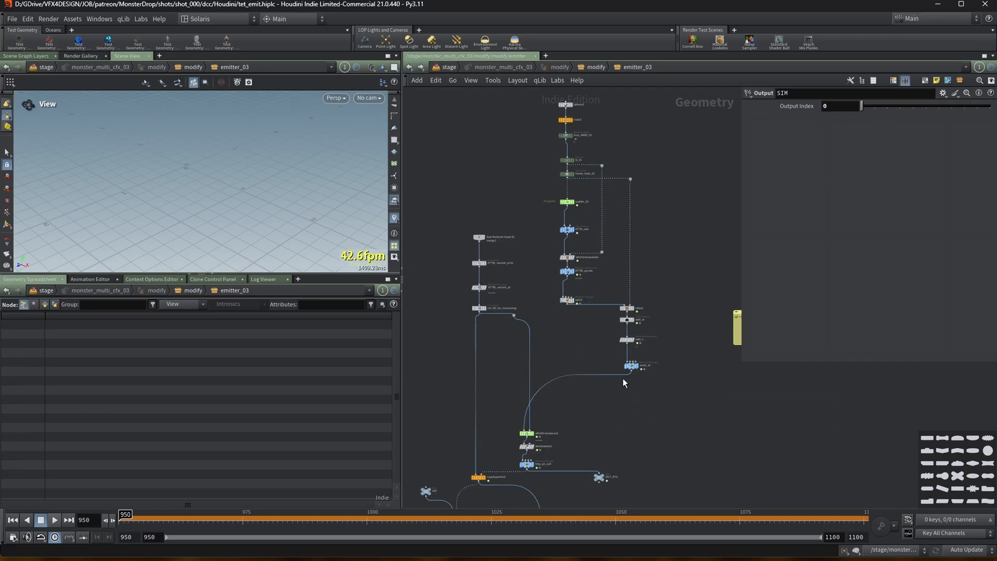
scroll(622, 378, up, 4)
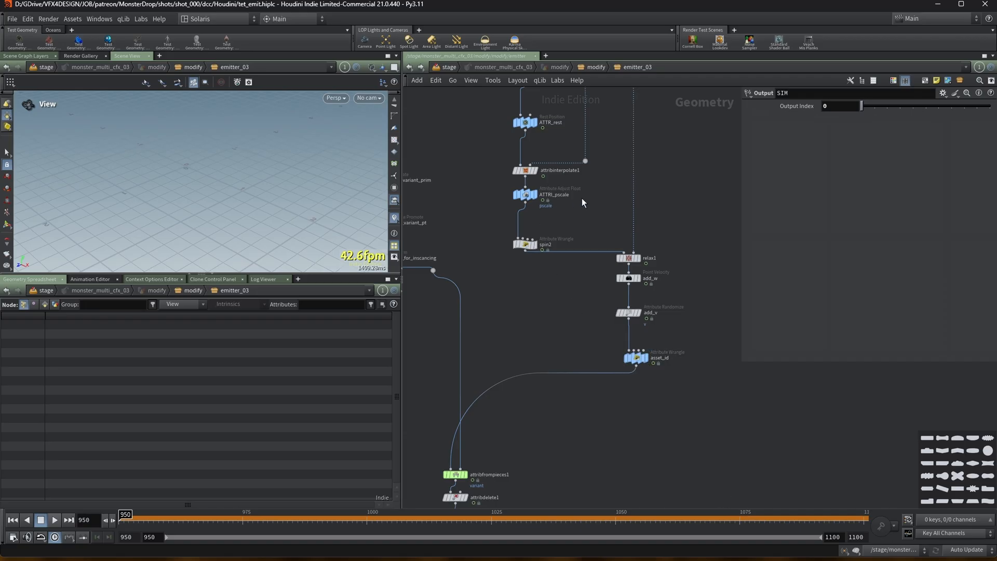
click(630, 312)
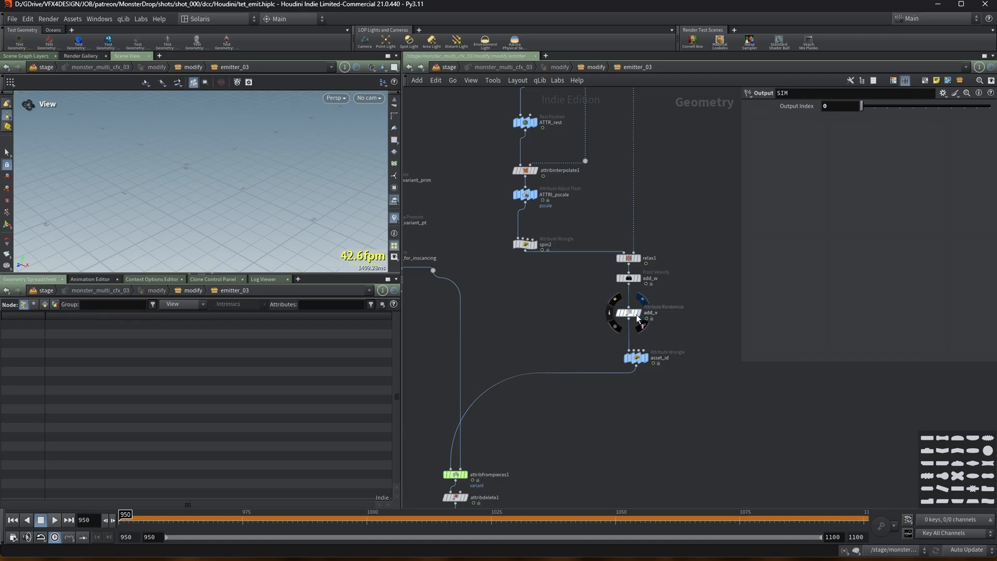
scroll(235, 204, up, 8)
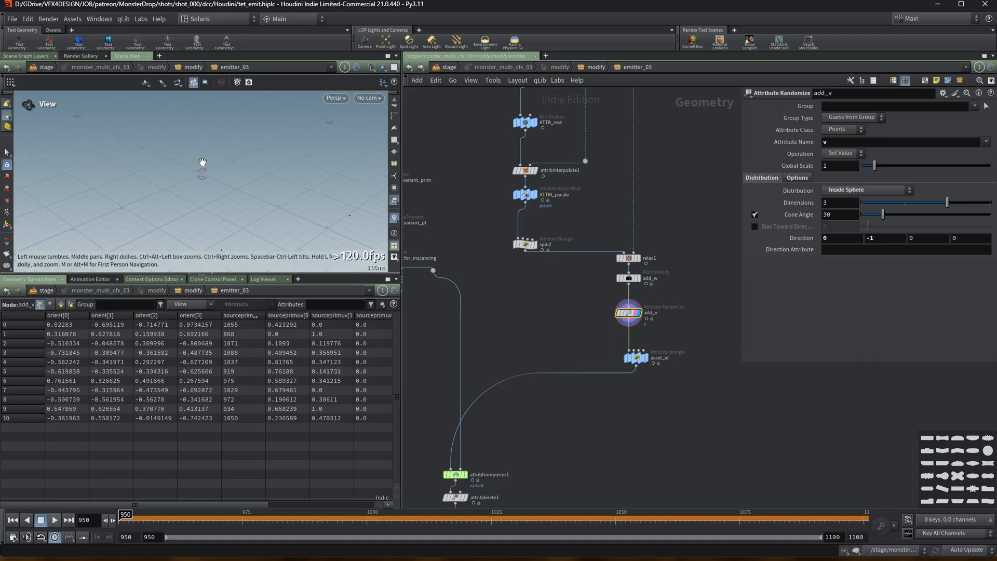
drag(332, 274, 332, 343)
middle_drag(504, 317, 515, 313)
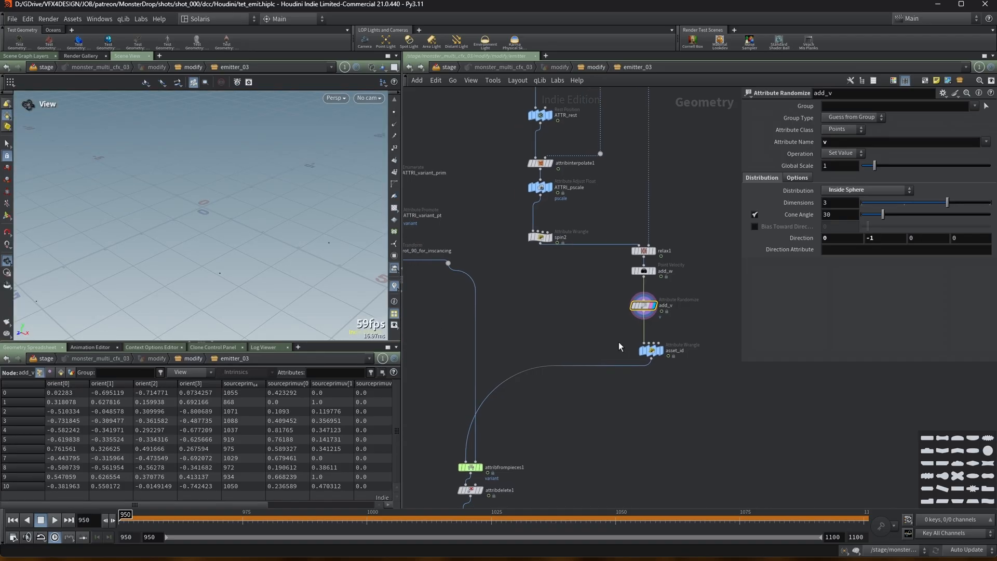
click(669, 356)
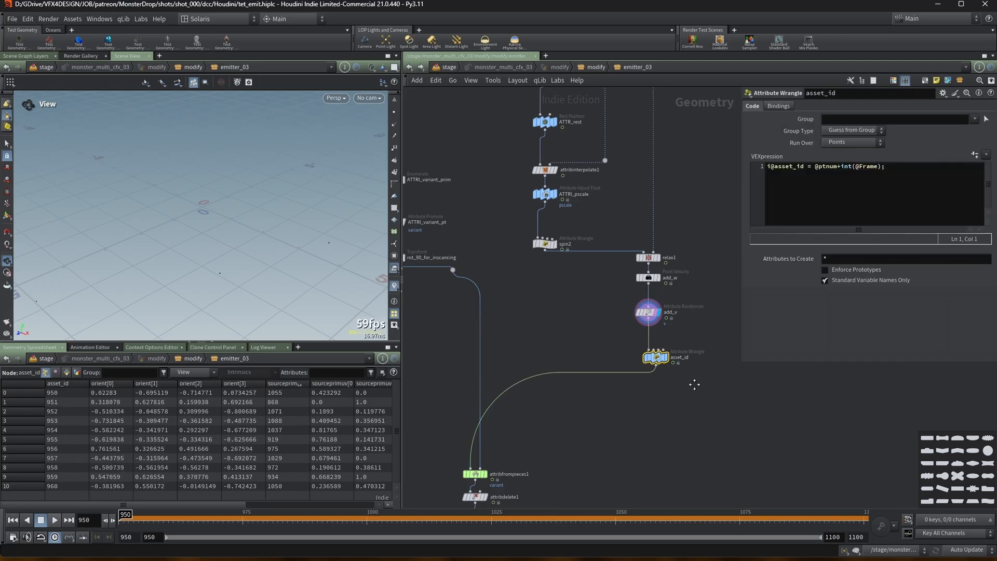
click(669, 357)
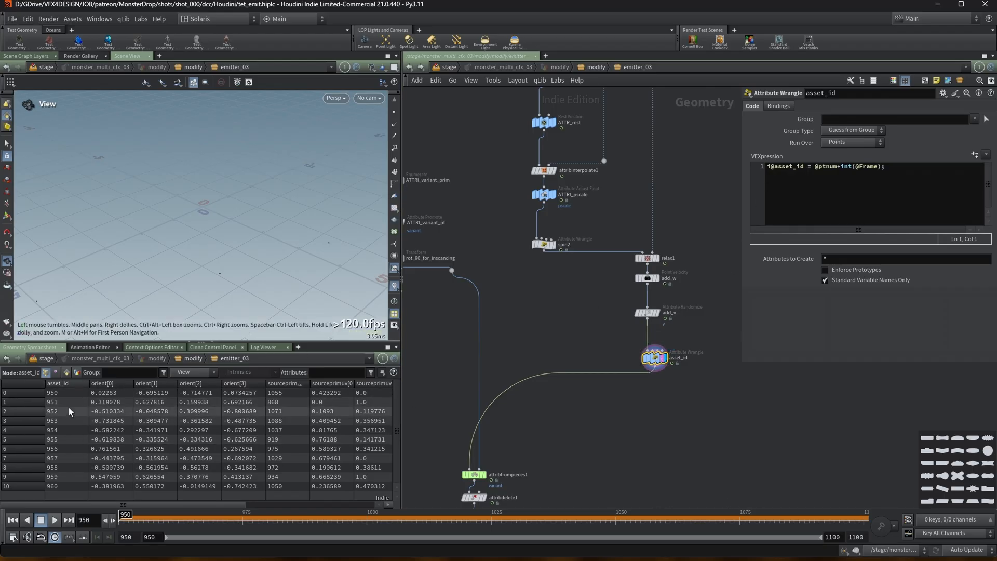
Move to frame 1011 and display the ATTRI_variant_prim Enumerate node to inspect its variant attribute.
mouse_move(243, 514)
mouse_down()
mouse_move(686, 514)
mouse_move(132, 496)
mouse_move(585, 497)
mouse_move(286, 496)
mouse_move(422, 496)
mouse_up()
middle_drag(506, 327, 591, 352)
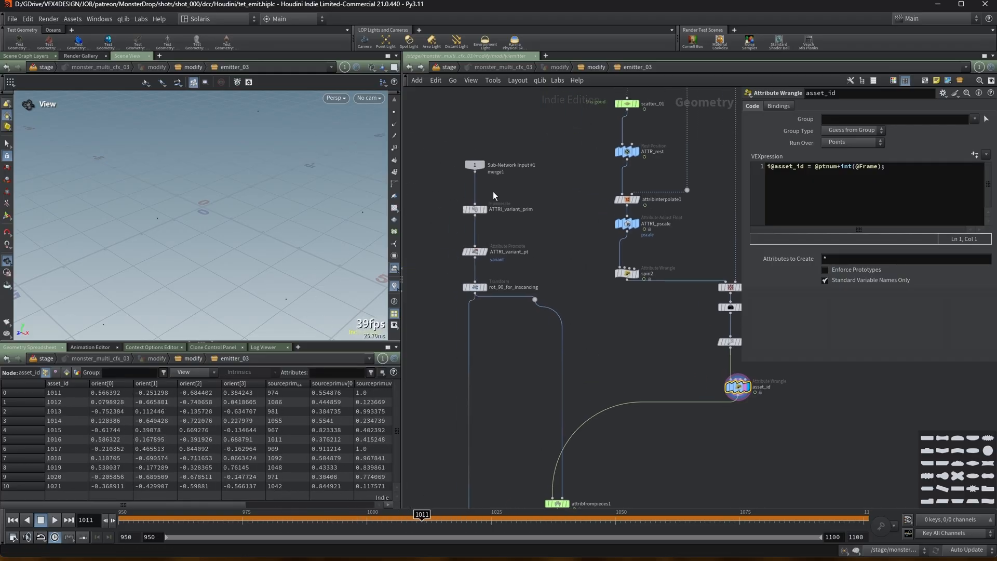
click(476, 209)
middle_drag(484, 213, 504, 218)
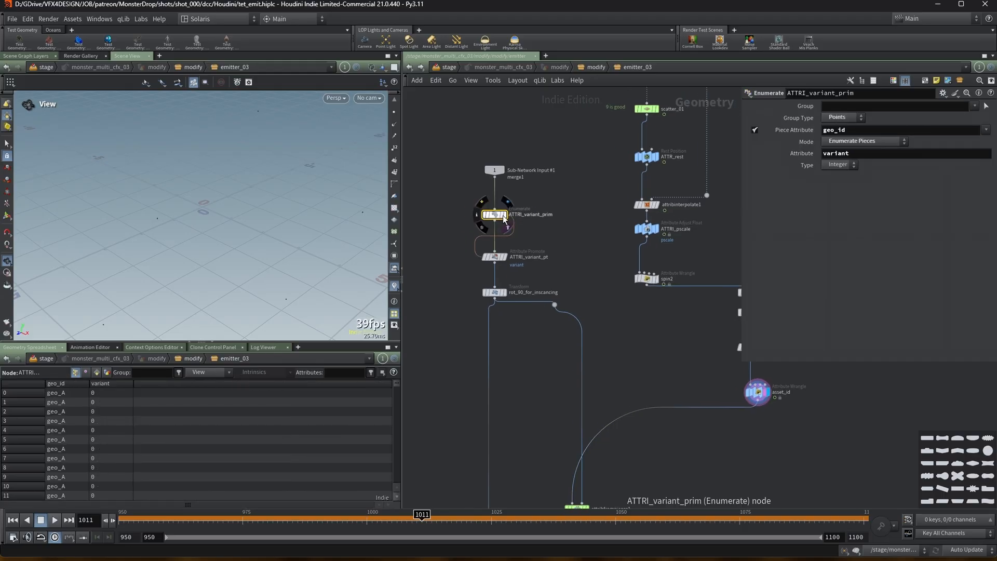
click(506, 224)
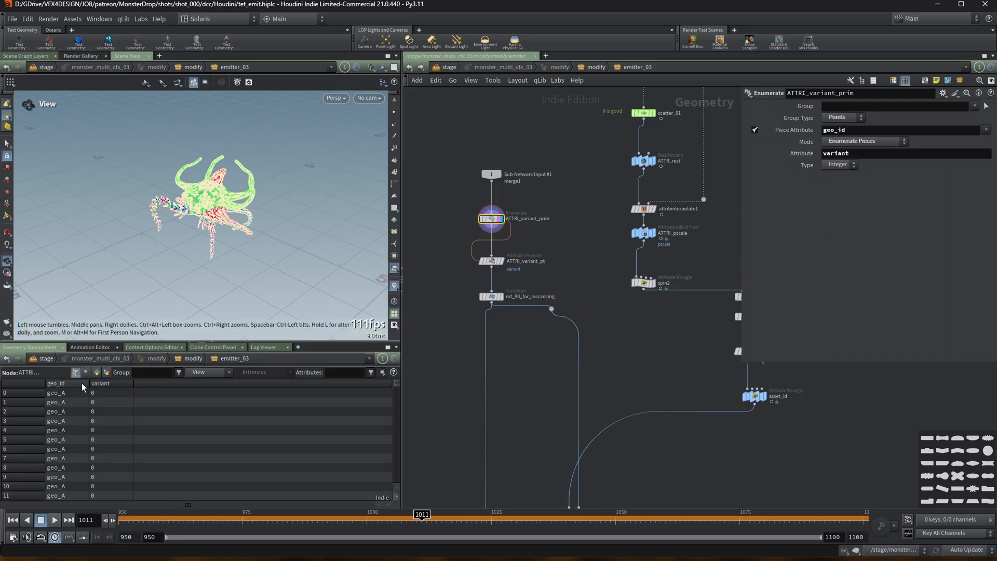
double_click(867, 154)
key(Return)
Scroll through the variant values in the spreadsheet and open the ATTRI_variant_pt Attribute Promote parameters.
drag(396, 387, 396, 483)
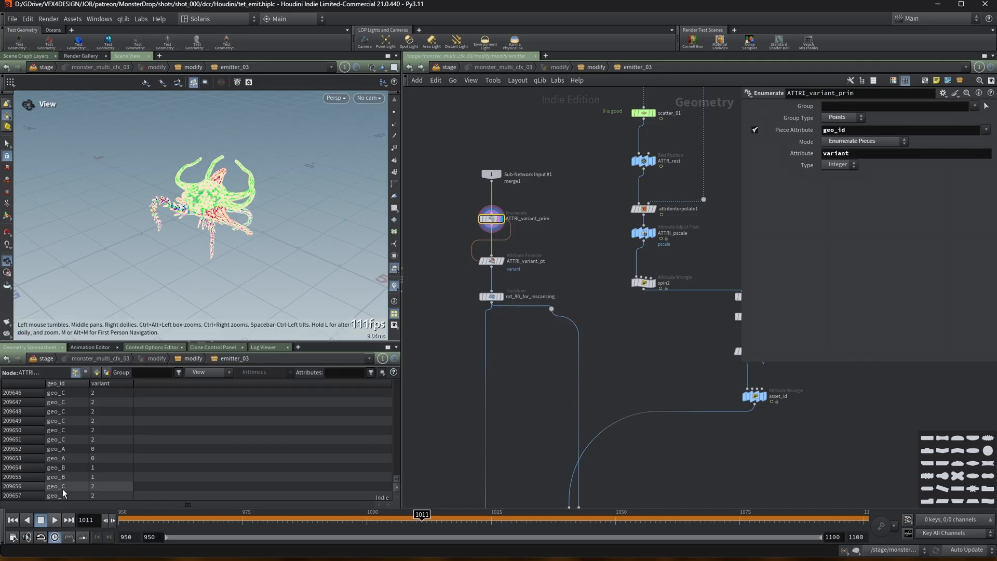
drag(398, 481, 407, 456)
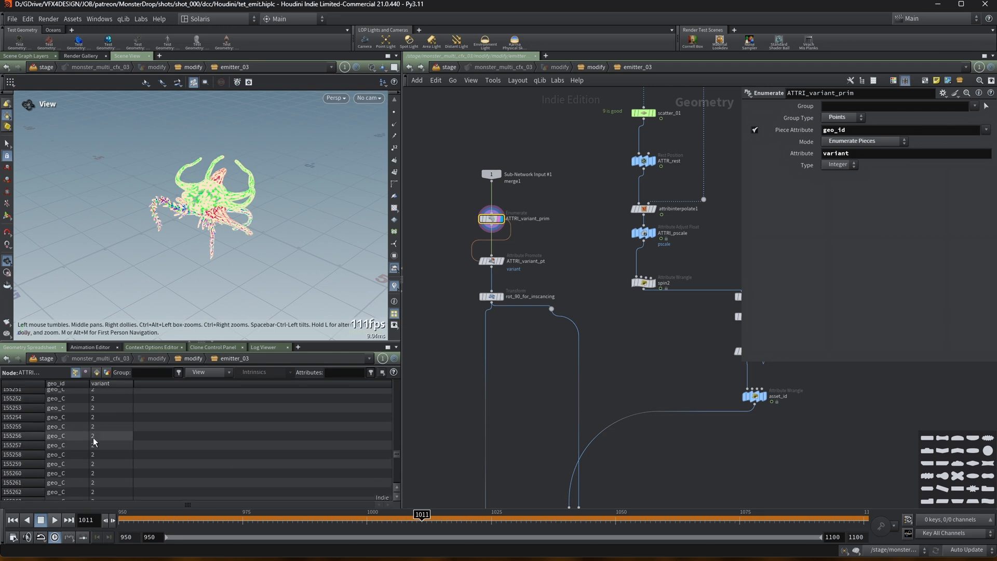
scroll(114, 427, up, 5)
scroll(126, 414, up, 20)
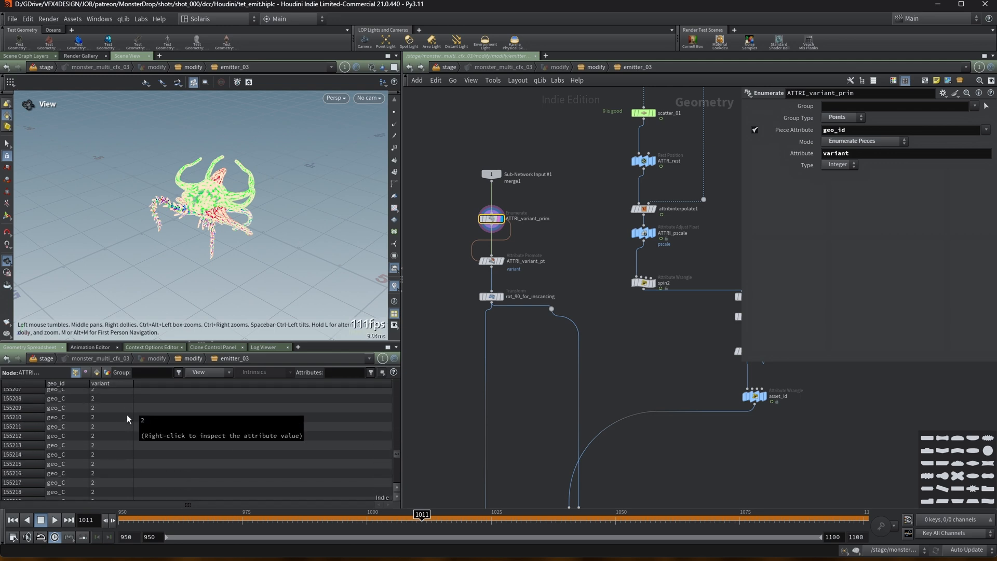
scroll(337, 315, up, 5)
scroll(417, 281, up, 10)
scroll(136, 390, up, 4)
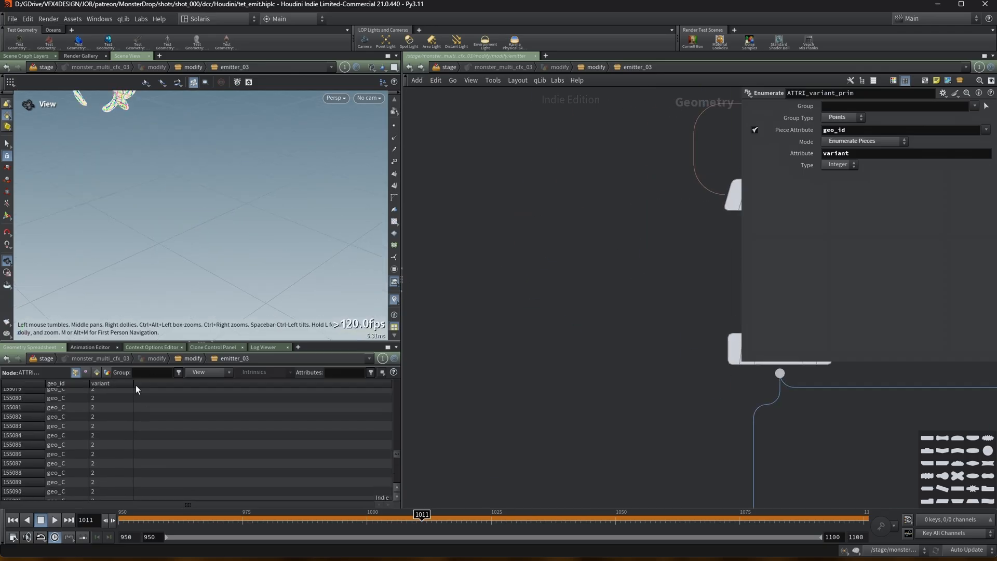
scroll(649, 285, down, 8)
middle_drag(639, 284, 447, 283)
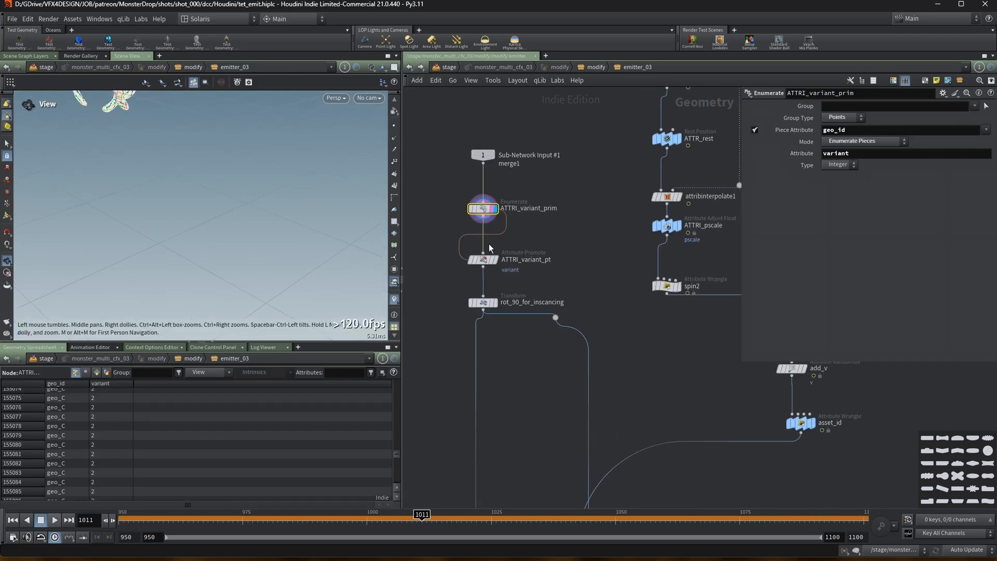
click(483, 256)
middle_drag(547, 239, 560, 238)
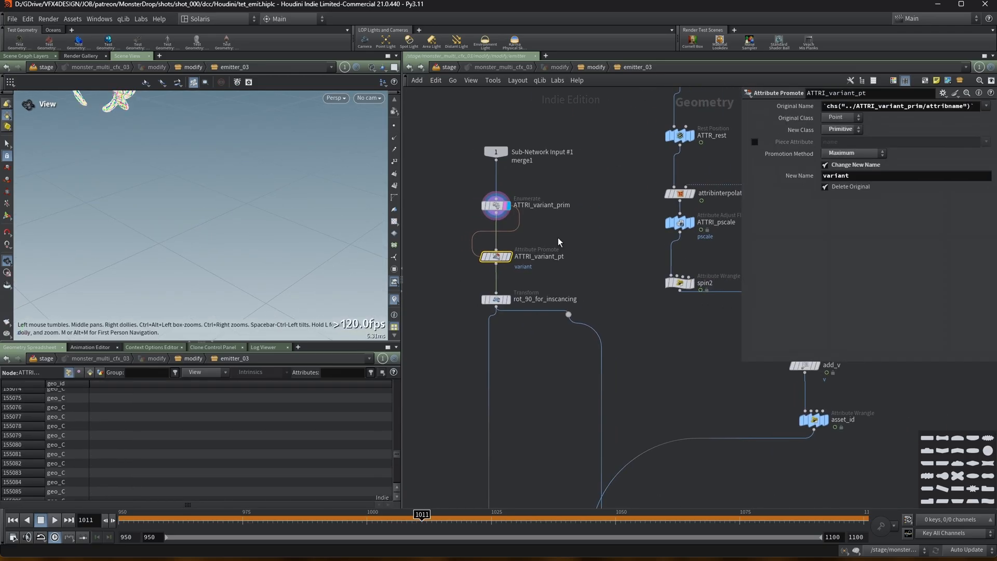
Review the ATTRI_variant_prim and ATTRI_variant_pt parameters, then display the rot_90_for_inscancing transform node.
click(493, 205)
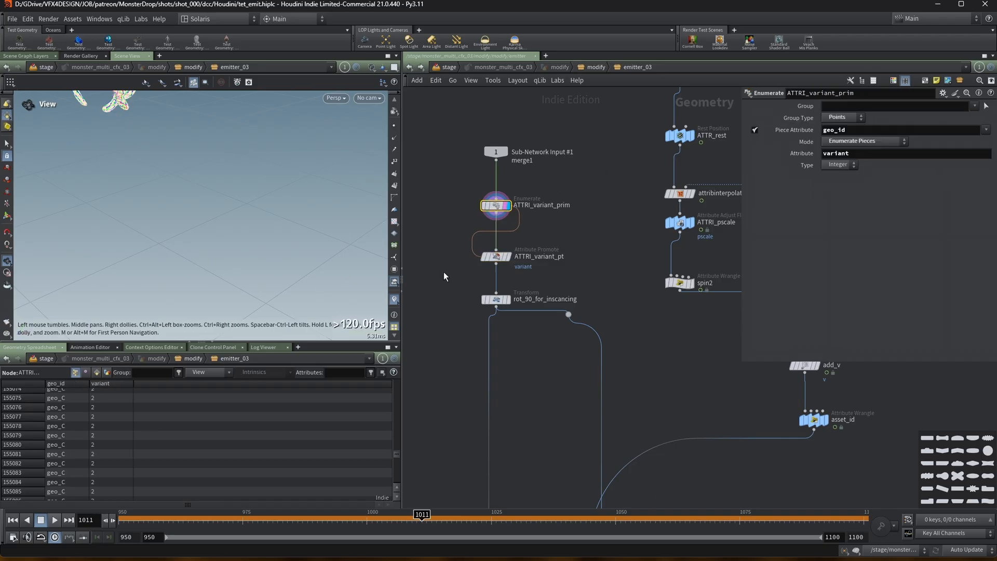
click(493, 256)
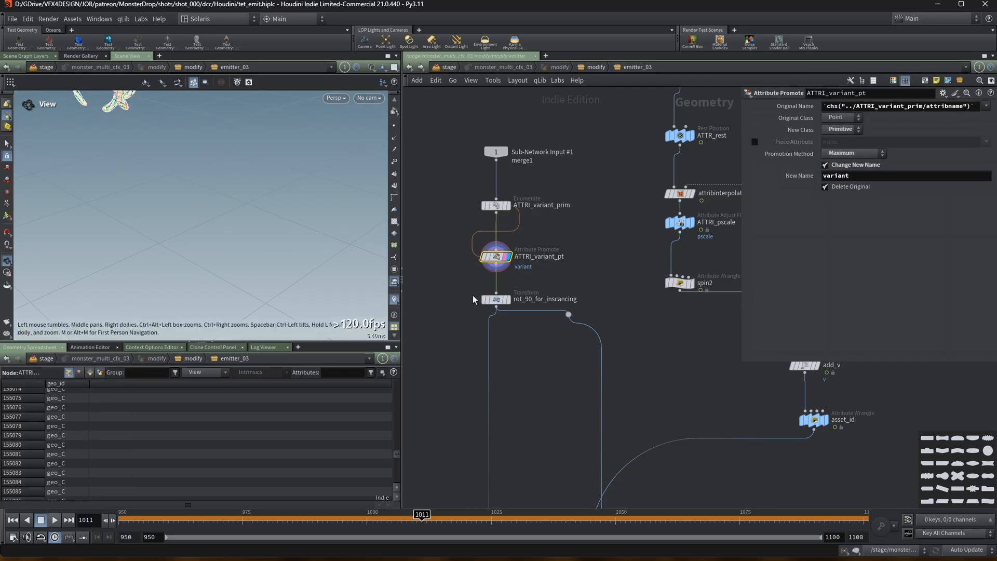
click(507, 300)
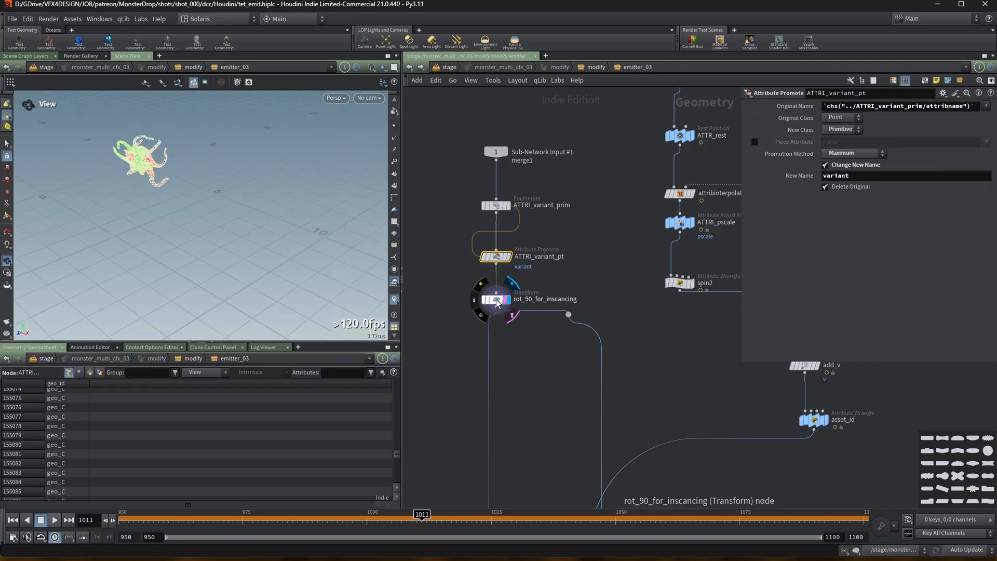
Inspect the parameters of the attribfrompieces1 and attribdelete1 nodes further down the emitter network.
middle_drag(535, 374, 478, 213)
middle_drag(616, 326, 632, 218)
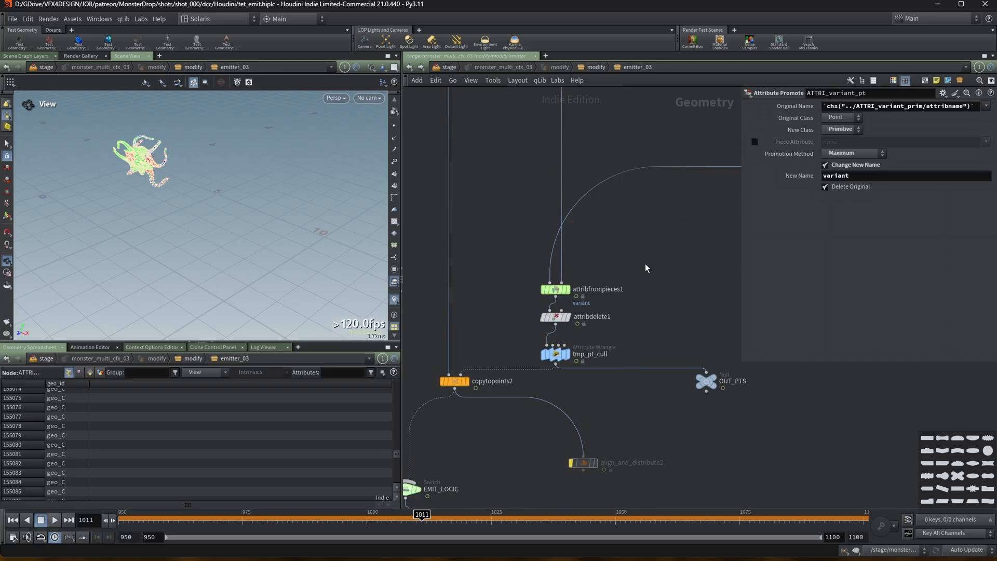
click(556, 289)
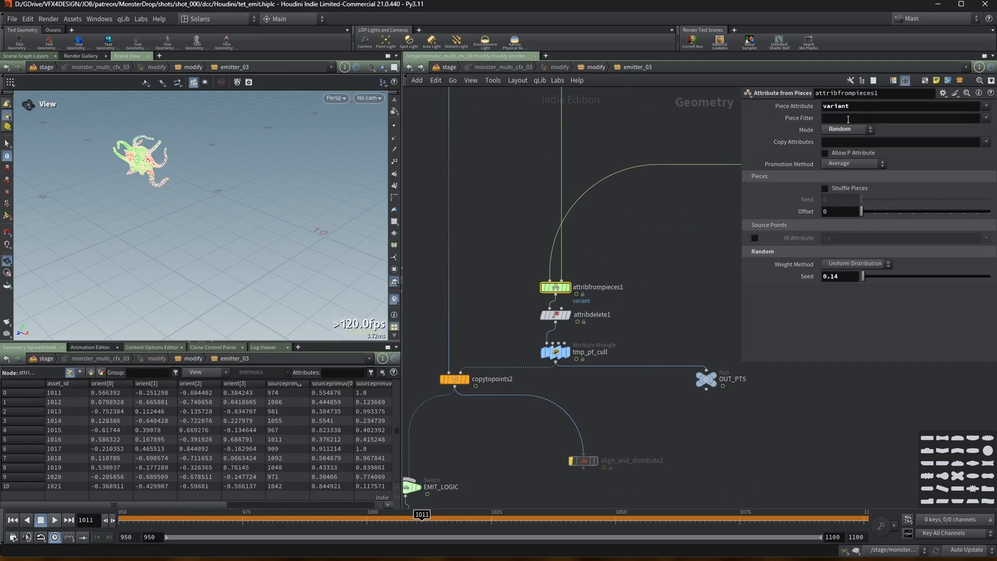
middle_drag(506, 328, 525, 294)
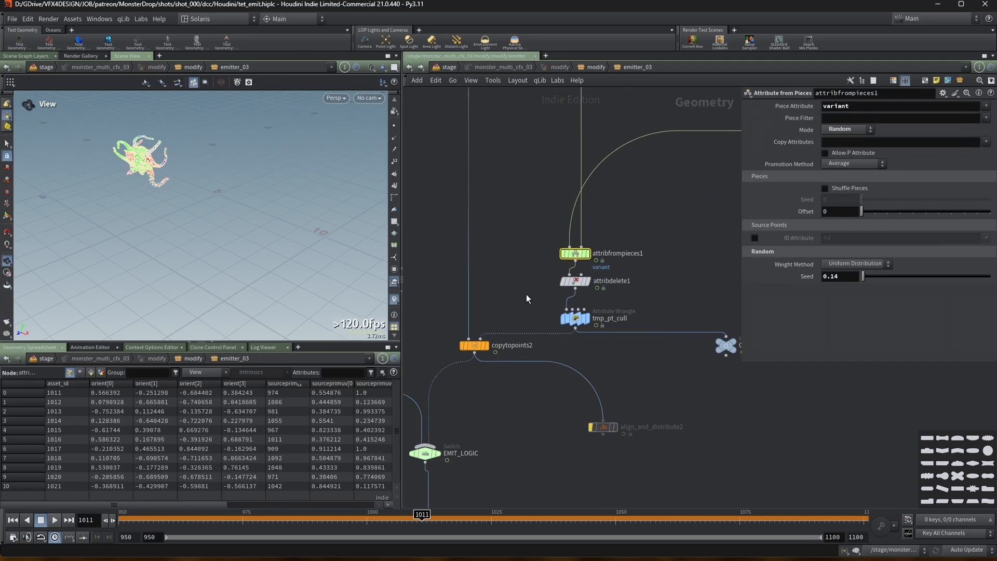
click(568, 284)
middle_drag(657, 278, 649, 276)
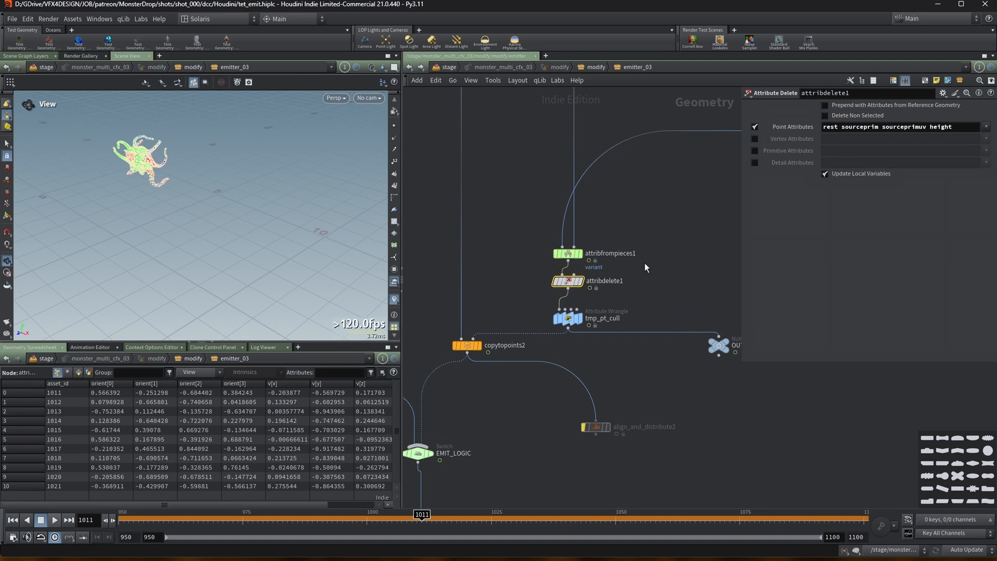
Display the tmp_pt_cull wrangle and then the copytopoints2 node to view the culled points and copied monsters.
click(569, 318)
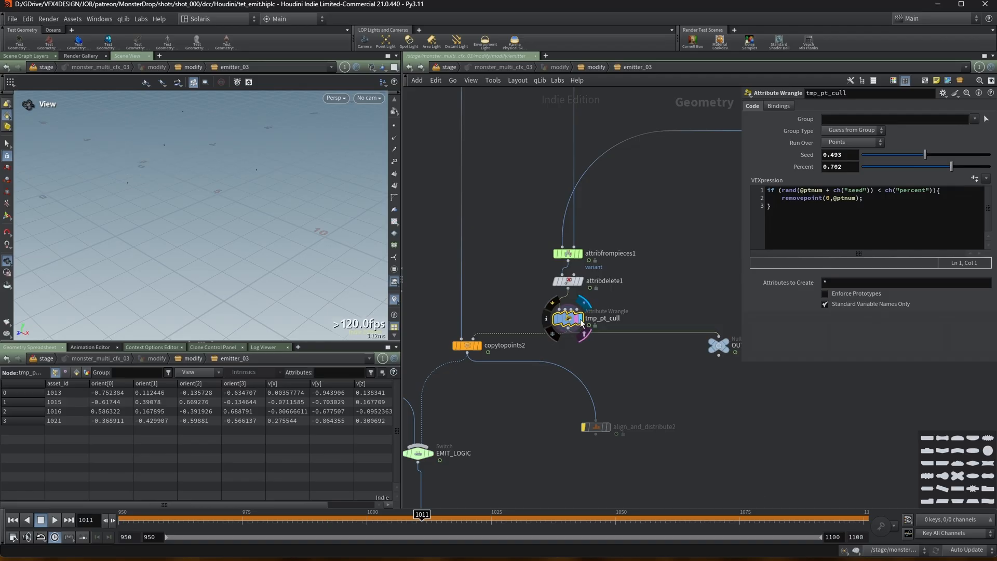
click(553, 303)
click(554, 303)
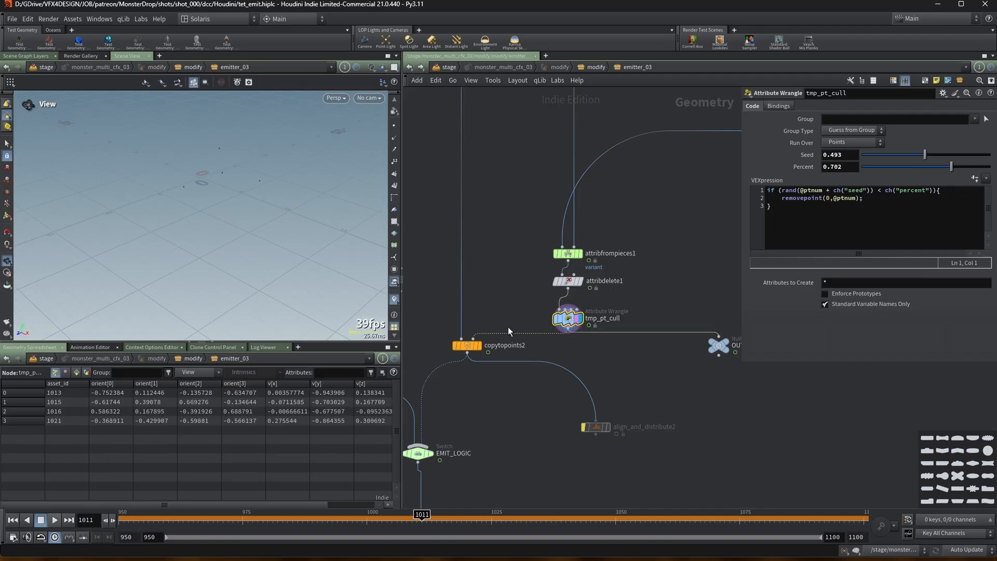
click(478, 346)
click(473, 344)
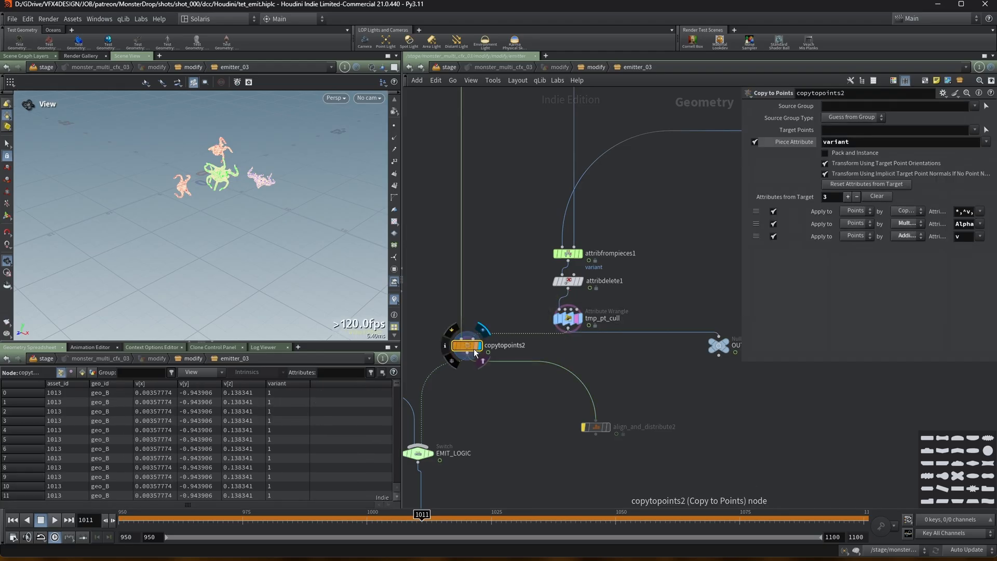
Examine the copied monster meshes closely in the viewport.
scroll(200, 180, up, 6)
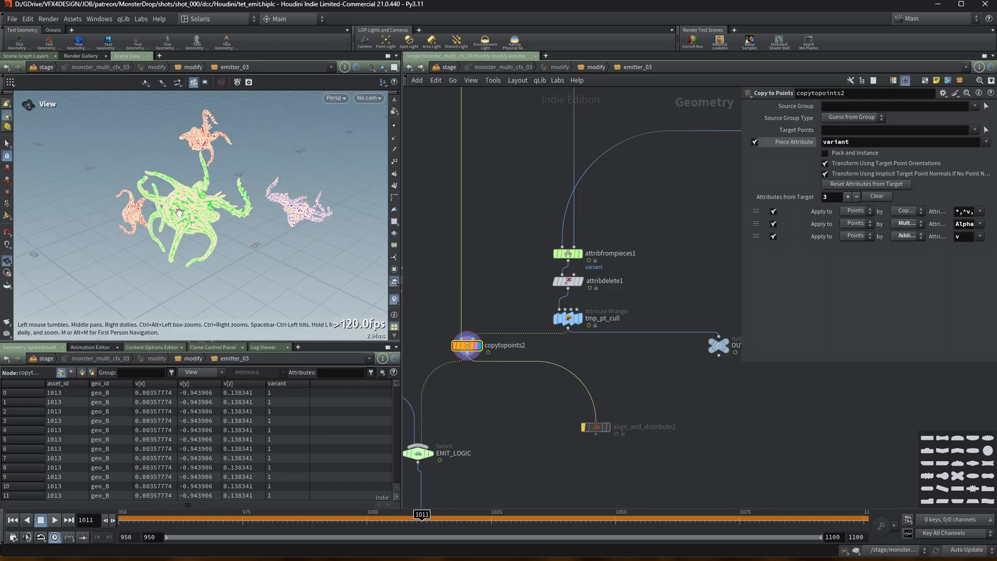
drag(230, 186, 154, 171)
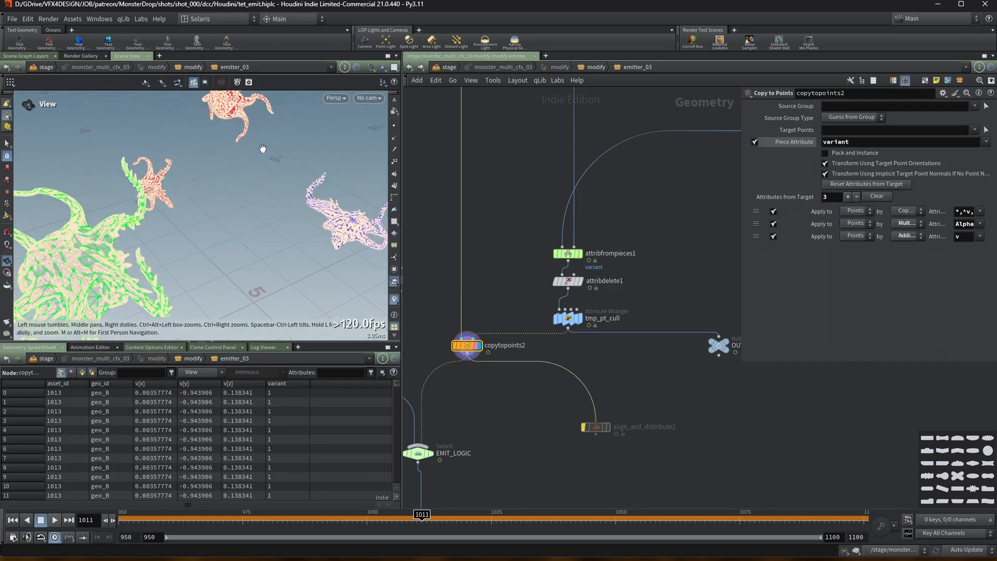
scroll(298, 209, up, 6)
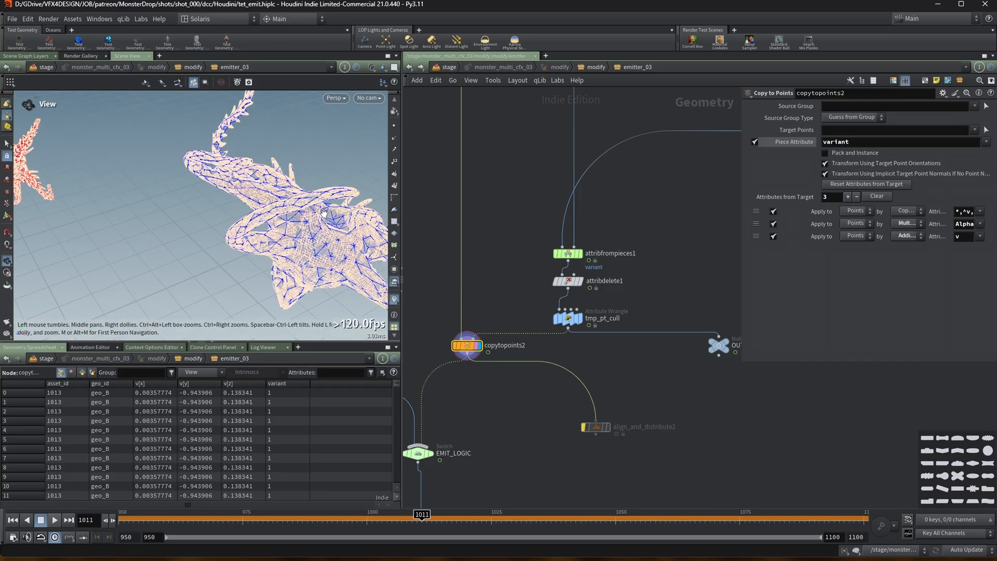
drag(167, 226, 239, 253)
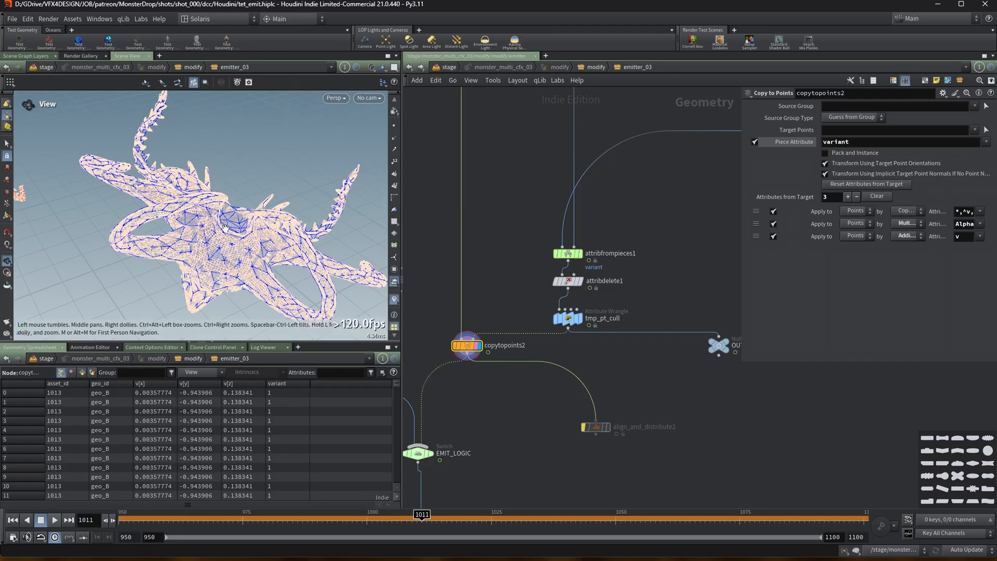
scroll(225, 229, up, 5)
drag(182, 222, 209, 196)
scroll(209, 196, up, 2)
scroll(209, 196, down, 4)
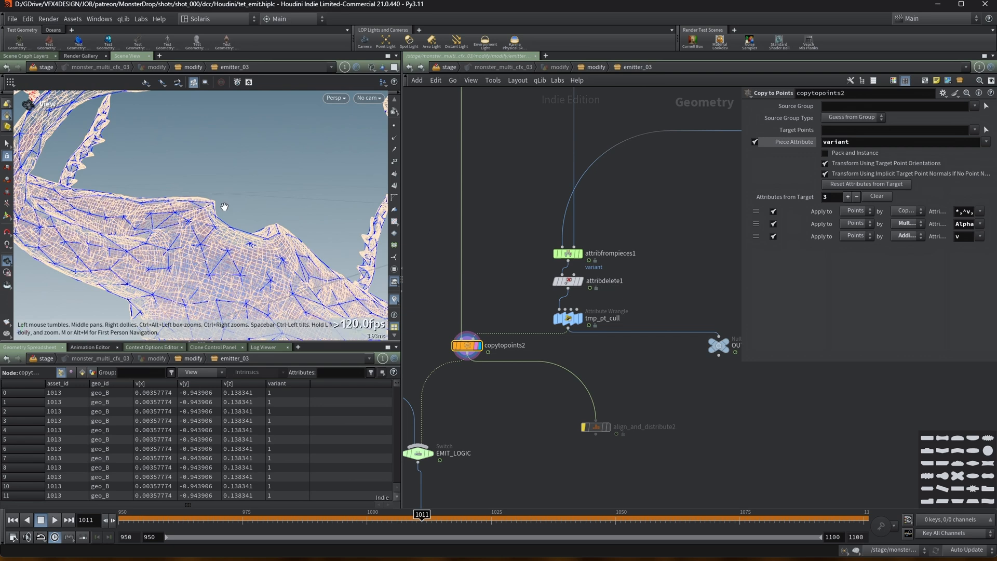
Scrub the timeline to compare emitted monster variants across frames and reselect the tmp_pt_cull node.
click(235, 516)
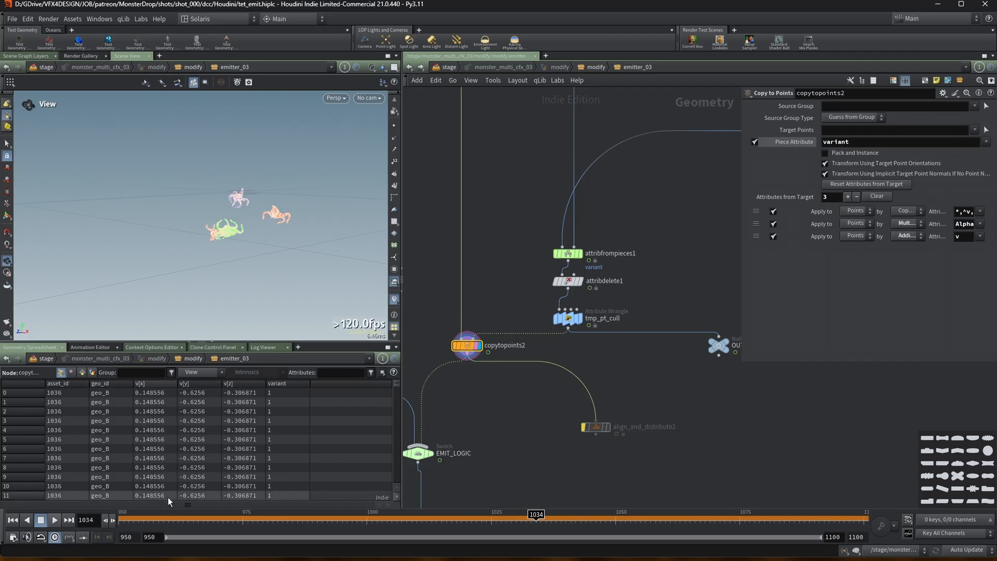
drag(166, 517, 352, 530)
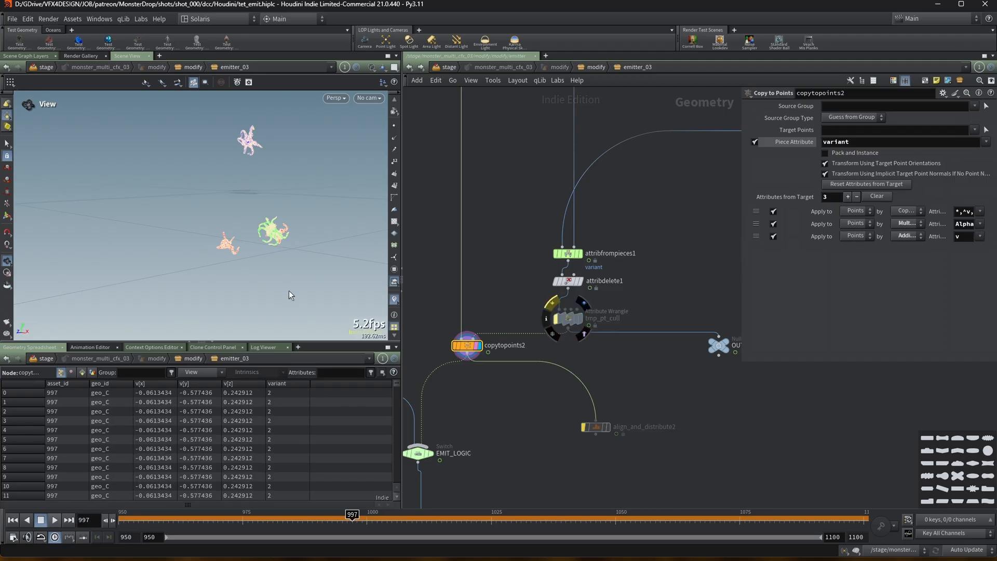
drag(182, 522, 491, 521)
click(557, 304)
click(568, 318)
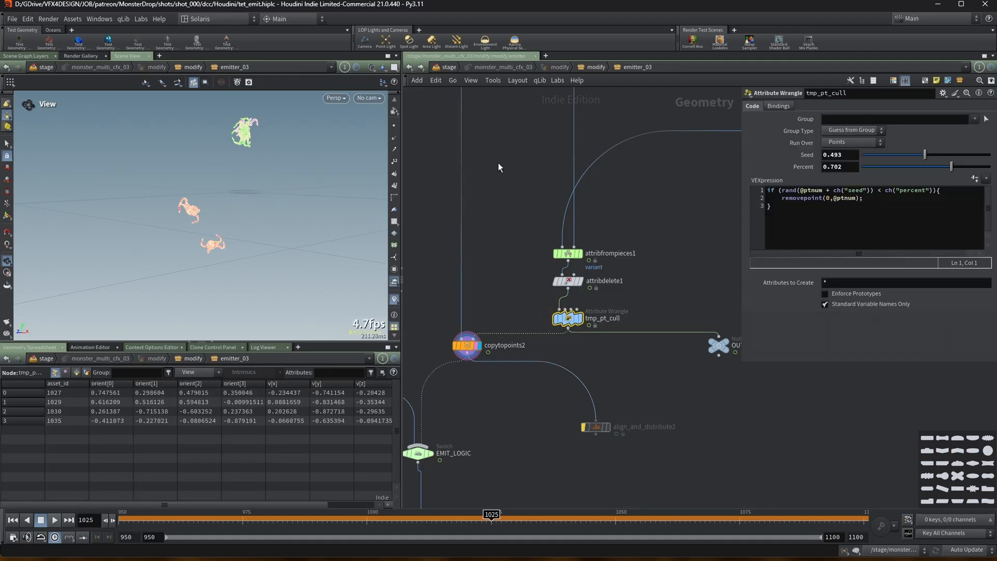
Display the EMIT_LOGIC switch node and review its frame-based select-input expression.
scroll(507, 146, down, 1)
middle_drag(507, 146, 511, 207)
drag(225, 162, 251, 164)
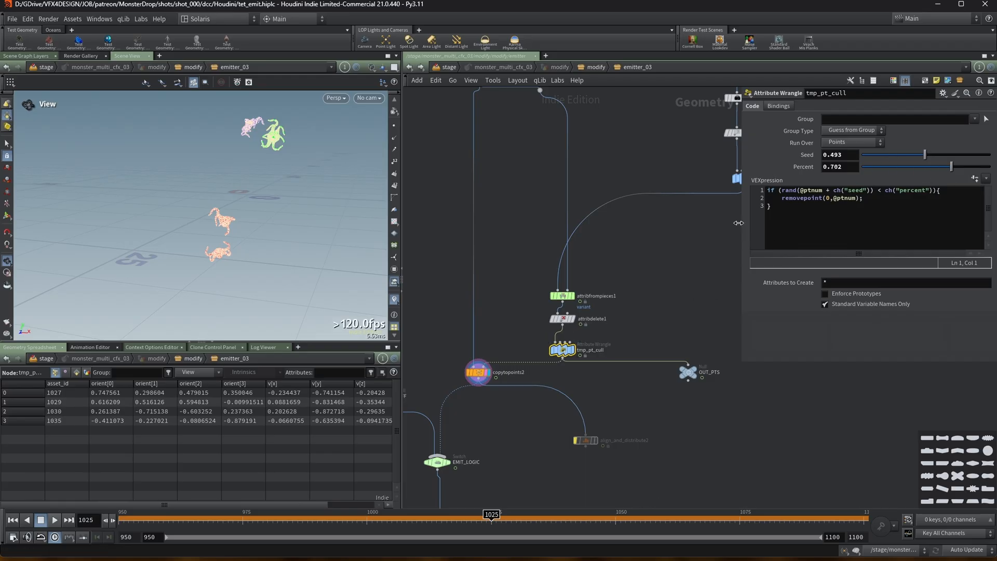
drag(738, 222, 650, 233)
middle_drag(491, 466, 519, 359)
scroll(560, 401, up, 2)
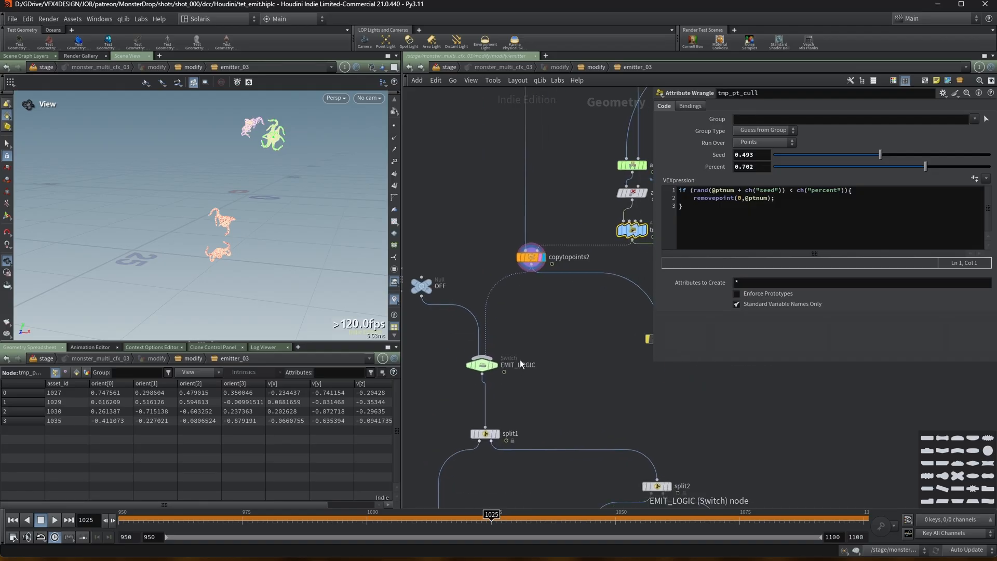
click(531, 257)
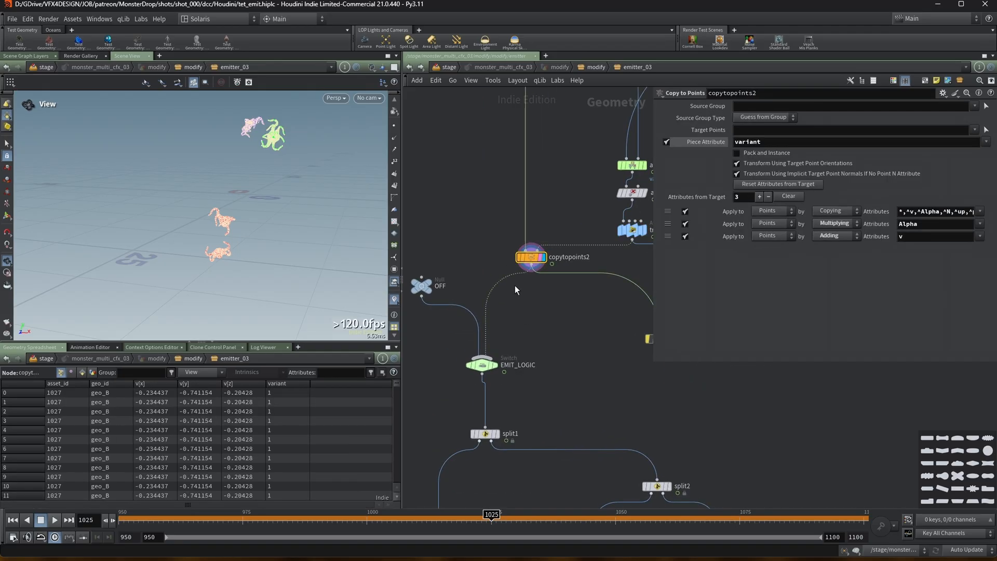
click(481, 365)
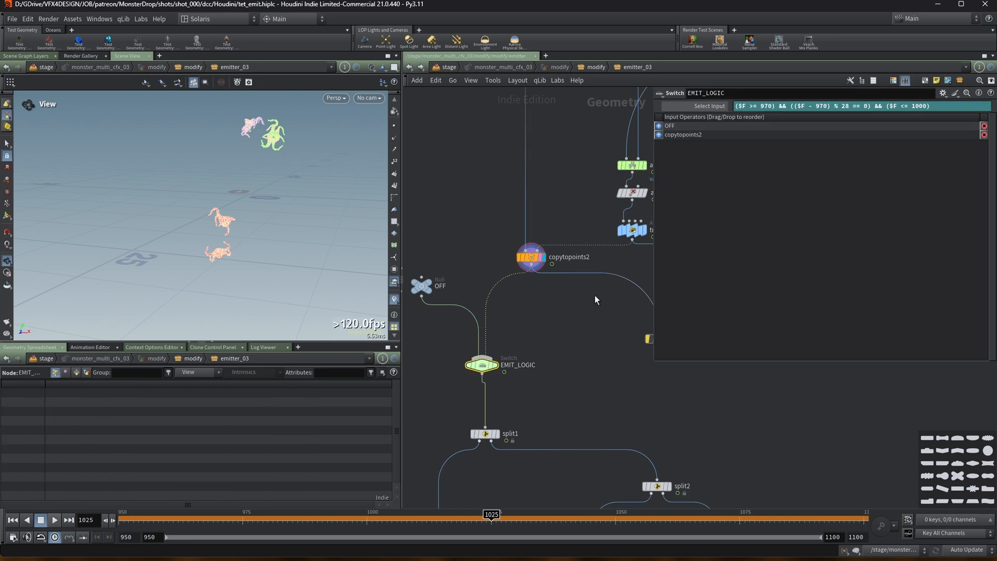
click(496, 365)
Scrub the timeline to check on which frames the EMIT_LOGIC switch emits geometry.
drag(244, 513, 352, 516)
drag(482, 515, 129, 515)
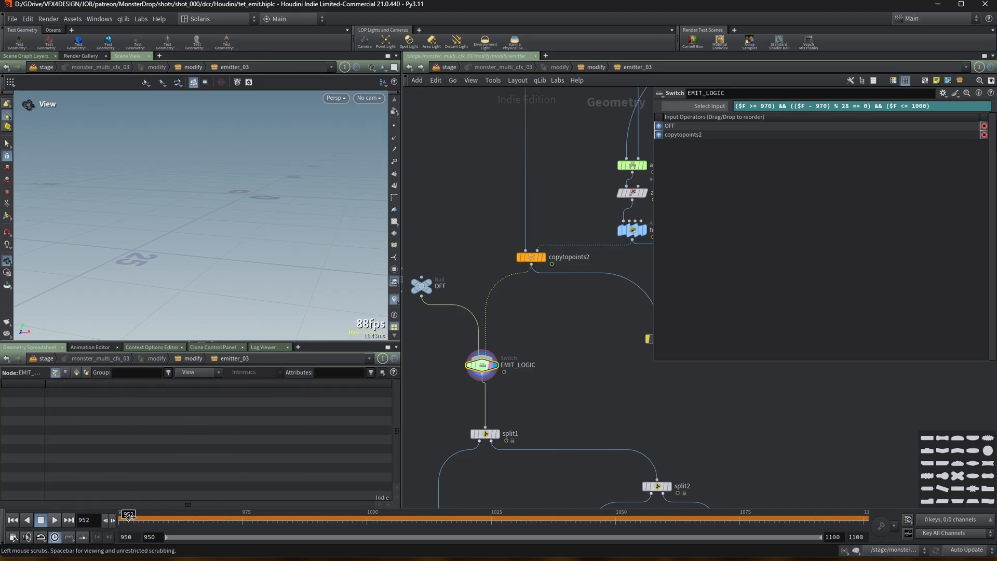
drag(213, 525, 391, 519)
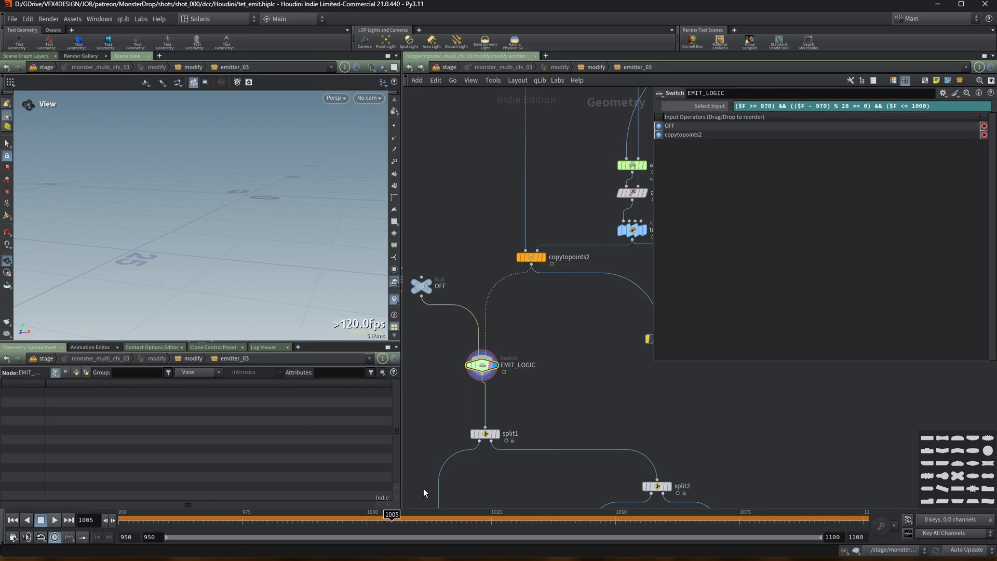
drag(287, 521, 369, 537)
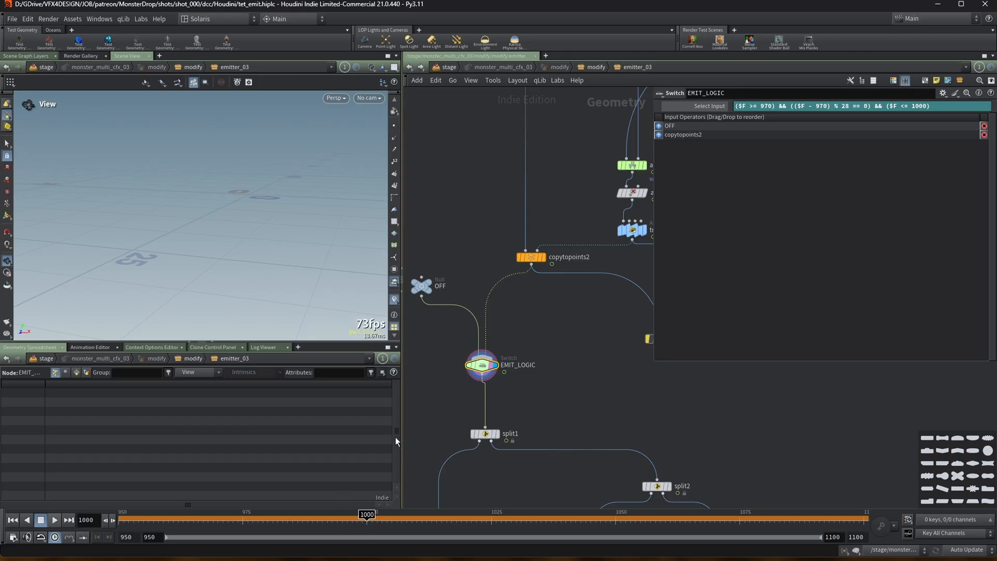
drag(345, 517, 118, 514)
drag(274, 521, 685, 533)
drag(122, 520, 176, 522)
drag(308, 516, 169, 515)
drag(307, 515, 273, 516)
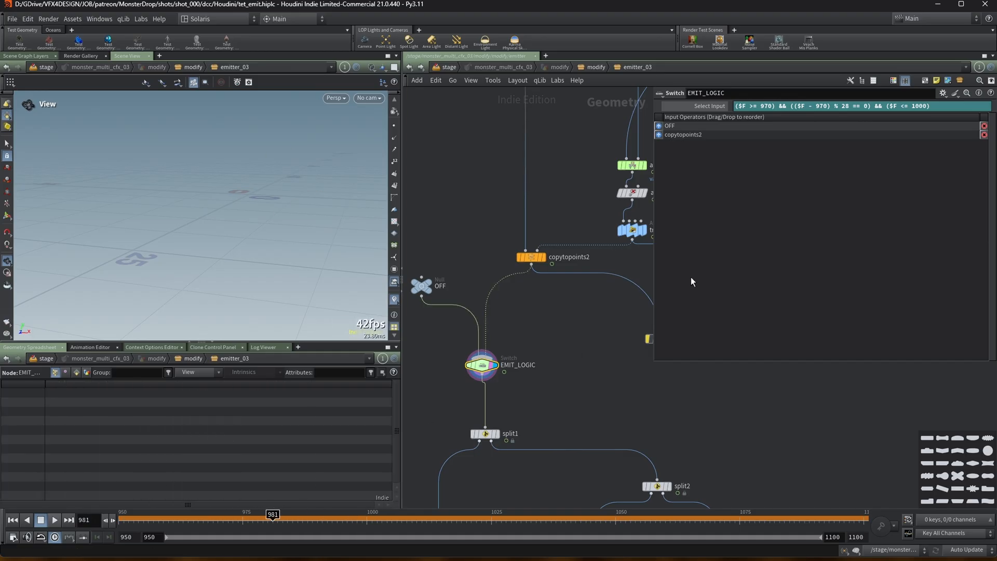
Display the SIM output node and open its node info.
drag(652, 251, 724, 257)
middle_drag(599, 408, 624, 210)
scroll(625, 215, down, 1)
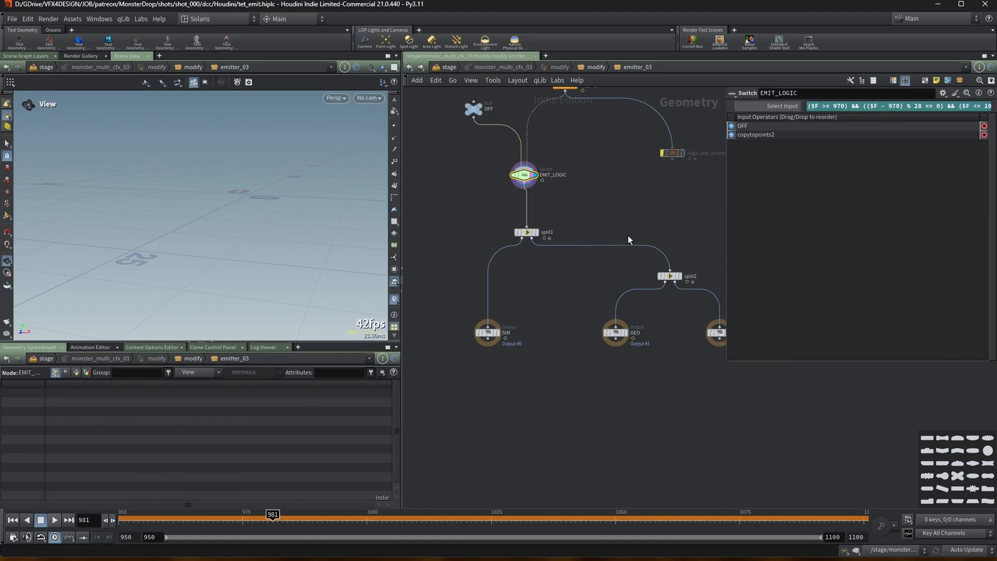
drag(726, 223, 735, 225)
scroll(575, 304, up, 2)
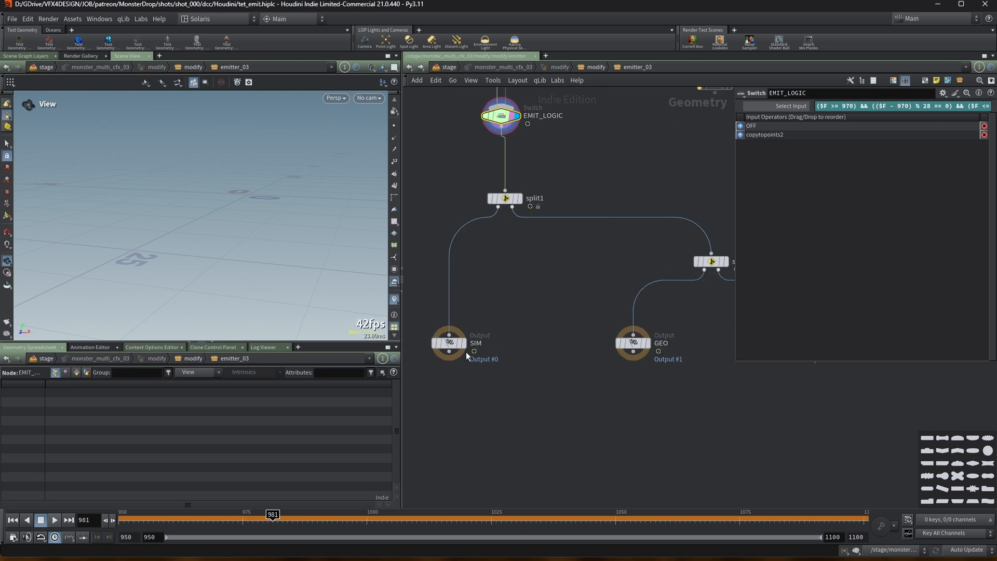
click(460, 343)
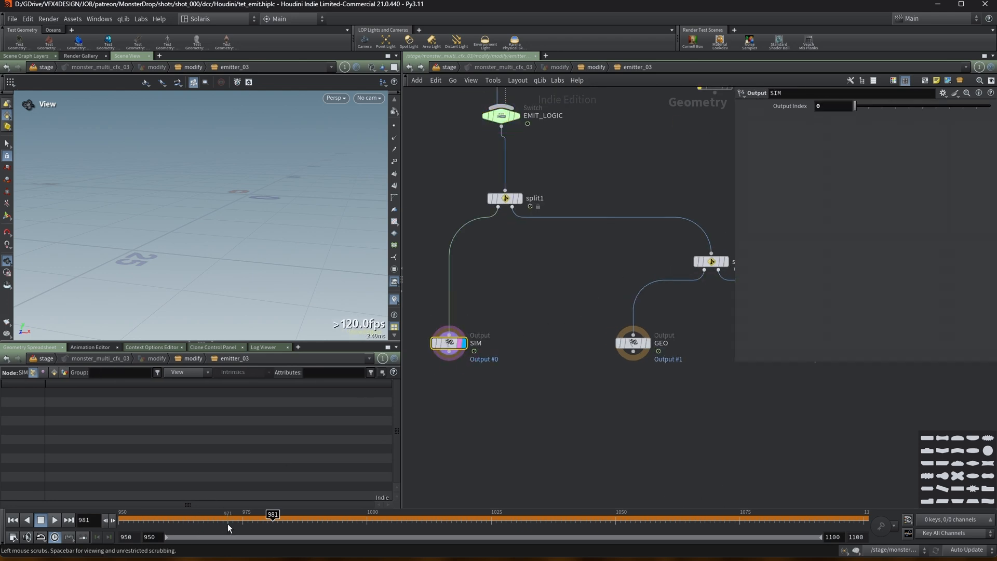
click(246, 506)
middle_click(449, 346)
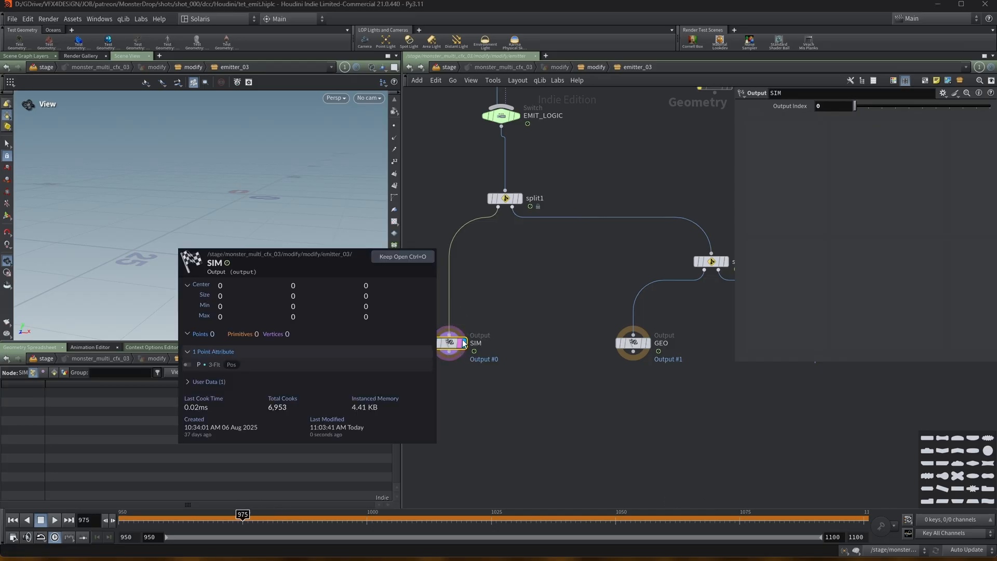
Scrub to frame 970 to inspect the emitted points at the SIM output.
drag(271, 519, 307, 516)
drag(220, 514, 235, 515)
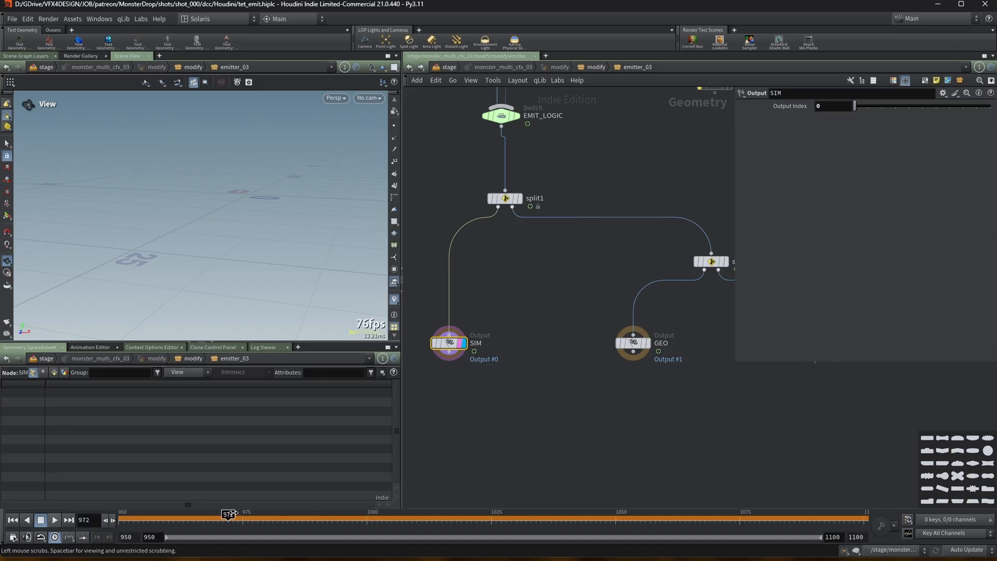
drag(171, 516, 222, 524)
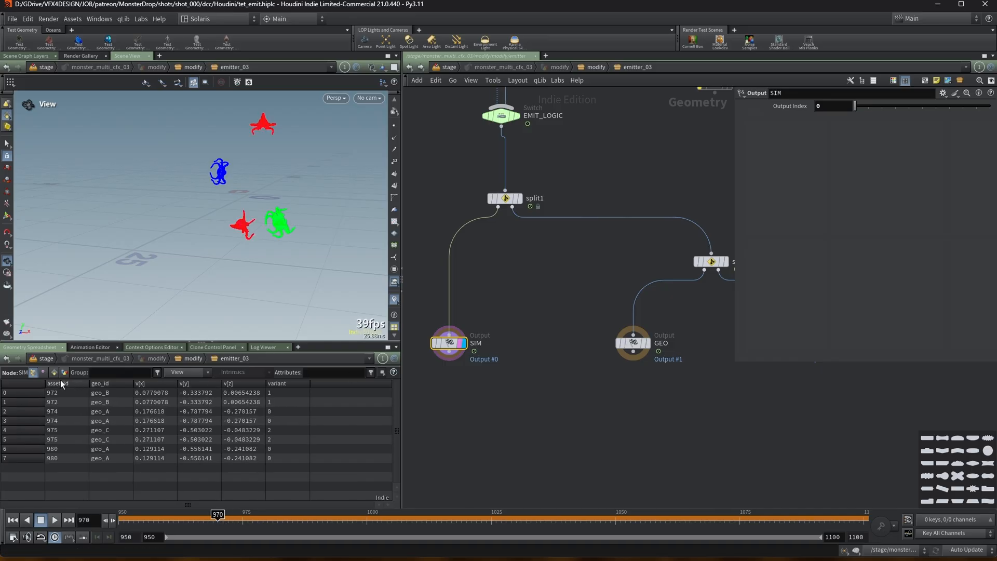
middle_click(452, 345)
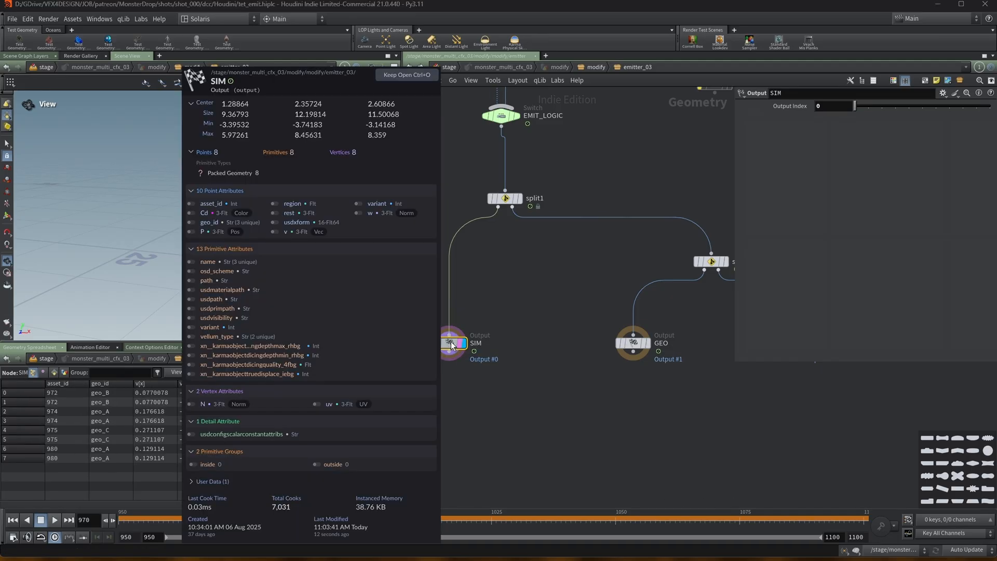
Show the name attribute column in the geometry spreadsheet.
click(54, 372)
click(183, 372)
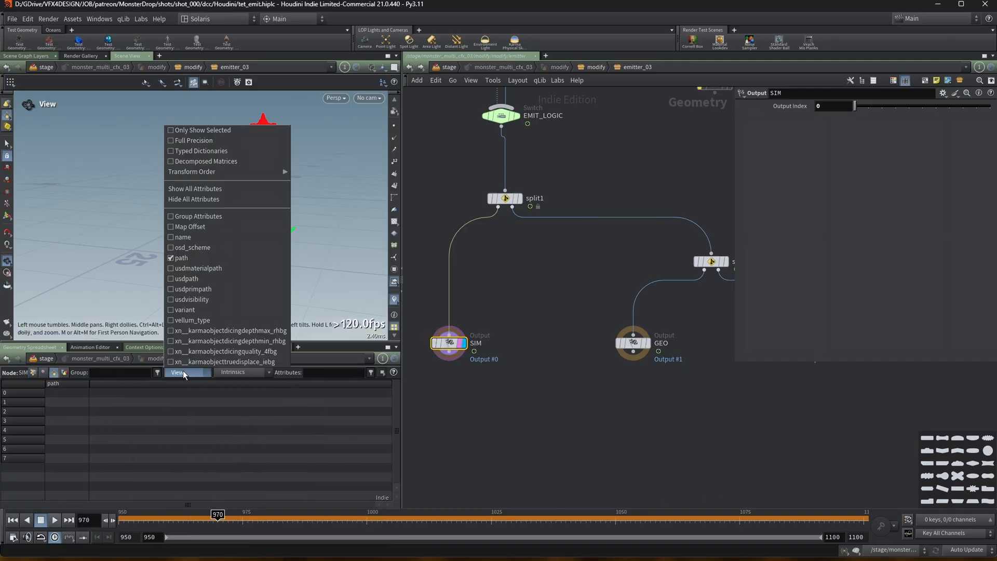
click(189, 242)
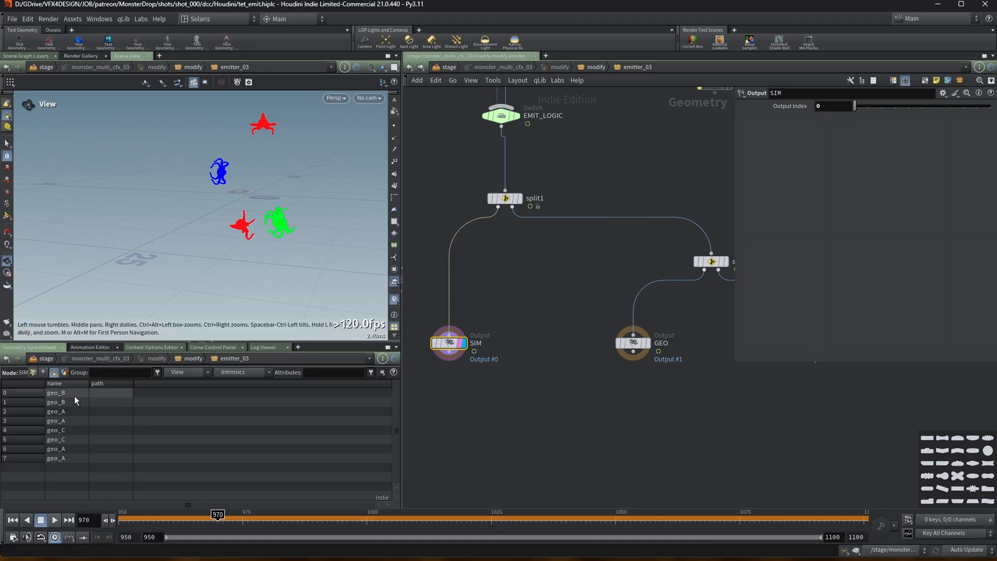
Show the vellum_type attribute column in the geometry spreadsheet and inspect the name and type rows.
click(176, 373)
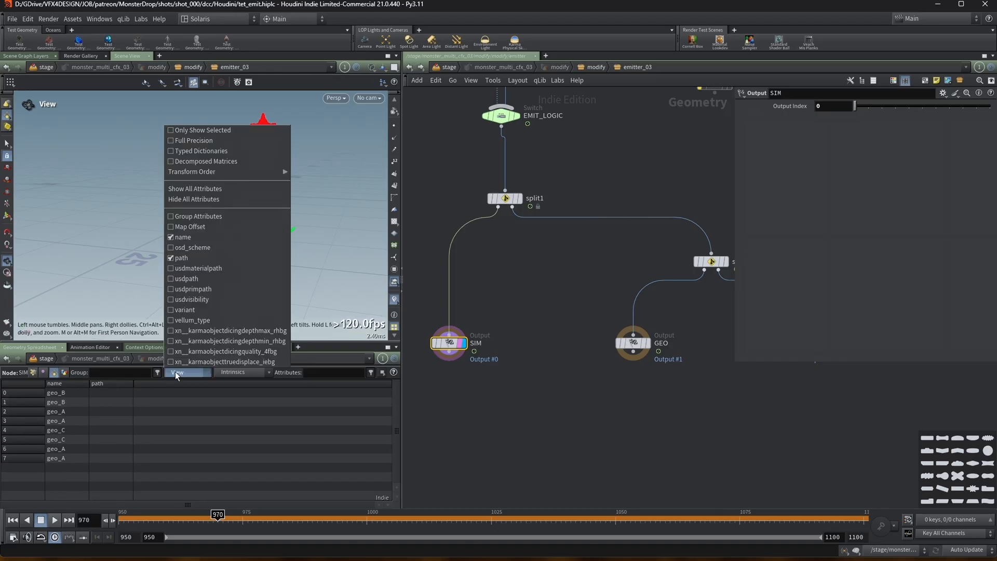
click(189, 321)
drag(205, 391, 197, 391)
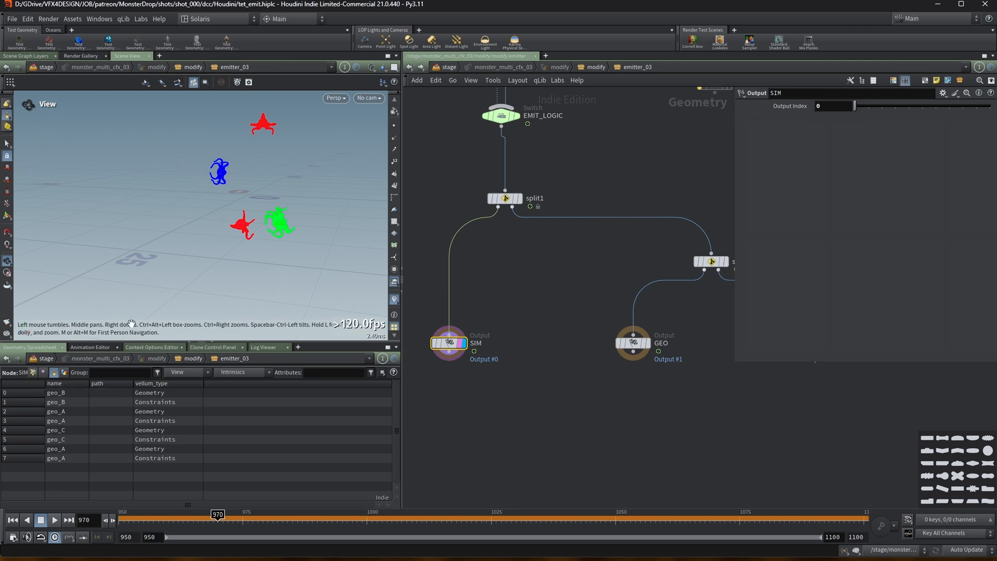
middle_drag(197, 168, 175, 172)
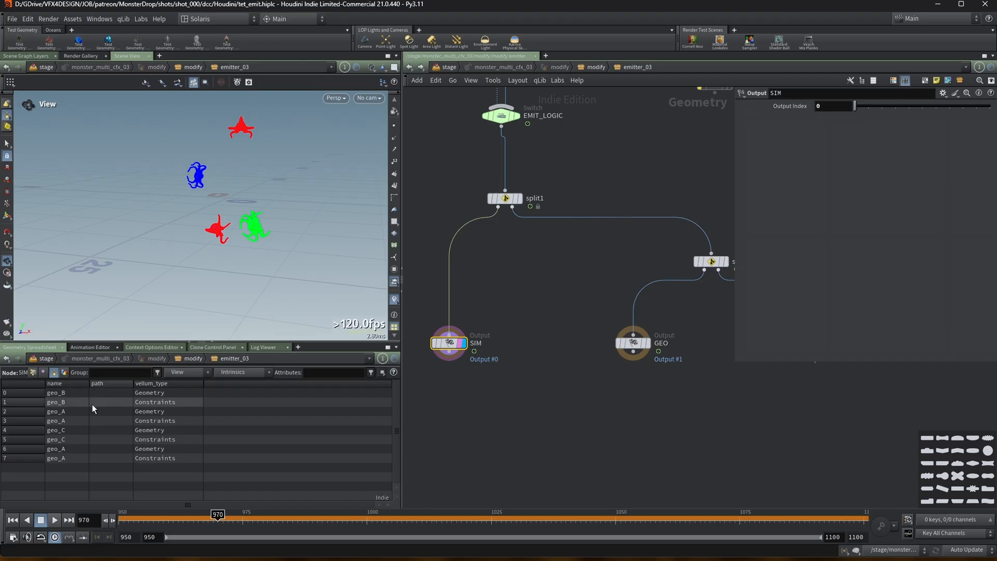
click(68, 412)
click(69, 457)
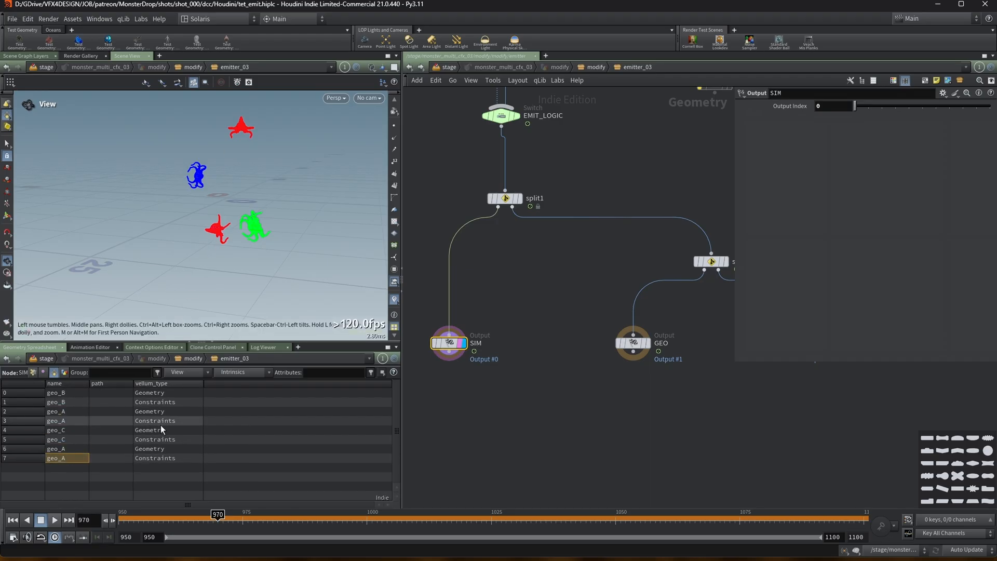
Inspect the GEO, split2 and PROXY outputs of the emitter's split network in the viewport and spreadsheet.
middle_drag(630, 347, 516, 348)
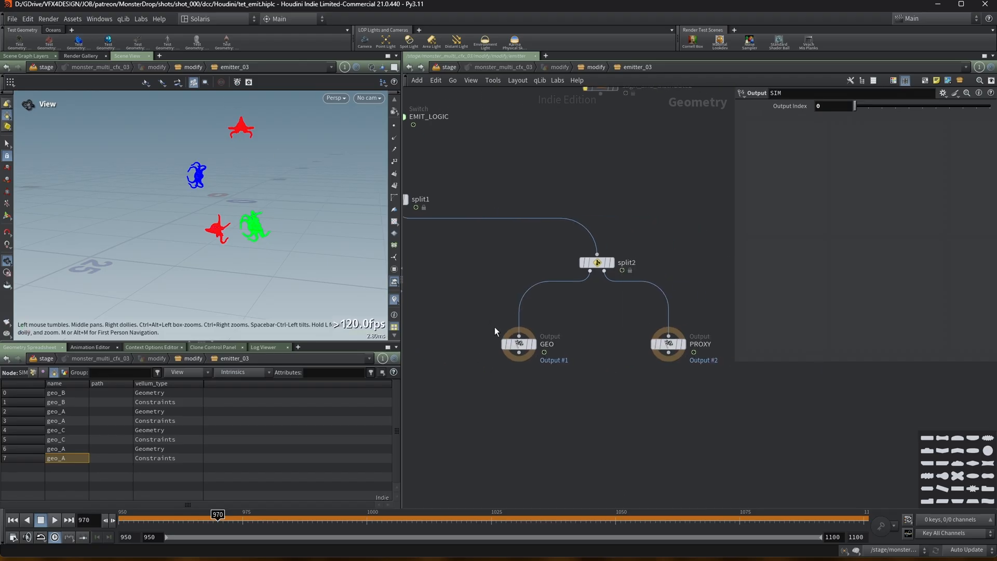
click(532, 345)
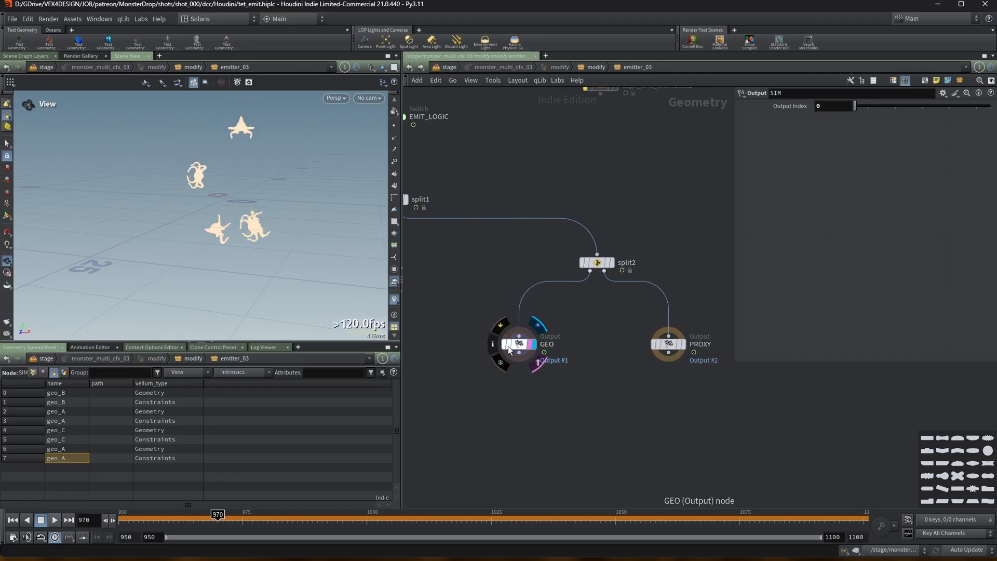
middle_drag(449, 368, 541, 378)
click(443, 355)
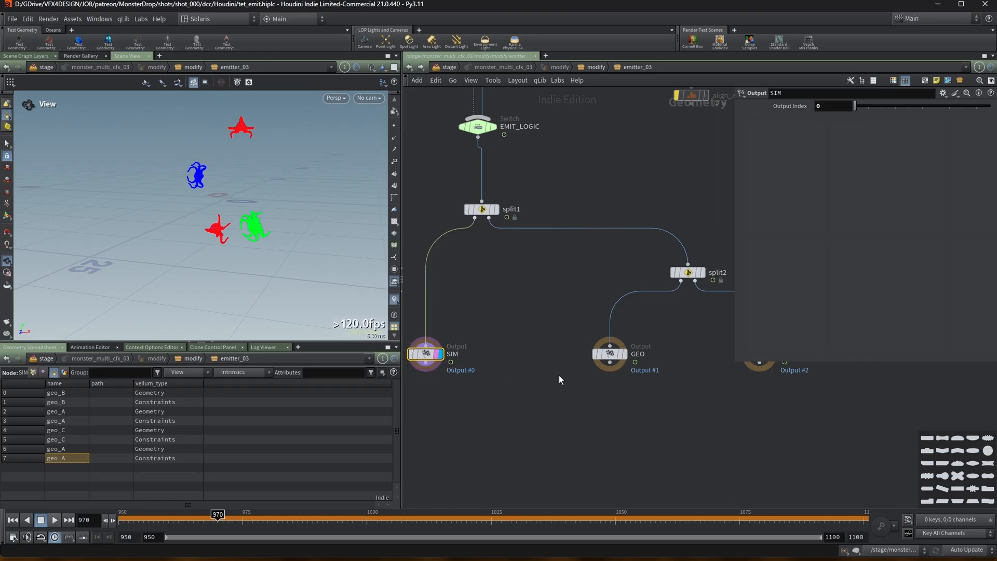
click(625, 356)
middle_drag(625, 356, 489, 326)
click(636, 276)
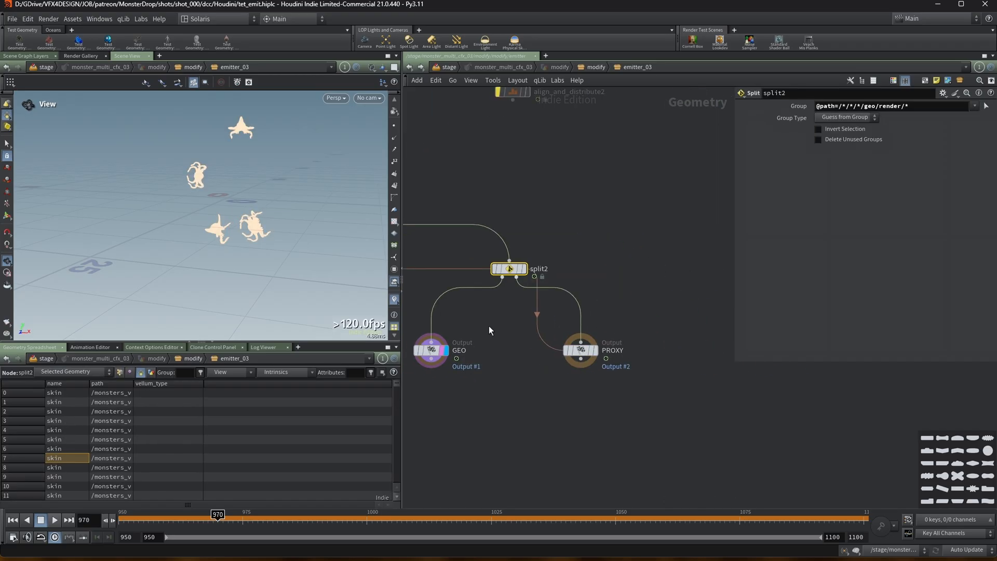
middle_drag(518, 375, 607, 369)
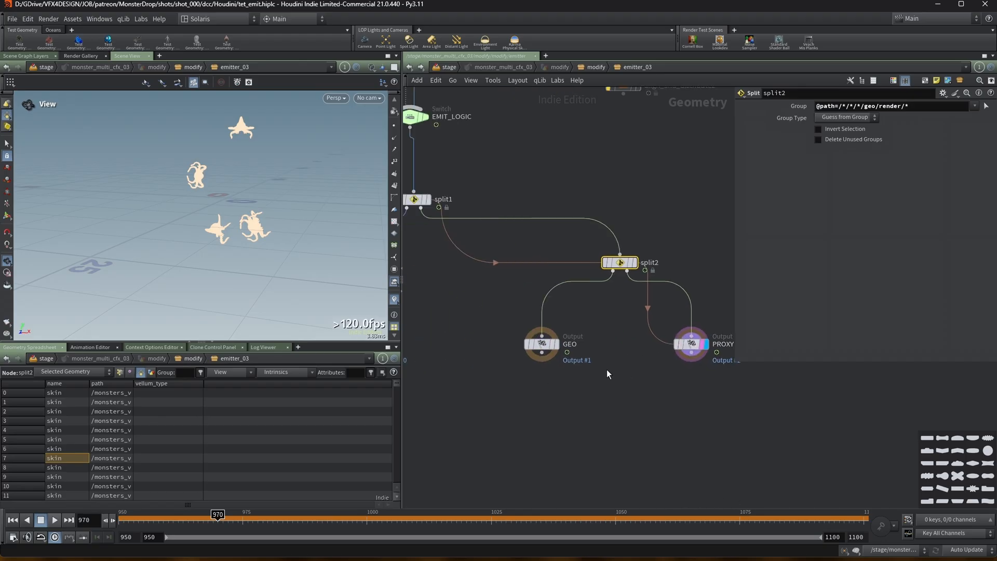
scroll(607, 369, down, 3)
drag(462, 335, 429, 381)
click(556, 352)
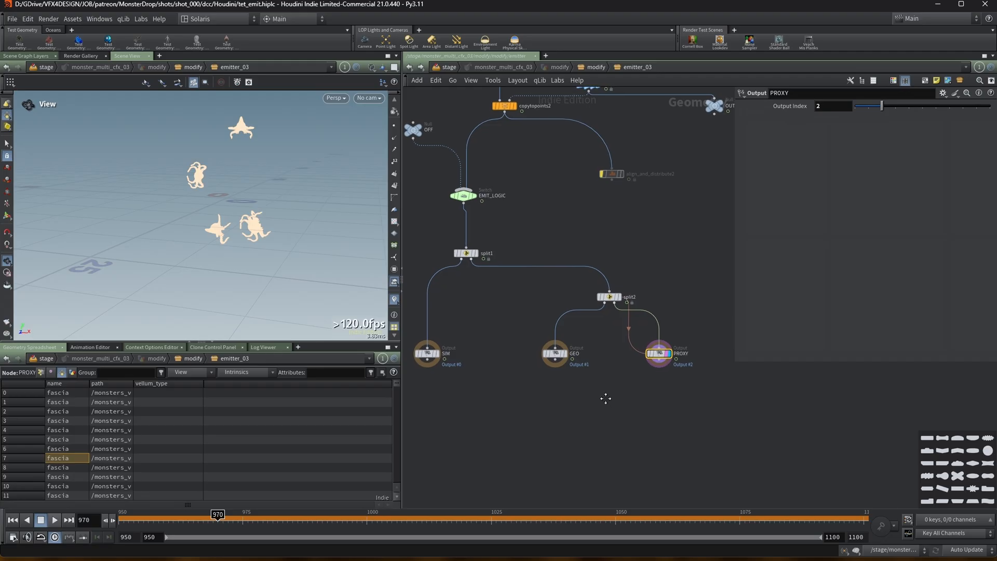
Go up to the modify network and inspect the OUT_RENDER_PURPOSE and OUT_PROXY_PURPOSE null outputs.
key(u)
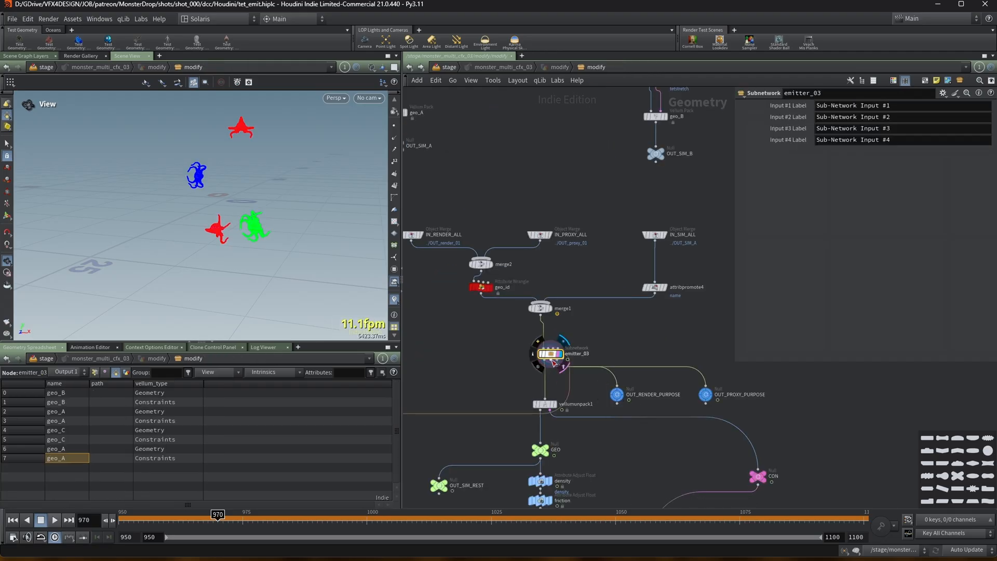
click(619, 398)
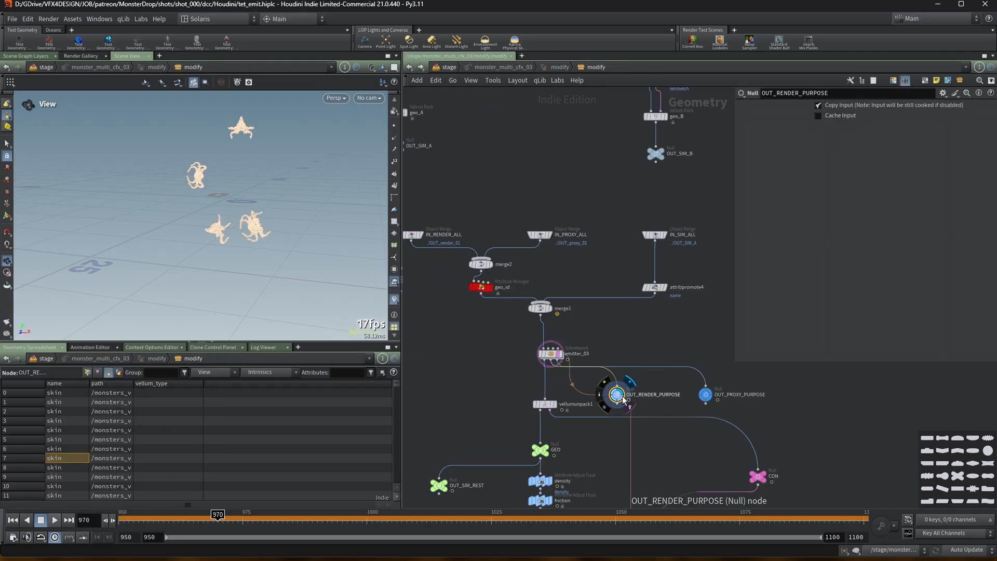
click(705, 397)
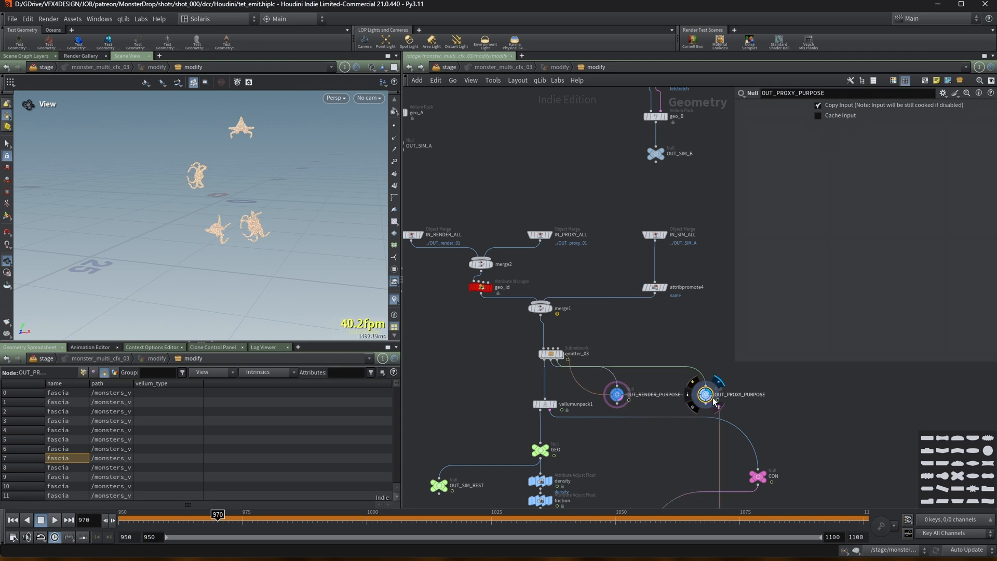
scroll(609, 393, up, 1)
middle_drag(609, 393, 569, 312)
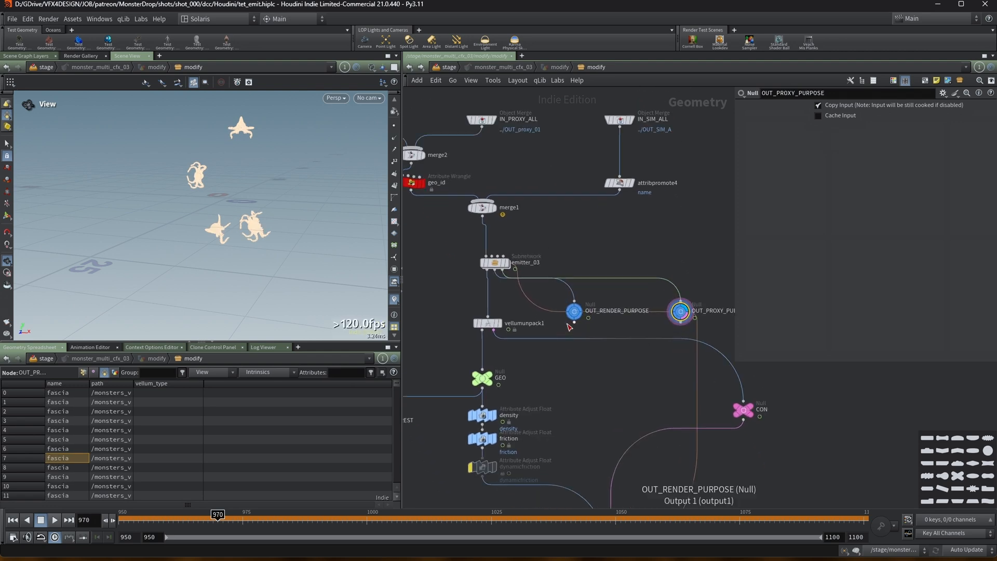
click(570, 313)
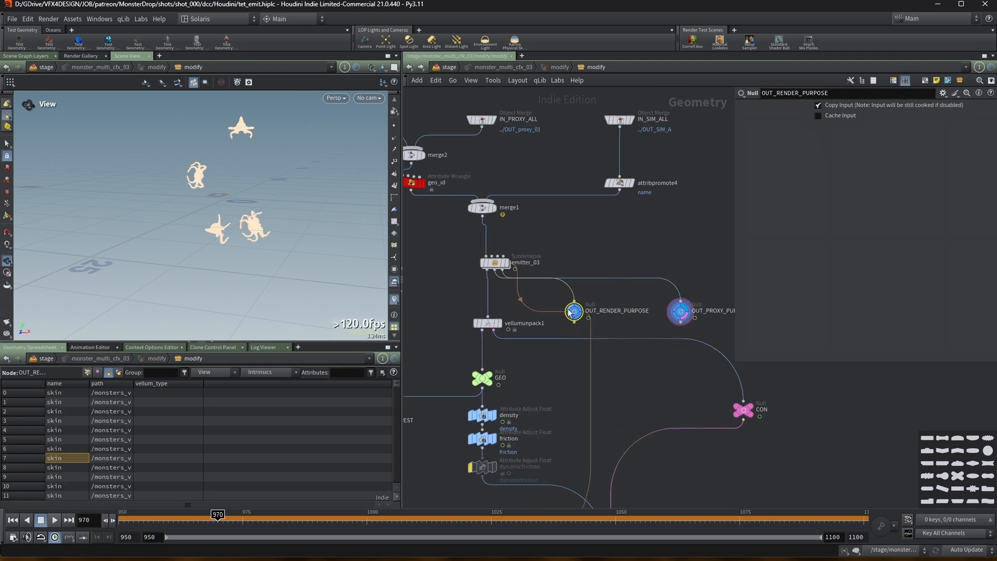
click(450, 80)
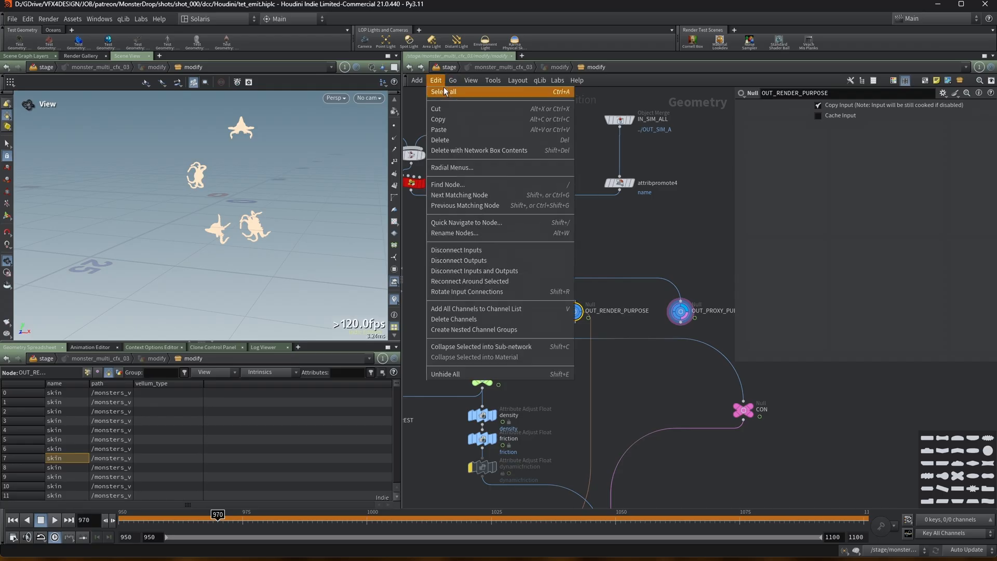
mouse_move(451, 82)
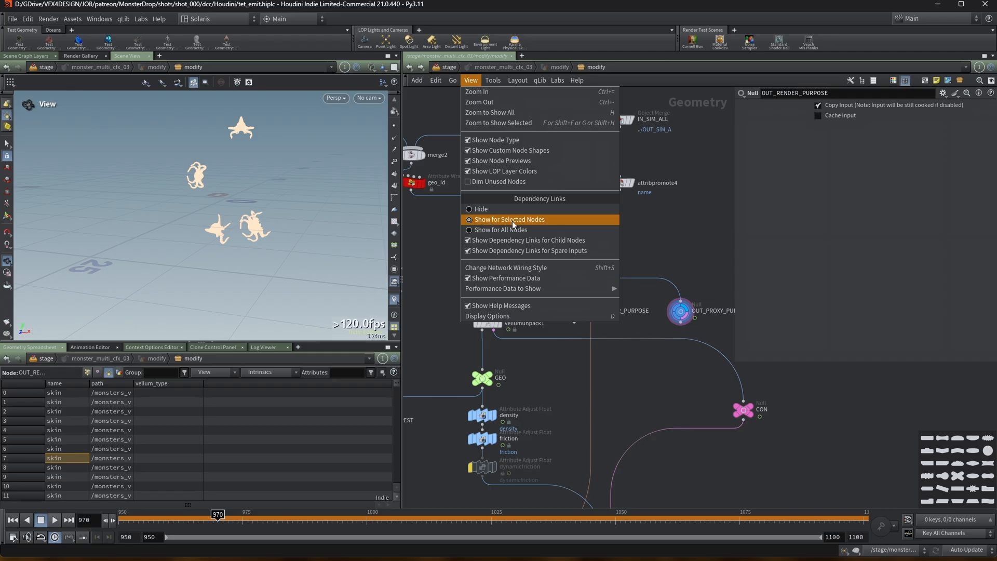
click(646, 217)
click(680, 312)
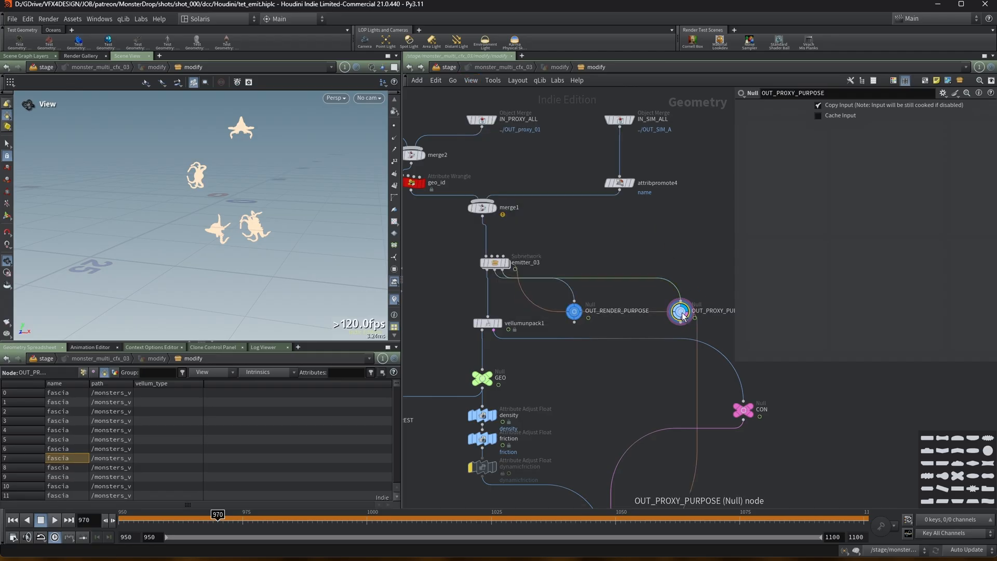
Display the vellumunpack1 output and check the friction Attribute Adjust Float settings.
drag(731, 230, 778, 230)
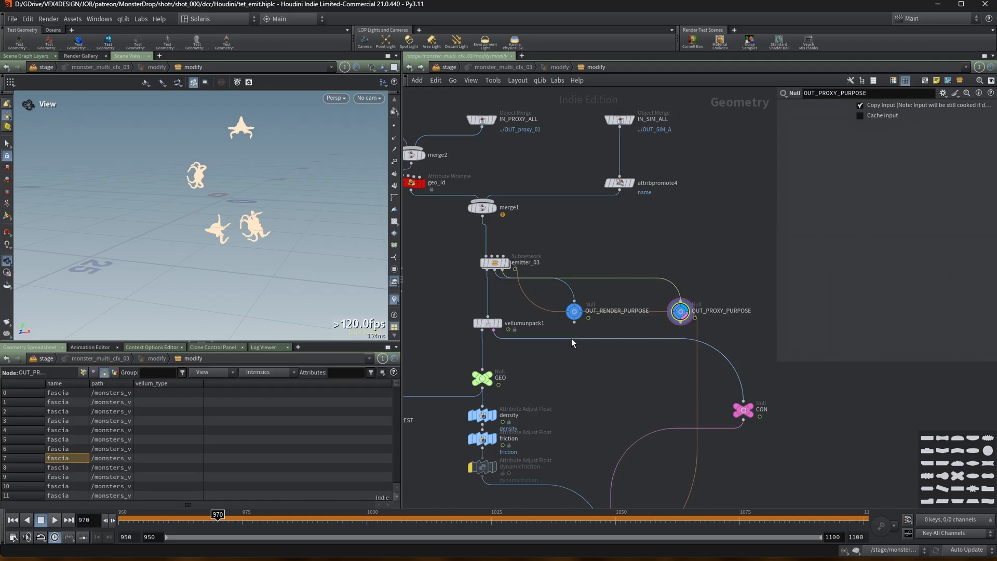
middle_drag(516, 358, 577, 341)
click(551, 305)
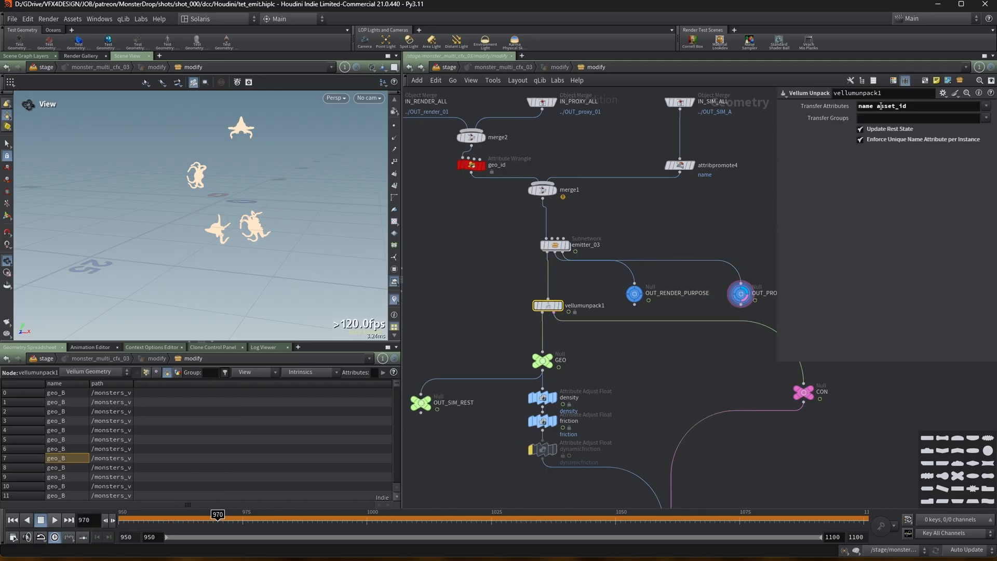
click(557, 306)
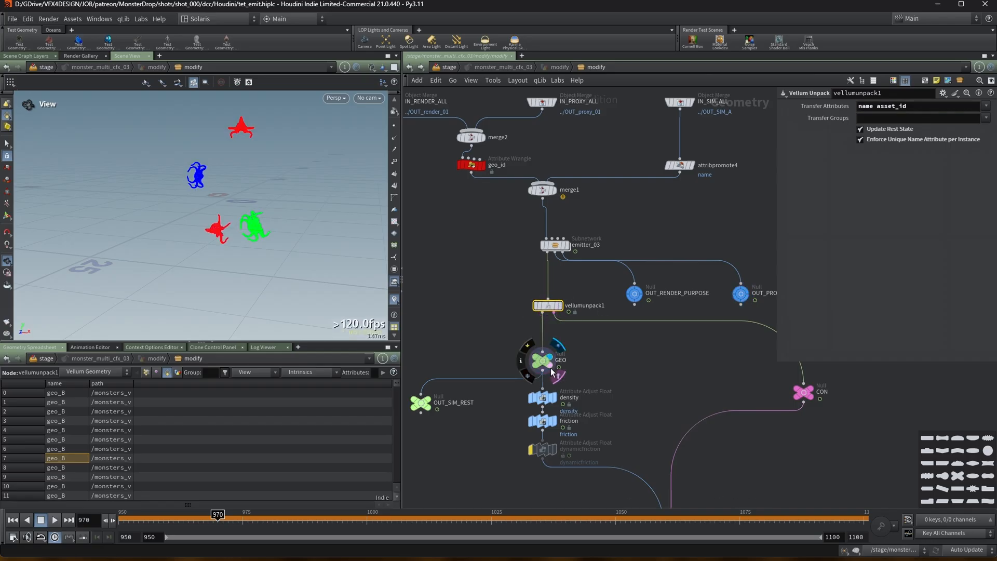
middle_drag(595, 374, 538, 254)
click(484, 301)
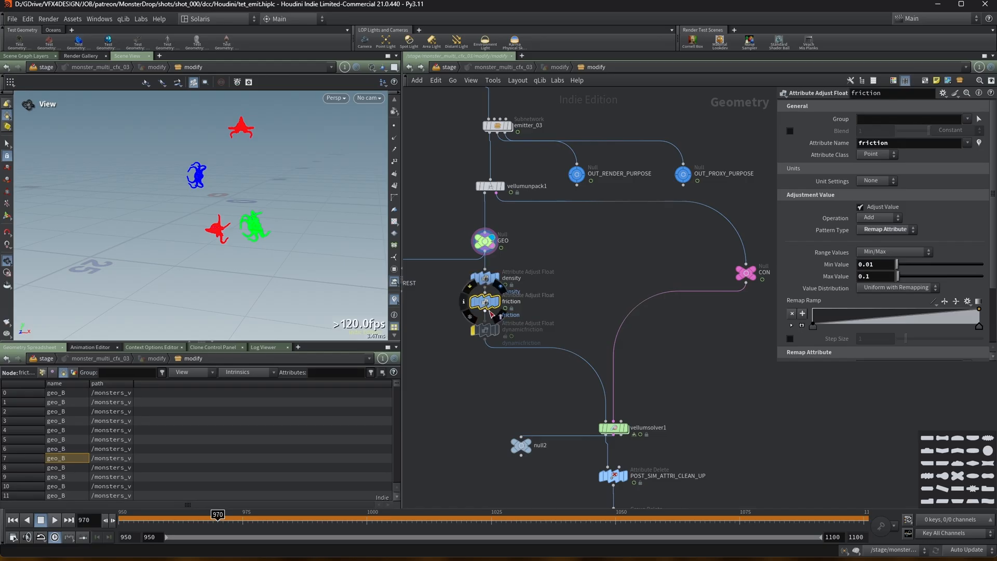
middle_drag(711, 383, 695, 353)
drag(731, 239, 658, 249)
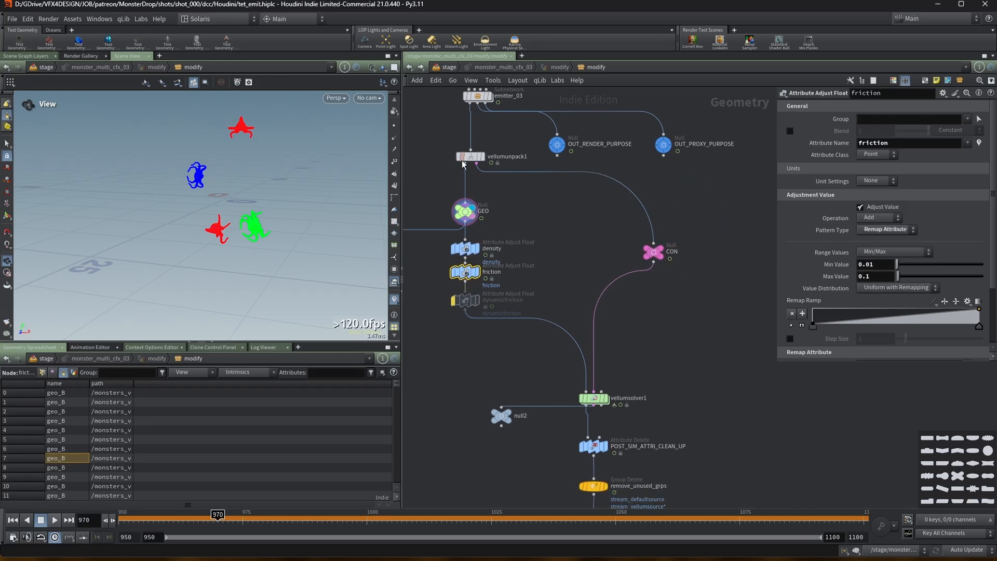
Select vellumsolver1 and review its solver and collision settings.
key(ctrl+Up)
click(605, 399)
click(591, 398)
scroll(503, 371, down, 2)
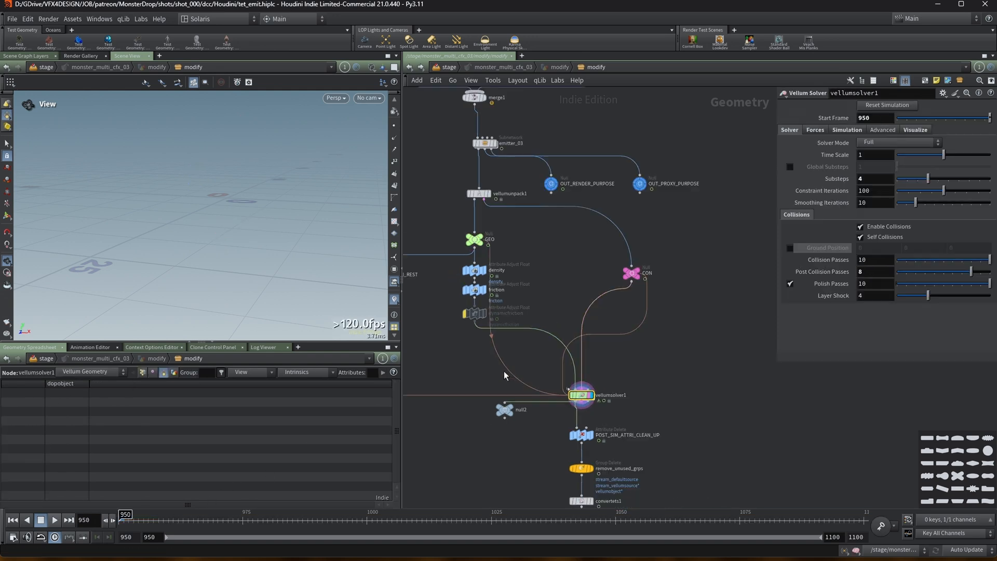
scroll(586, 396, up, 2)
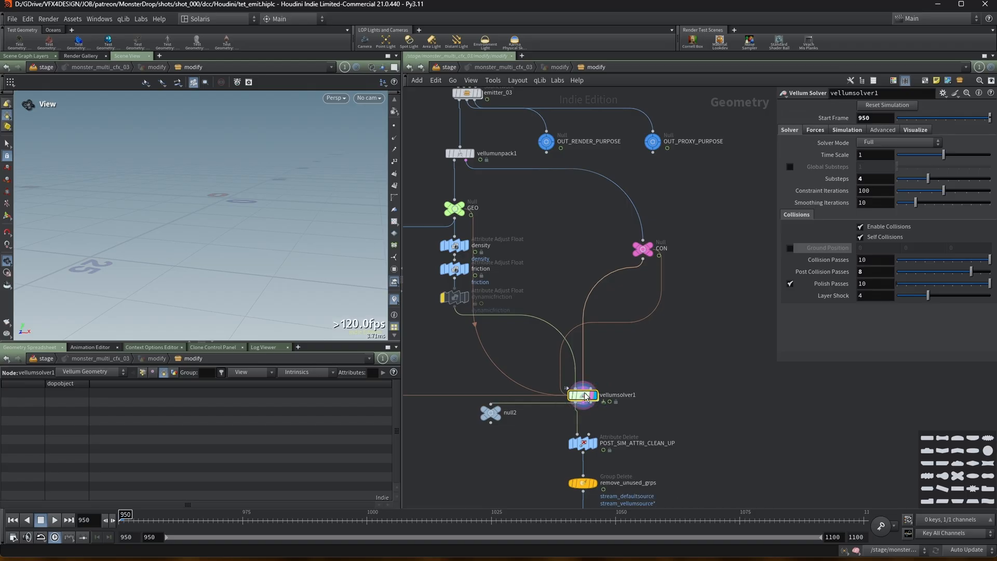
Inside the vellum solver's forces network, move vellumsource1 down and delete the vellumsource2 node.
double_click(585, 396)
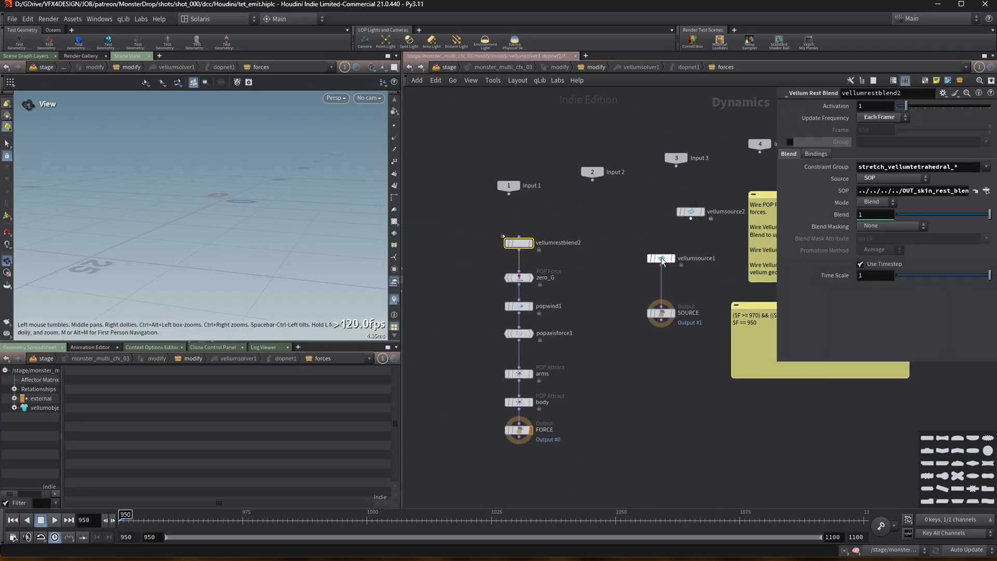
click(662, 258)
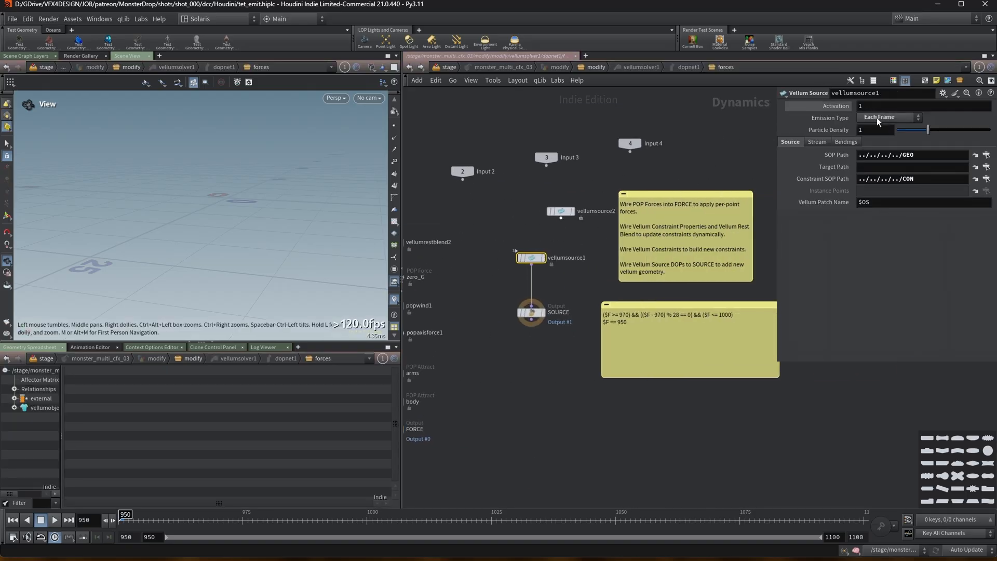
drag(547, 257, 546, 277)
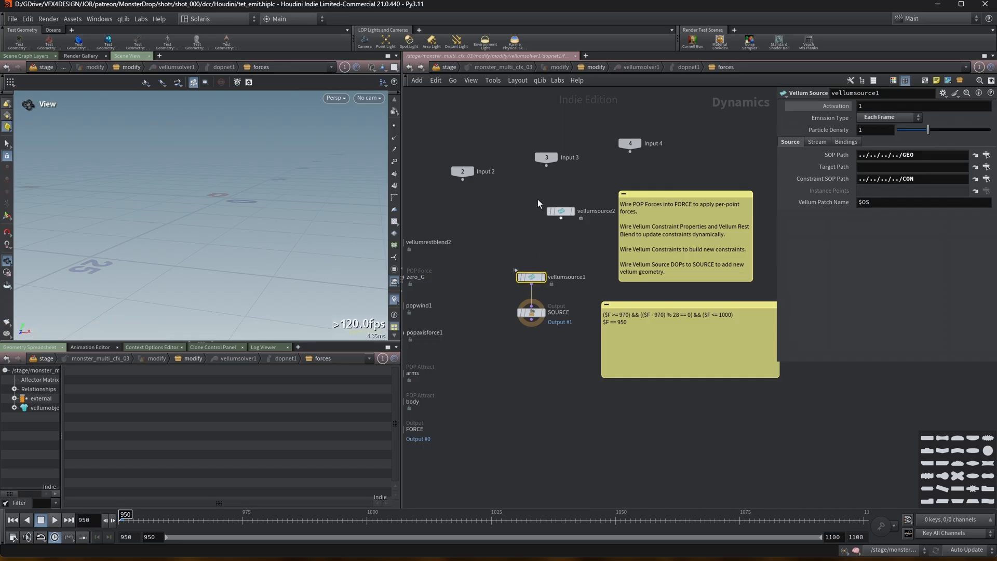
click(554, 211)
key(Delete)
Move the emission-expression sticky note aside and collapse it.
drag(651, 306, 683, 362)
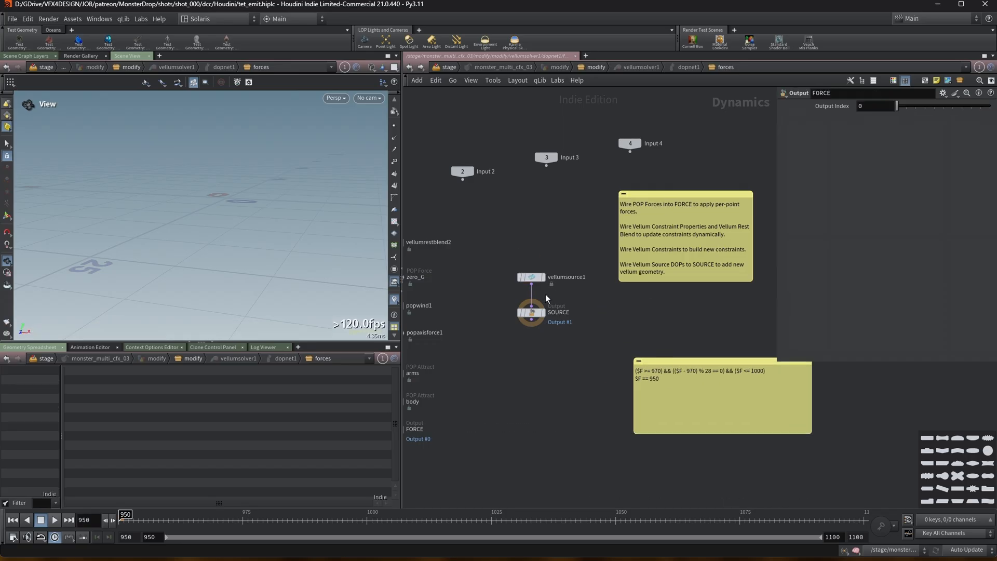
click(638, 361)
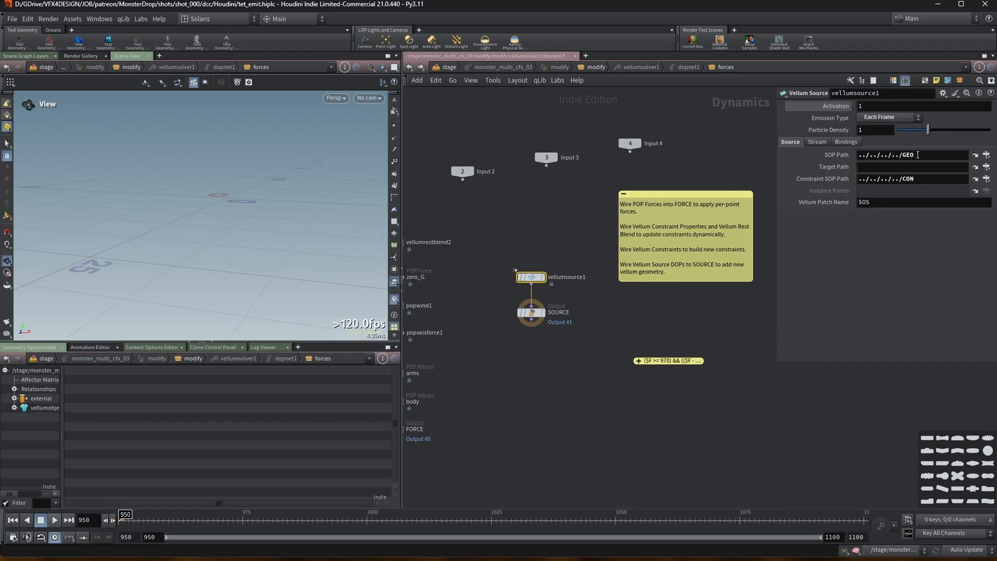
Jump back to the GEO node in the SOP network, move the CON null up, and select vellumsolver1.
click(975, 155)
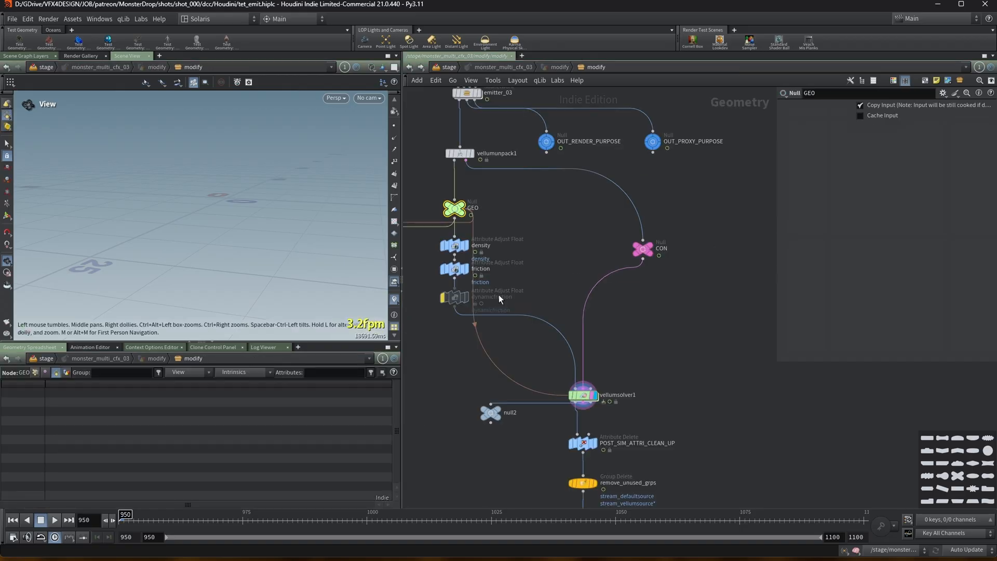
drag(643, 249, 641, 215)
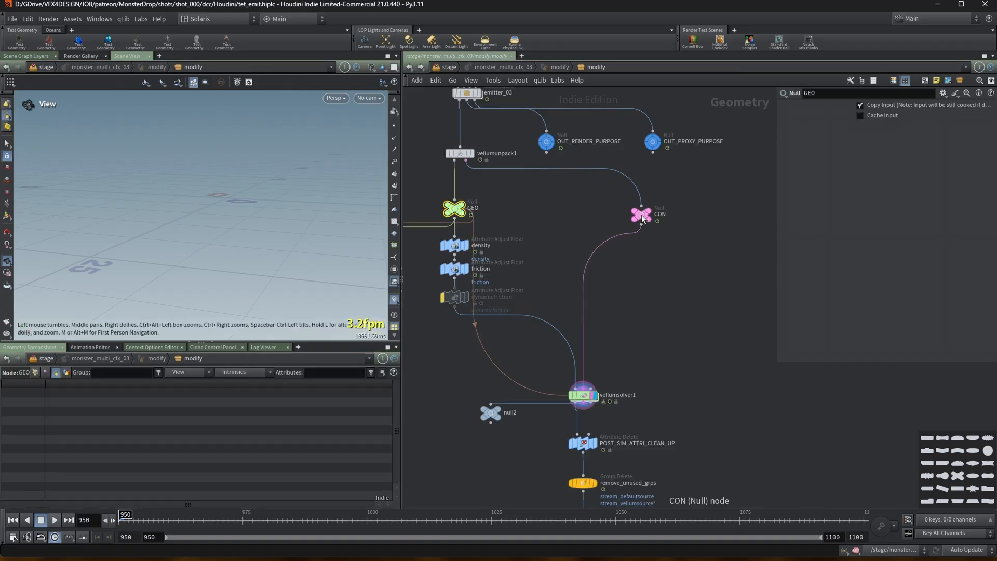
middle_drag(626, 361, 639, 334)
click(596, 367)
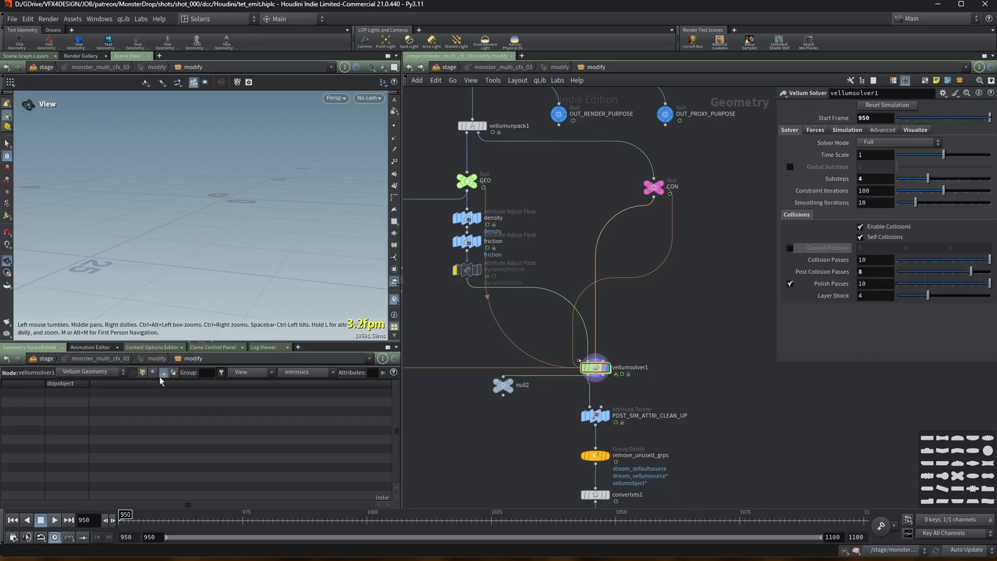
Play the simulation from frame 950, stop it, and orbit the viewport to inspect the simulated monsters.
click(55, 520)
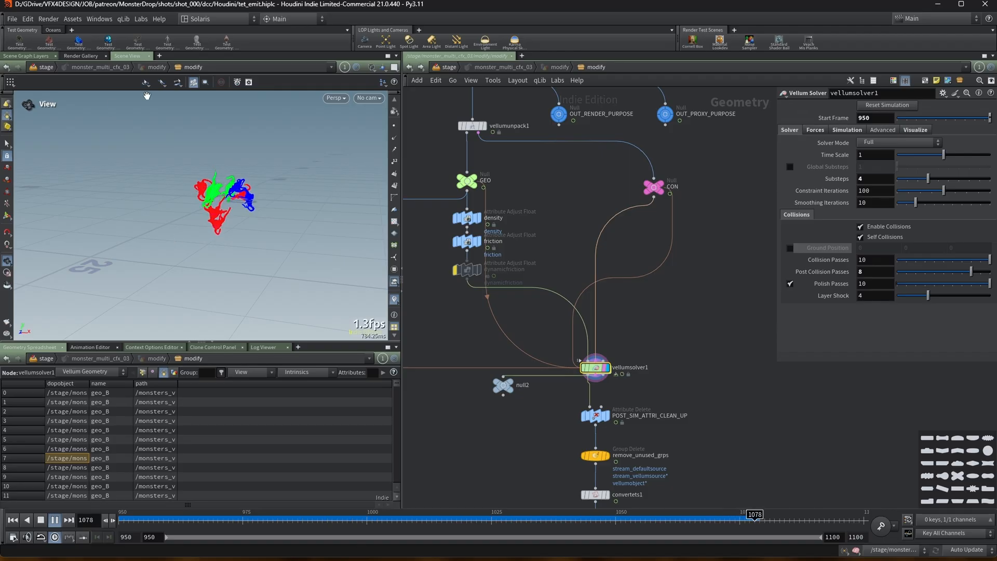
key(Escape)
key(Left)
right_drag(221, 191, 258, 171)
drag(259, 172, 243, 185)
right_drag(189, 187, 63, 207)
drag(64, 206, 78, 158)
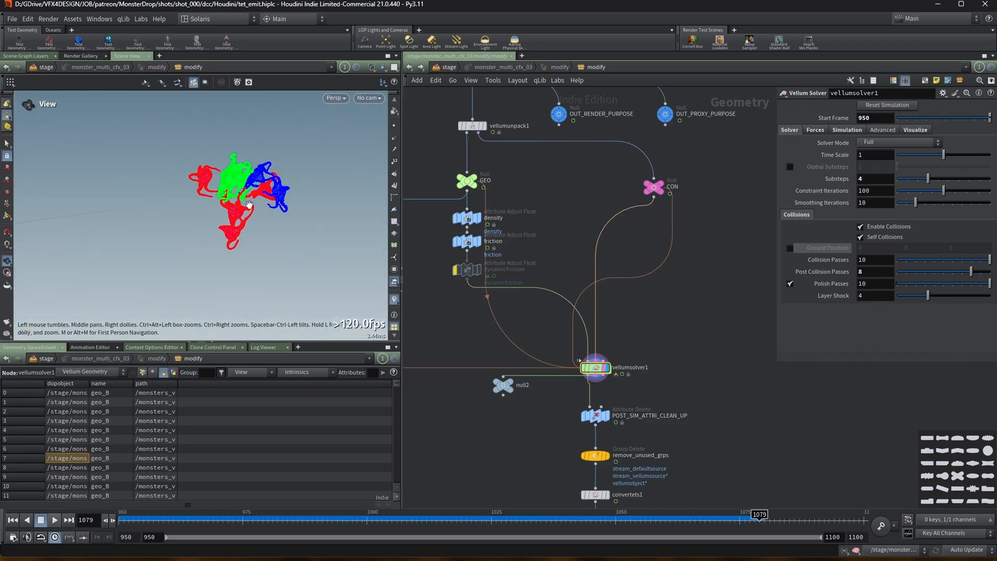
Replay the vellum simulation from the start, stop it, and return to frame 950.
click(12, 520)
click(55, 520)
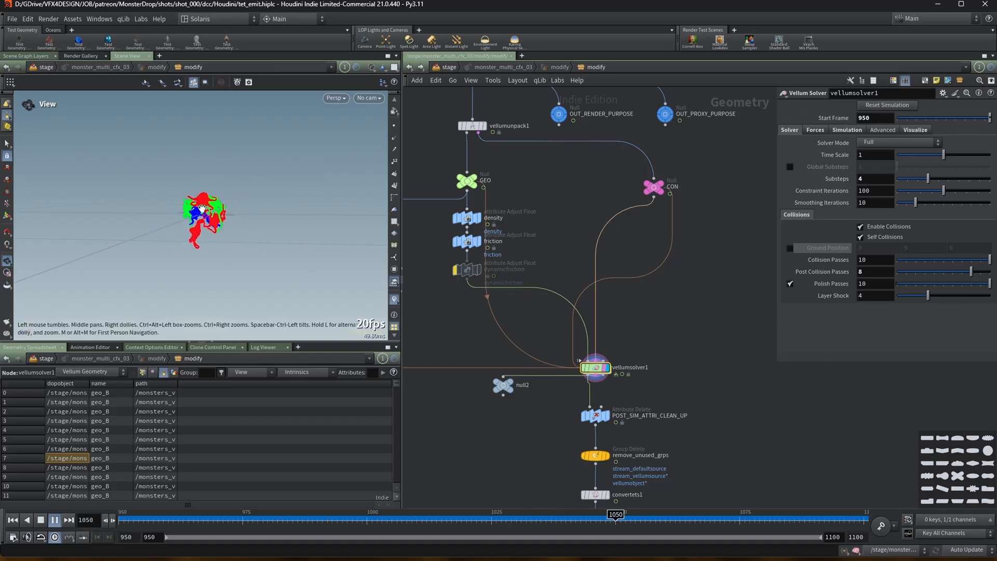
click(55, 521)
click(122, 520)
Dive into vellumsolver1, inspect the vellumrestblend2 node's constraint group, and jump to its SOP path network.
double_click(597, 373)
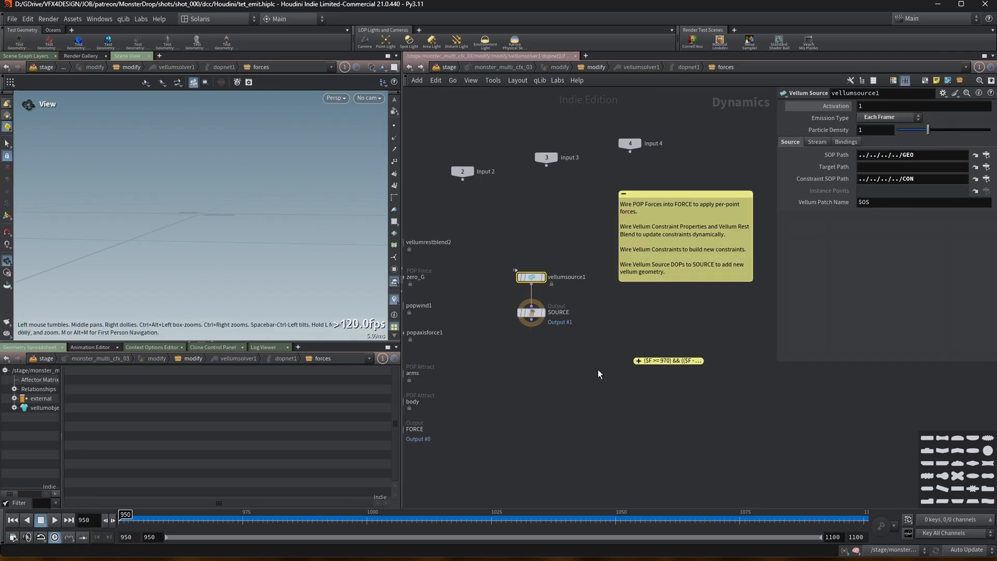
click(541, 229)
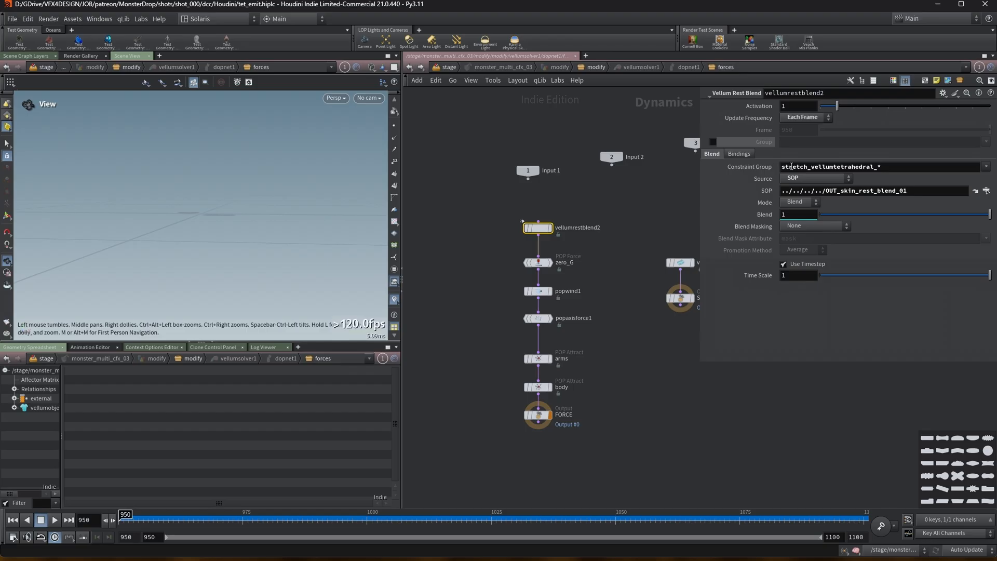
drag(908, 167, 727, 182)
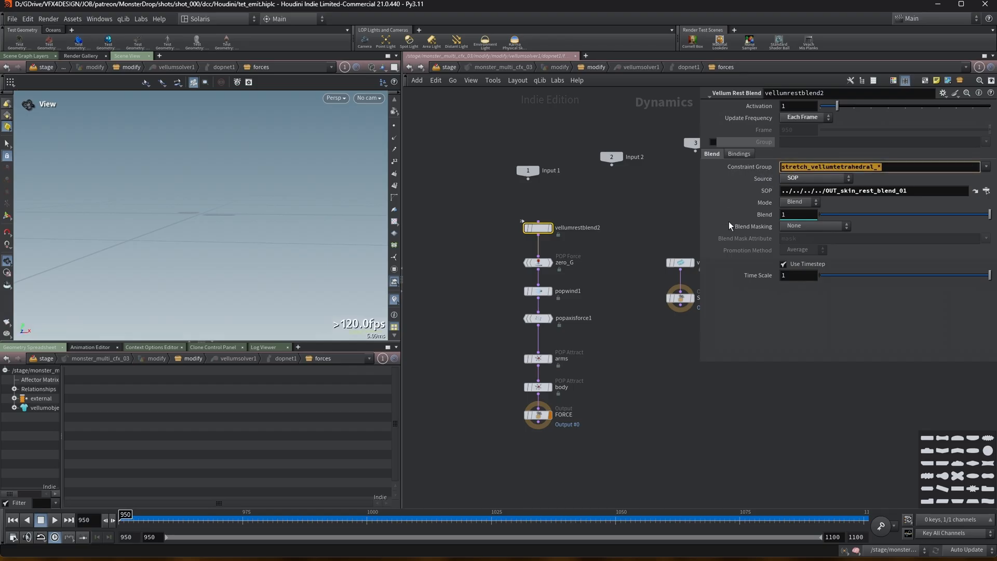
click(973, 191)
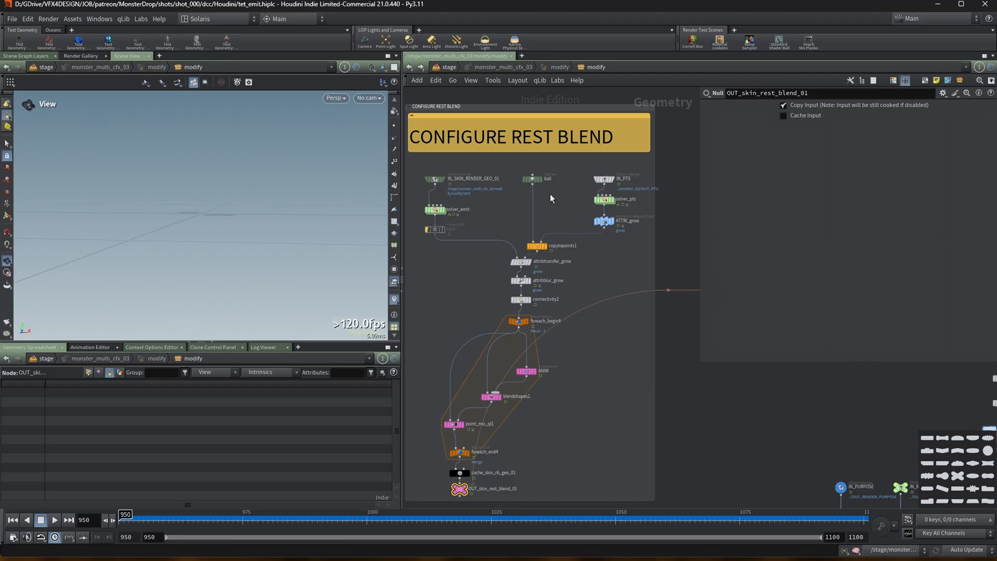
Inspect the IN_PTS and solver_pts nodes in the rest blend network and play the simulation to view the points.
scroll(549, 195, up, 2)
drag(698, 164, 735, 172)
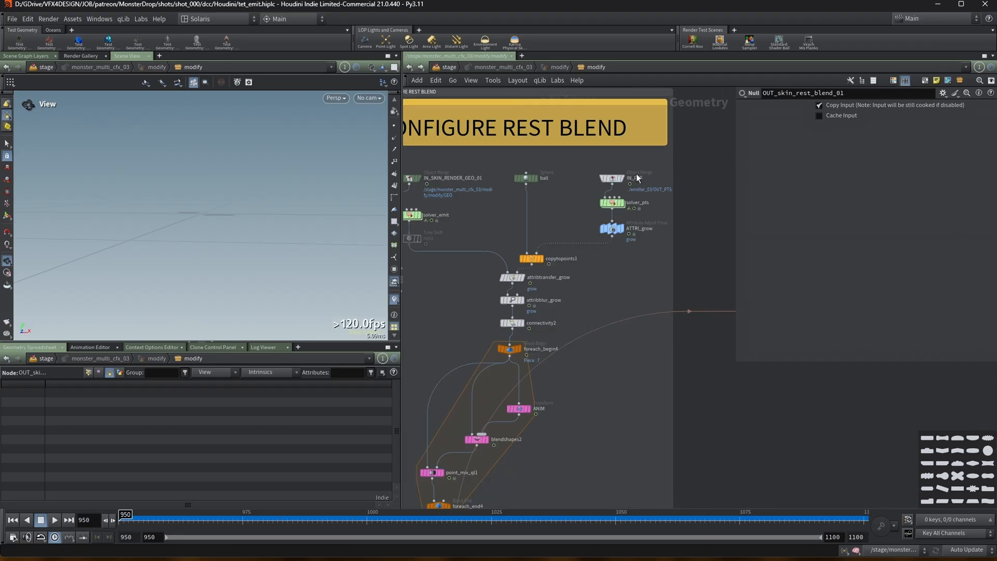
click(612, 178)
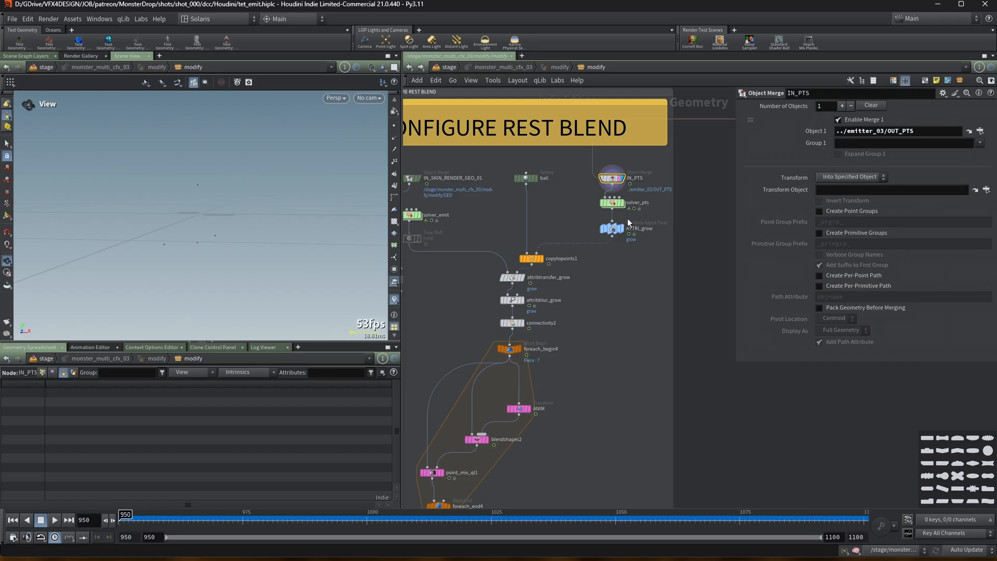
click(611, 203)
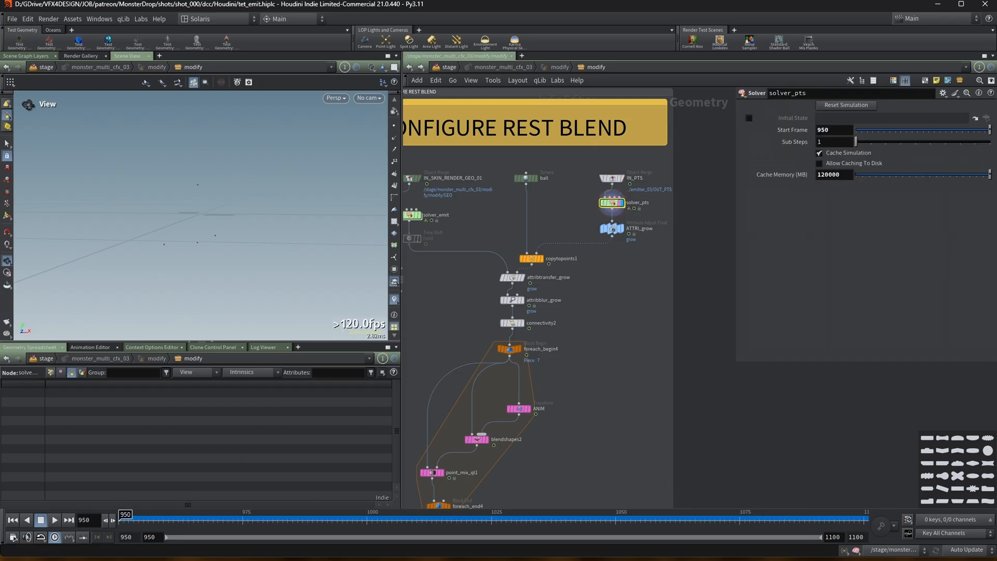
click(54, 520)
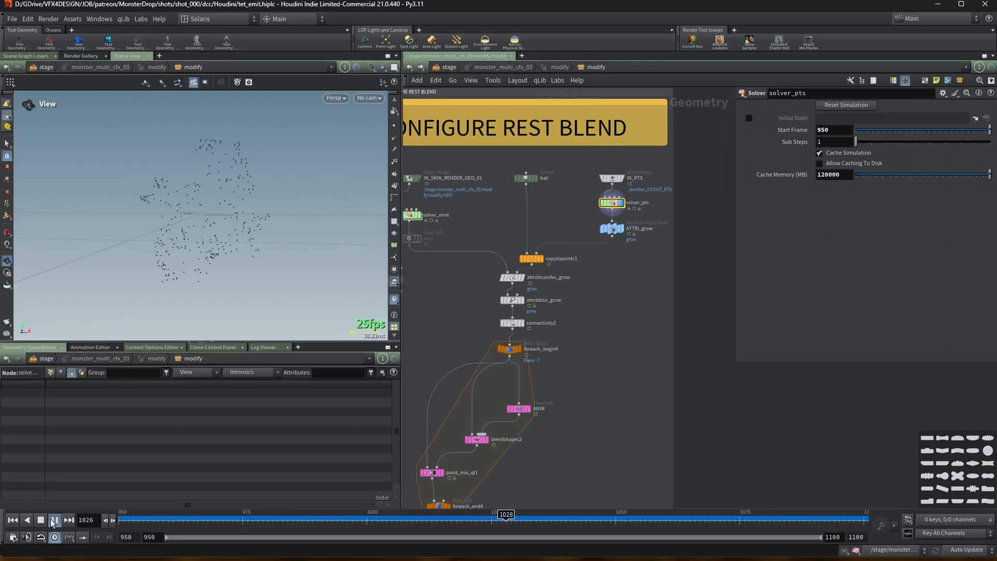
click(54, 519)
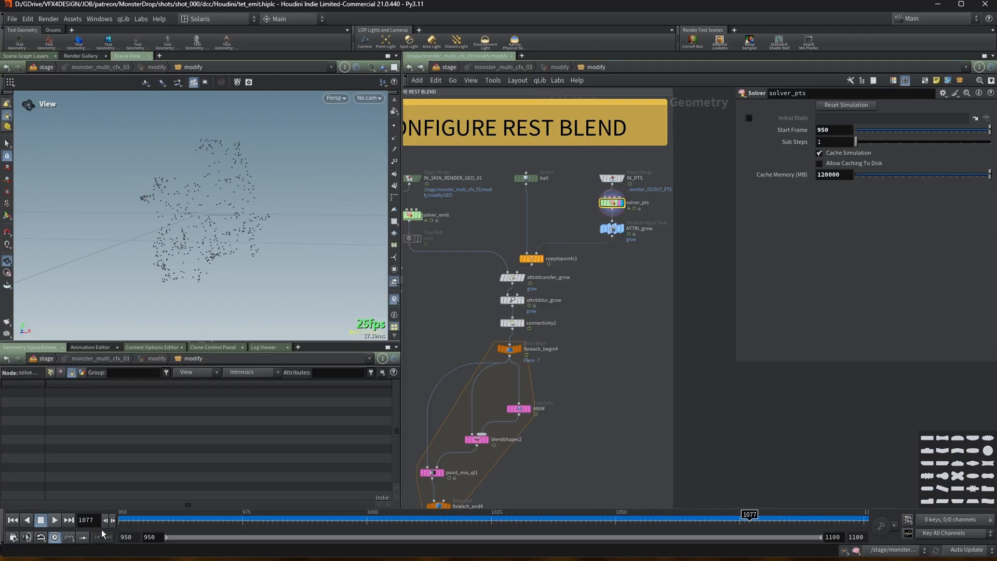
Select the solver_emit node and play the simulation to check the emitted monsters.
middle_drag(557, 223, 589, 224)
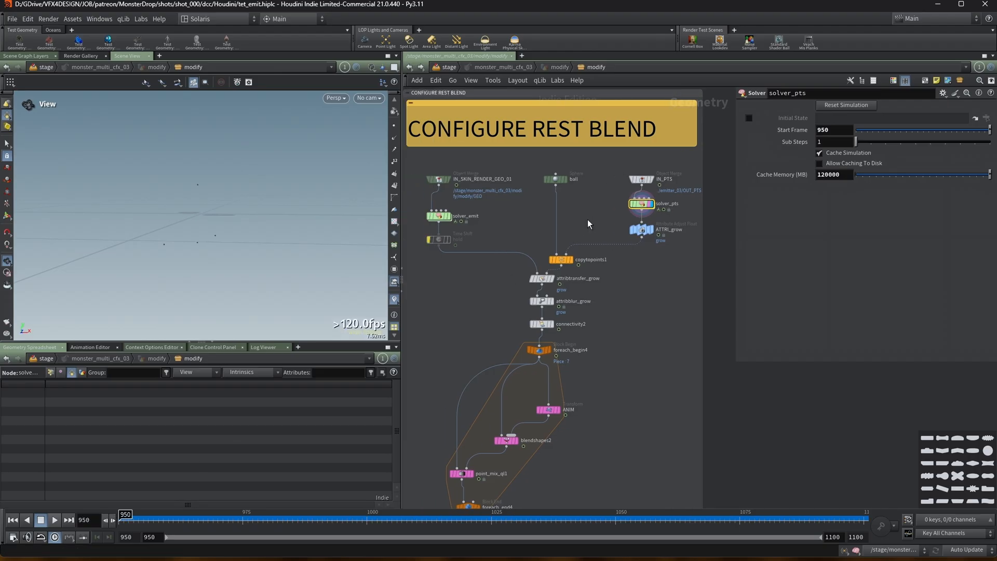
click(450, 219)
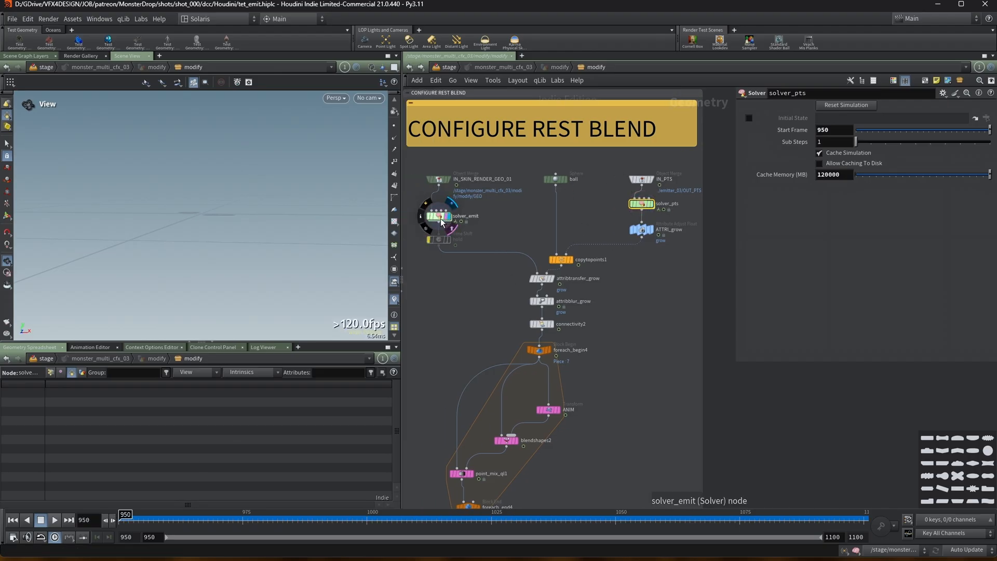
click(55, 519)
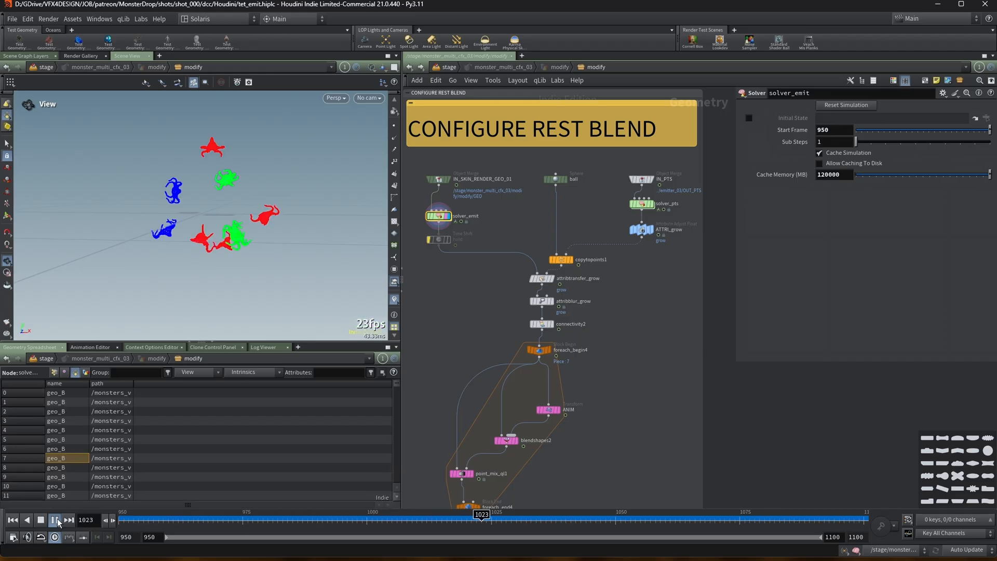
click(55, 520)
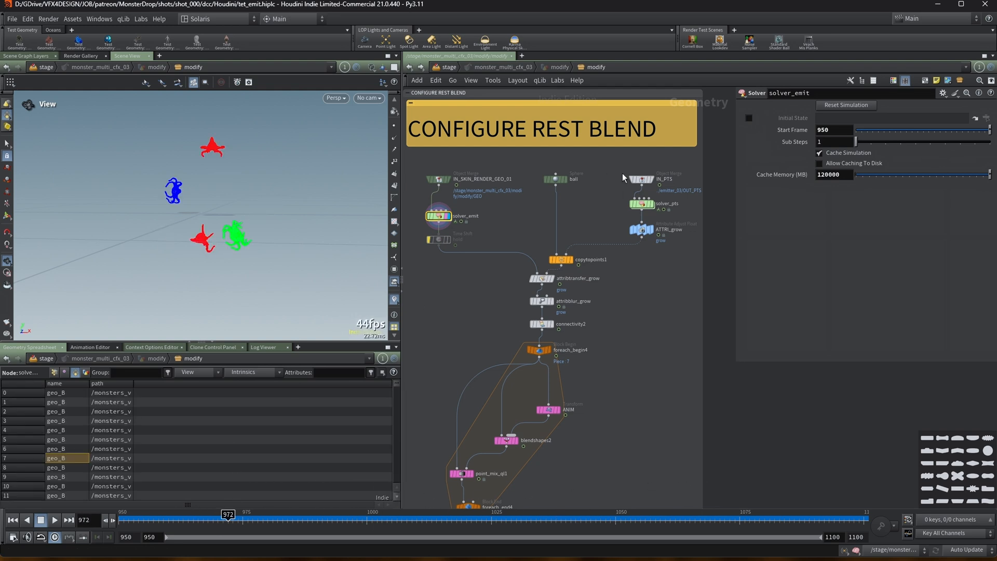
Inside the solver_pts network, delete the delete1 node, move the Input_1 node, and return to the parent network.
click(643, 204)
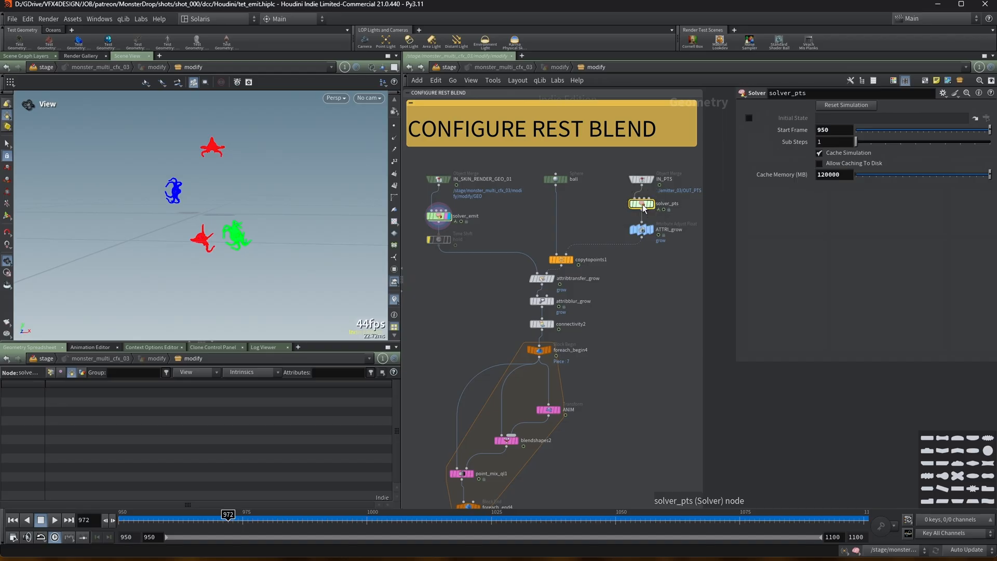
double_click(643, 204)
scroll(537, 236, down, 3)
click(489, 294)
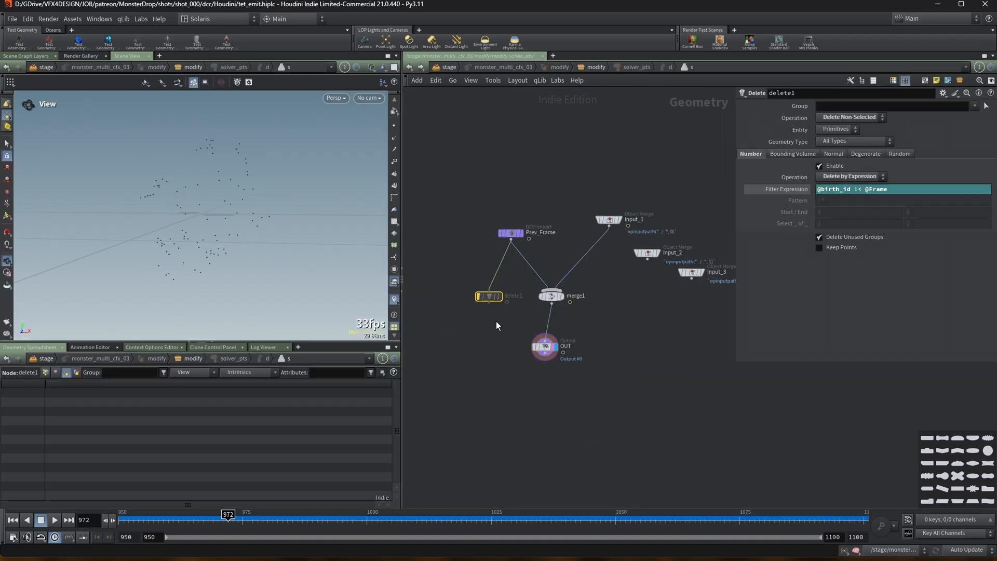
key(Delete)
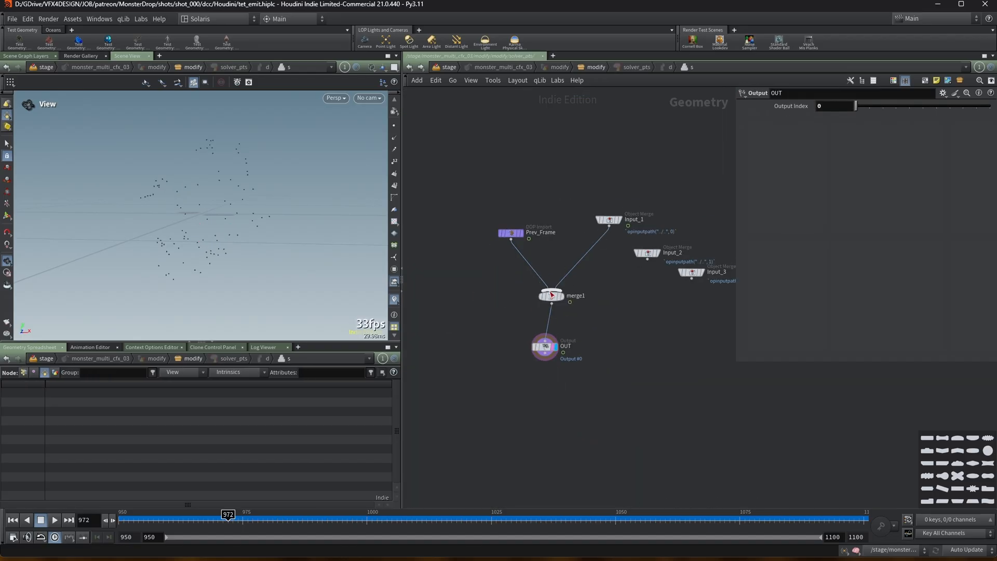
drag(611, 218, 578, 235)
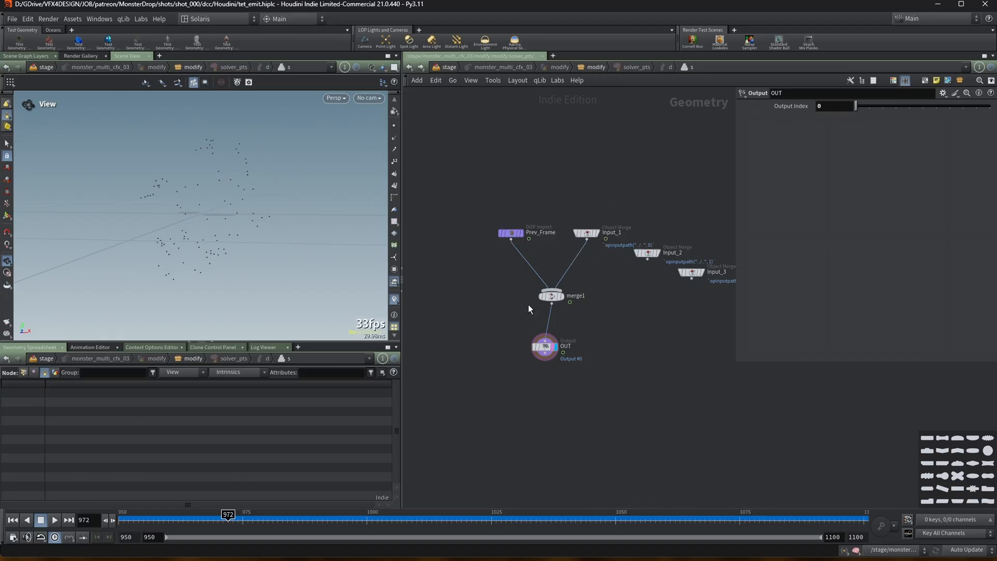
key(u)
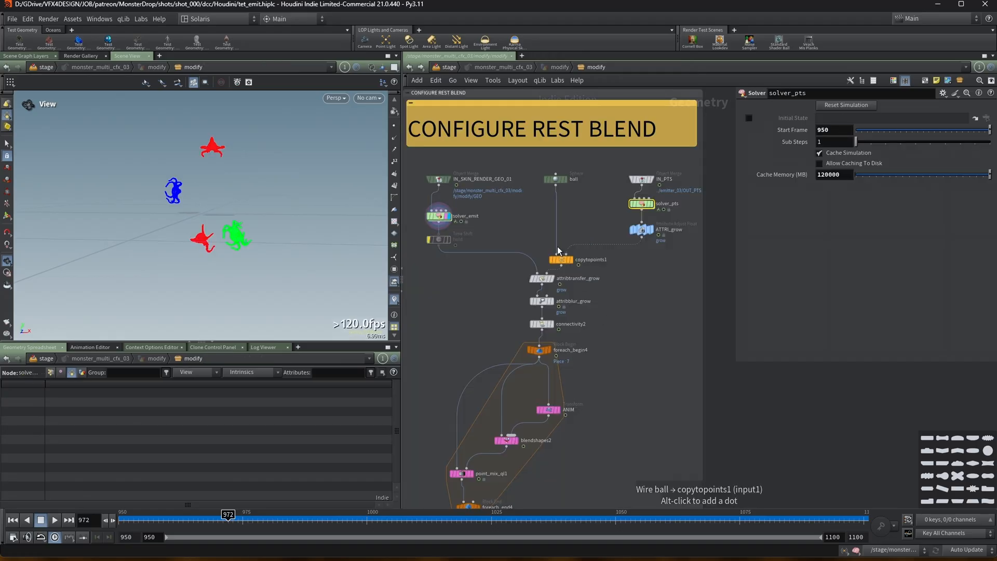
View the copytopoints1 and ATTRI_grow outputs while scrubbing the timeline.
click(572, 260)
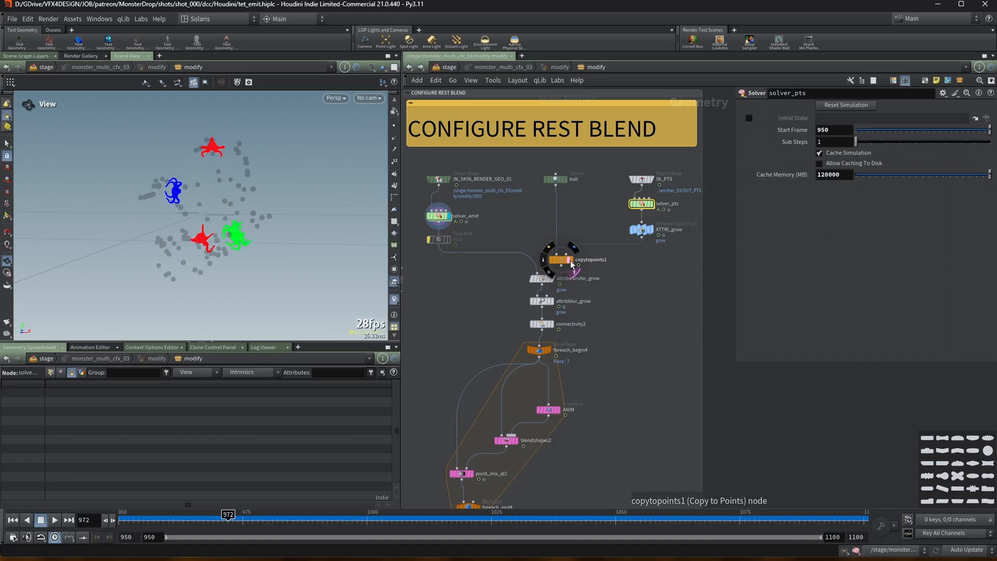
drag(241, 507, 594, 482)
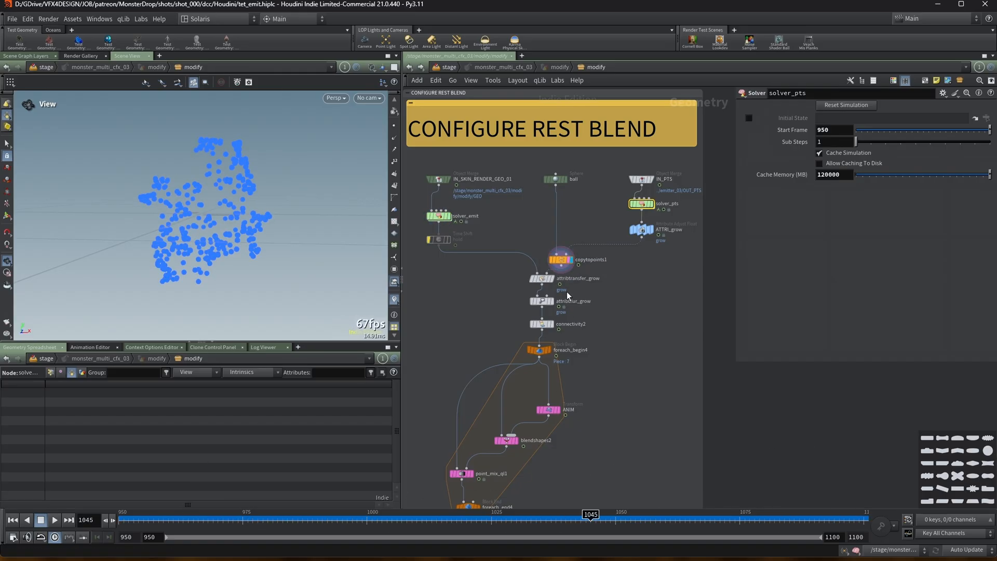
click(559, 258)
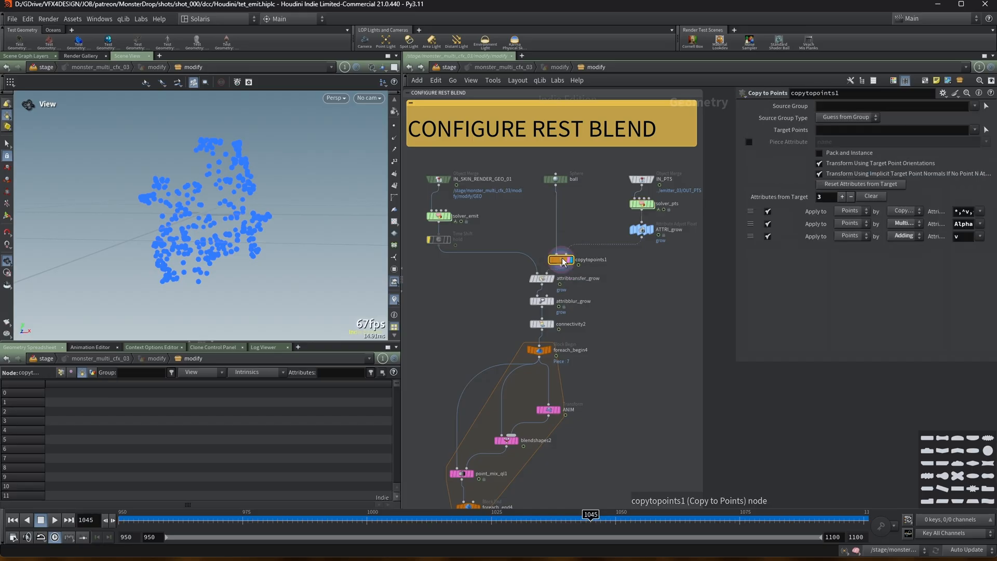
click(641, 230)
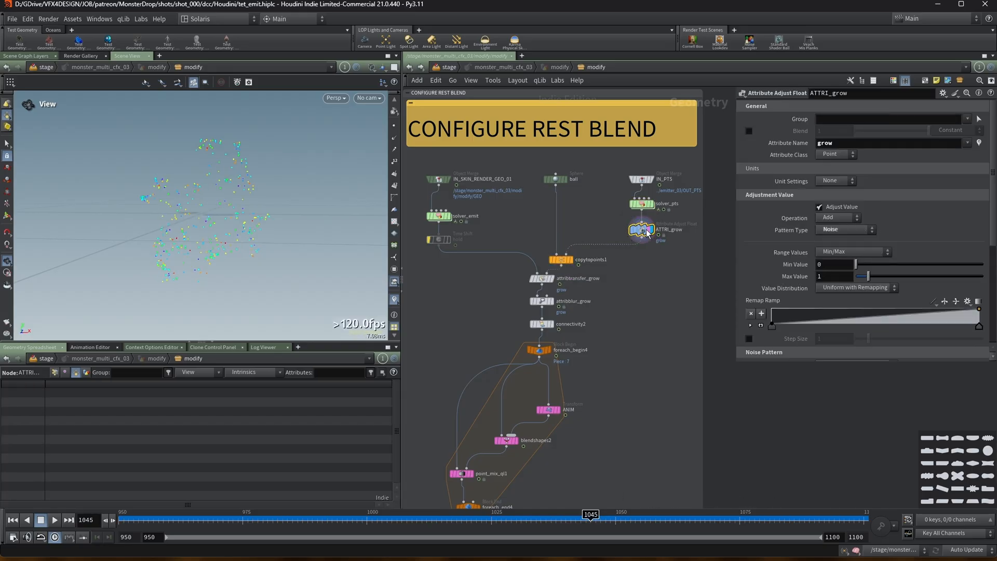
drag(177, 517, 521, 472)
Filter the geometry spreadsheet to show only the grow attribute and scrub the timeline to check its values.
click(54, 371)
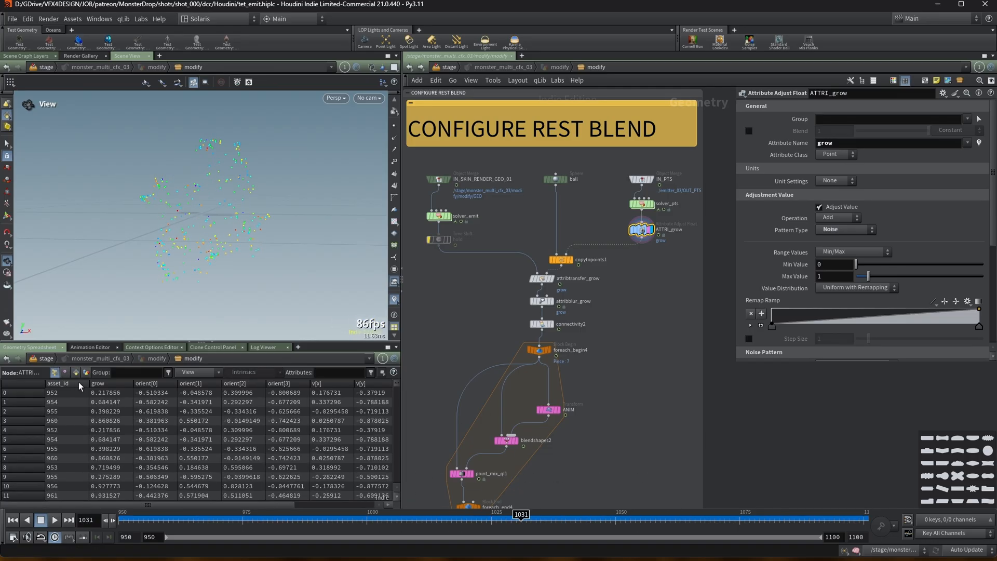
click(192, 372)
click(215, 256)
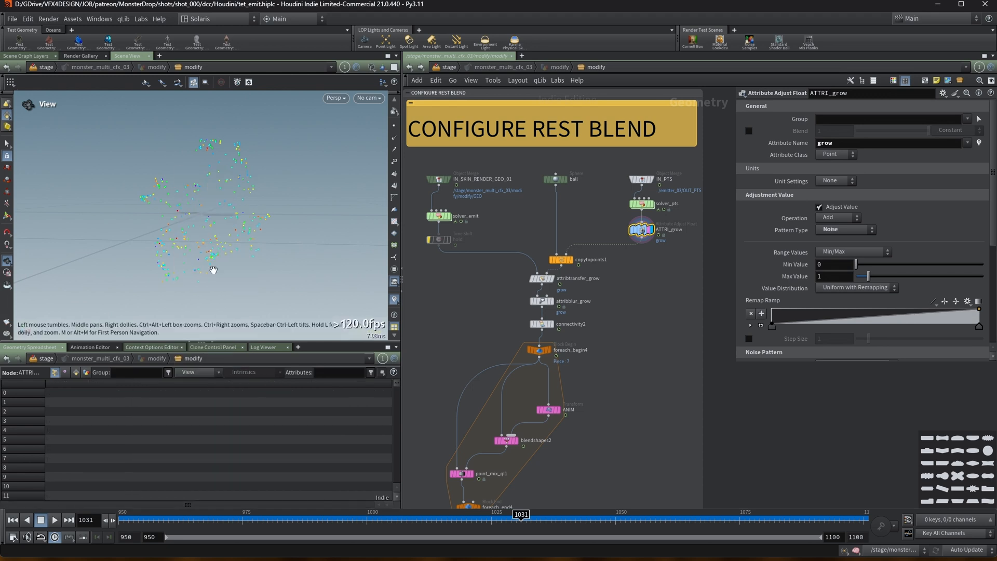
click(197, 372)
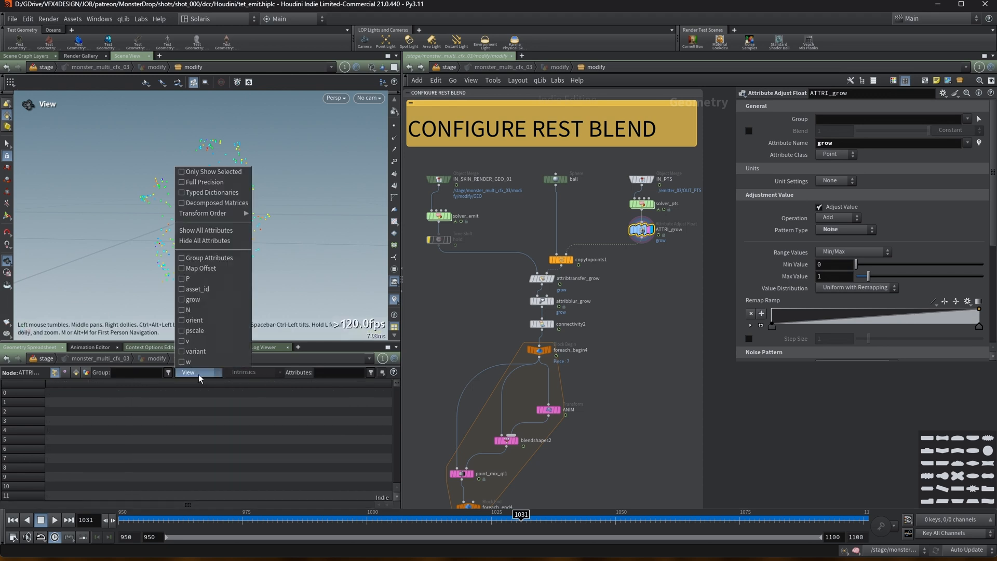
click(200, 304)
drag(393, 511, 125, 514)
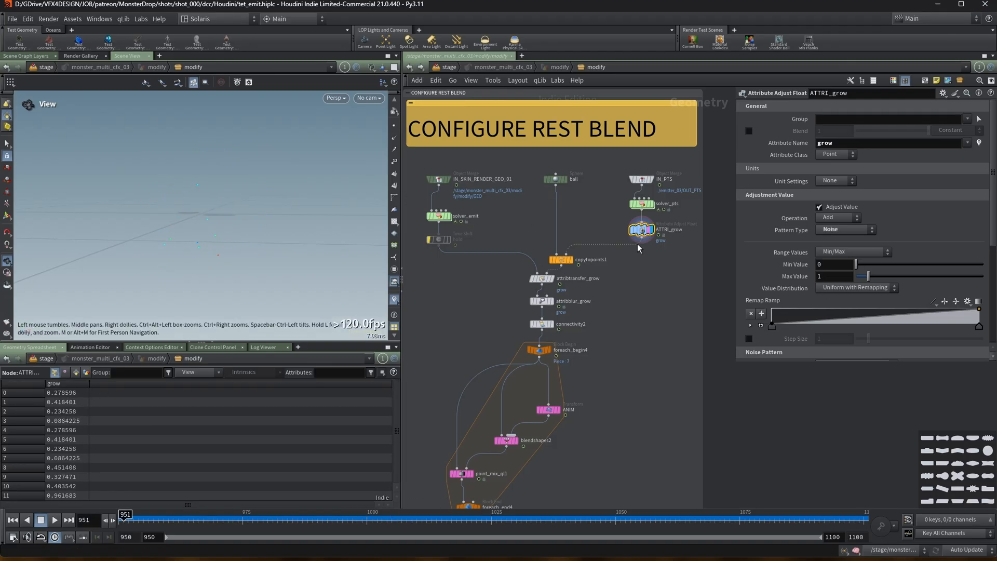
View the attribtransfer_grow output across frames and zoom the viewport in on the monsters.
click(545, 281)
drag(362, 515, 432, 515)
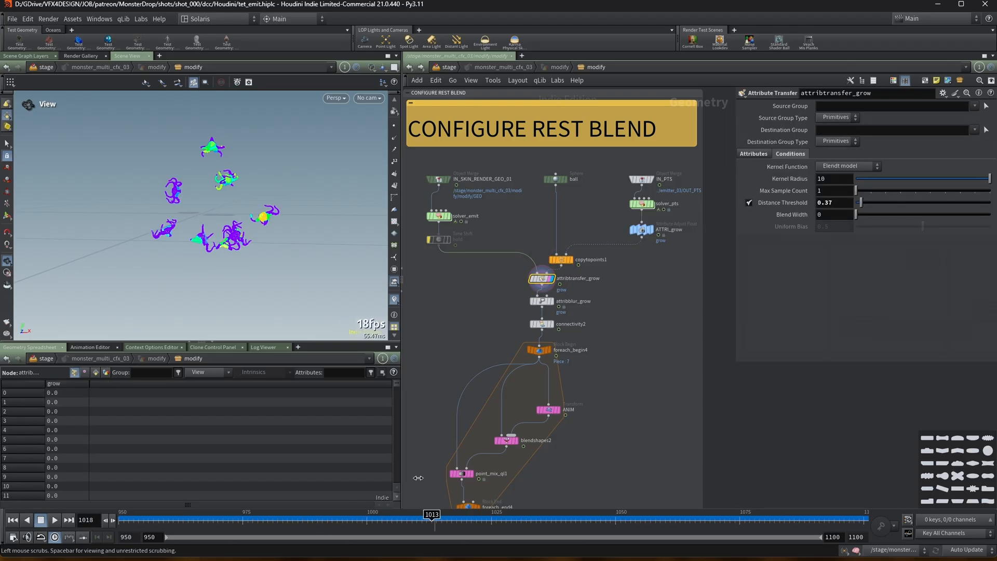
click(466, 515)
scroll(243, 130, up, 5)
drag(242, 130, 259, 179)
scroll(239, 173, down, 3)
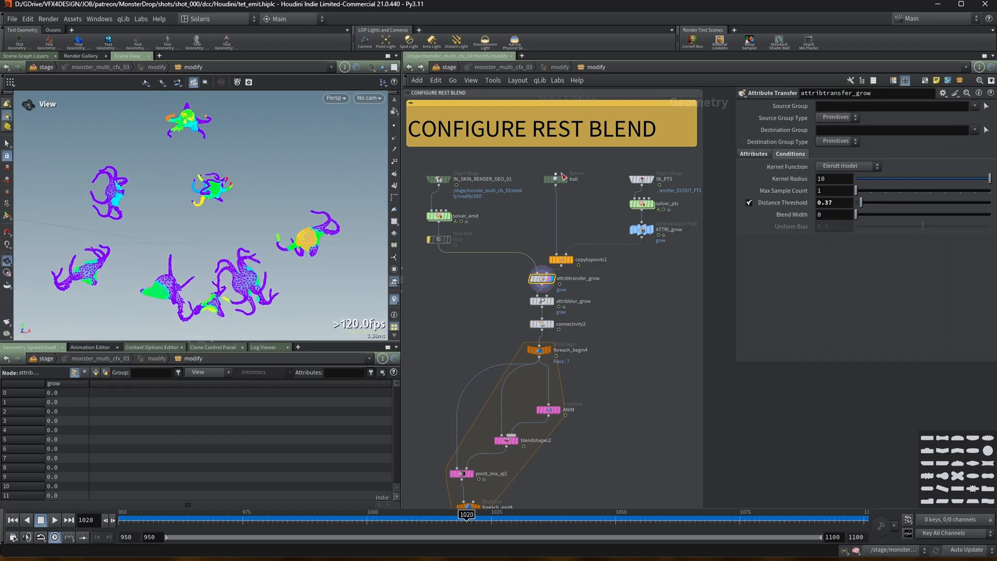
Compare the solver_pts and solver_emit outputs by scrubbing the timeline from the start frame.
click(649, 204)
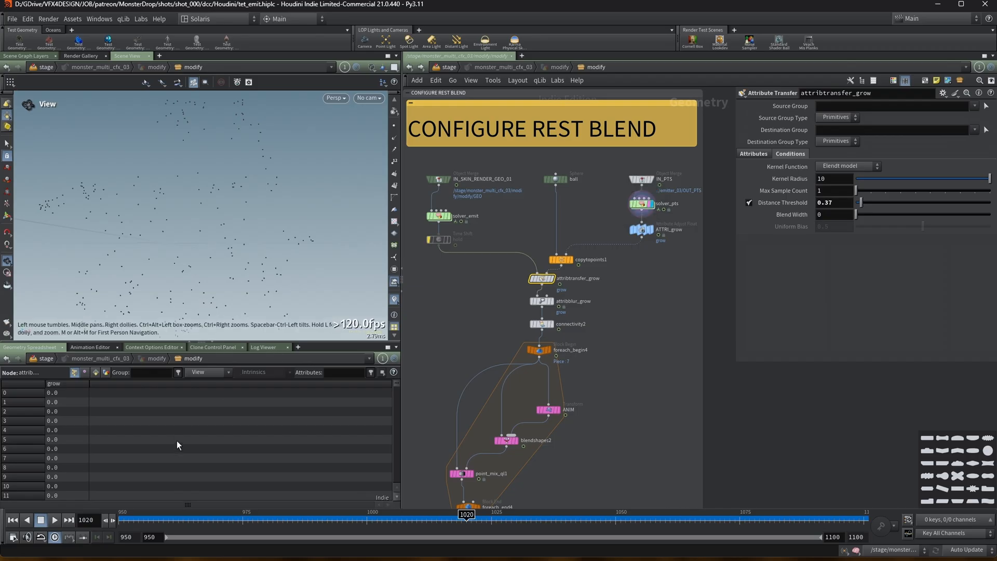
drag(181, 516, 342, 512)
drag(217, 508, 171, 514)
key(ctrl+Up)
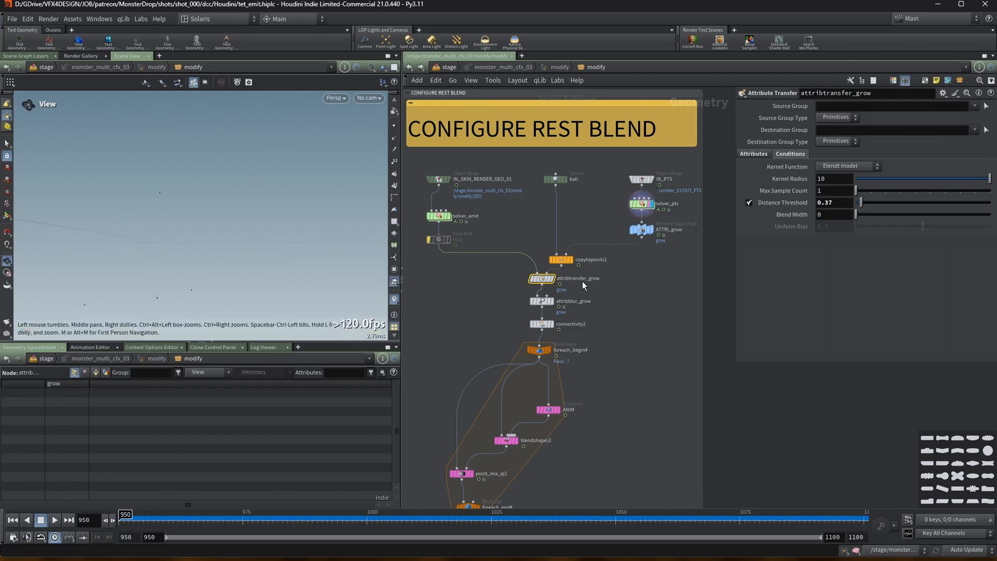
click(449, 215)
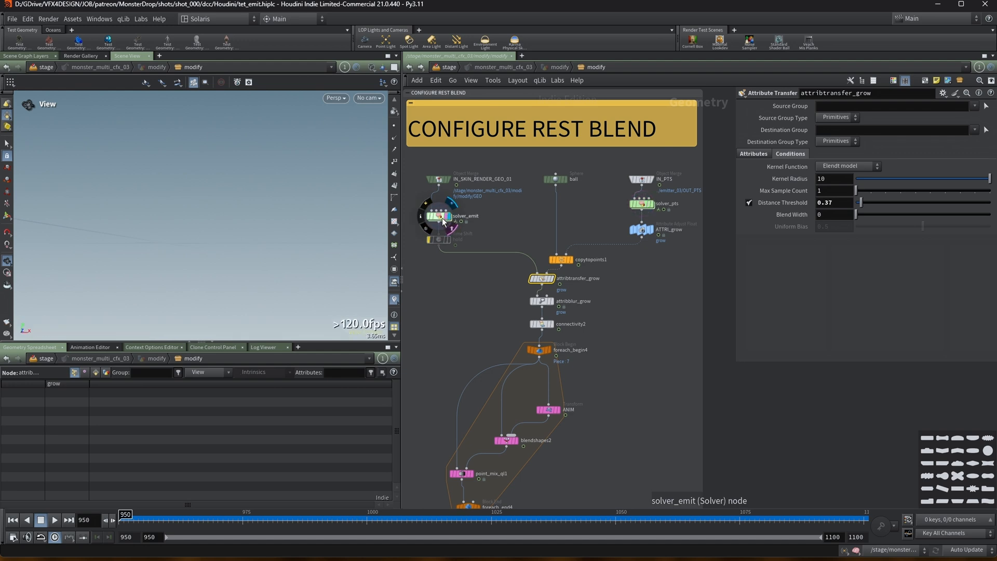
drag(149, 514, 433, 507)
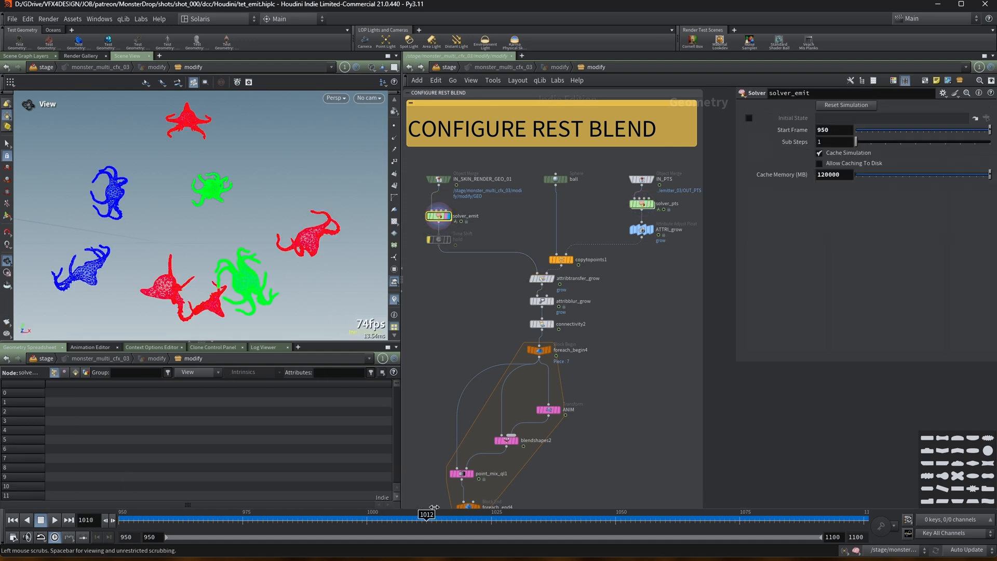
Scrub through the solver_pts output again and reframe the rest blend network.
drag(761, 481, 83, 520)
click(651, 204)
drag(163, 508, 354, 503)
drag(476, 479, 117, 499)
scroll(621, 197, down, 2)
middle_drag(615, 202, 611, 206)
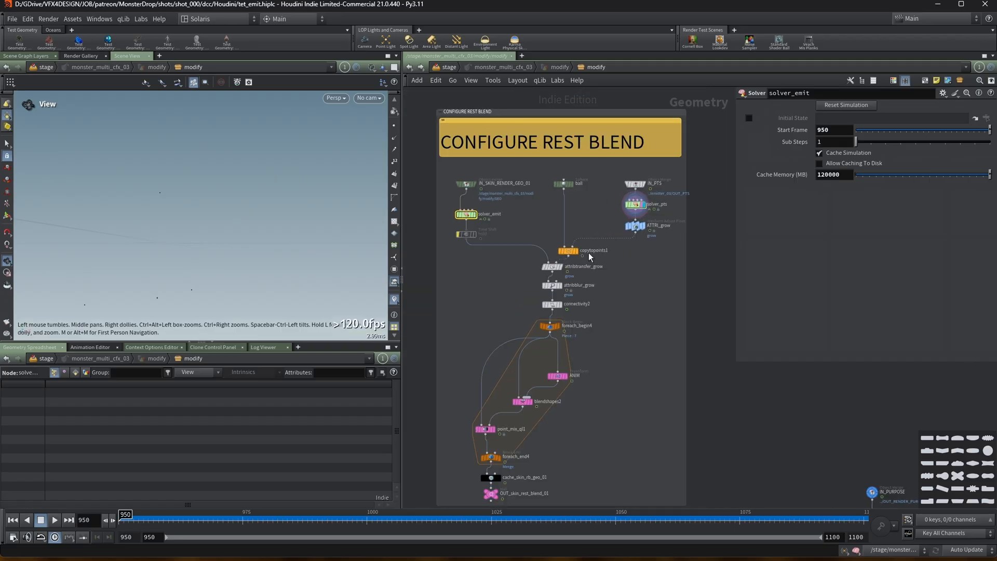
middle_drag(581, 272, 597, 258)
scroll(579, 268, up, 2)
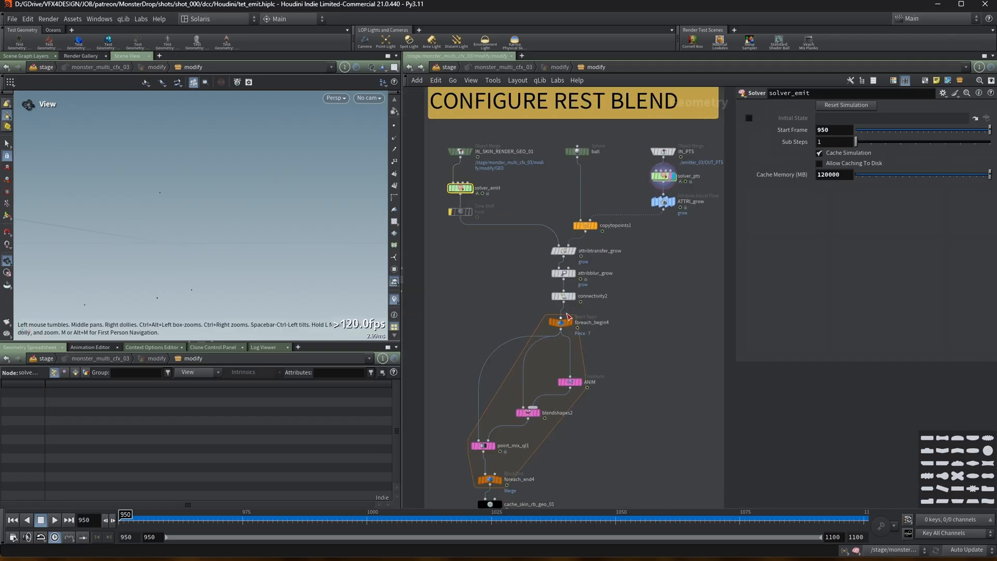
Scrub the timeline on the attribtransfer_grow output, then zoom in and display the attribblur_grow node.
mouse_move(570, 258)
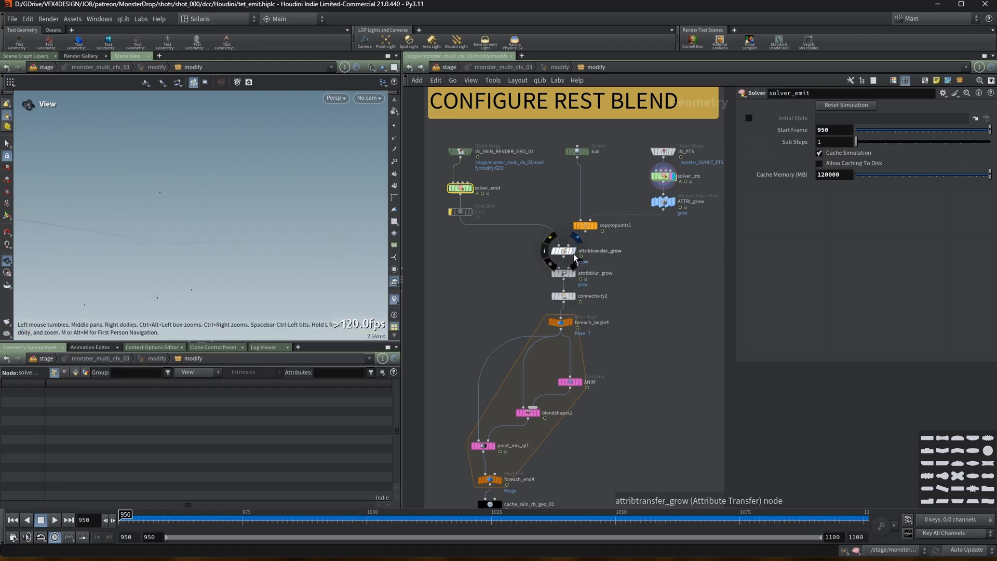
mouse_move(147, 516)
mouse_down()
mouse_move(311, 507)
mouse_move(357, 486)
mouse_move(498, 462)
mouse_up()
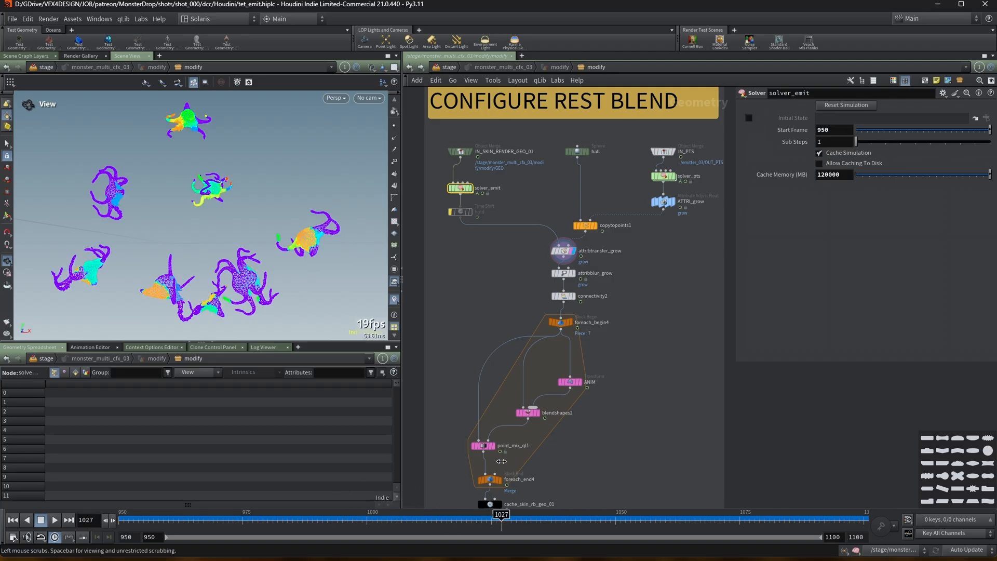
scroll(566, 252, up, 3)
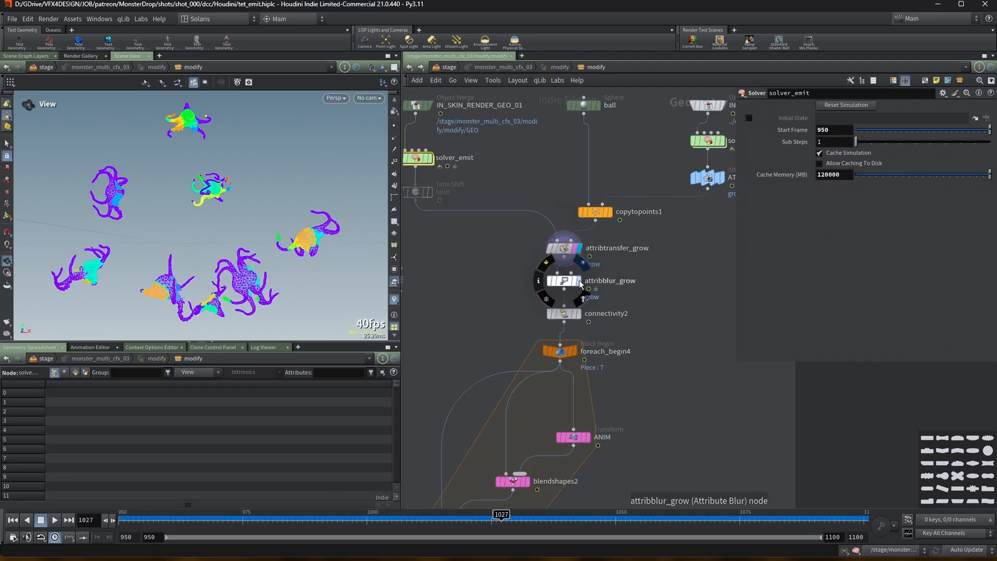
click(579, 281)
Display the cache_skin_rb_geo_01 node, play the simulation and return to the start frame.
middle_drag(622, 356, 624, 233)
scroll(625, 233, down, 2)
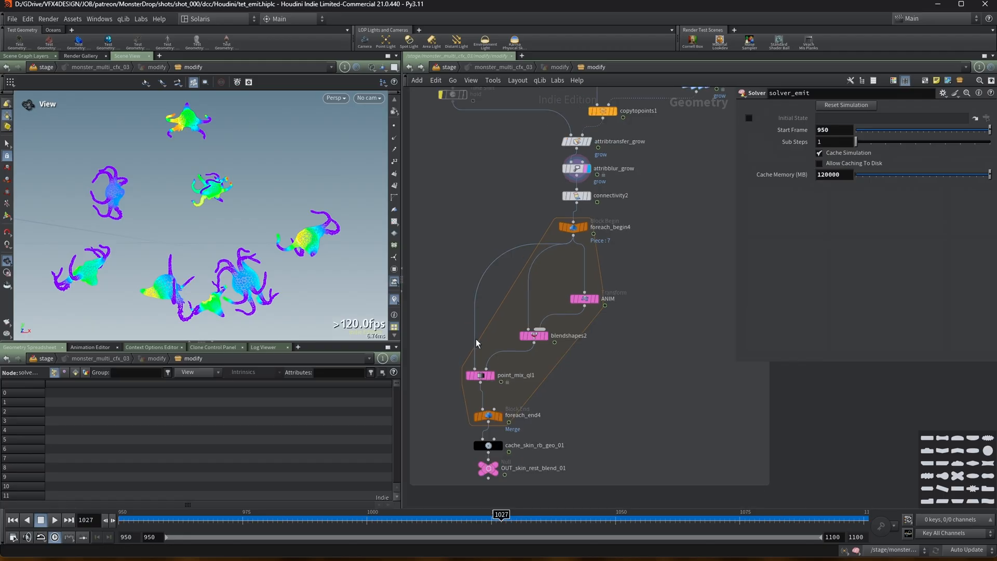
click(498, 446)
click(55, 520)
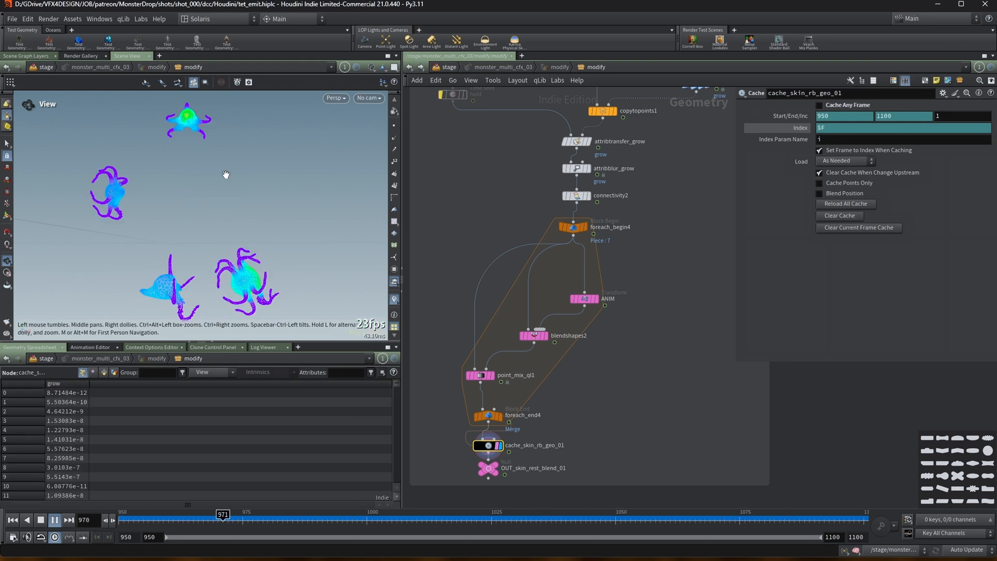
click(55, 519)
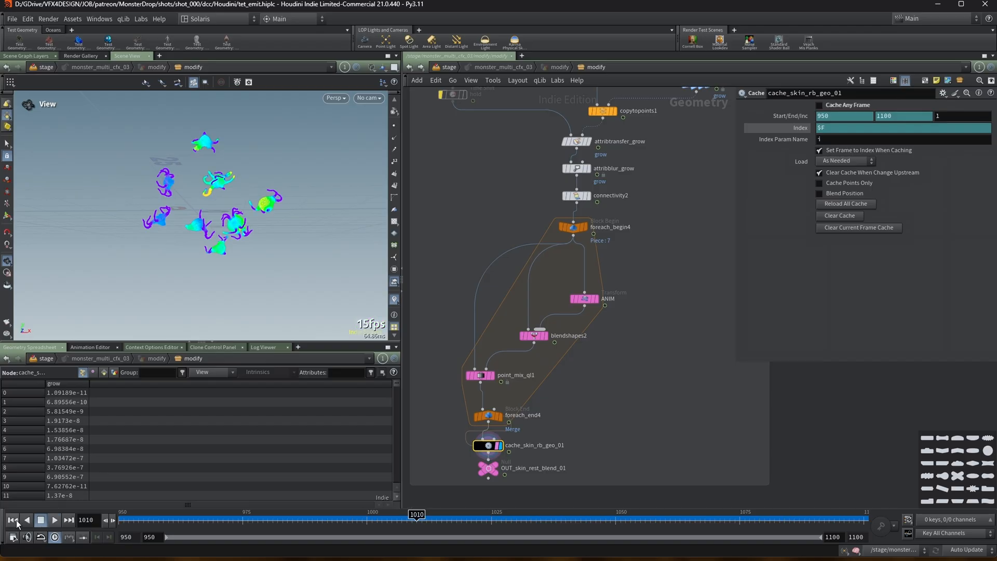
click(13, 520)
Dive into the Vellum solver's forces network to inspect the vellumrestblend2 settings, then jump back up to the SOP level.
scroll(555, 223, down, 3)
scroll(617, 194, down, 2)
middle_drag(714, 231, 546, 279)
scroll(606, 259, down, 1)
middle_drag(661, 286, 625, 279)
scroll(626, 280, up, 3)
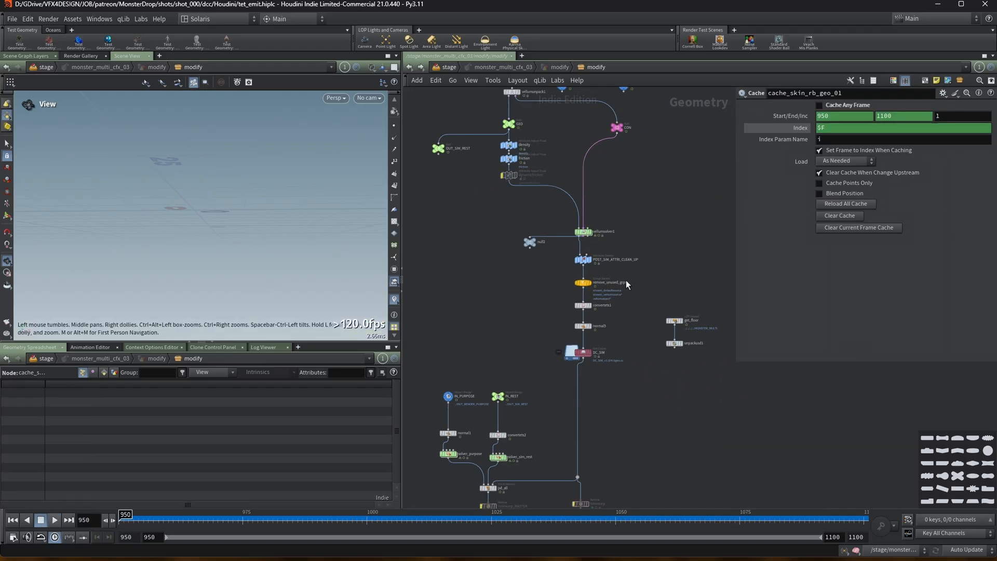
double_click(584, 232)
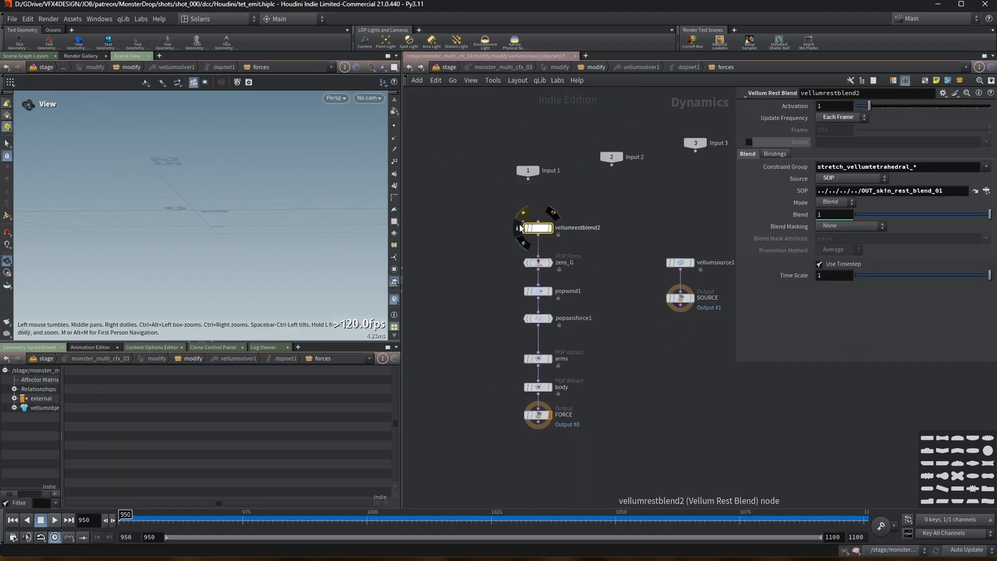
key(u)
key(u)
key(u)
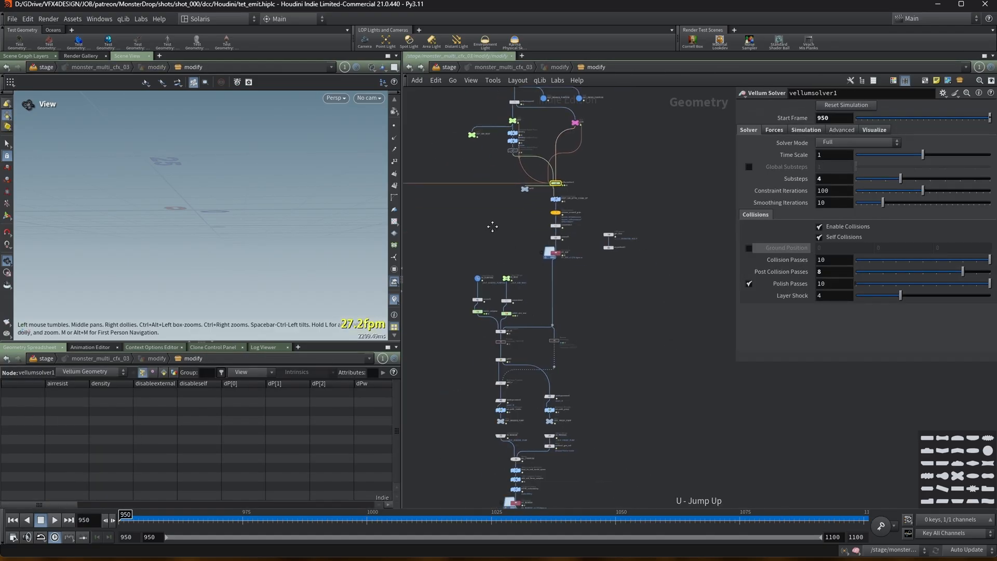
Inspect the post-sim cleanup nodes, scrub the remove_unused_grps output and open its node info to review attributes and groups.
click(581, 178)
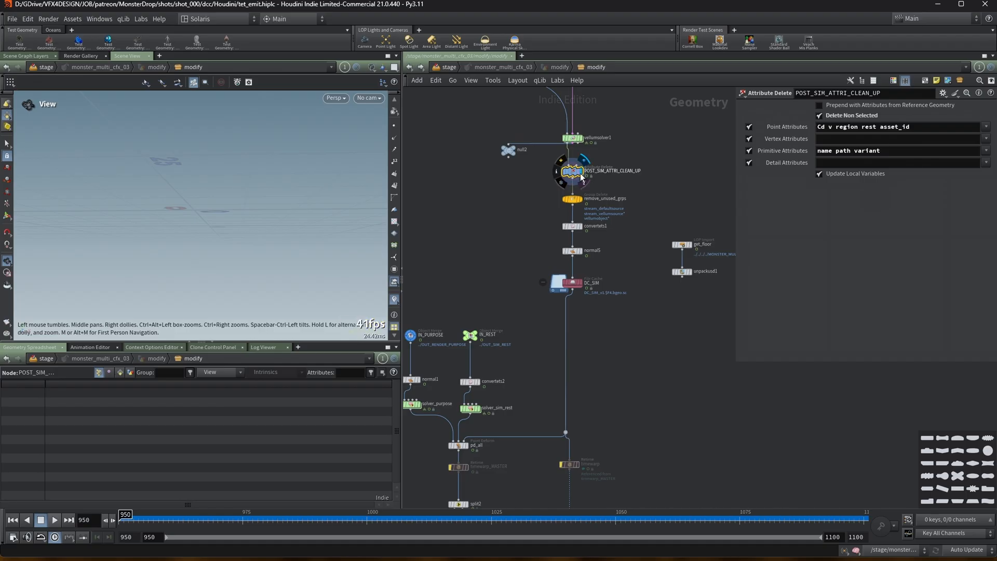
mouse_move(569, 175)
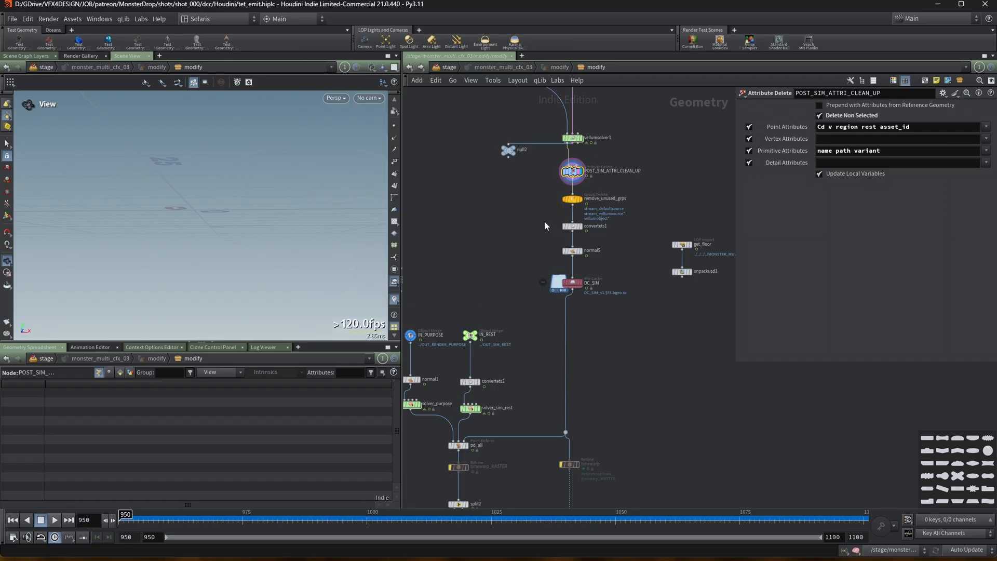
click(573, 200)
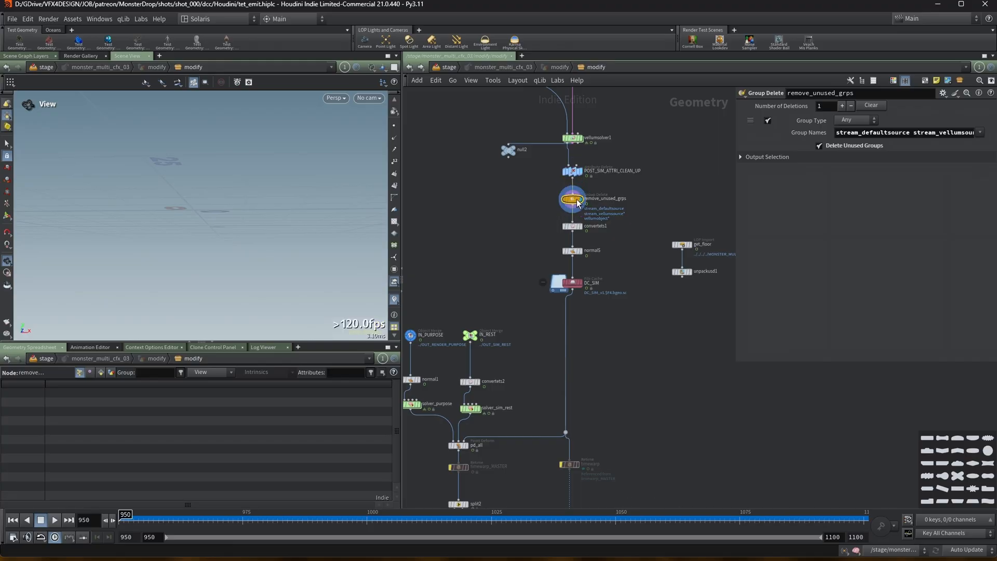
scroll(571, 201, up, 3)
middle_click(572, 201)
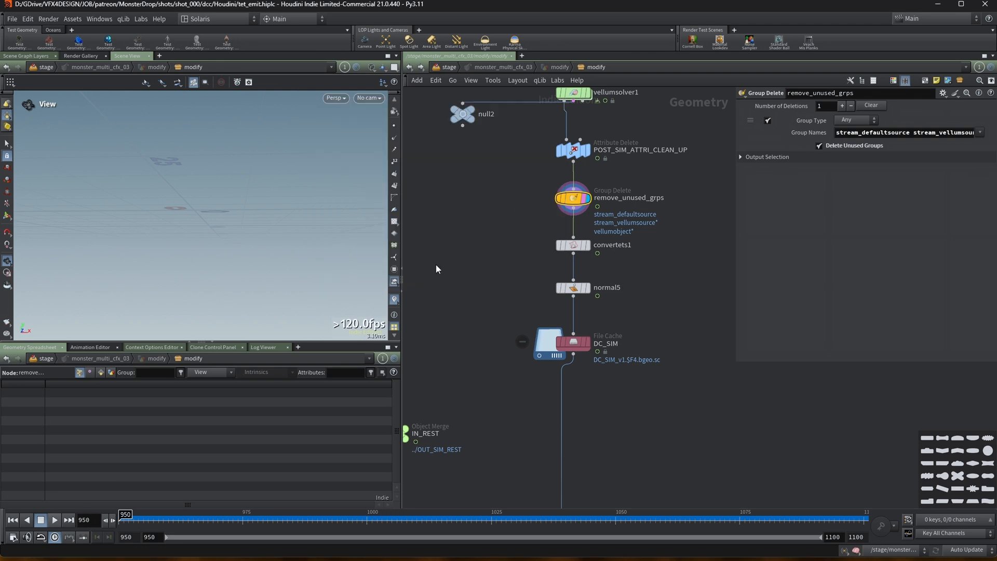
drag(213, 515, 307, 516)
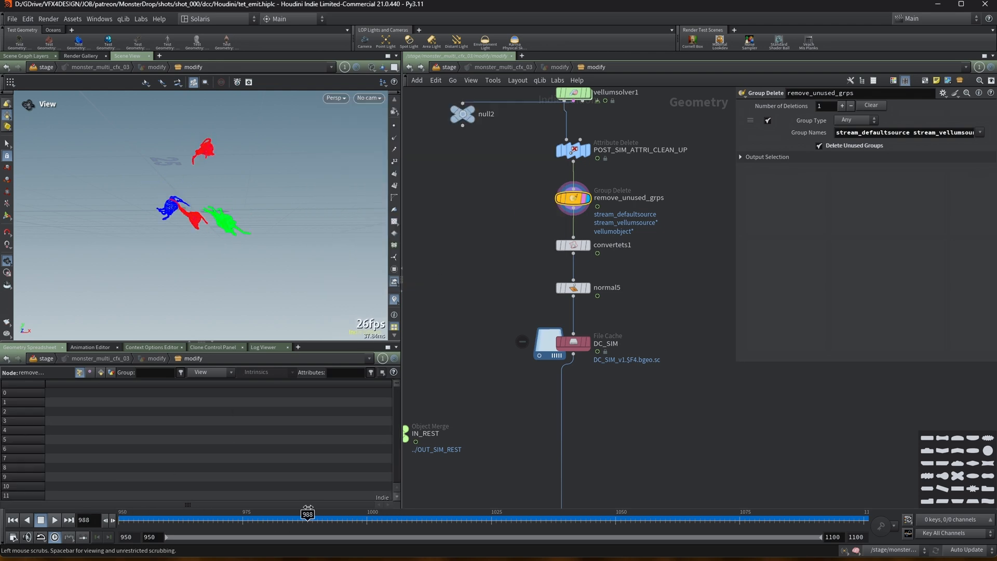
middle_click(575, 199)
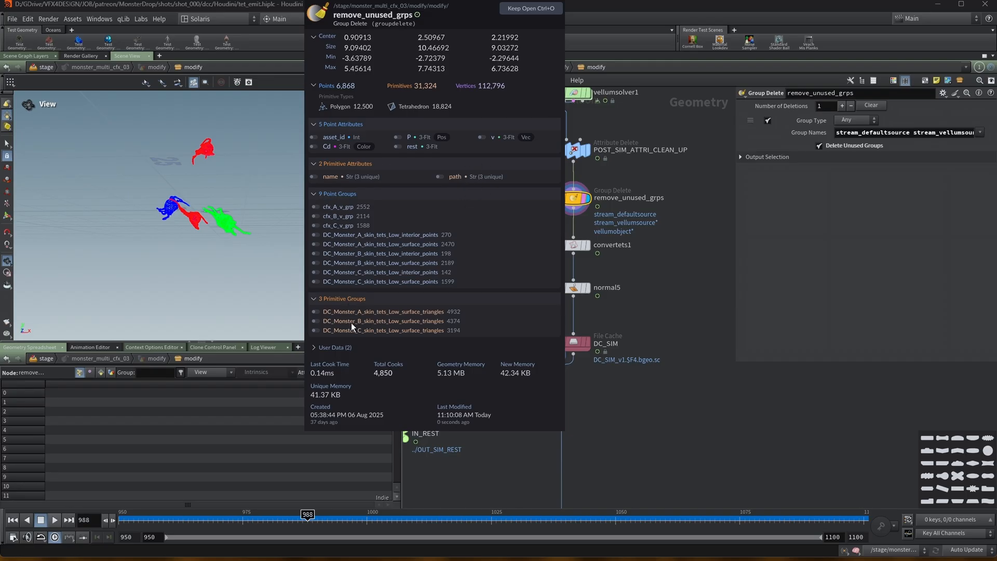
Navigate the network around the post-sim nodes and select convertets1 to review its settings.
middle_drag(374, 243, 509, 246)
scroll(508, 228, down, 4)
middle_drag(444, 135, 456, 381)
scroll(456, 380, down, 1)
middle_drag(457, 197, 527, 334)
scroll(526, 335, up, 1)
mouse_move(496, 243)
middle_drag(554, 285, 518, 244)
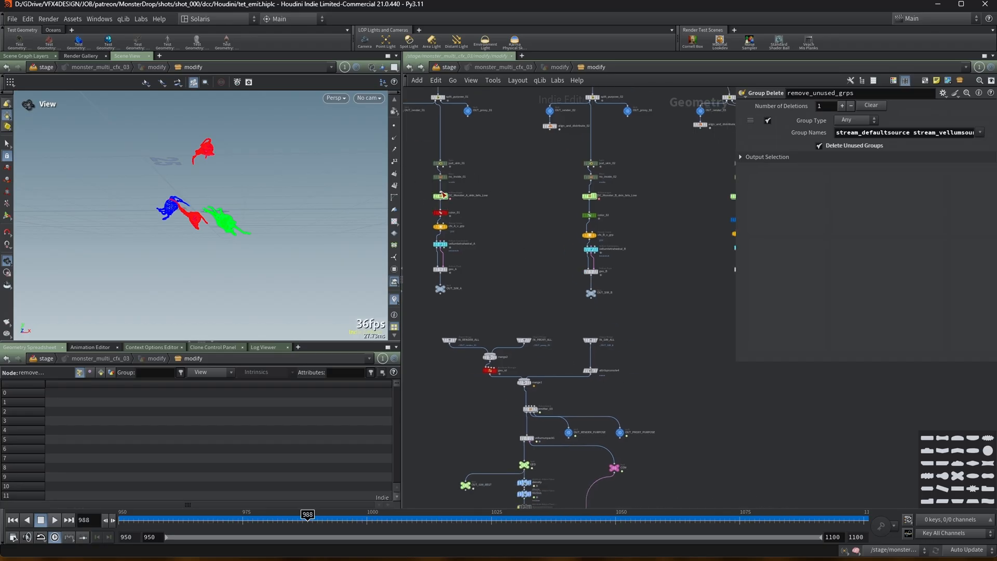
middle_drag(512, 277, 486, 96)
middle_drag(513, 392, 463, 195)
scroll(463, 195, up, 5)
scroll(553, 263, up, 2)
scroll(271, 204, up, 3)
scroll(343, 218, up, 6)
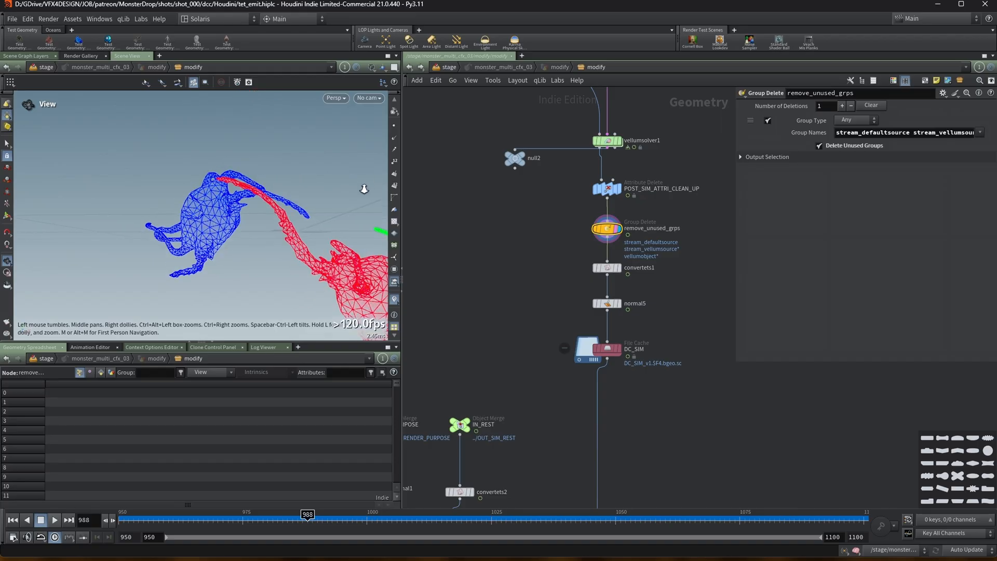
scroll(333, 198, down, 2)
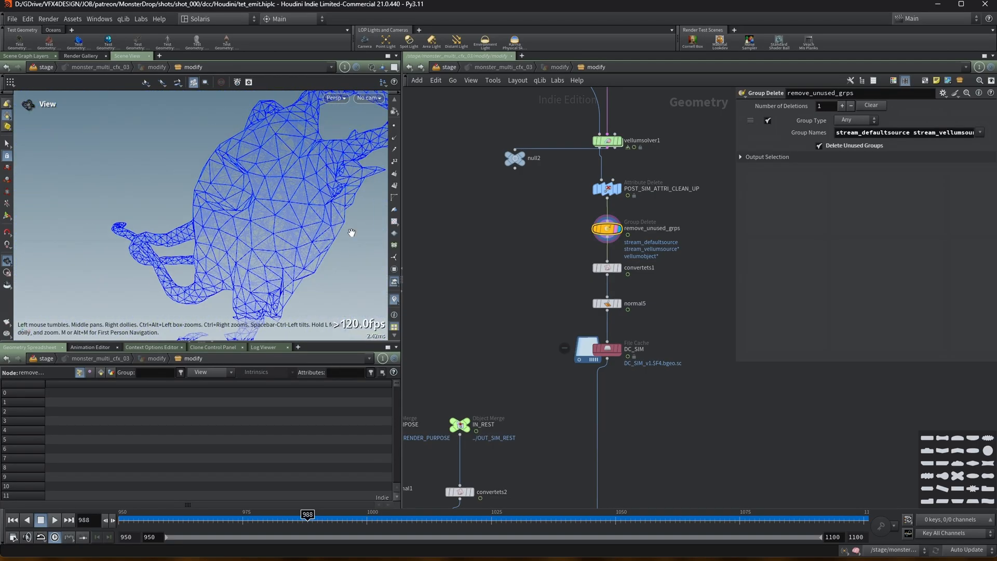
click(619, 273)
middle_drag(659, 301, 608, 270)
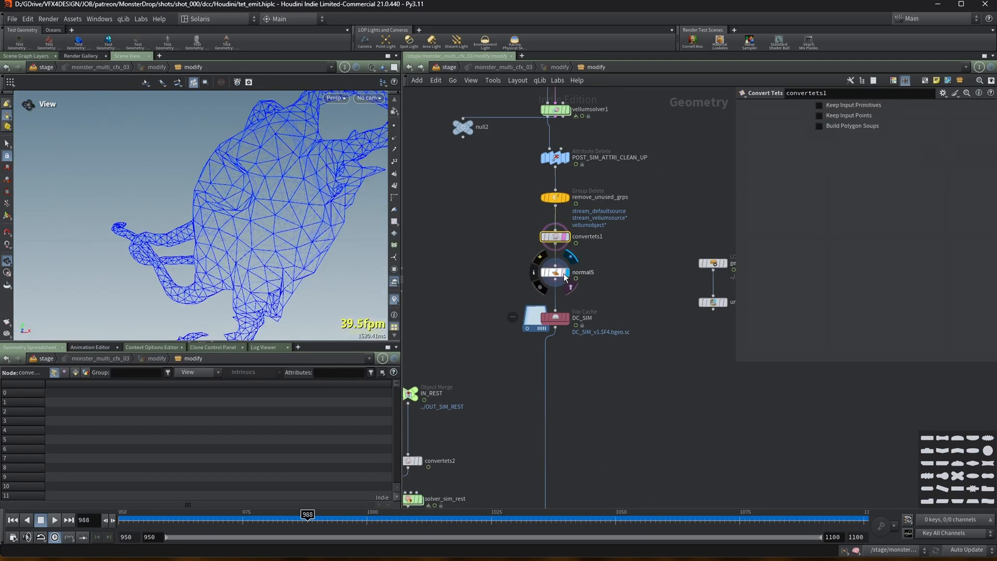
Display the DC_SIM file cache node, play the cached simulation and stop playback.
click(566, 318)
click(556, 318)
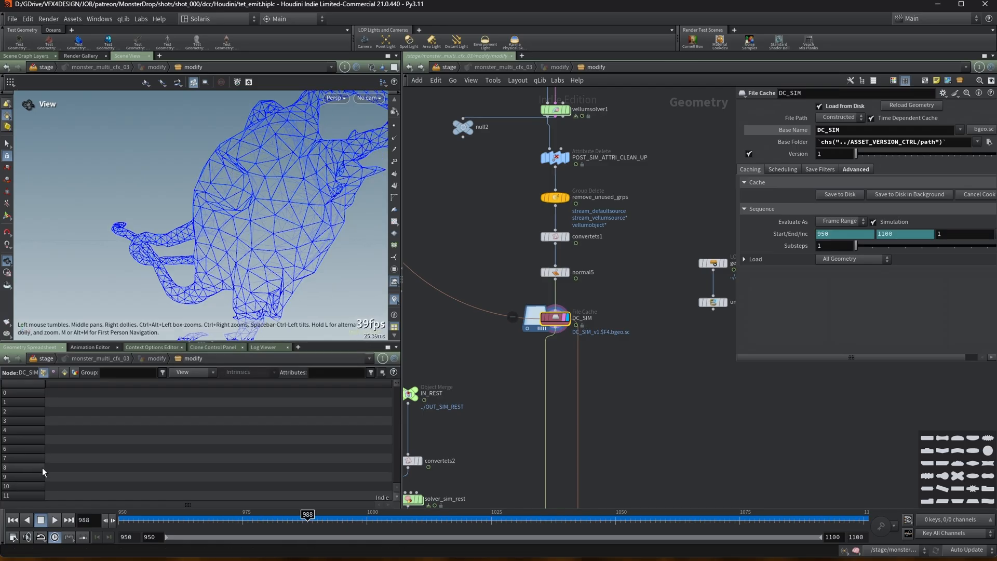
click(55, 519)
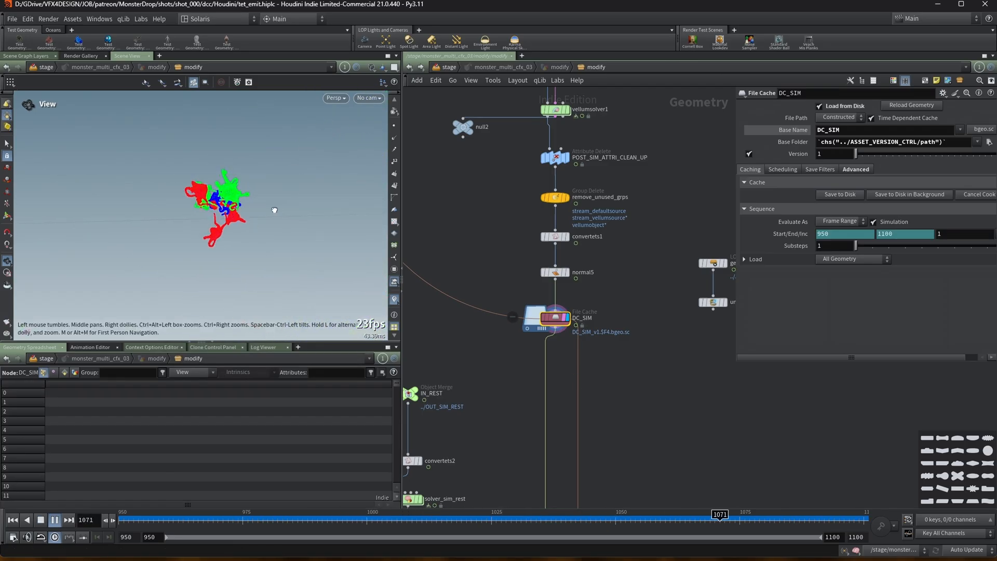
click(41, 519)
Select the IN_PURPOSE object merge to review its merged object paths.
drag(737, 337, 818, 338)
middle_drag(622, 399, 734, 296)
scroll(732, 296, down, 2)
scroll(652, 307, up, 2)
middle_drag(651, 310, 615, 227)
scroll(615, 228, down, 1)
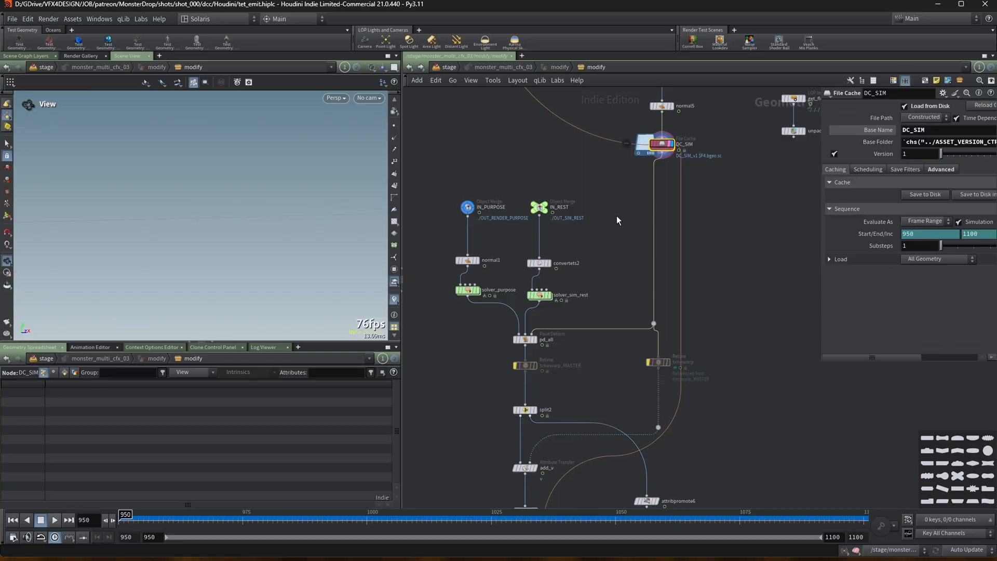
click(468, 207)
middle_drag(502, 145, 487, 325)
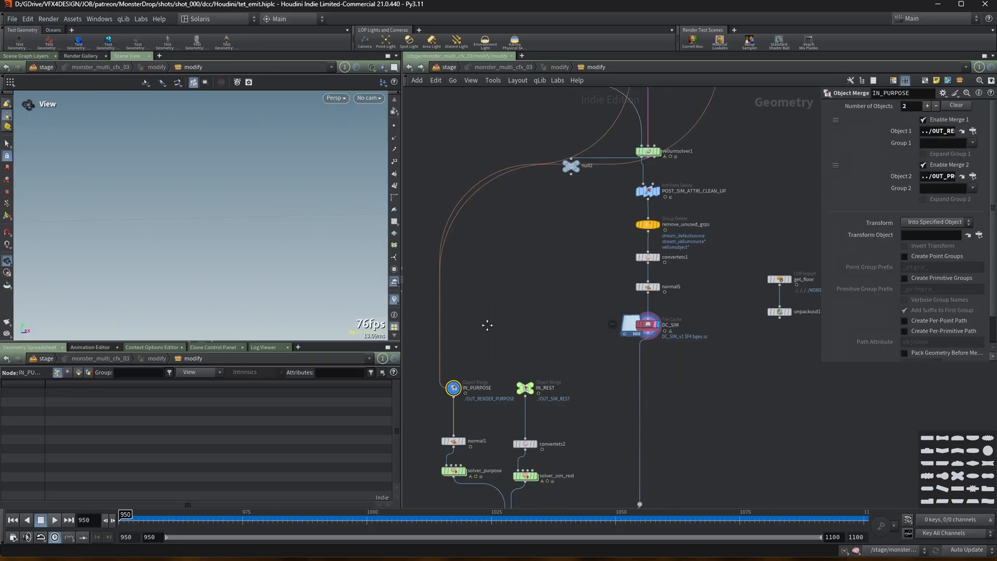
Select the OUT_RENDER_PURPOSE null and scrub the timeline to check its output.
scroll(487, 325, down, 1)
middle_drag(520, 272, 475, 381)
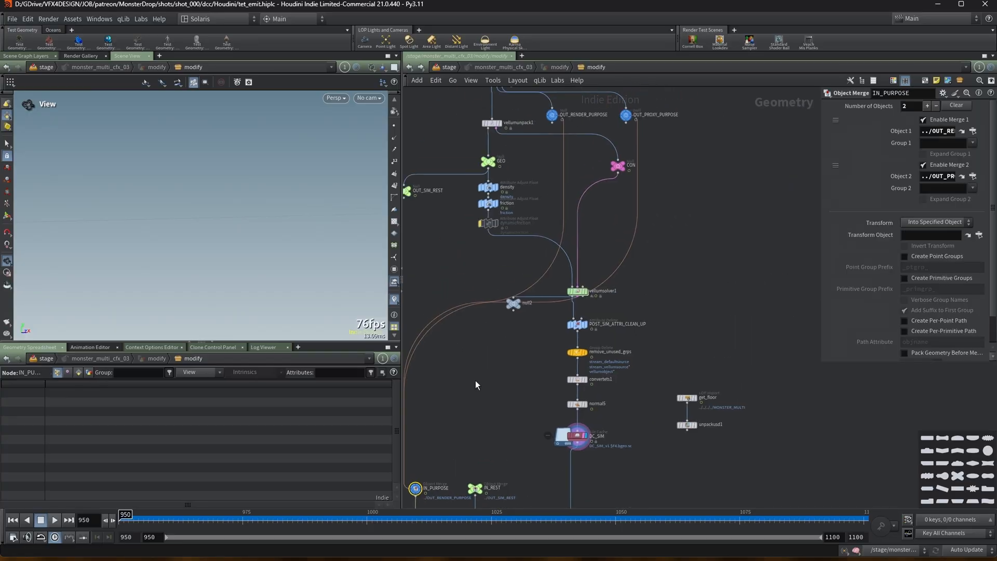
scroll(552, 116, up, 3)
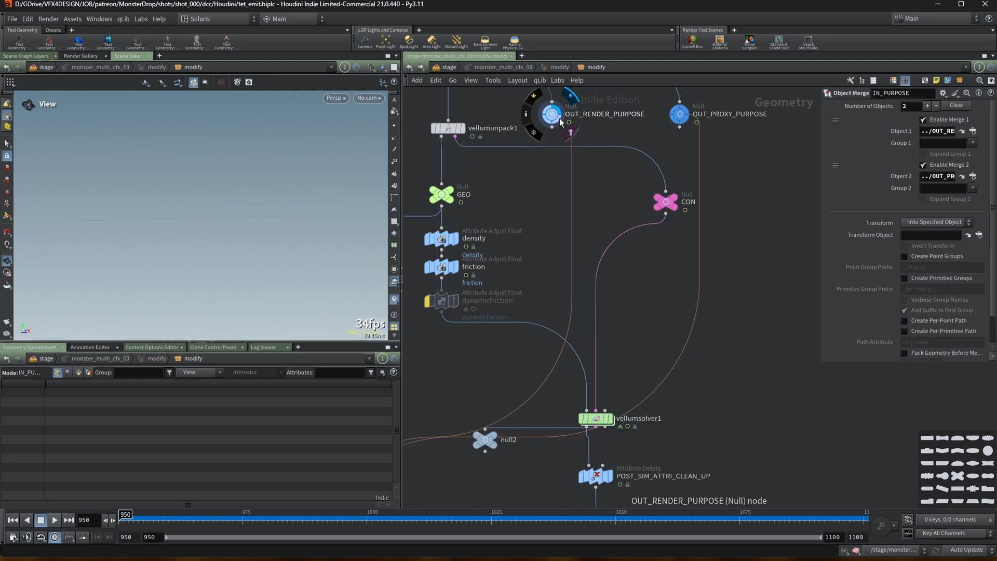
click(553, 114)
scroll(531, 184, down, 3)
scroll(531, 183, down, 2)
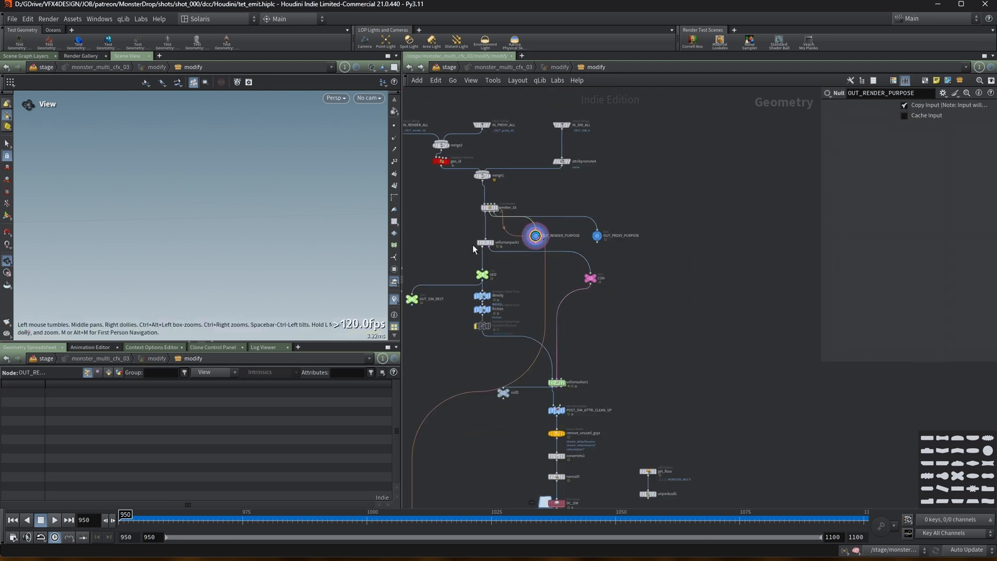
drag(152, 514, 221, 496)
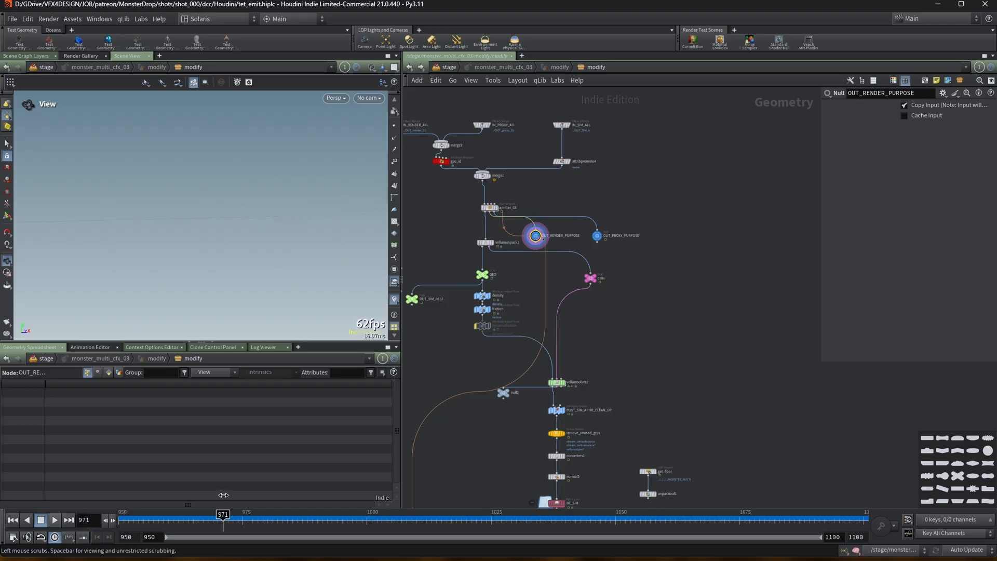
Display the IN_REST object merge output and scrub the timeline.
middle_drag(466, 483, 541, 229)
scroll(552, 292, up, 3)
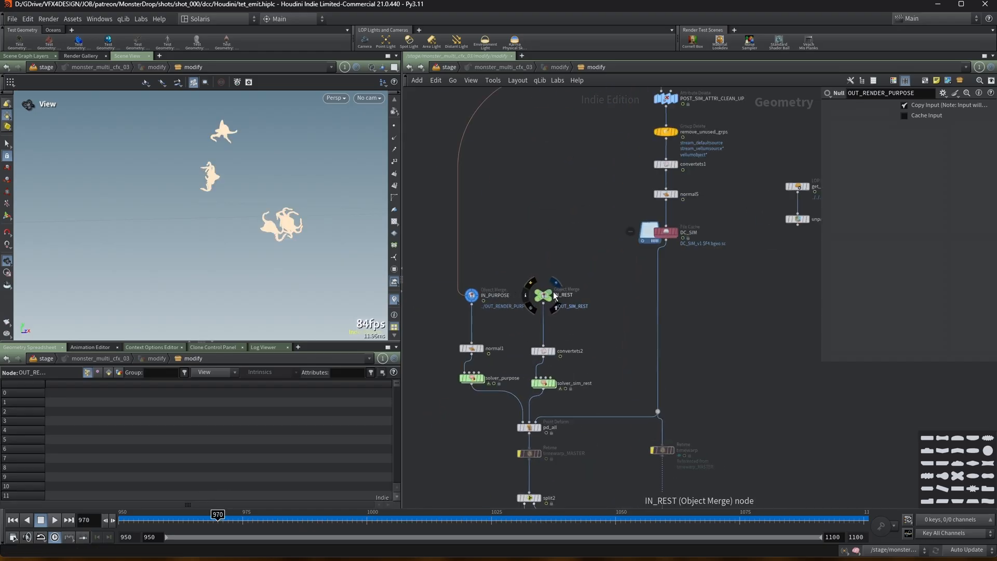
click(555, 283)
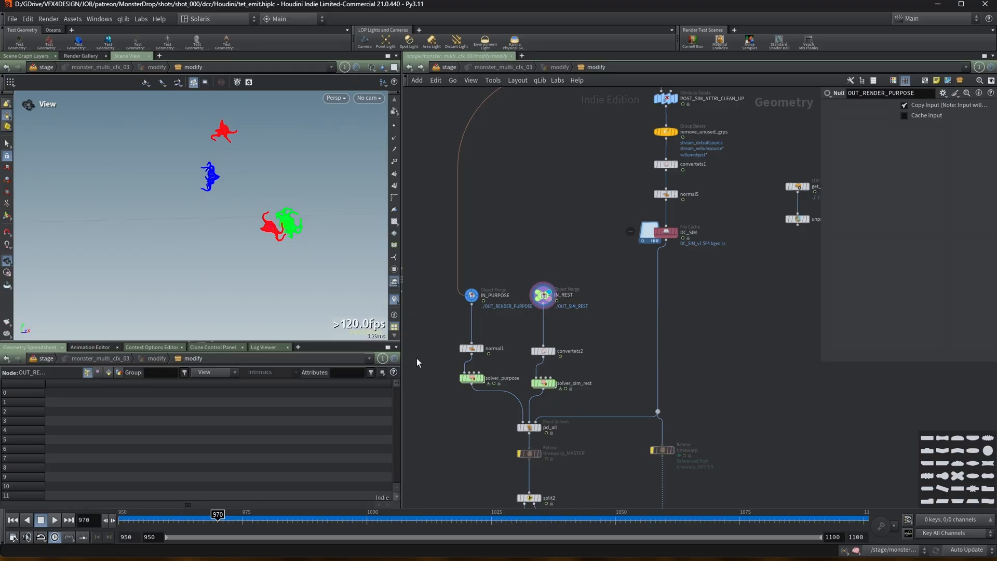
drag(209, 525, 233, 524)
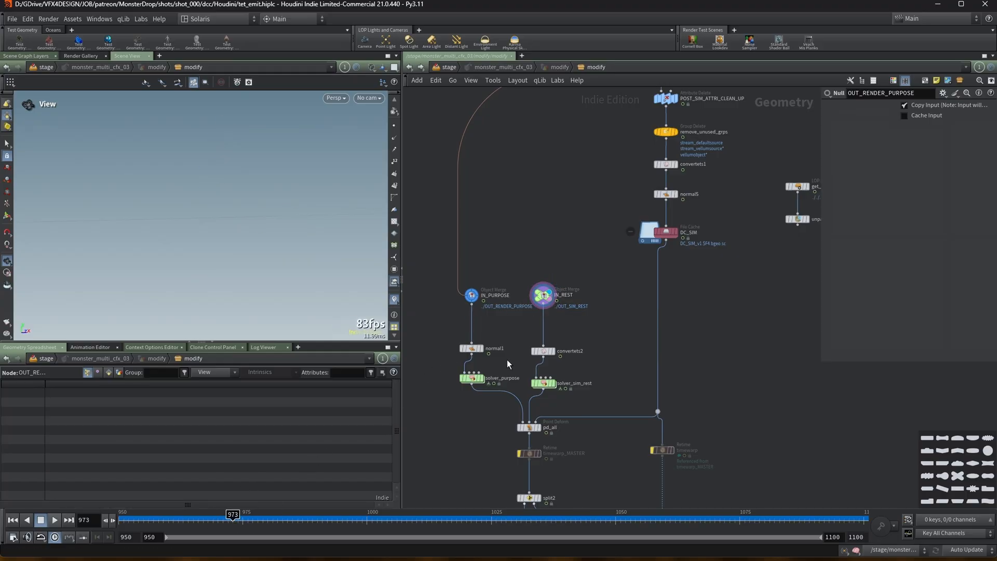
Inside the solver_purpose solver, delete the unused delete1 node and return to the parent network.
double_click(473, 378)
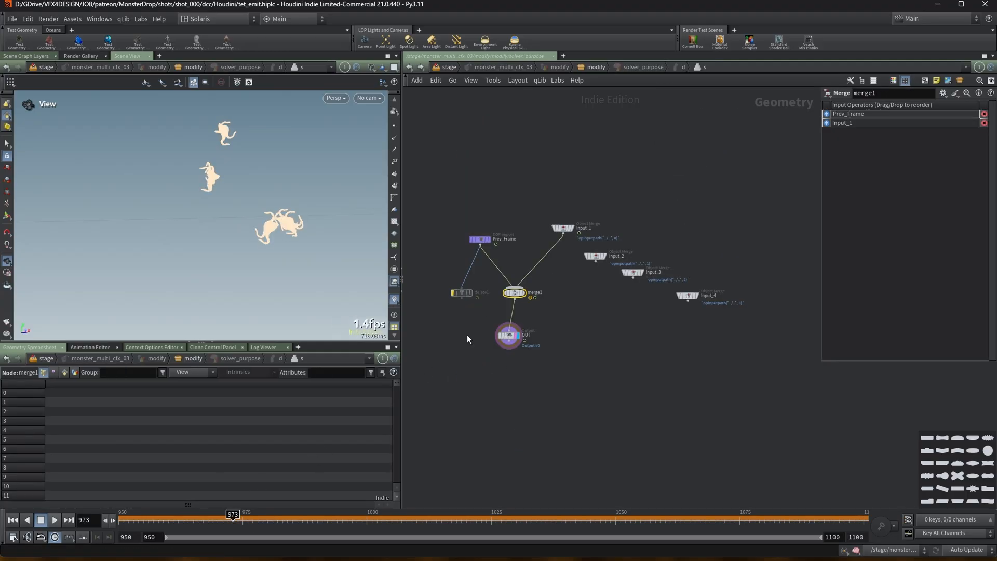
drag(440, 271, 461, 308)
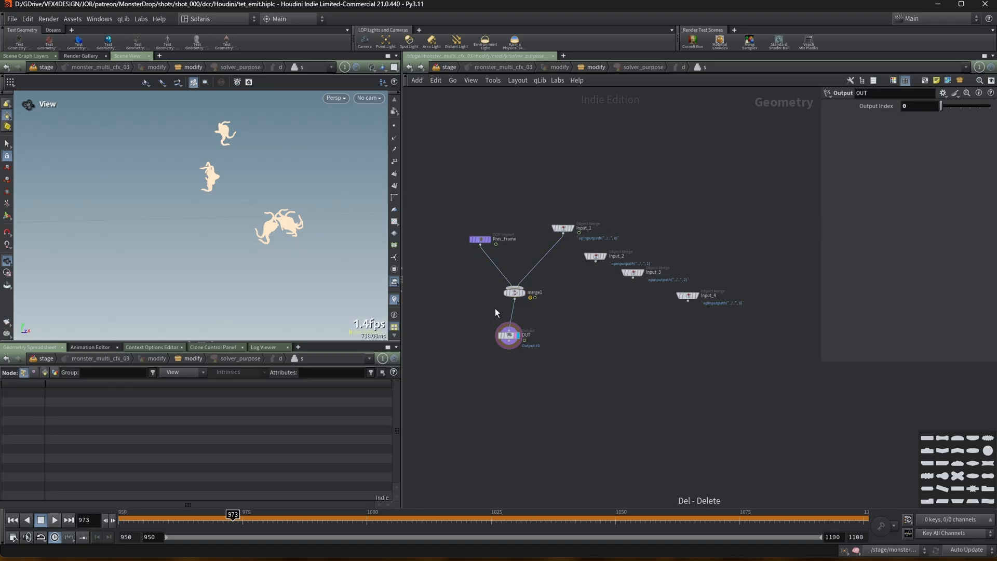
key(u)
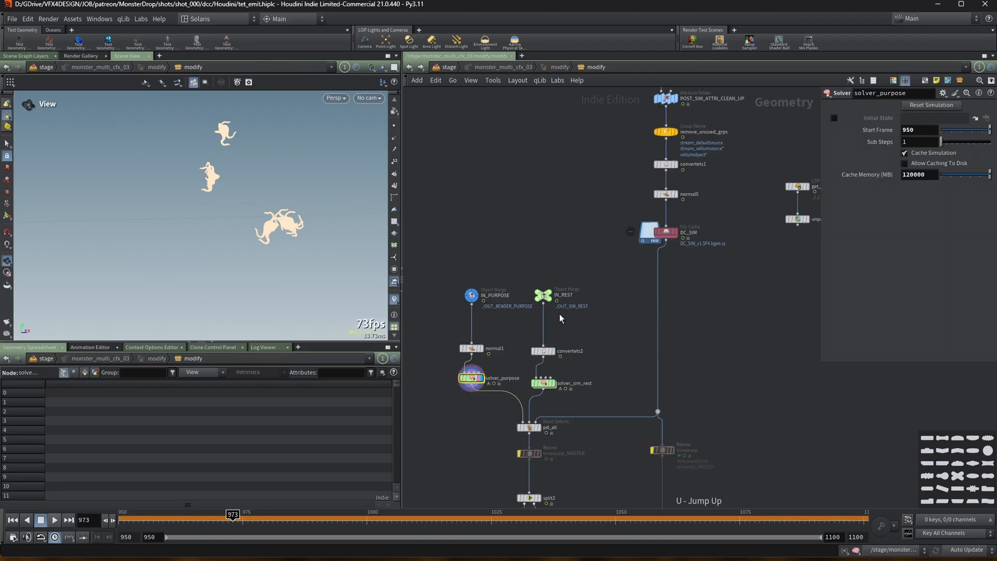
Inside the solver_sim_rest solver, delete its unused delete1 node and return to the parent network.
double_click(543, 383)
drag(532, 299, 578, 338)
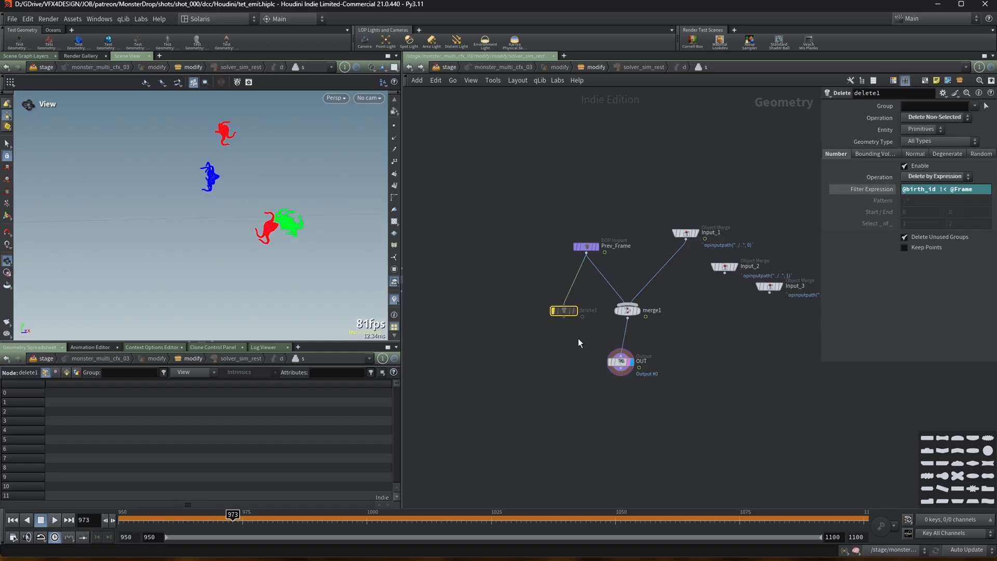
key(Delete)
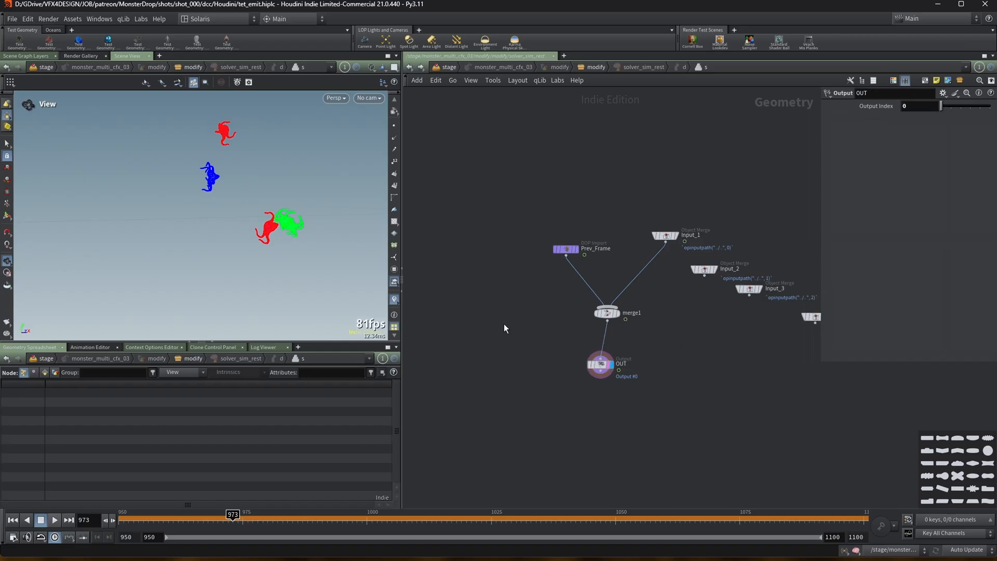
key(u)
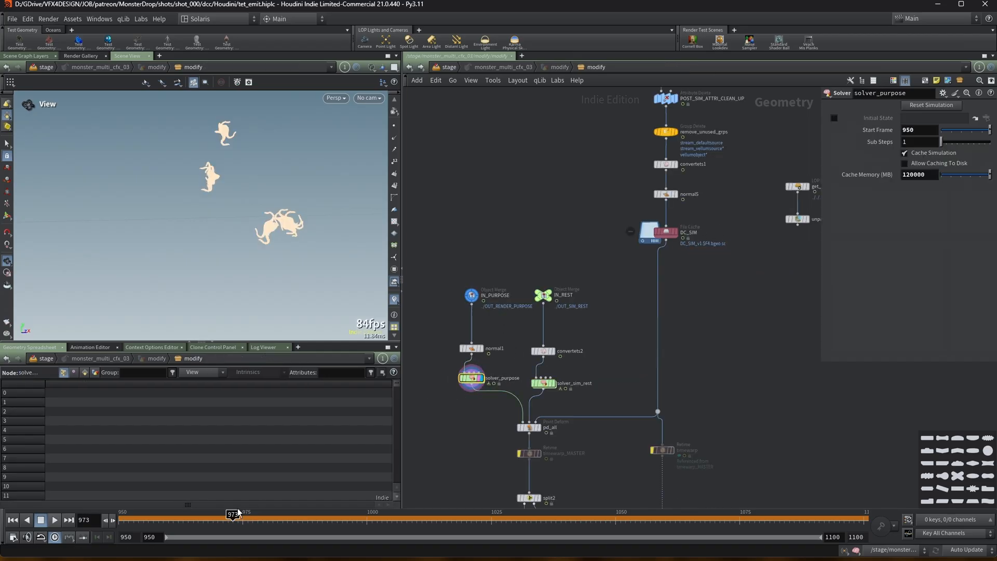
Display the solver_purpose output and play it from the start frame, then stop playback.
drag(234, 514, 116, 510)
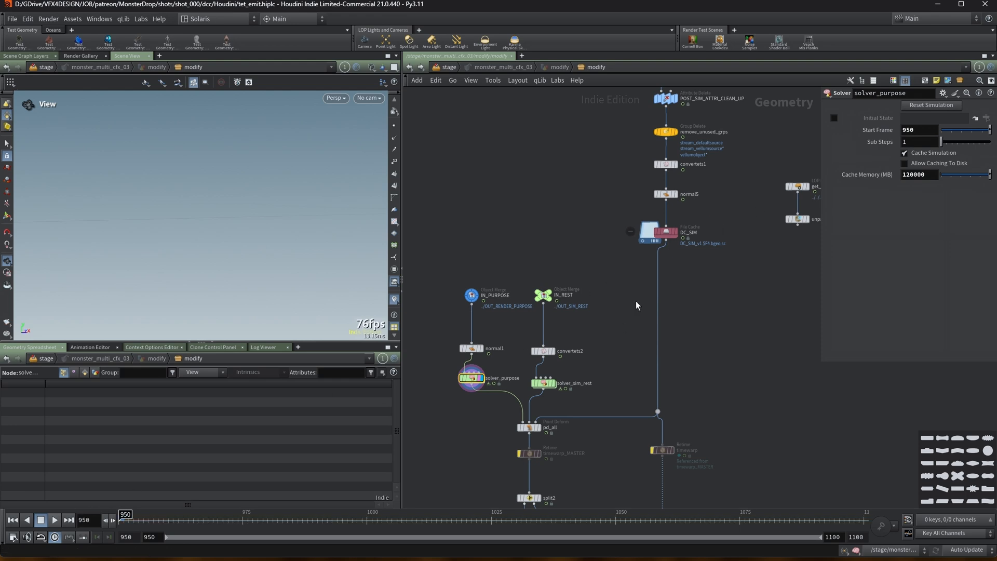
click(666, 232)
drag(163, 514, 115, 507)
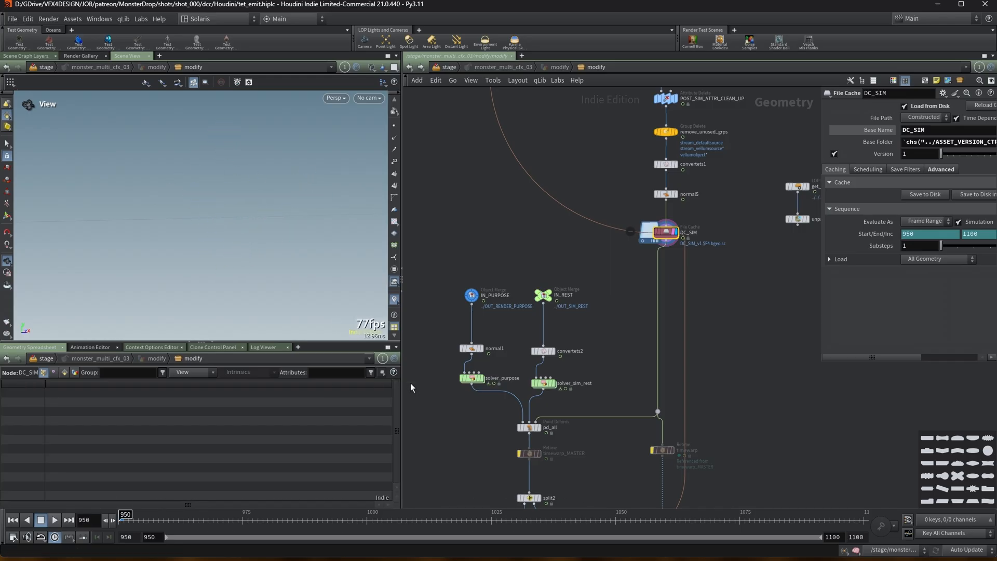
click(481, 381)
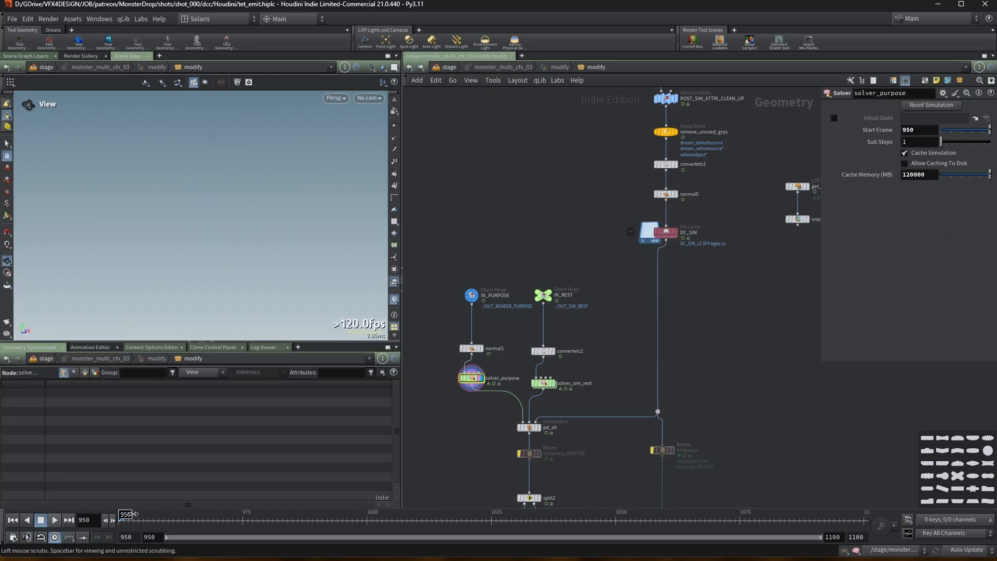
click(55, 520)
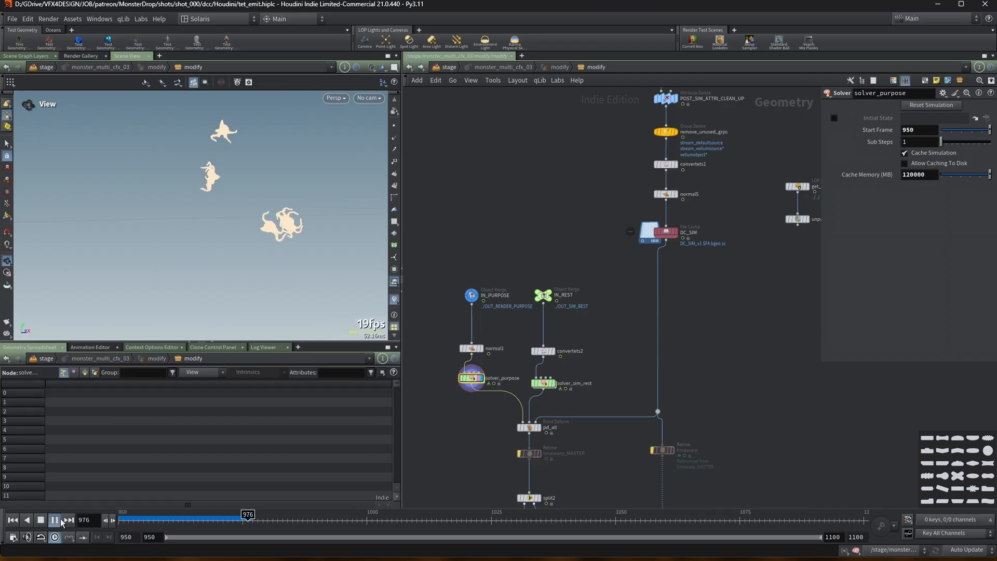
click(40, 520)
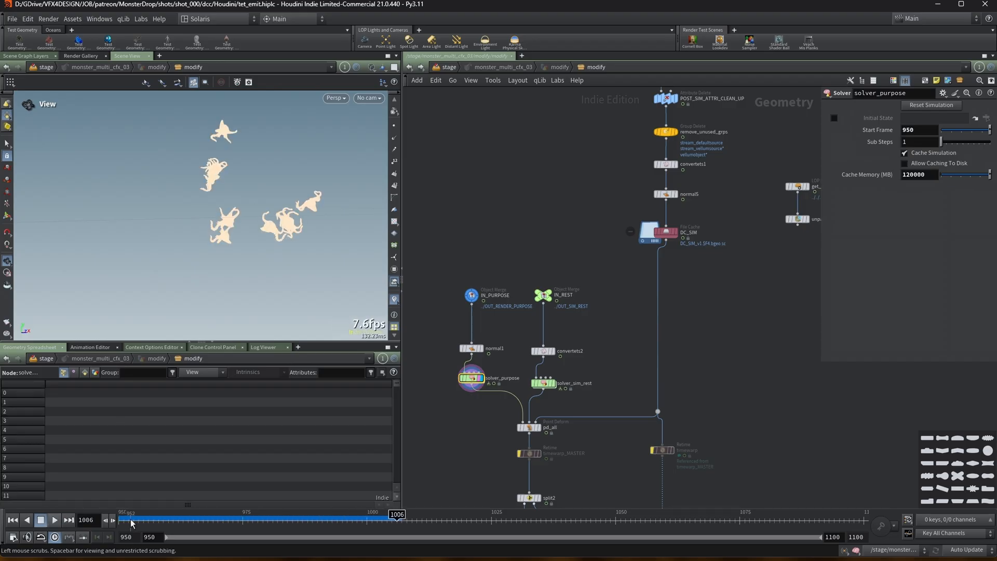
Open solver_sim_rest's contents, return up, and scrub the timeline comparing its output with DC_SIM.
double_click(547, 384)
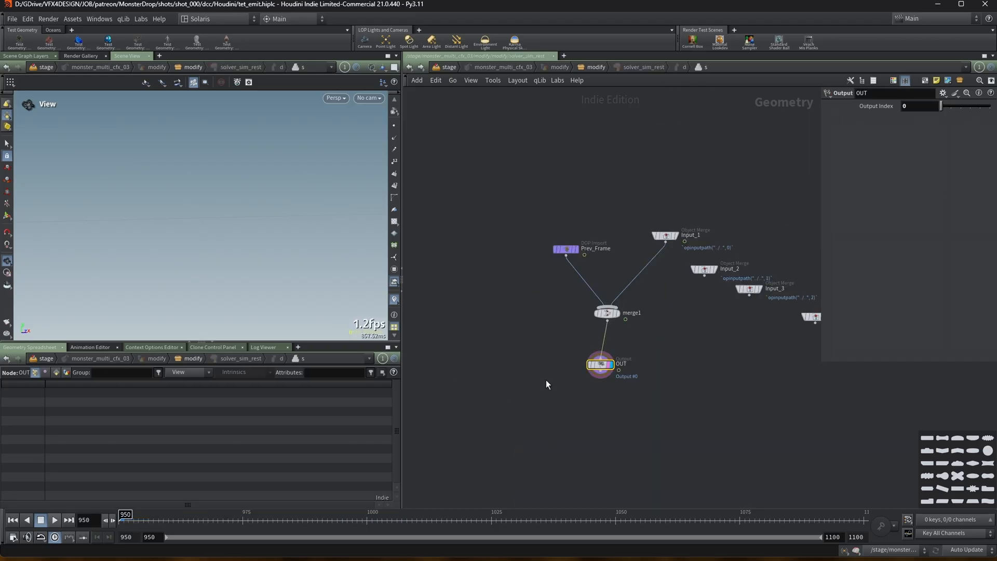
key(u)
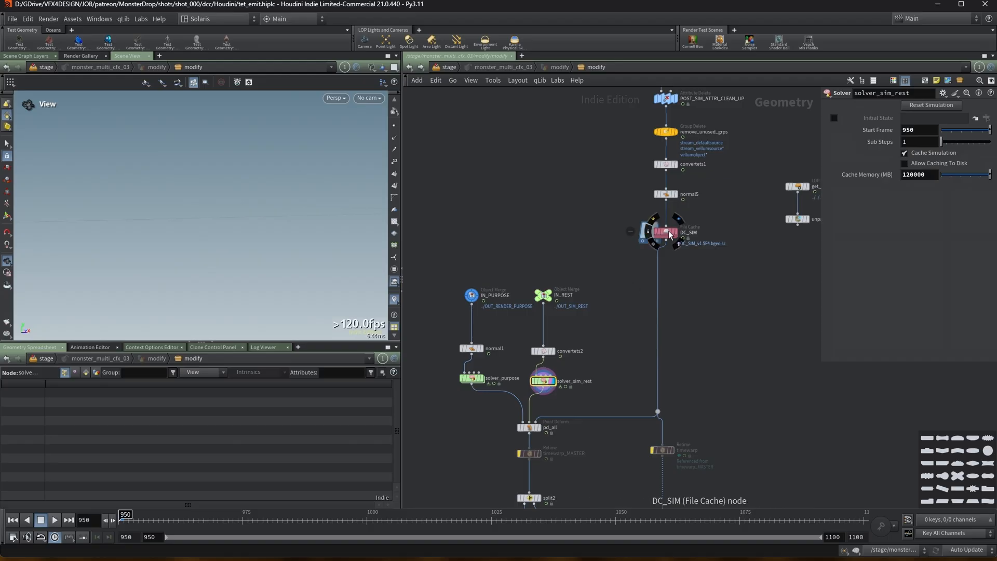
key(Up)
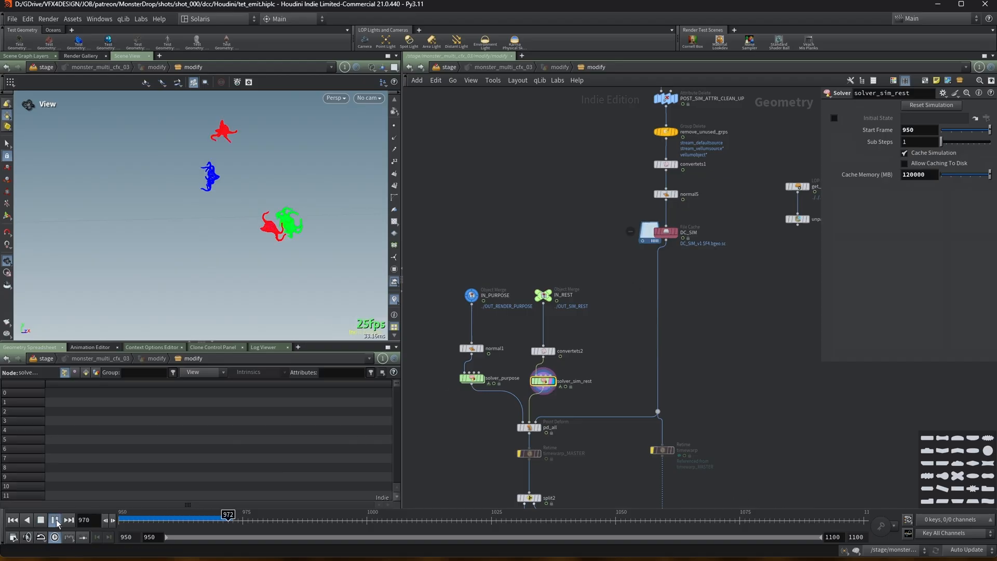
drag(213, 515, 228, 515)
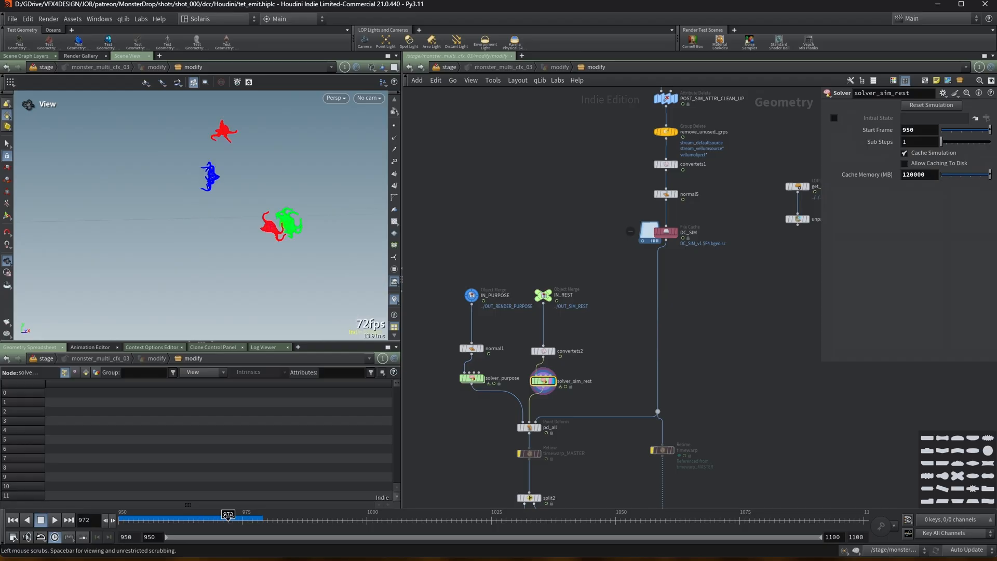
click(665, 231)
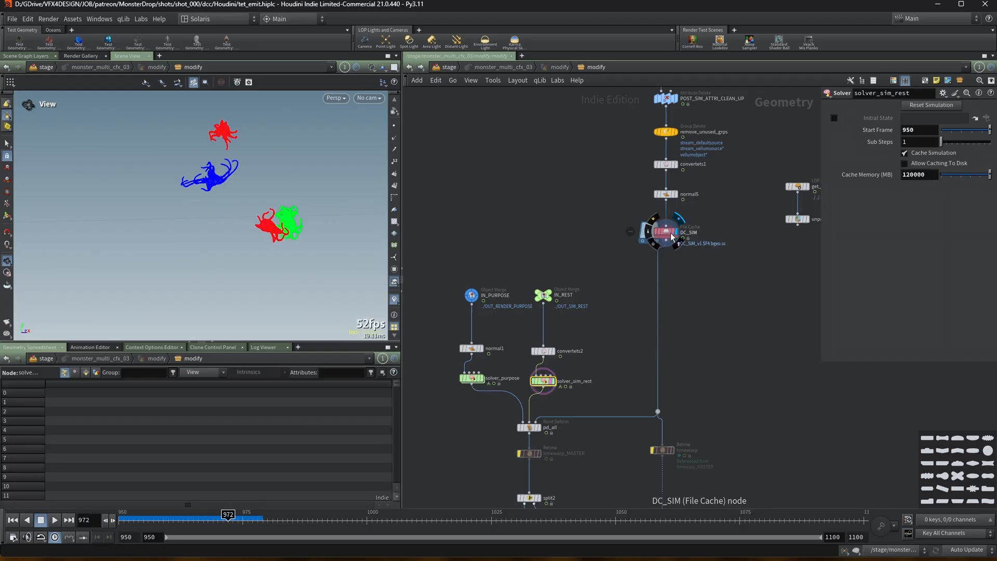
mouse_move(221, 516)
mouse_down()
mouse_move(233, 512)
mouse_move(224, 510)
mouse_up()
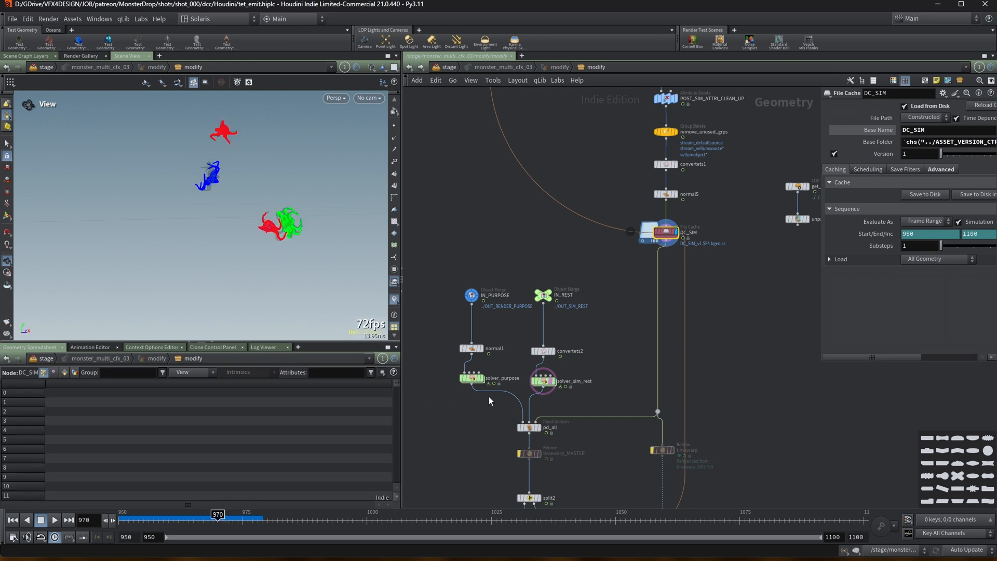
Switch the display between solver_purpose and solver_sim_rest and scrub the timeline to compare them.
click(482, 380)
click(482, 380)
click(483, 379)
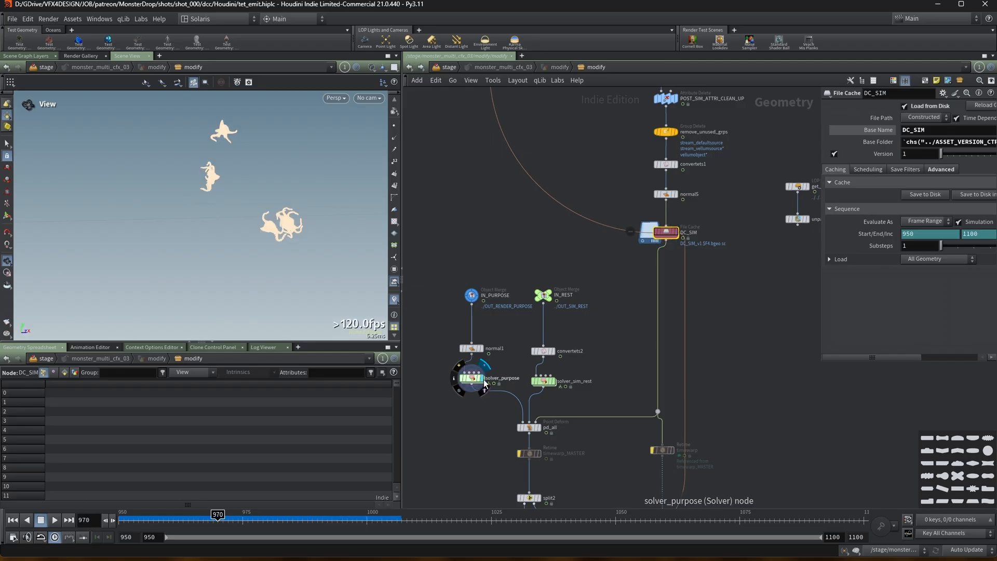
click(553, 383)
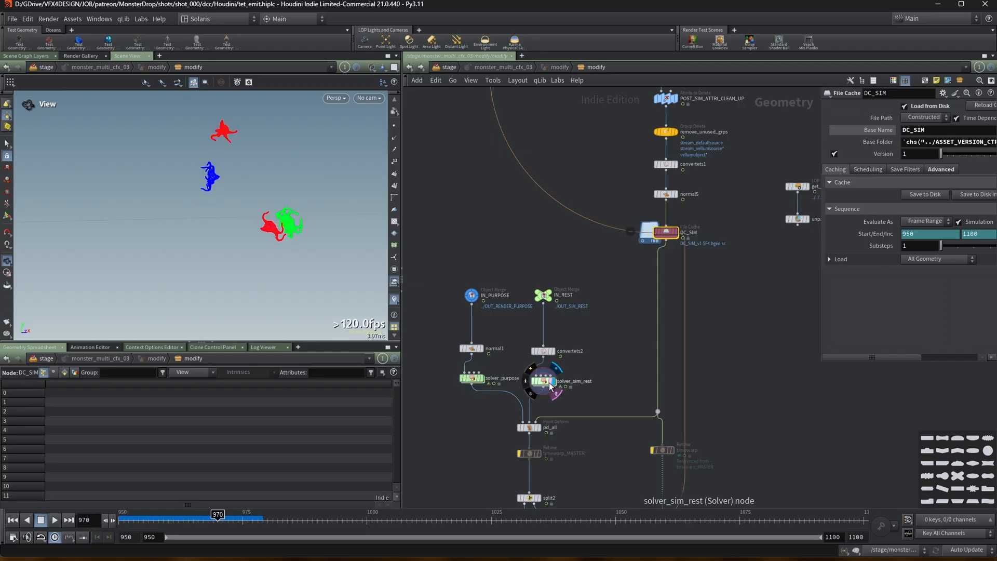
drag(233, 514, 248, 514)
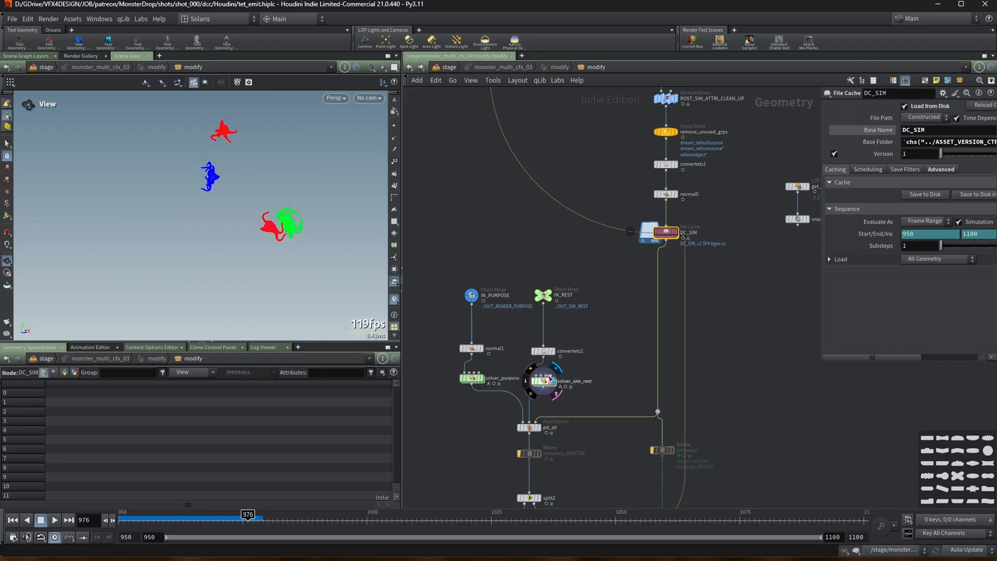
Open the node info for solver_sim_rest and DC_SIM to inspect their geometry details.
click(544, 382)
click(669, 231)
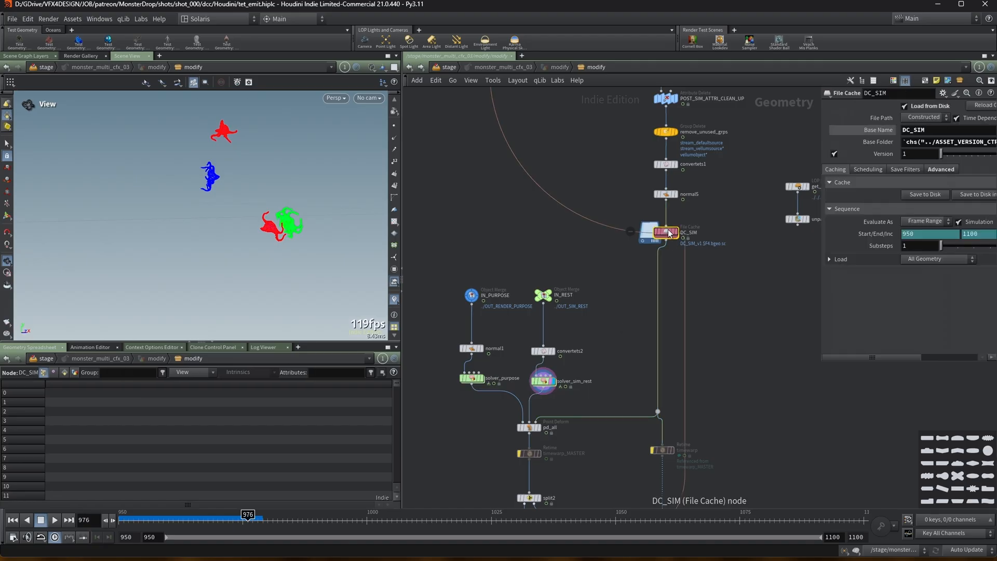
click(543, 382)
middle_click(546, 387)
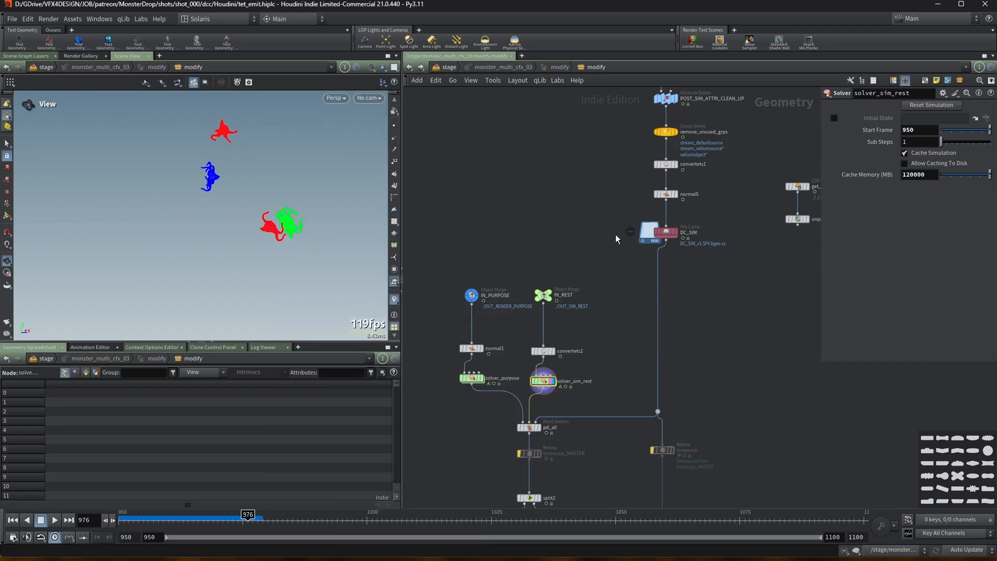
middle_click(663, 233)
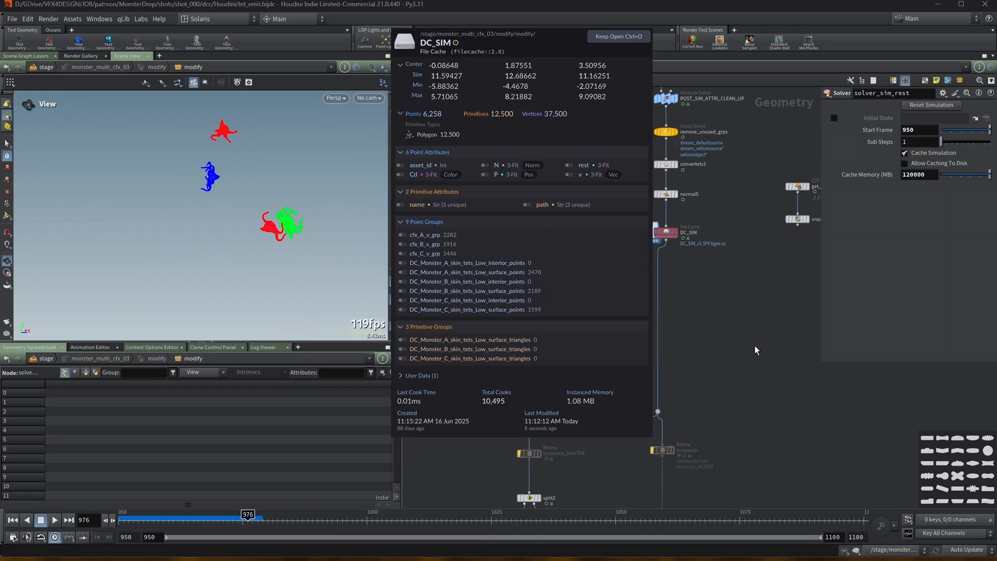
Display the pd_all Point Deform node and show its asset_id attribute in the geometry spreadsheet.
scroll(737, 343, up, 3)
middle_drag(573, 414, 620, 311)
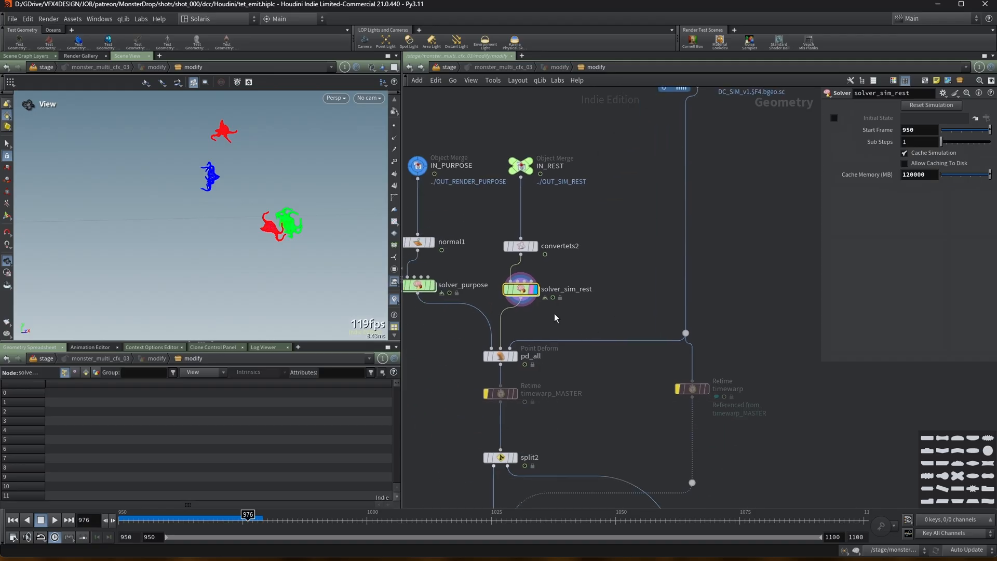
click(514, 356)
click(500, 356)
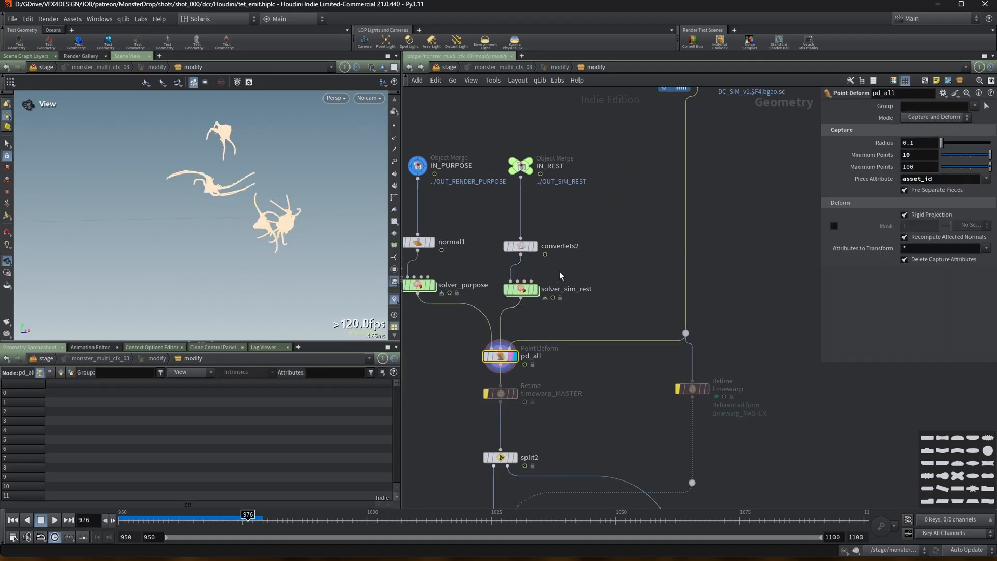
drag(820, 175, 699, 186)
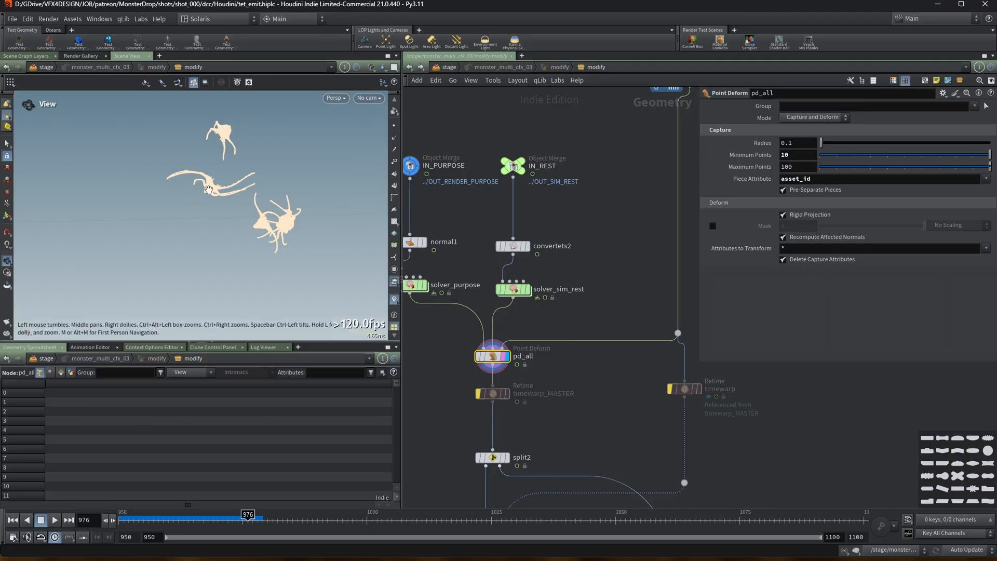
click(180, 373)
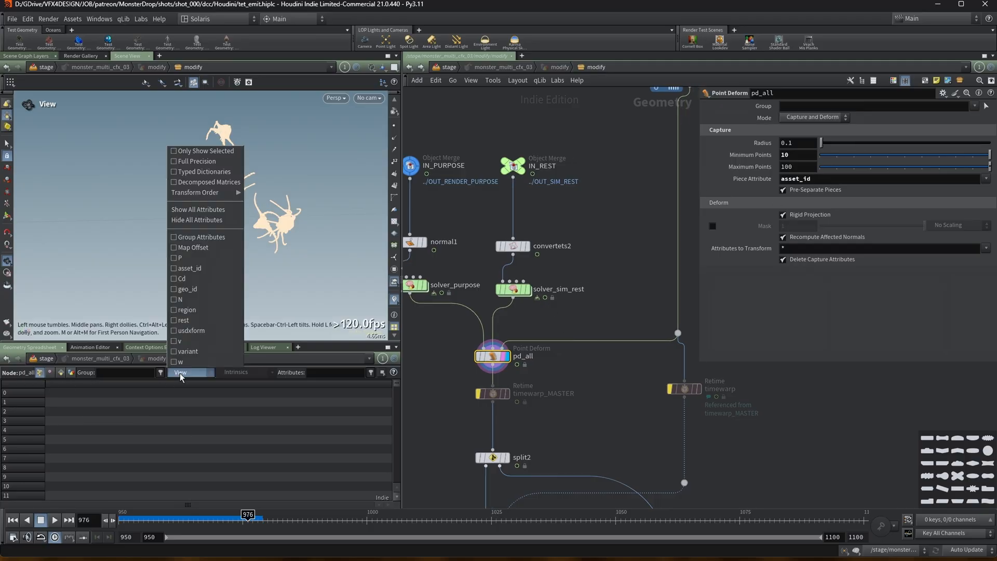
click(179, 268)
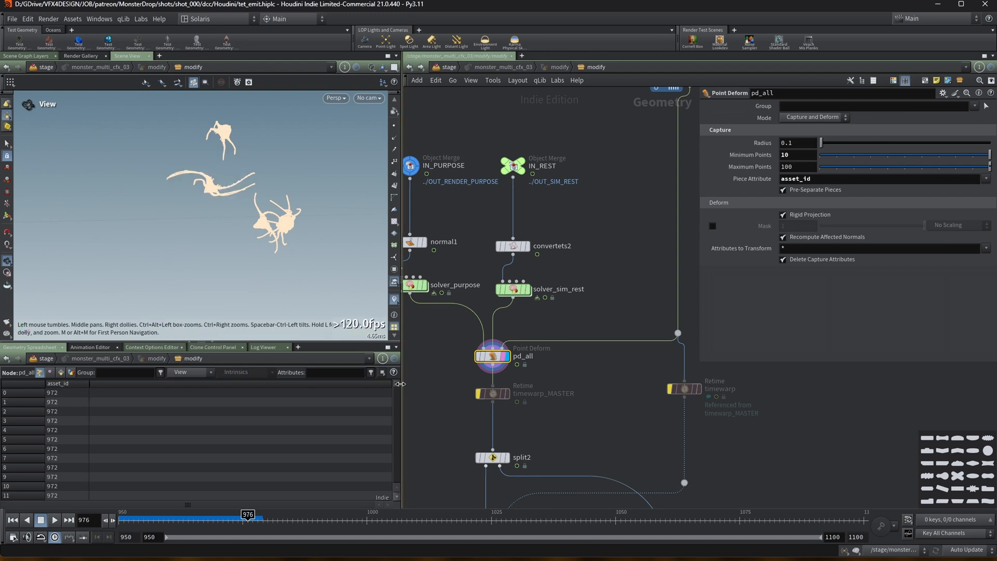
Zoom the viewport onto one monster and briefly template DC_SIM over the pd_all result.
drag(398, 384, 395, 357)
middle_drag(437, 346, 462, 349)
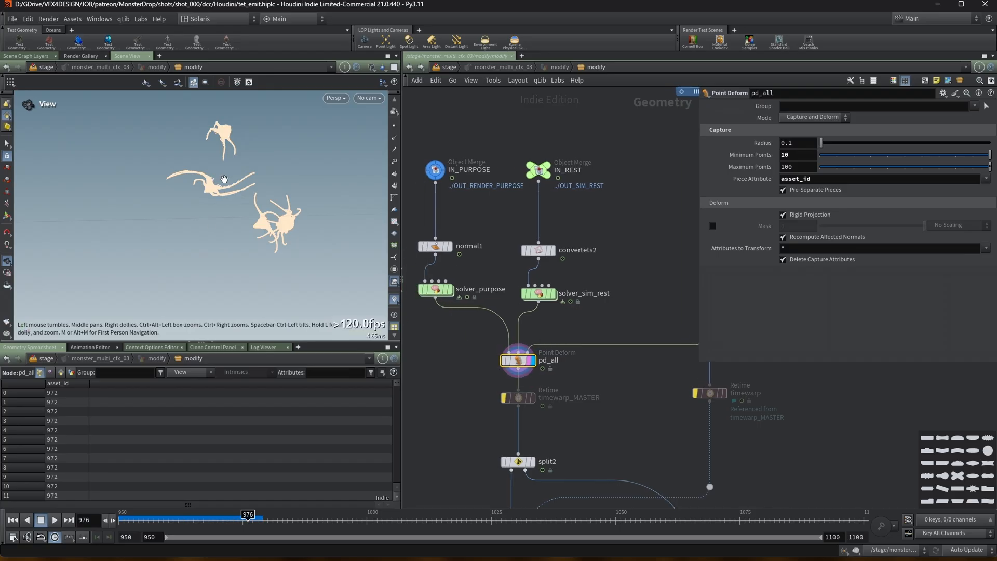
right_drag(285, 224, 377, 166)
middle_drag(295, 185, 204, 196)
right_drag(204, 195, 284, 150)
drag(285, 149, 234, 157)
middle_drag(666, 261, 567, 291)
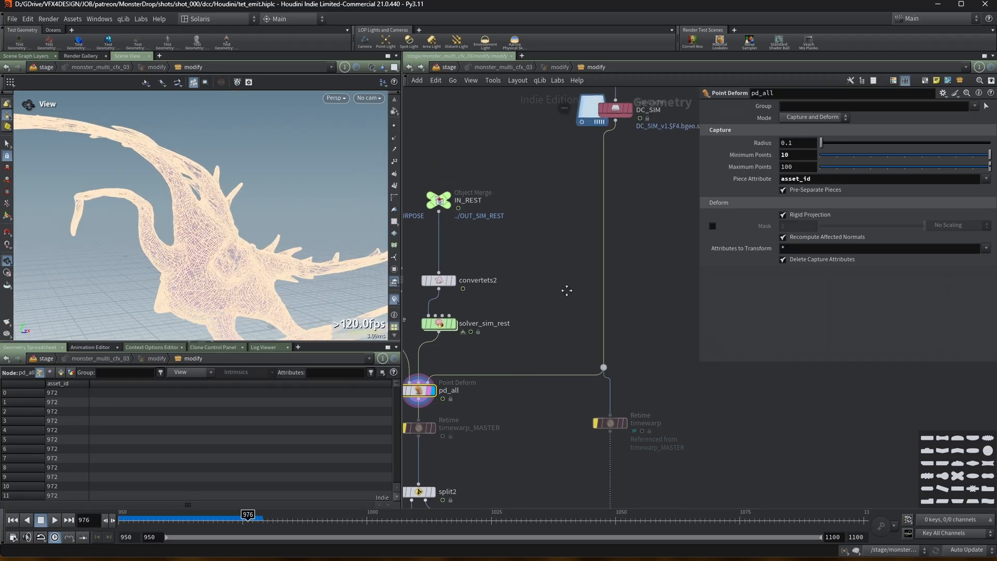
click(634, 110)
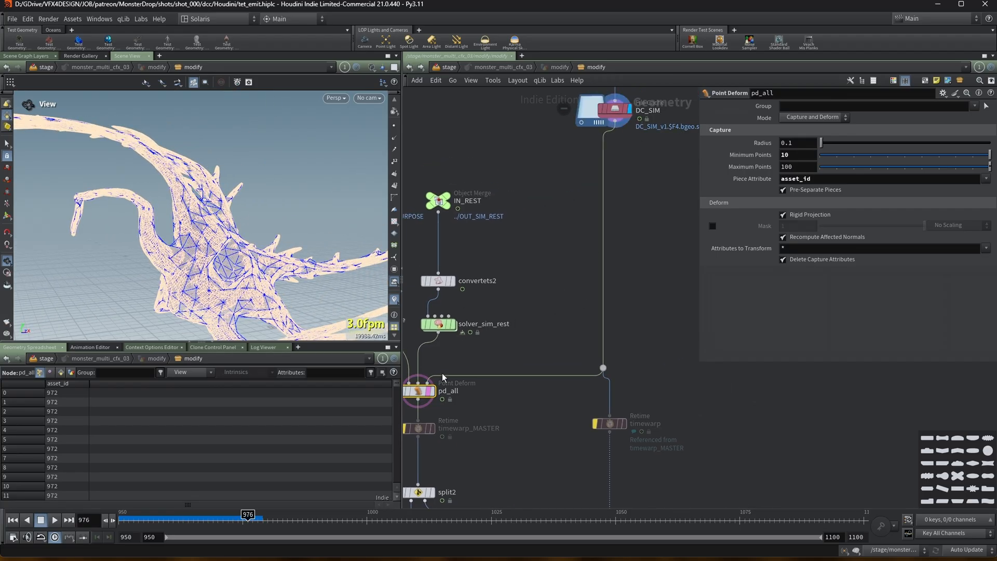
click(434, 392)
Trace IN_PURPOSE upstream to its OUT_RENDER_PURPOSE and OUT_PROXY_PURPOSE sources, then return to pd_all.
middle_drag(449, 358, 519, 346)
middle_drag(455, 226, 491, 248)
click(443, 212)
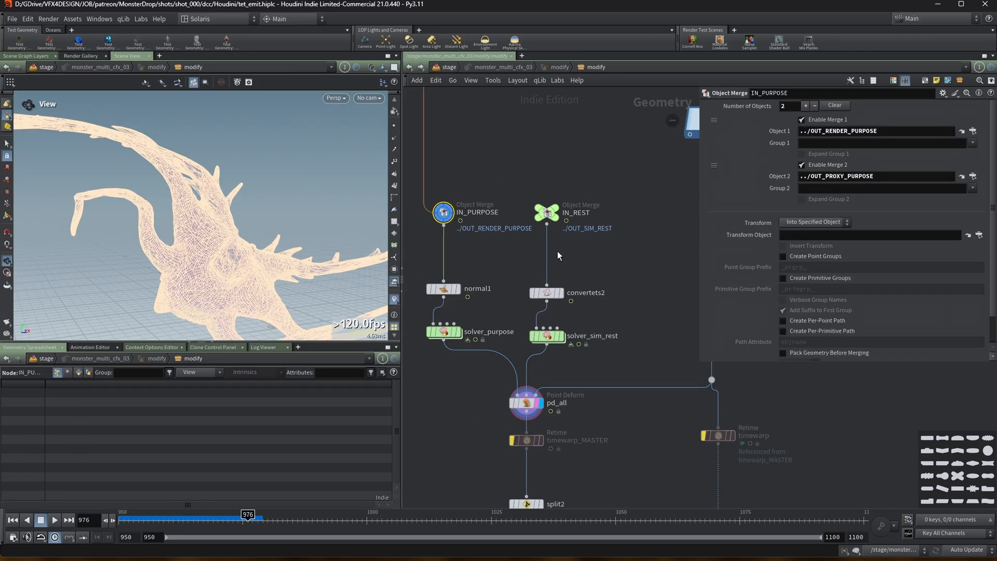
scroll(500, 171, down, 3)
middle_drag(500, 171, 460, 393)
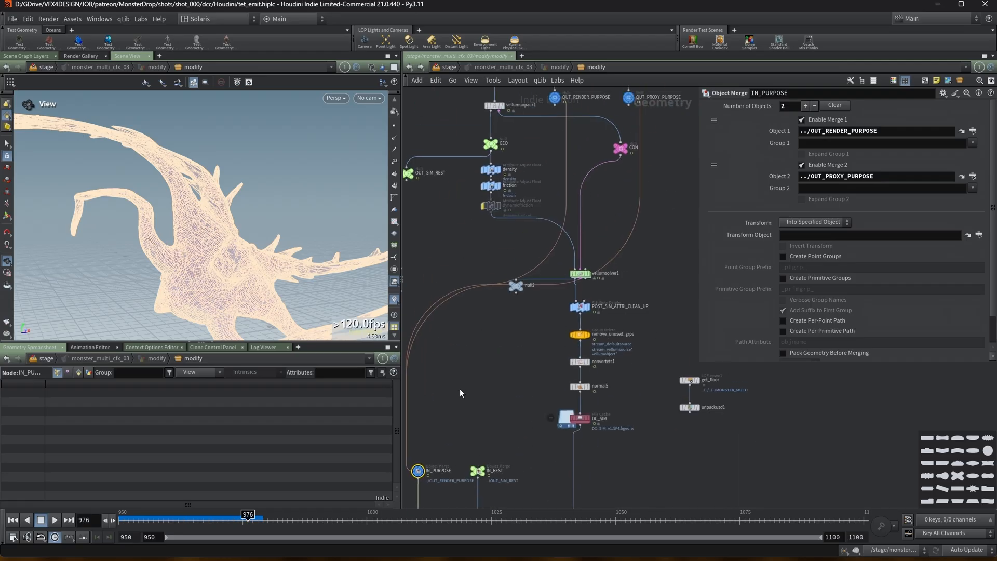
middle_drag(555, 114, 552, 174)
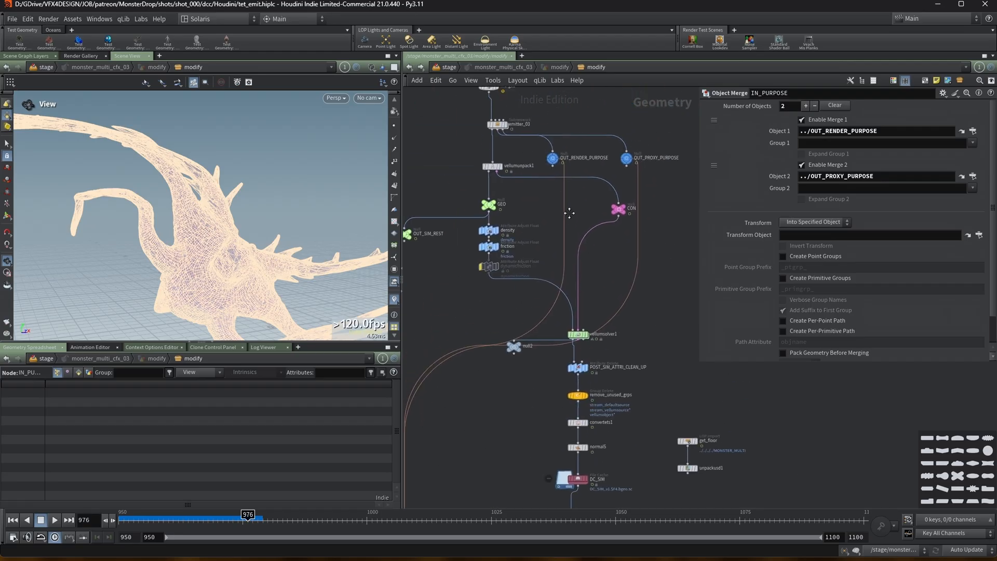
click(552, 158)
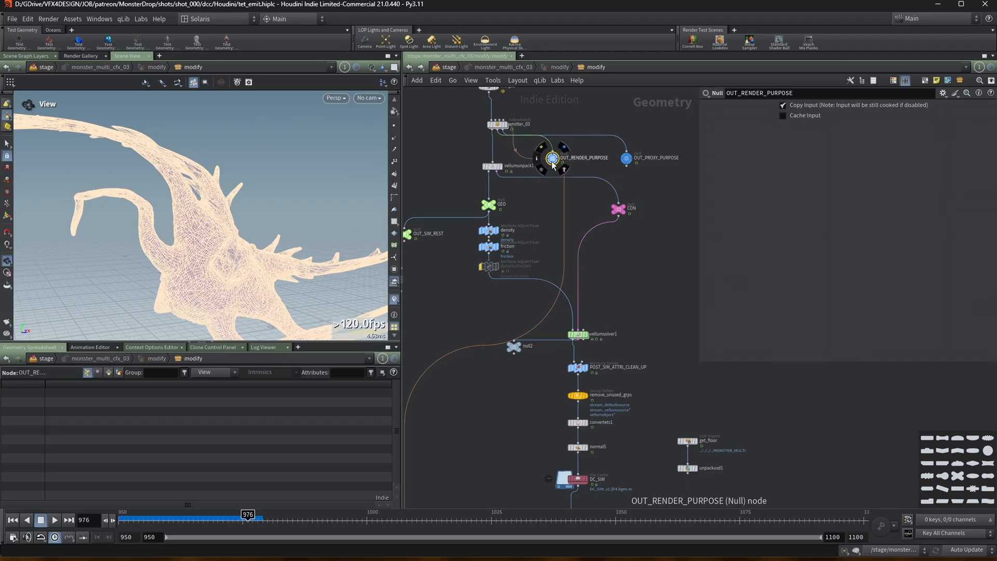
middle_drag(553, 248, 617, 178)
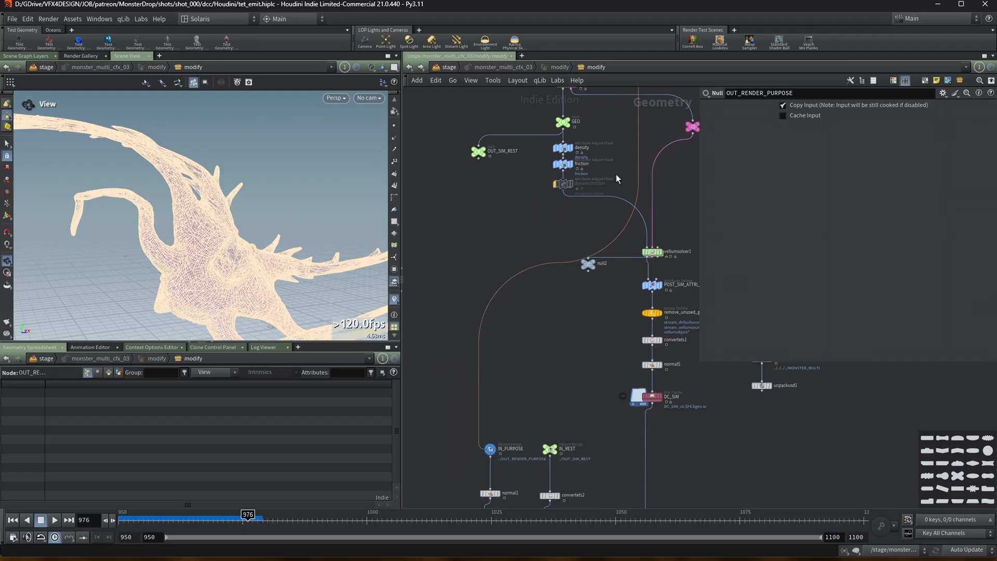
click(491, 452)
middle_drag(550, 364, 473, 440)
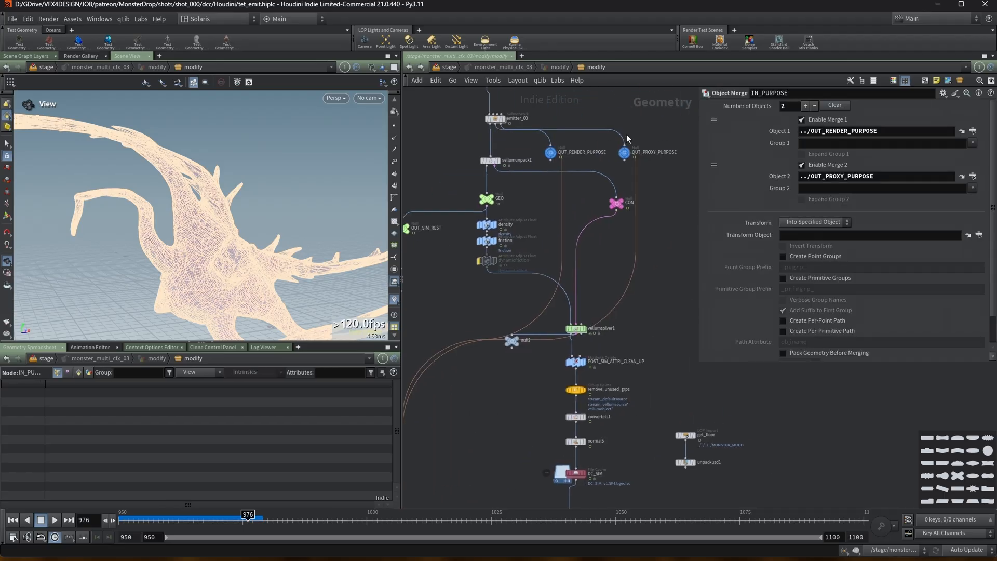
click(625, 151)
middle_drag(412, 503, 497, 219)
click(496, 358)
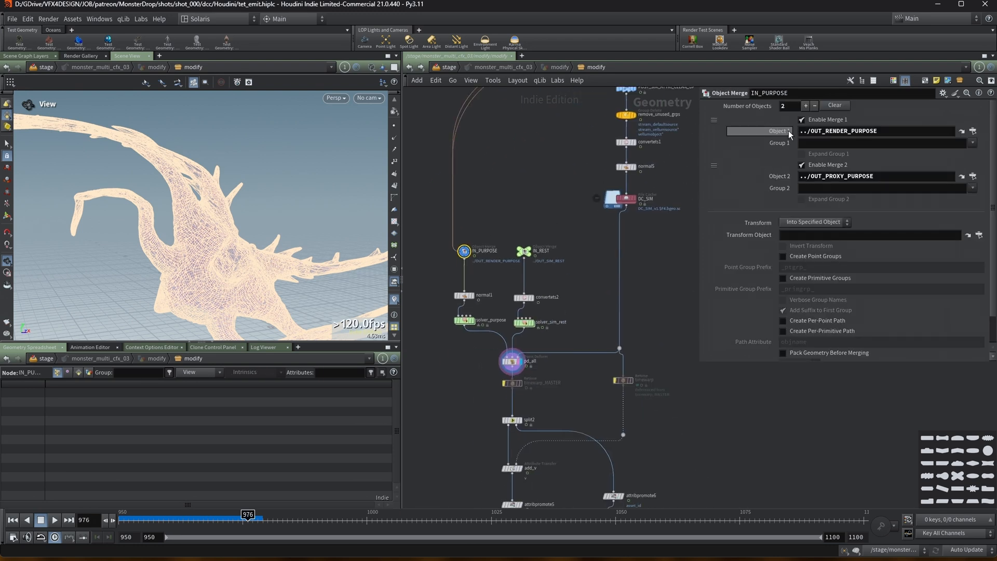
Select both Retime timewarp nodes below pd_all to review their time settings.
middle_drag(462, 409, 471, 367)
right_drag(137, 179, 169, 172)
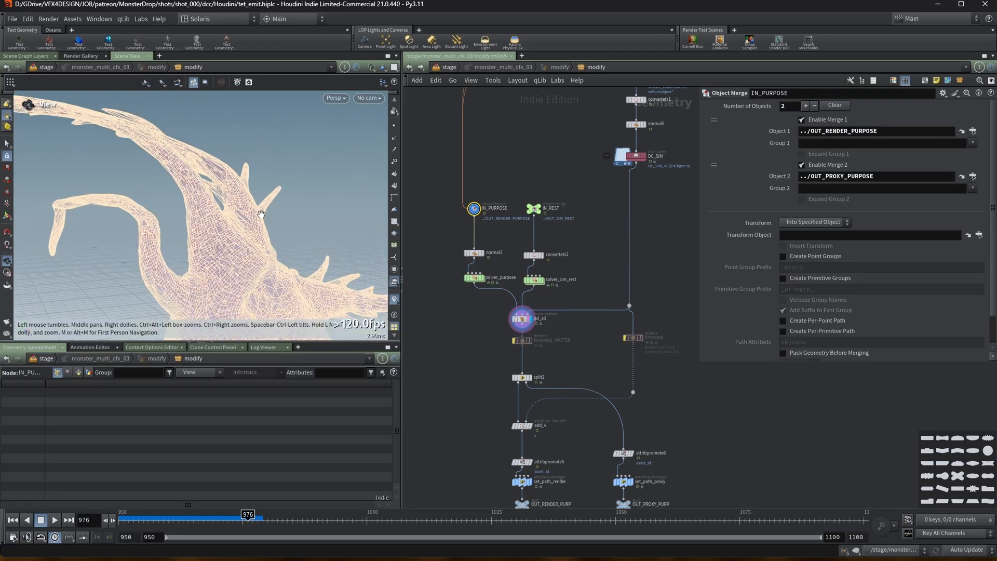
middle_drag(449, 343, 417, 256)
scroll(417, 256, up, 1)
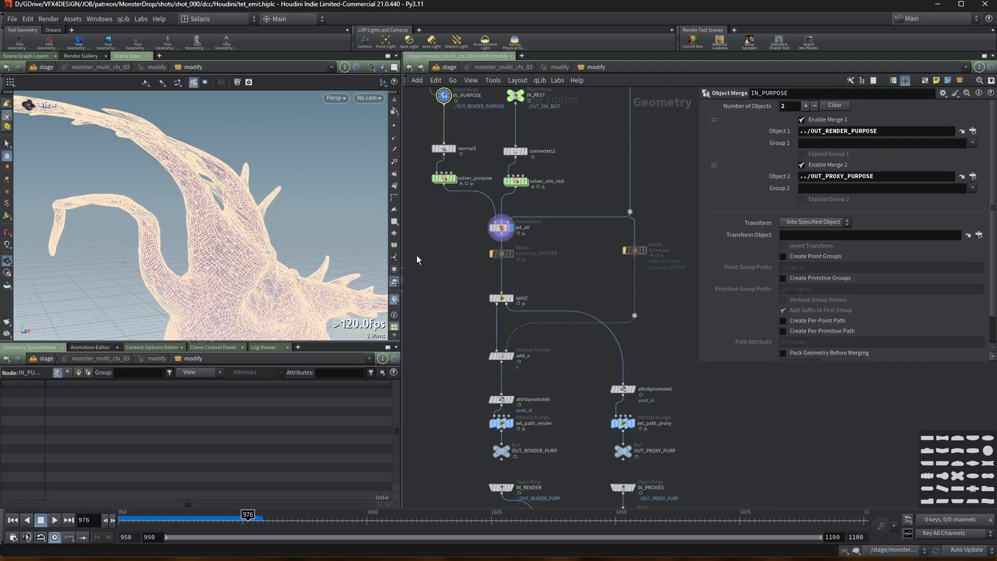
drag(452, 248, 653, 271)
middle_drag(574, 294, 569, 252)
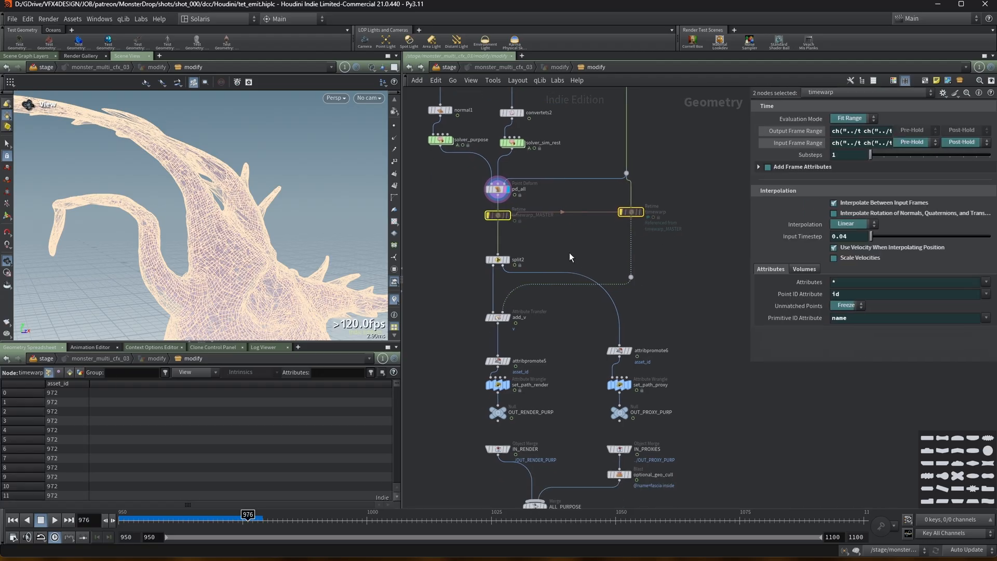
scroll(566, 252, up, 1)
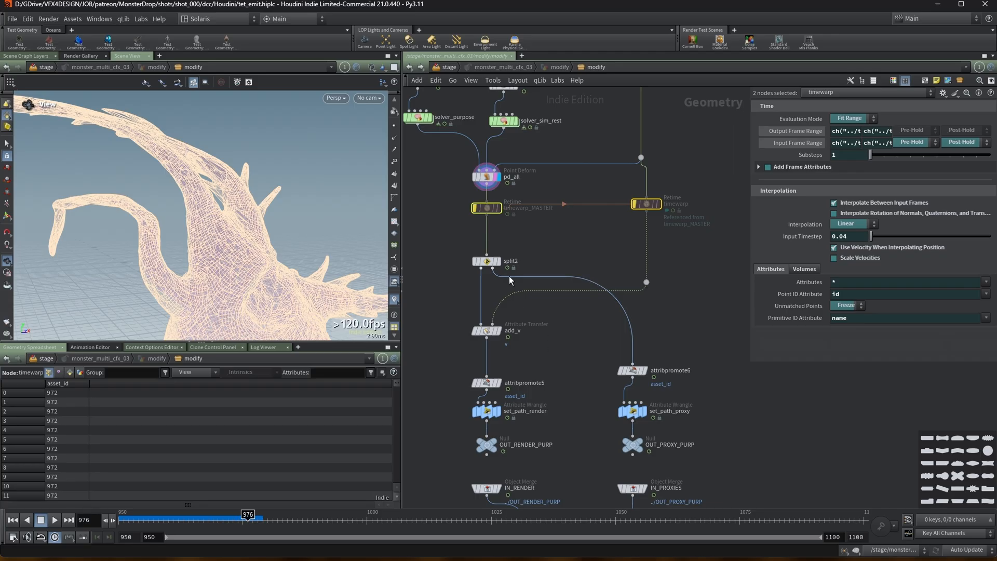
Step the display down the chain through split2, add_v and attribpromote5 to inspect each result.
click(497, 262)
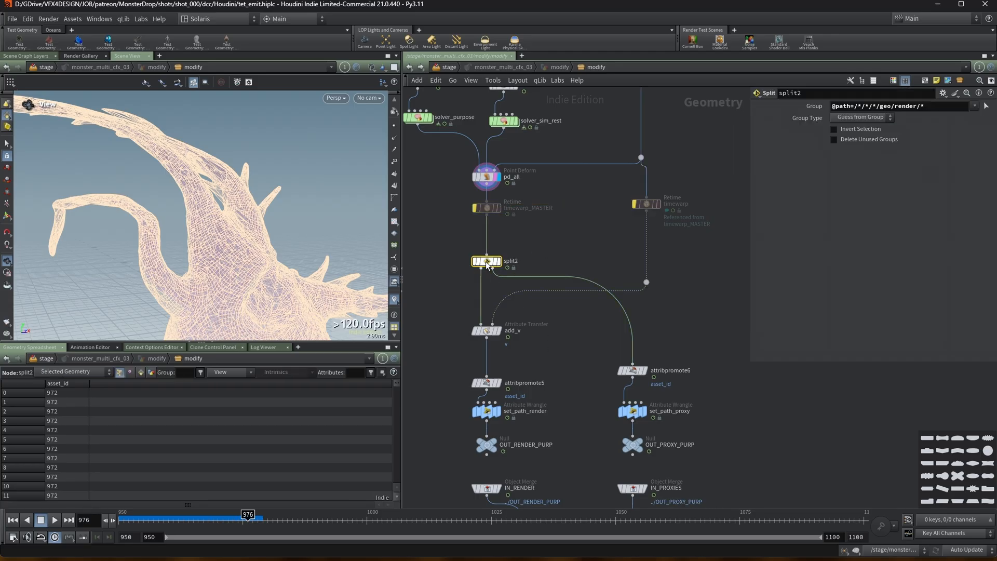
click(498, 262)
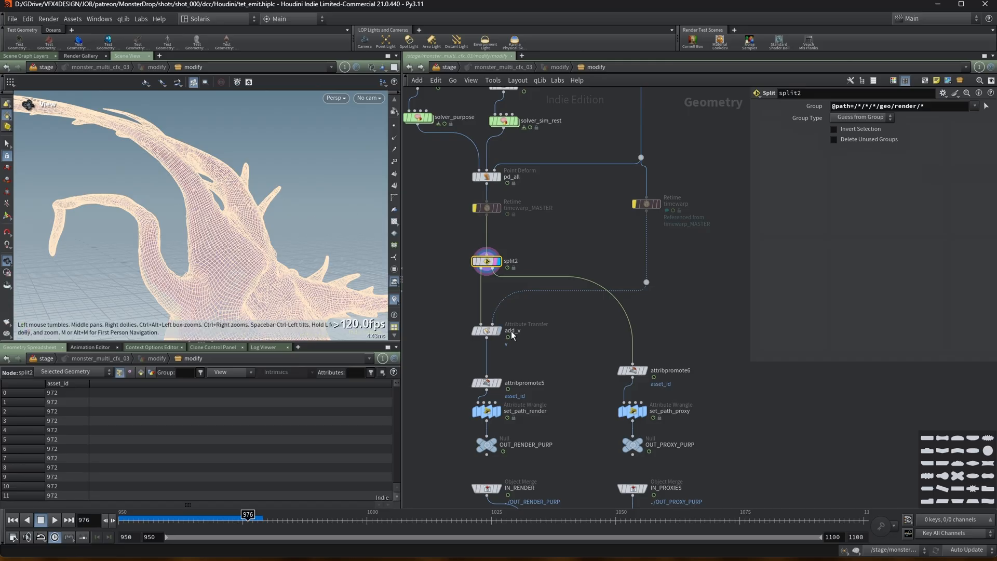
click(486, 334)
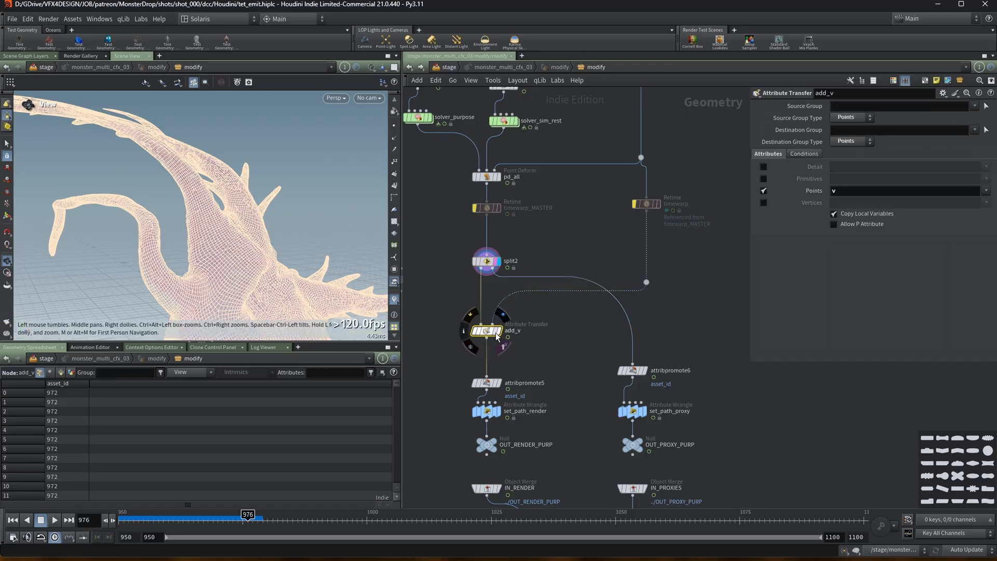
click(498, 331)
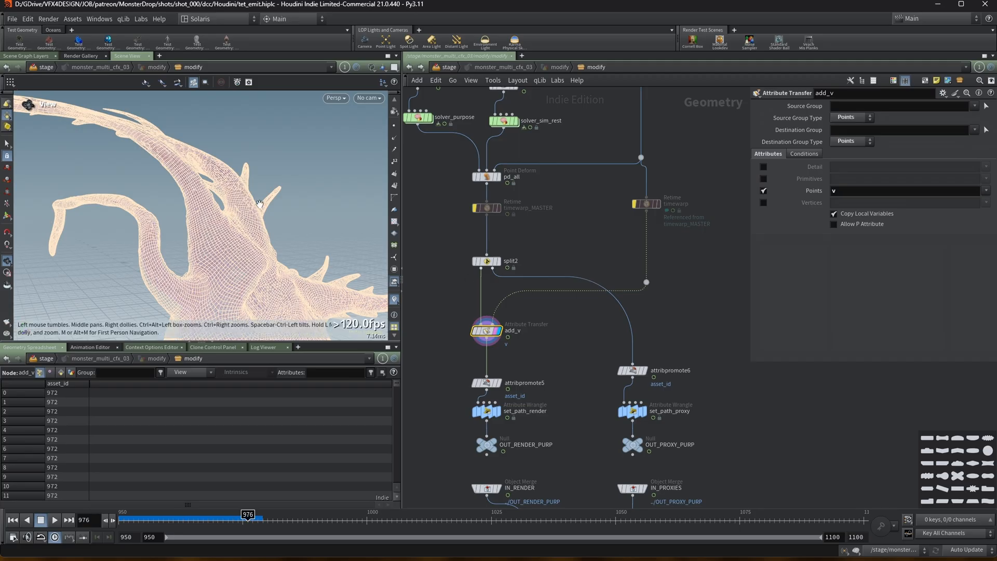
middle_drag(577, 369, 565, 341)
drag(431, 344, 489, 436)
drag(561, 337, 633, 454)
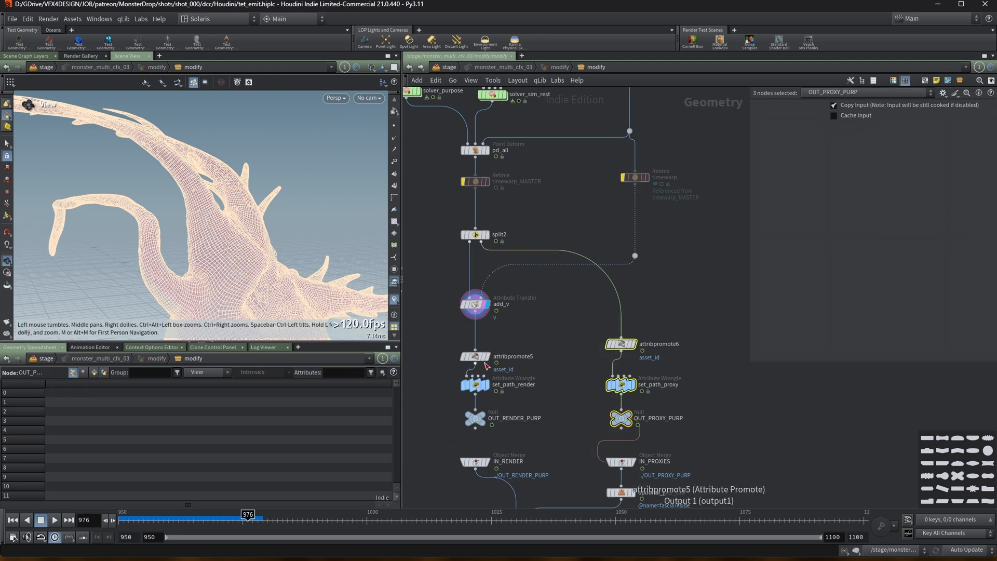
click(475, 357)
Display set_path_render and review its primitive name and path attributes in the spreadsheet.
middle_drag(686, 335, 681, 307)
middle_drag(550, 298, 562, 276)
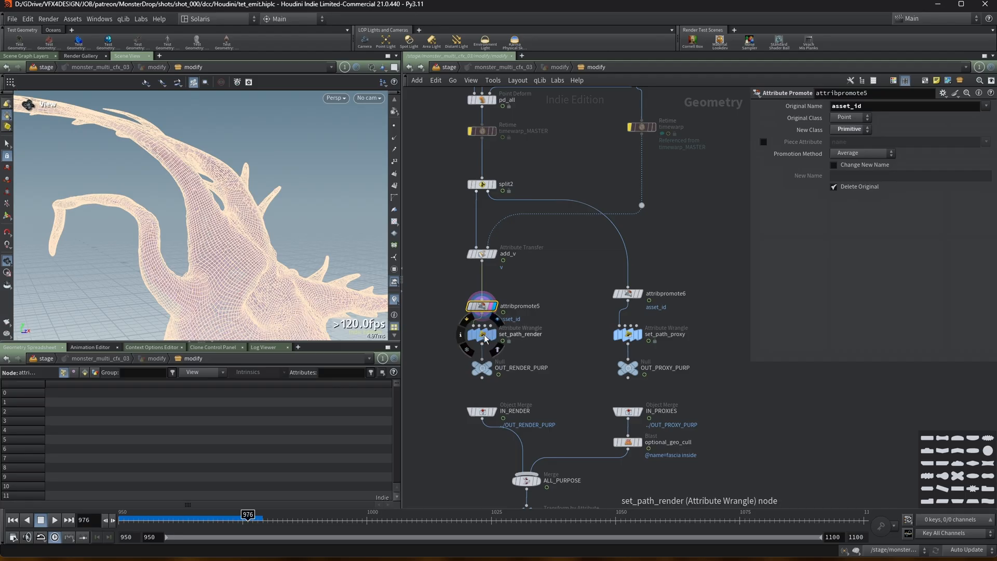
click(482, 334)
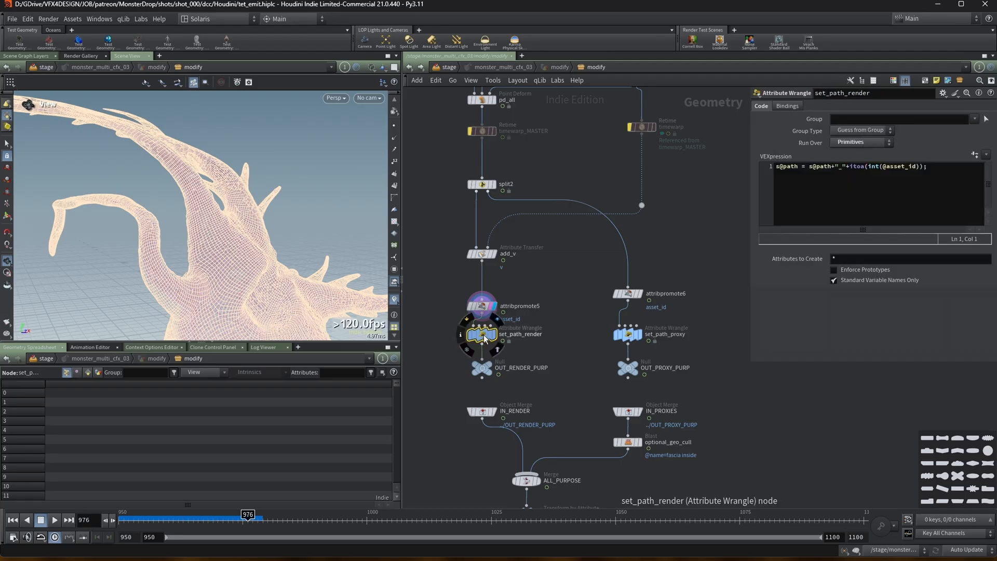
click(491, 338)
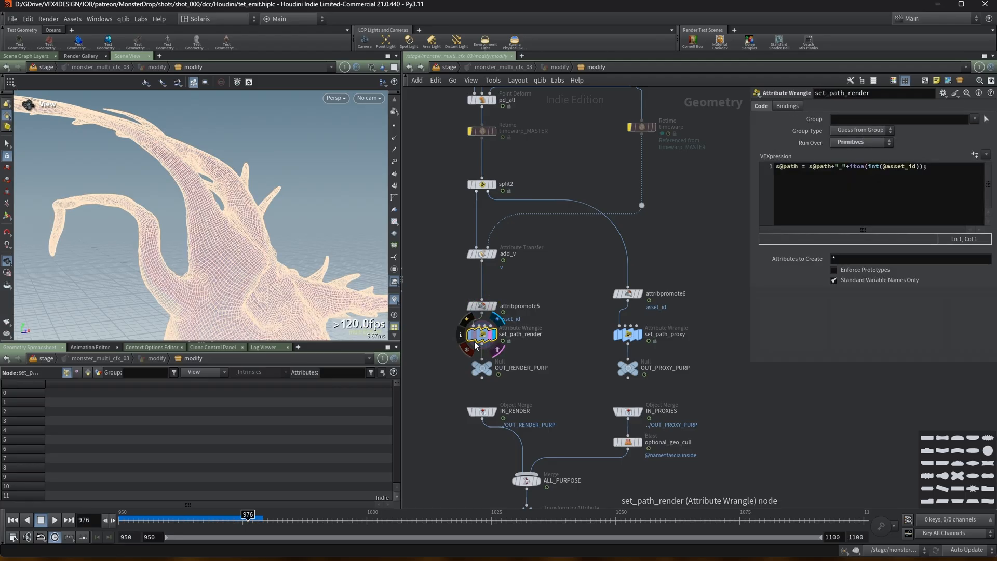
click(88, 373)
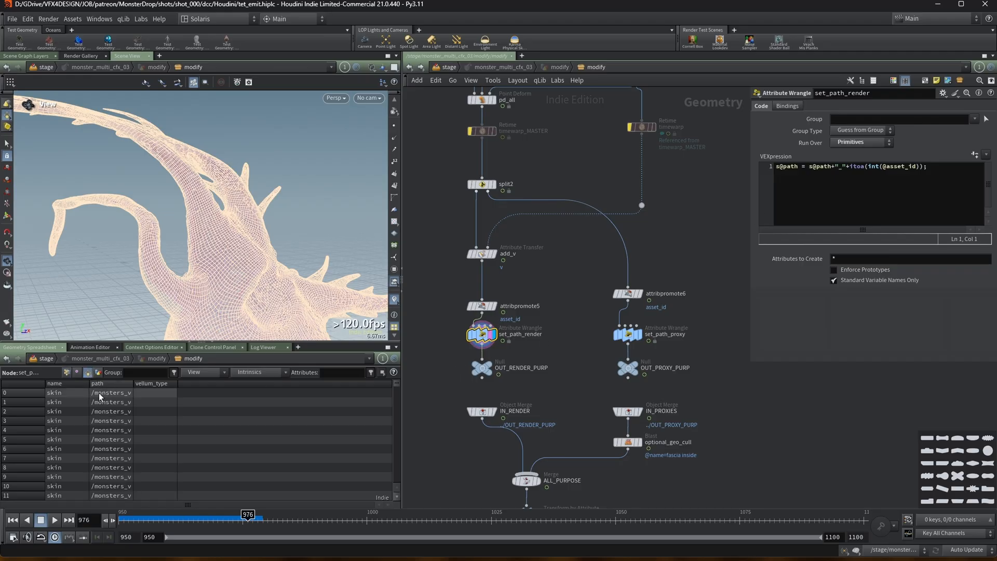
drag(176, 383, 307, 388)
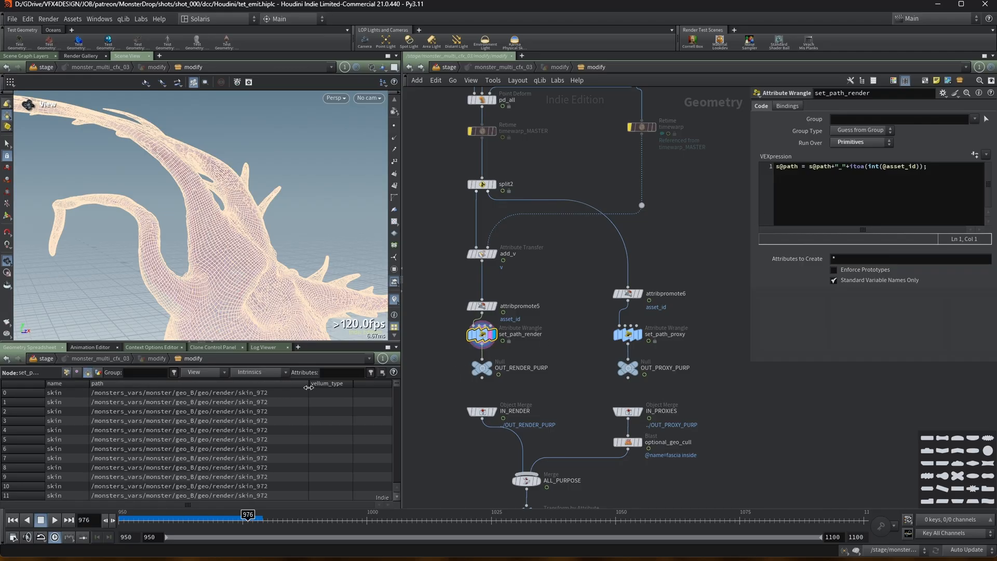
drag(396, 388, 396, 474)
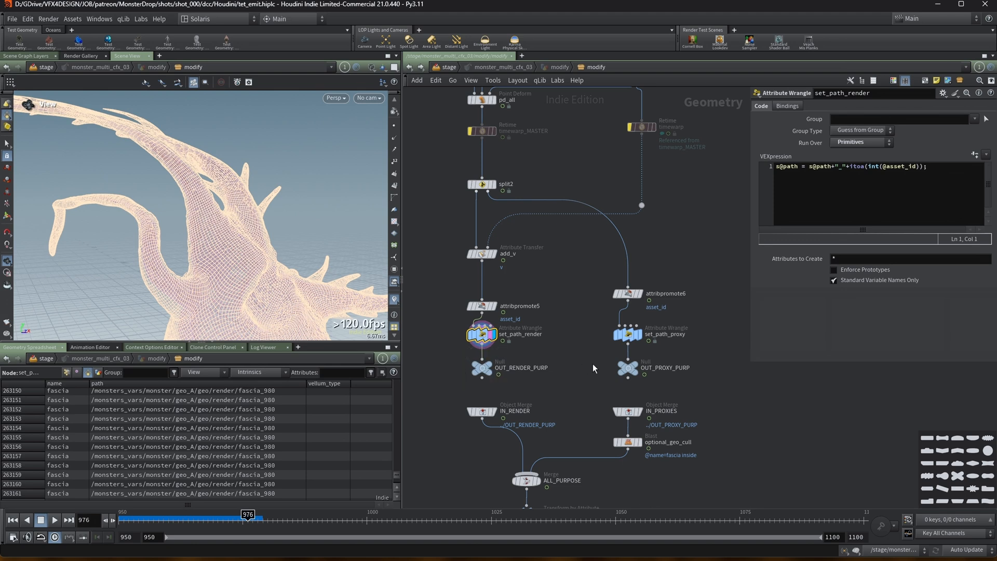
Display OUT_PROXY_PURP and scroll down the network toward the DC_REMESH cache.
click(635, 374)
scroll(481, 422, down, 2)
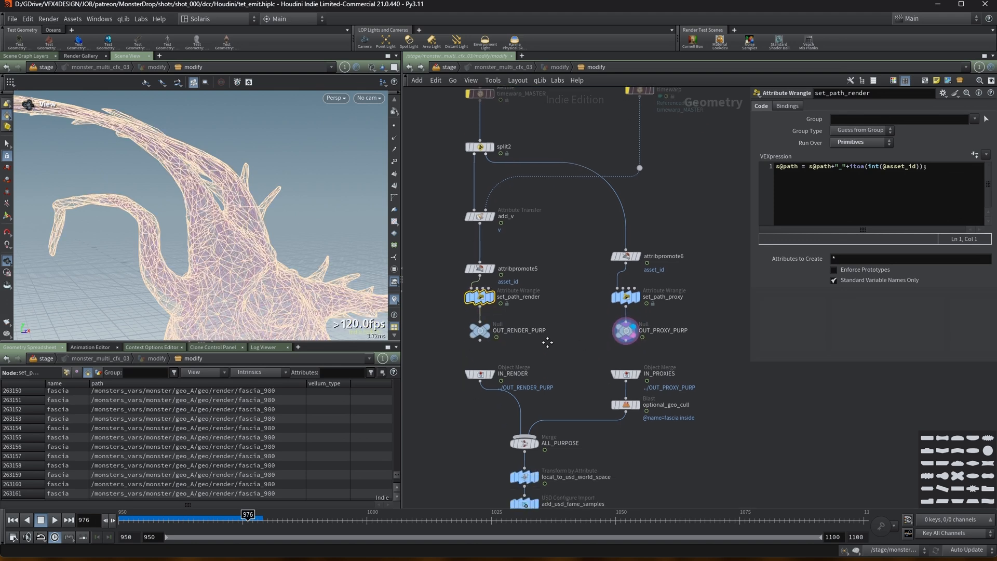
middle_drag(476, 423, 474, 369)
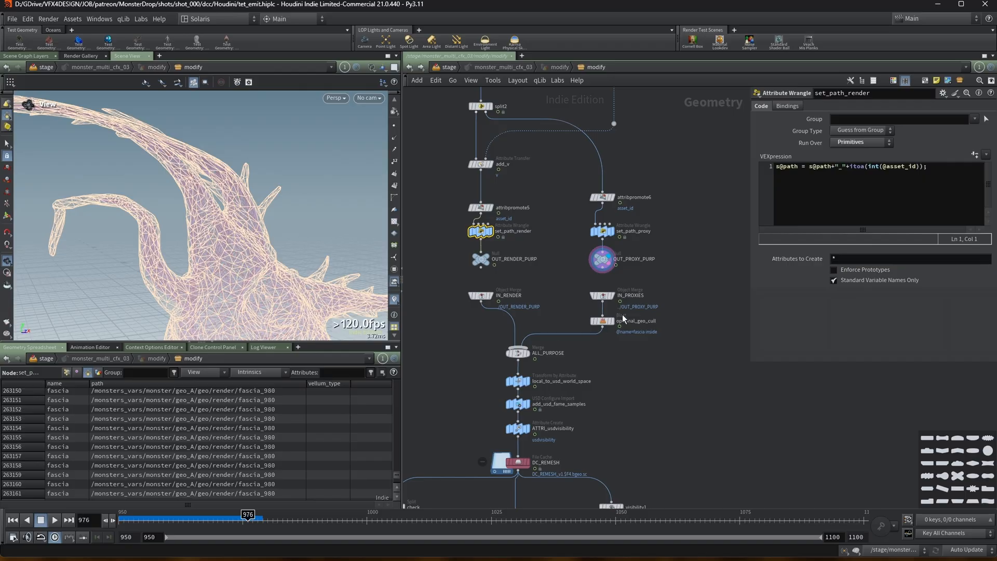
Inspect the IN_PROXIES merge and display the optional_geo_cull blast to review its fascia-inside group in the viewport.
click(613, 297)
scroll(228, 204, down, 5)
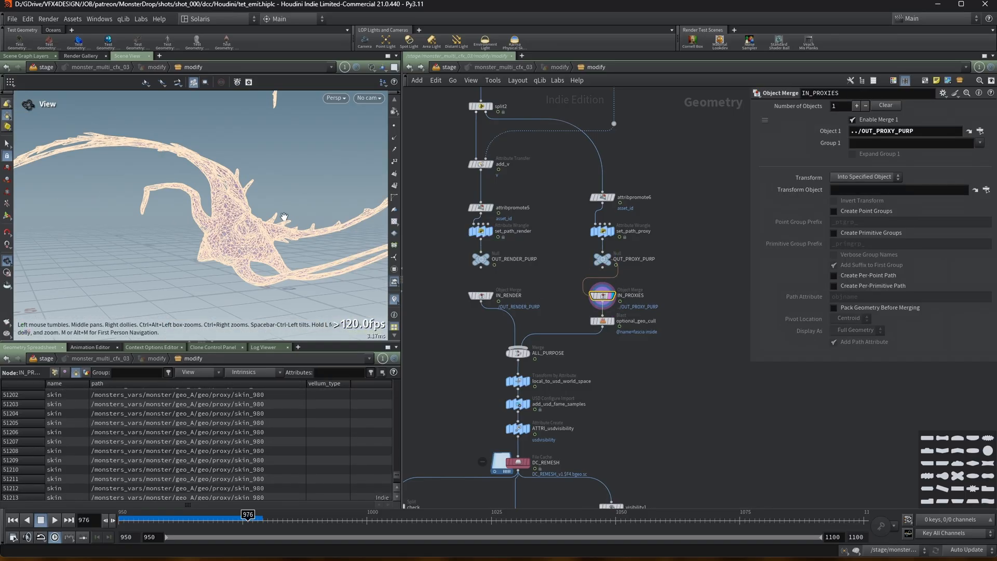
scroll(193, 206, up, 4)
middle_drag(193, 207, 172, 173)
click(602, 321)
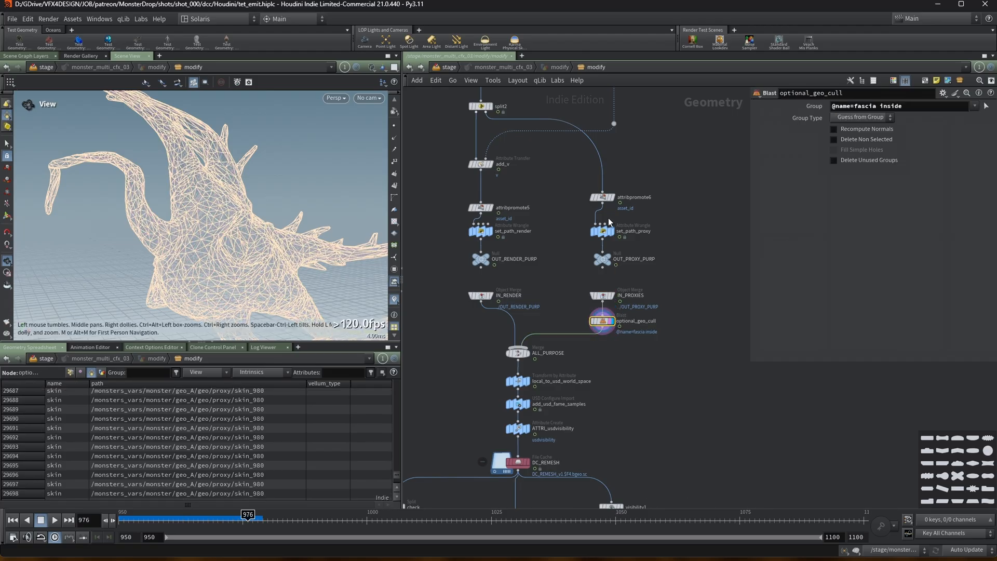
drag(178, 183, 244, 176)
middle_drag(605, 372, 617, 332)
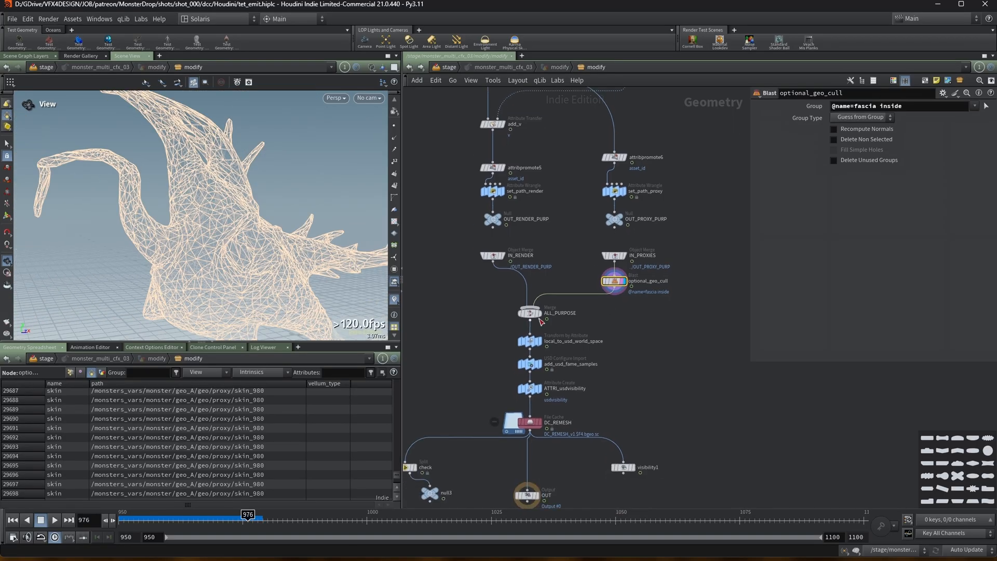
Step the display through local_to_usd_world_space, add_usd_fame_samples, ATTRI_usdvisibility and IN_RENDER to review their settings.
click(541, 346)
click(541, 347)
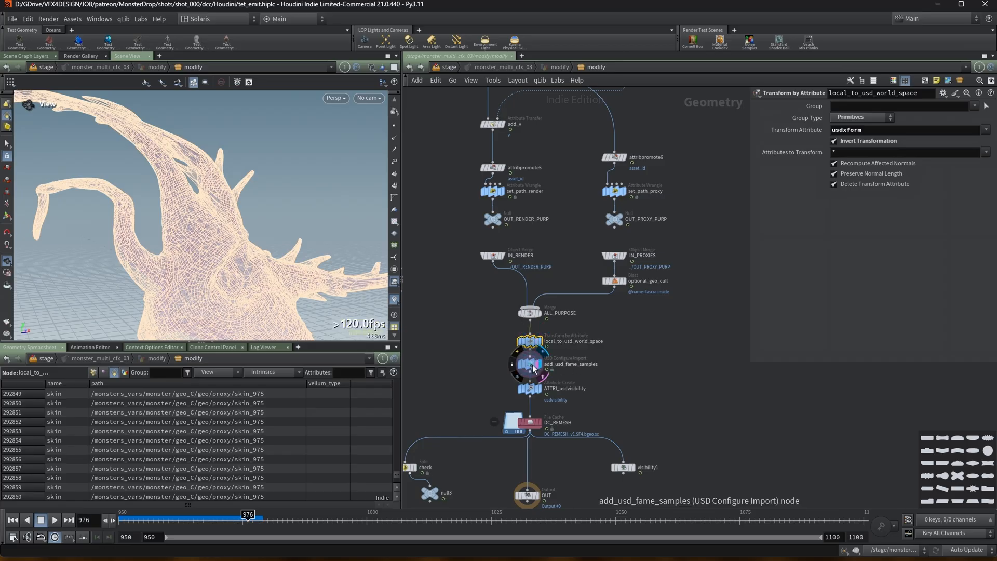
click(530, 364)
middle_drag(627, 367, 624, 318)
click(532, 343)
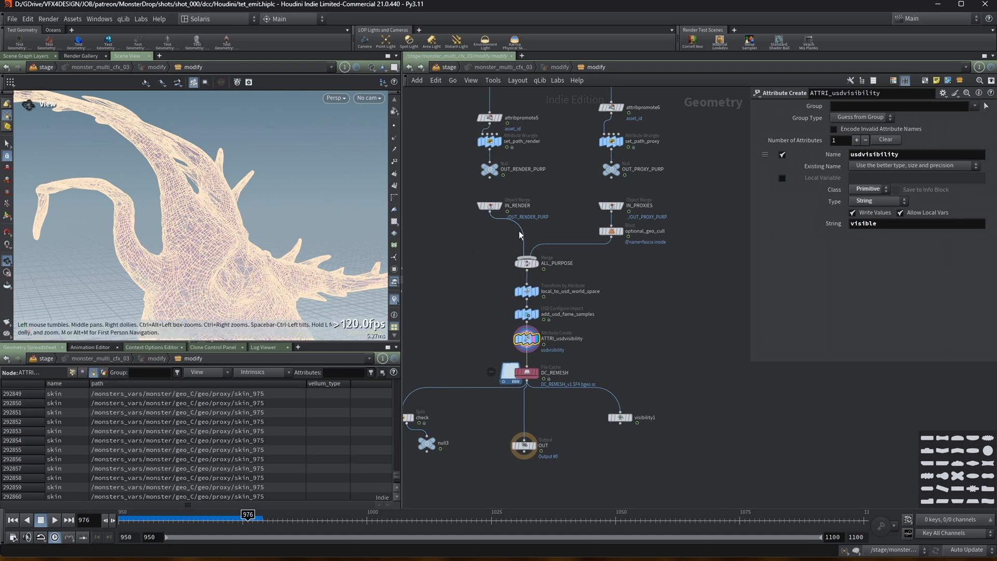
click(490, 206)
middle_click(492, 211)
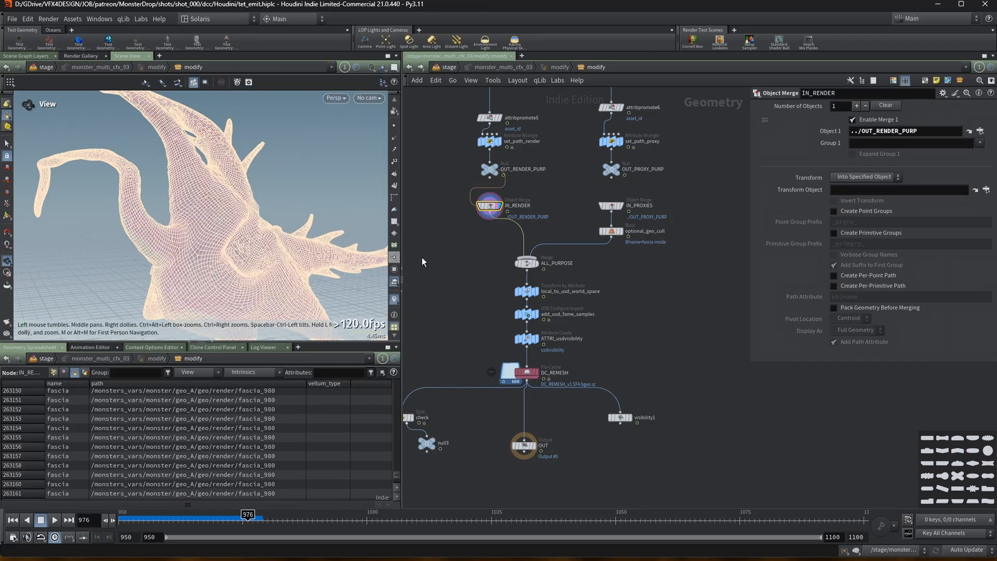
click(526, 339)
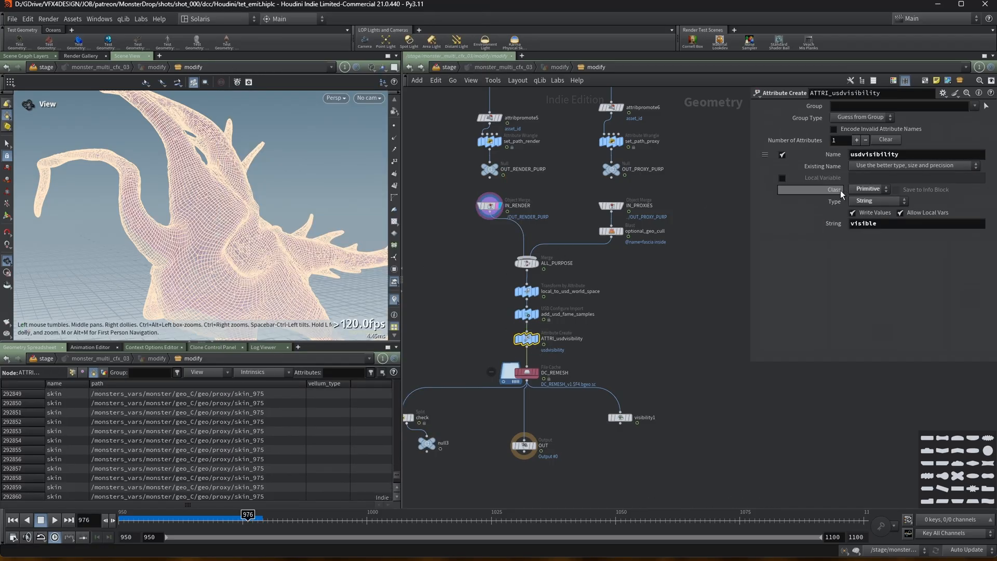
Select the DC_REMESH file cache and save it to disk over frames 950 to 1100.
click(535, 373)
click(529, 379)
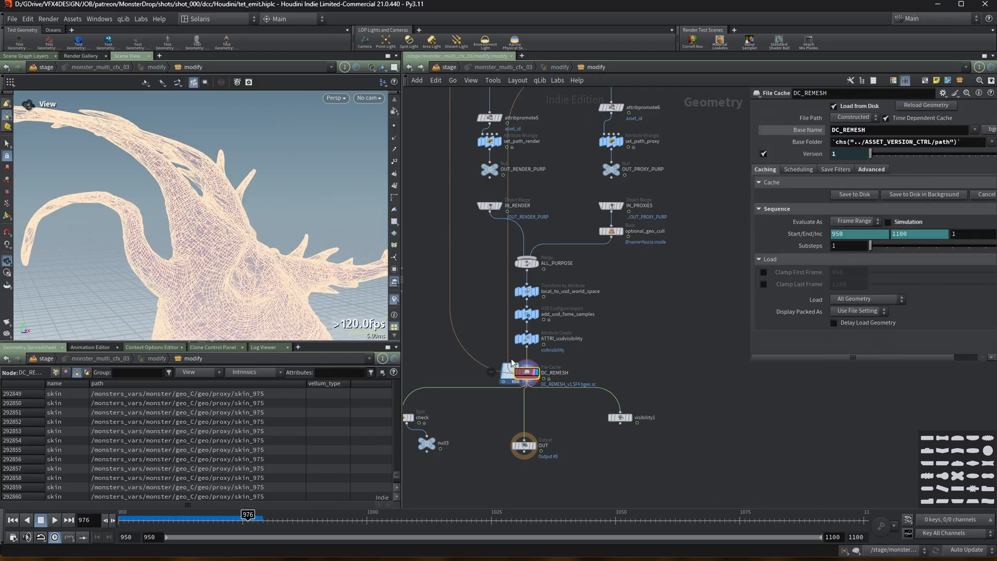
scroll(530, 380, down, 3)
scroll(258, 204, down, 6)
middle_drag(172, 205, 152, 196)
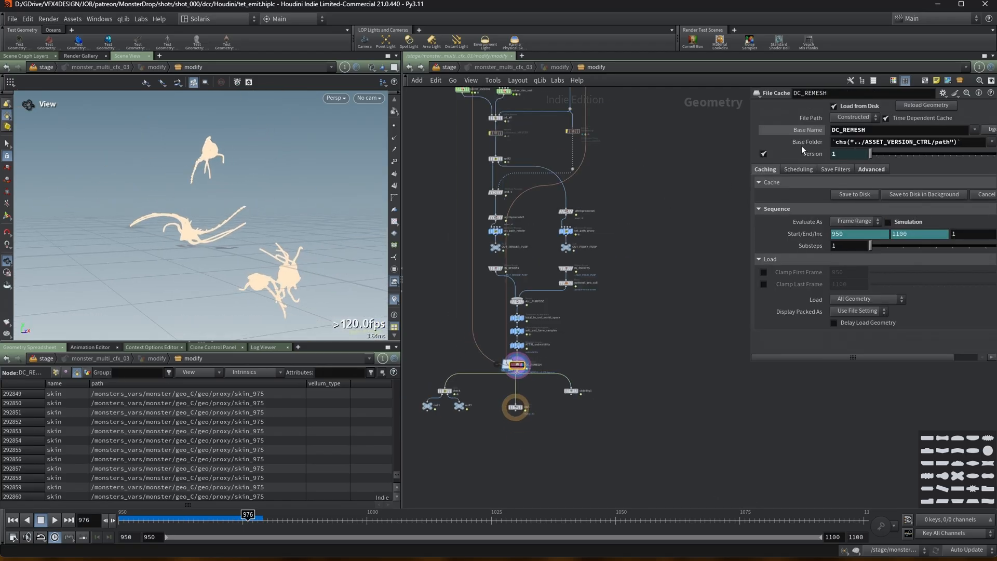
click(847, 195)
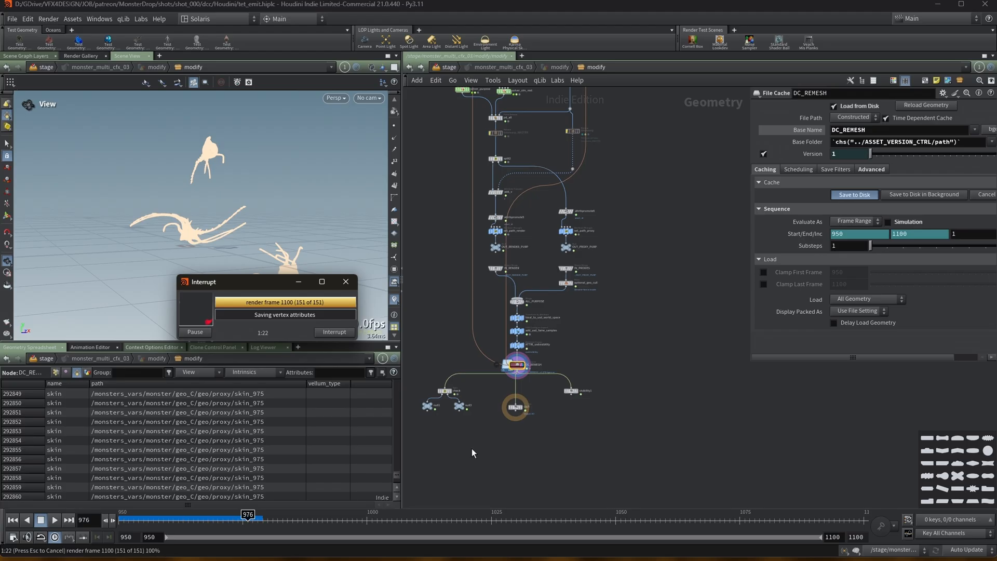
Display the null1 output below the cache and orbit the viewport to inspect the cached monsters.
scroll(475, 442, up, 3)
scroll(476, 441, up, 3)
mouse_move(456, 369)
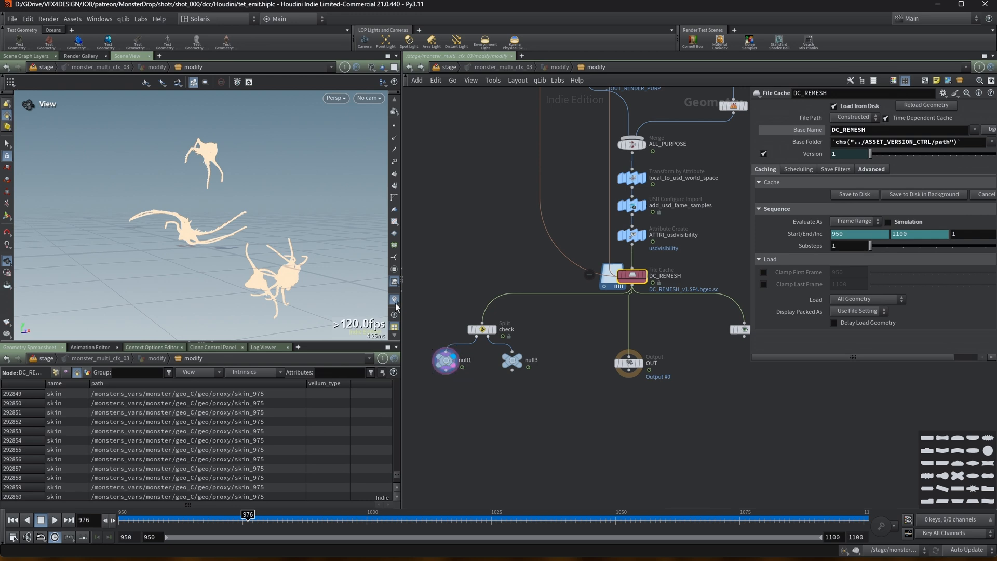
click(445, 360)
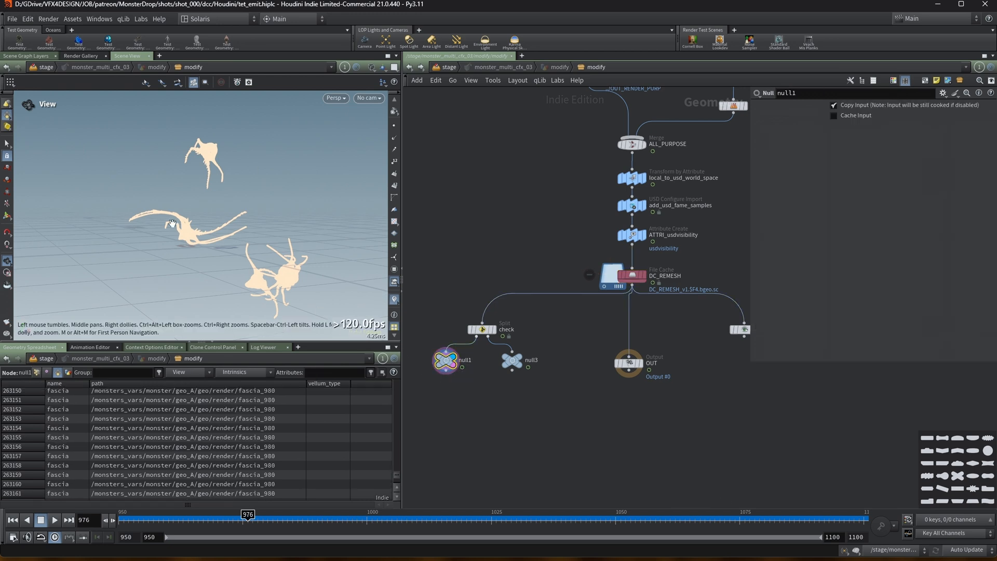
right_drag(172, 223, 254, 214)
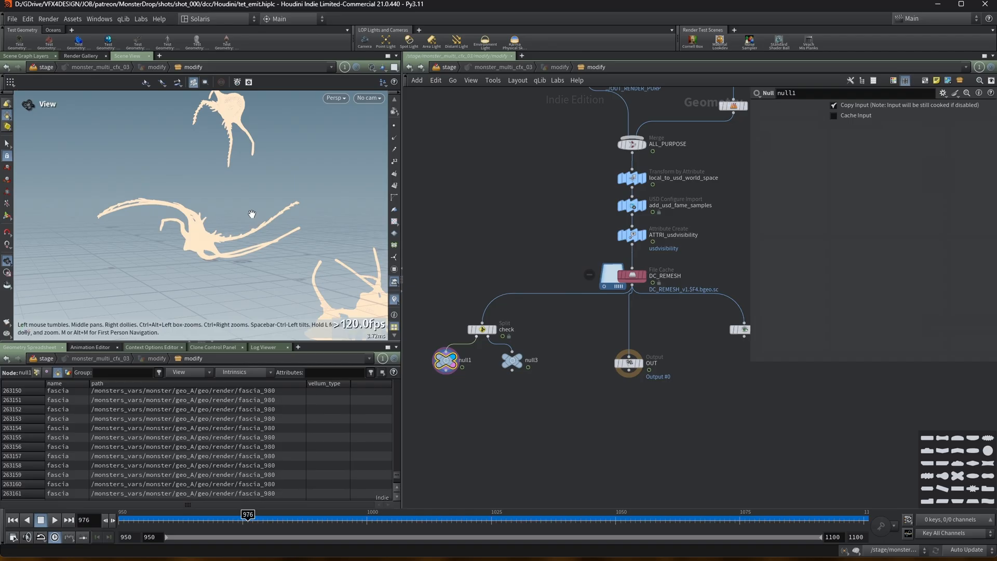
right_drag(201, 224, 360, 210)
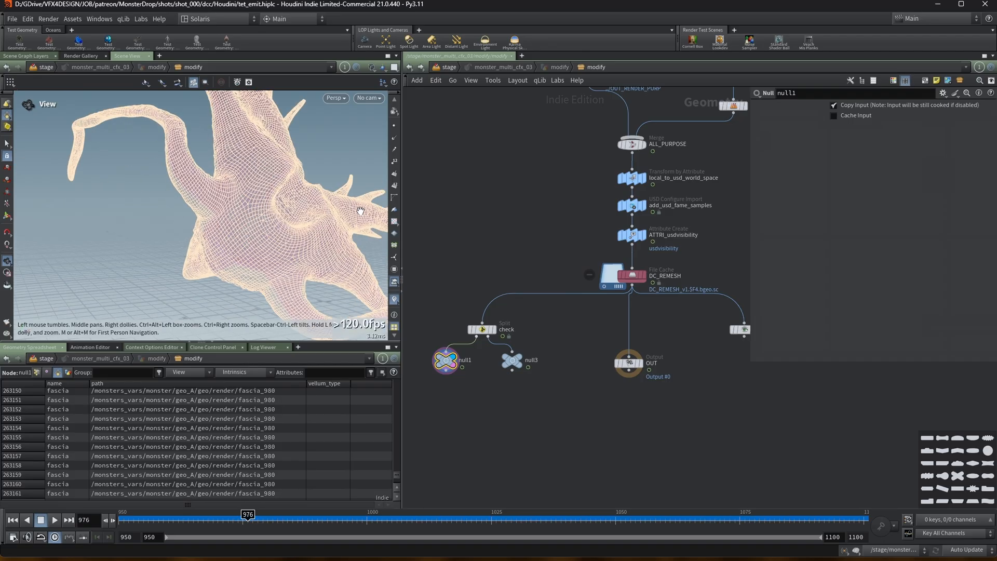
Display the check split, its null3 branch and the OUT node to compare render and proxy geometry.
click(483, 330)
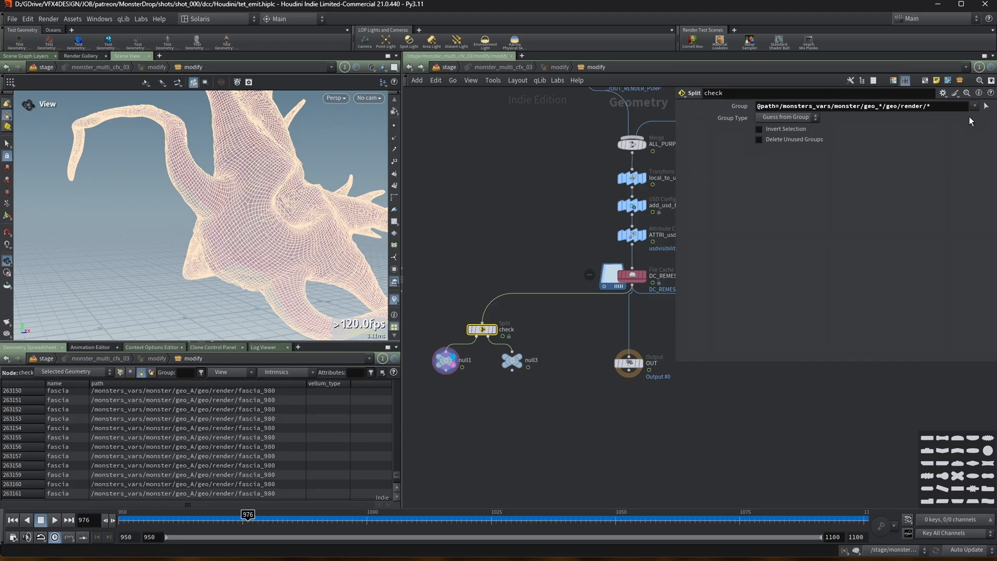
click(519, 359)
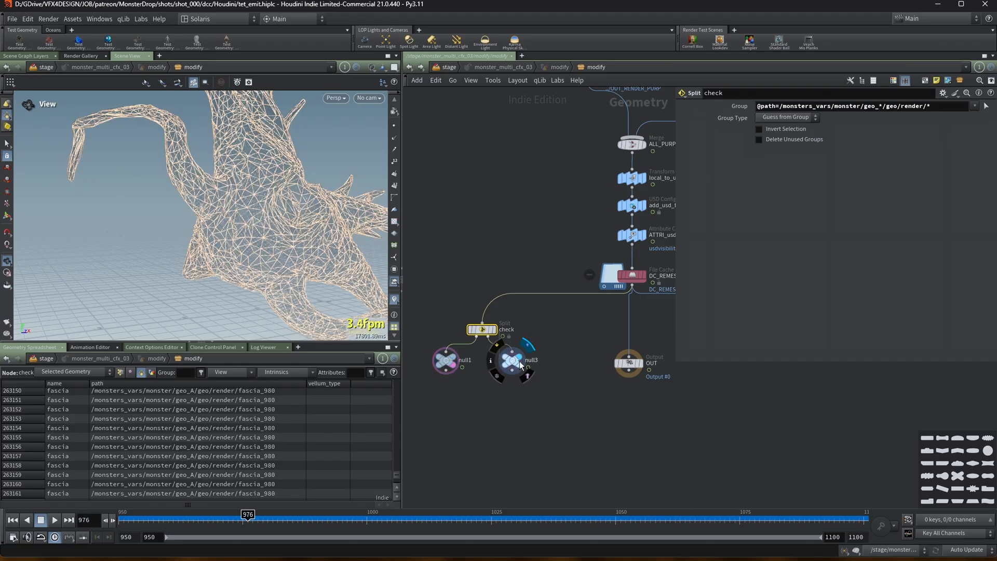
scroll(498, 401, down, 2)
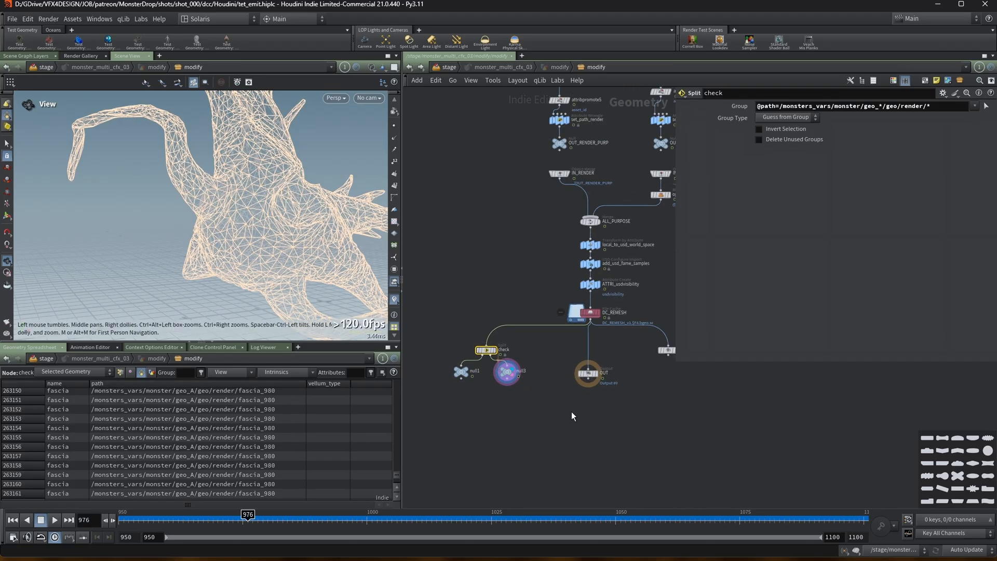
middle_drag(573, 414, 540, 423)
scroll(554, 397, up, 2)
click(568, 376)
click(563, 378)
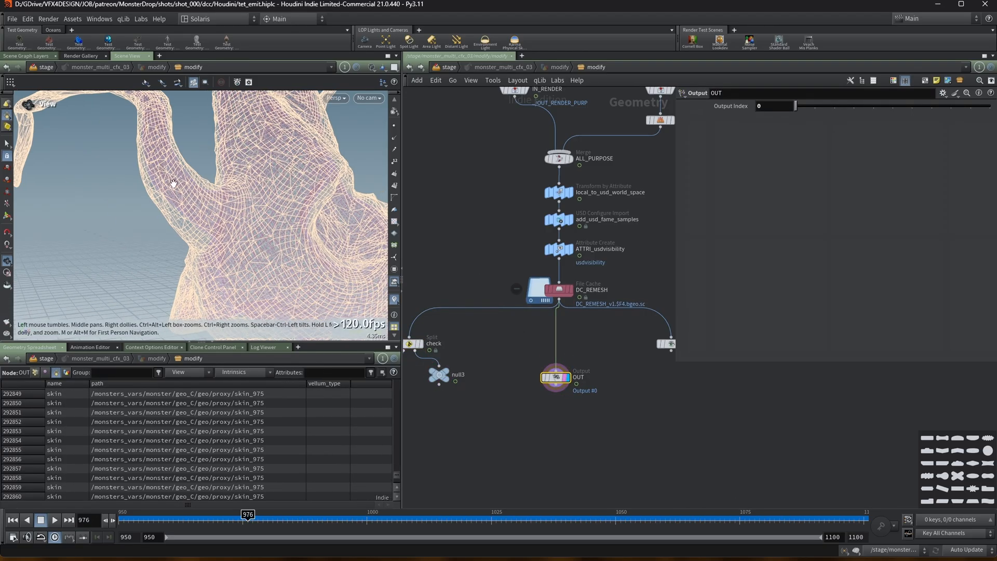
mouse_move(171, 173)
mouse_down()
mouse_move(188, 201)
mouse_move(166, 175)
mouse_up()
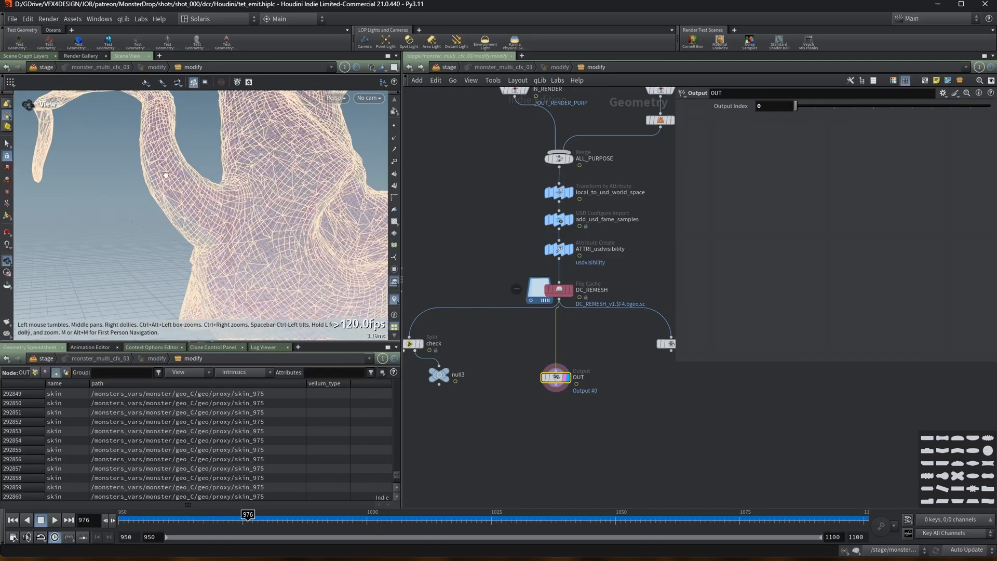
Return to the stage level and look through the /cameras/RENDER_CAM_01 camera.
key(u)
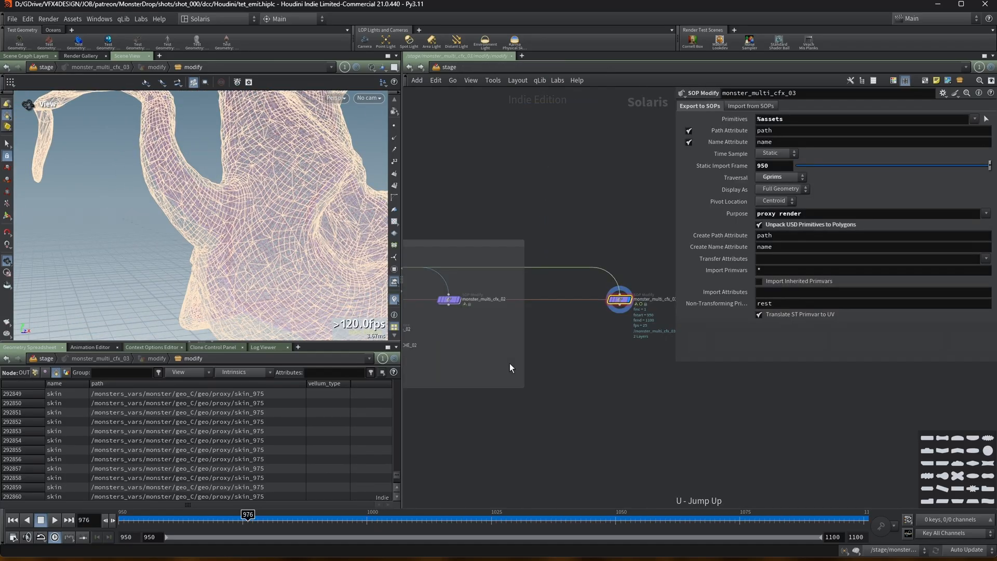
drag(210, 187, 198, 216)
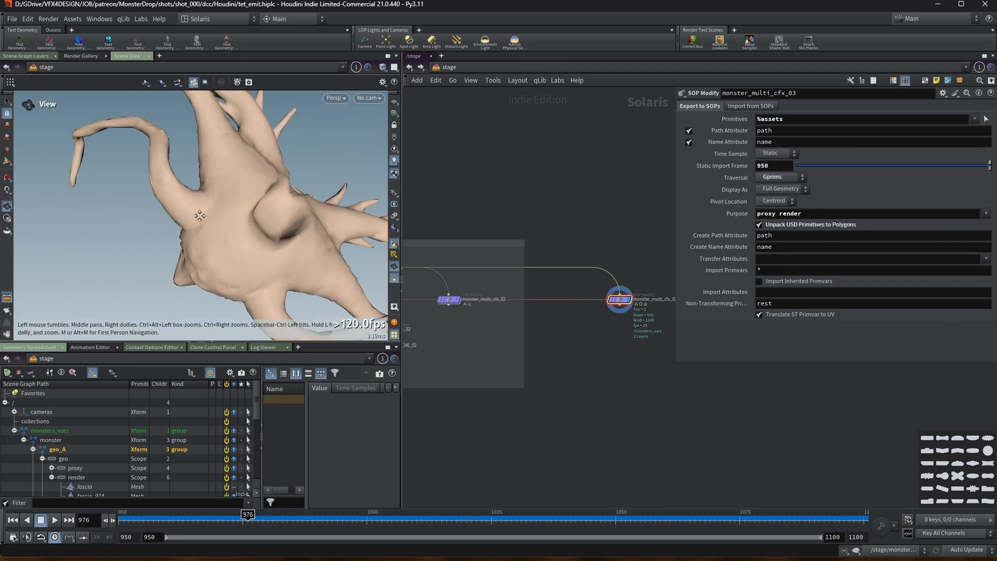
key(w)
scroll(227, 199, down, 10)
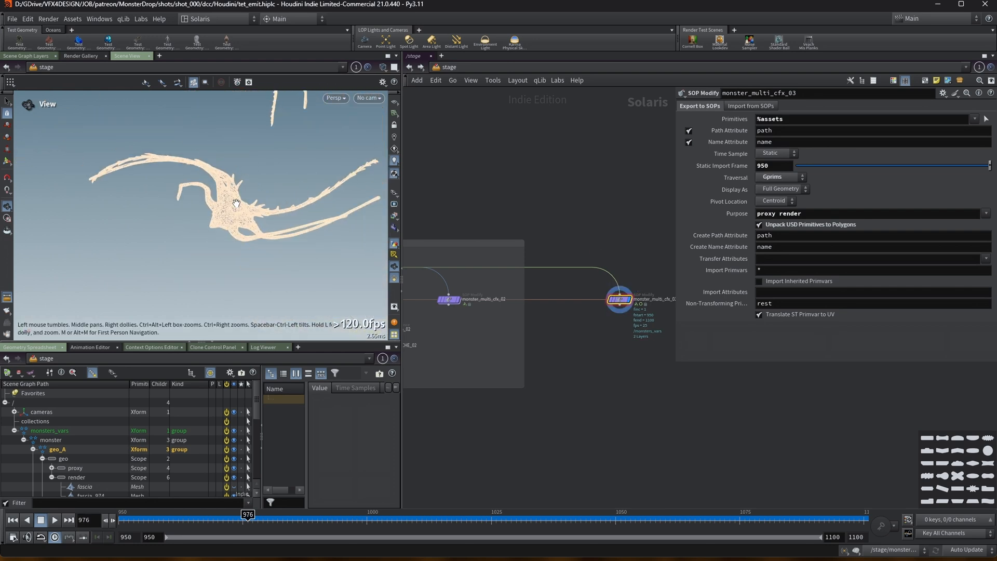
click(351, 98)
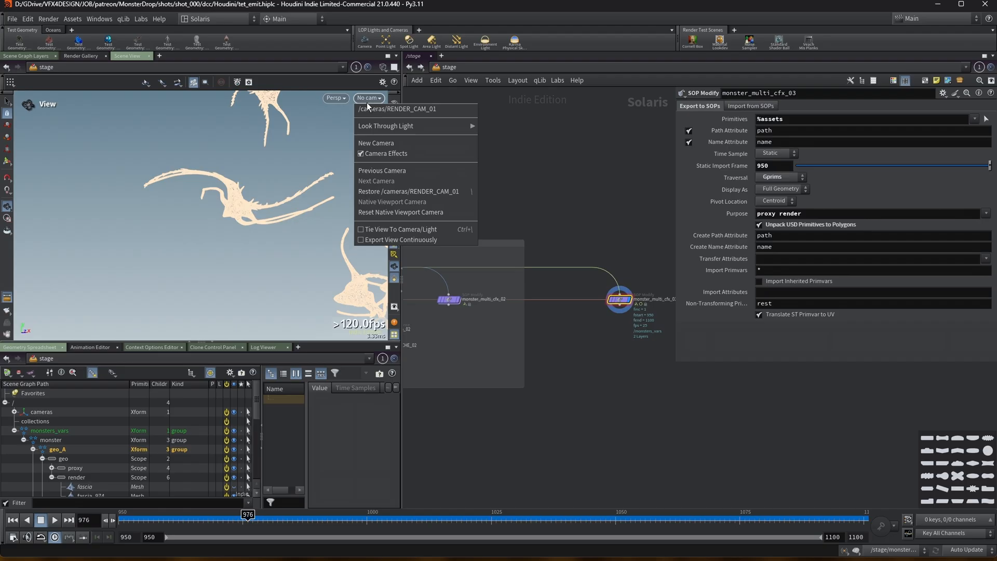
click(401, 107)
Play the timeline and orbit the viewport to review the animated monsters on the stage.
scroll(639, 244, down, 3)
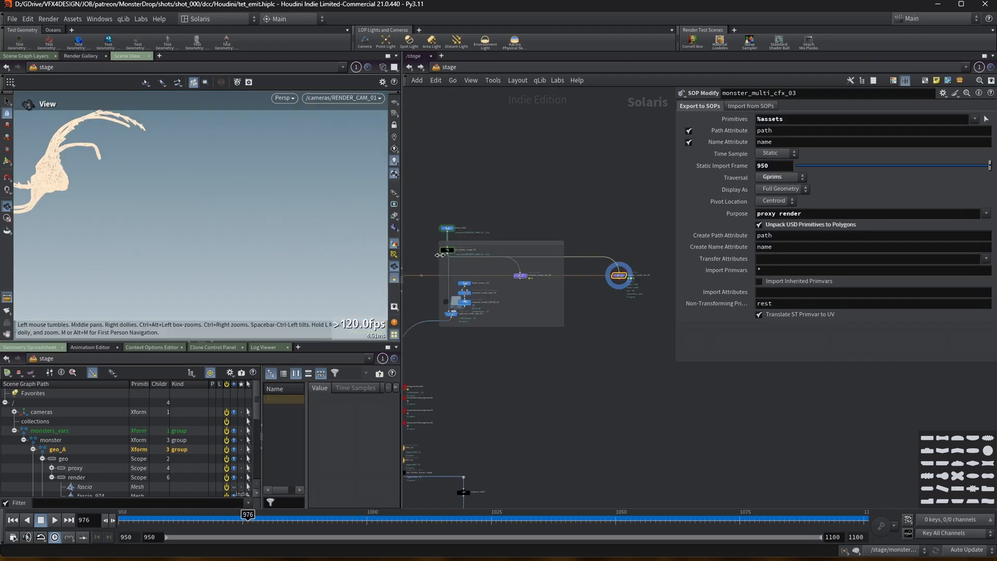
drag(678, 190, 734, 191)
drag(176, 197, 198, 270)
key(Up)
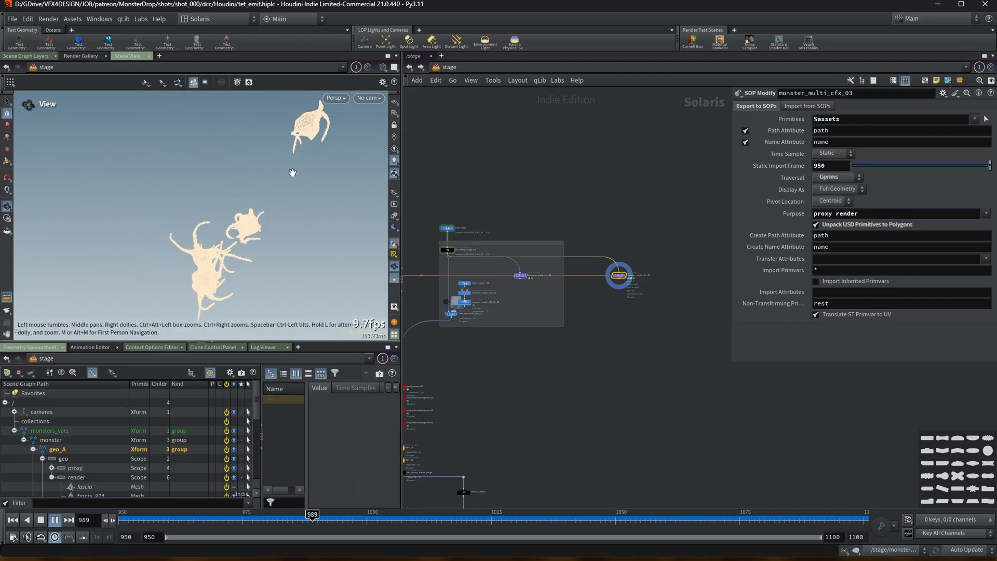
click(54, 520)
middle_drag(315, 215, 186, 207)
right_drag(186, 206, 269, 199)
drag(269, 199, 317, 192)
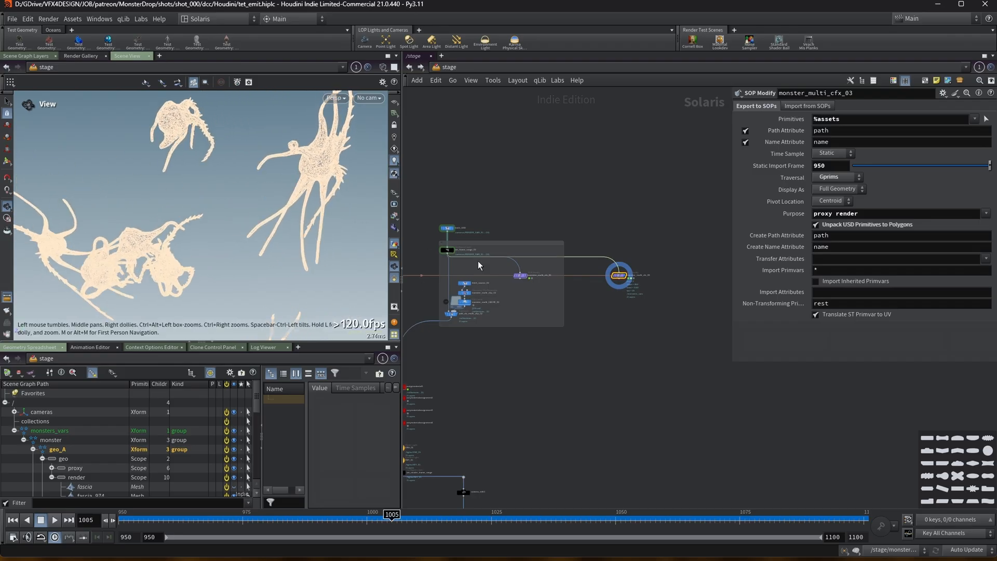
Set the update mode to Manual.
drag(625, 275, 659, 251)
click(969, 551)
click(964, 548)
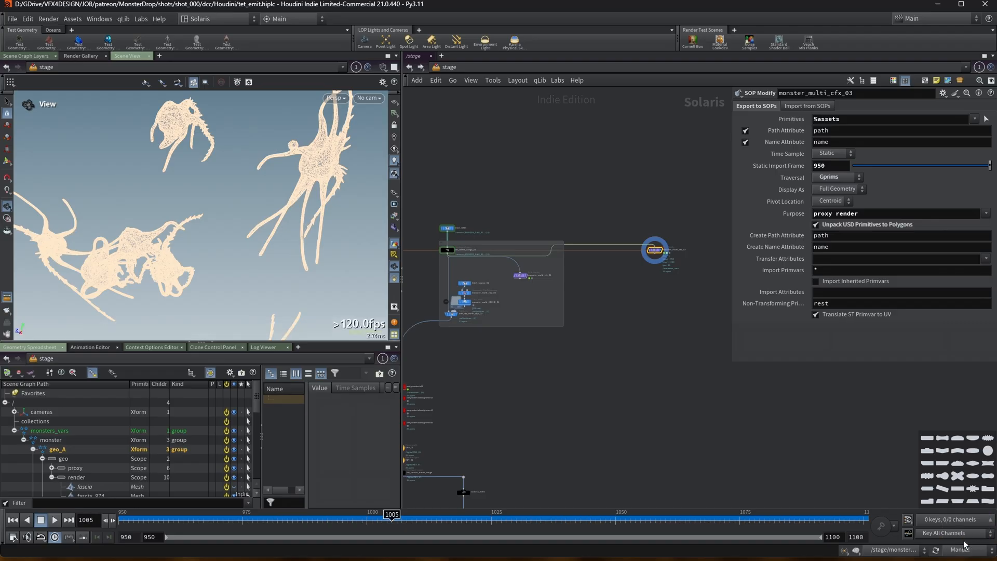
Copy the seven nodes of the monster_multi_cfx_02 network box.
scroll(460, 238, up, 2)
drag(418, 189, 630, 367)
key(ctrl+c)
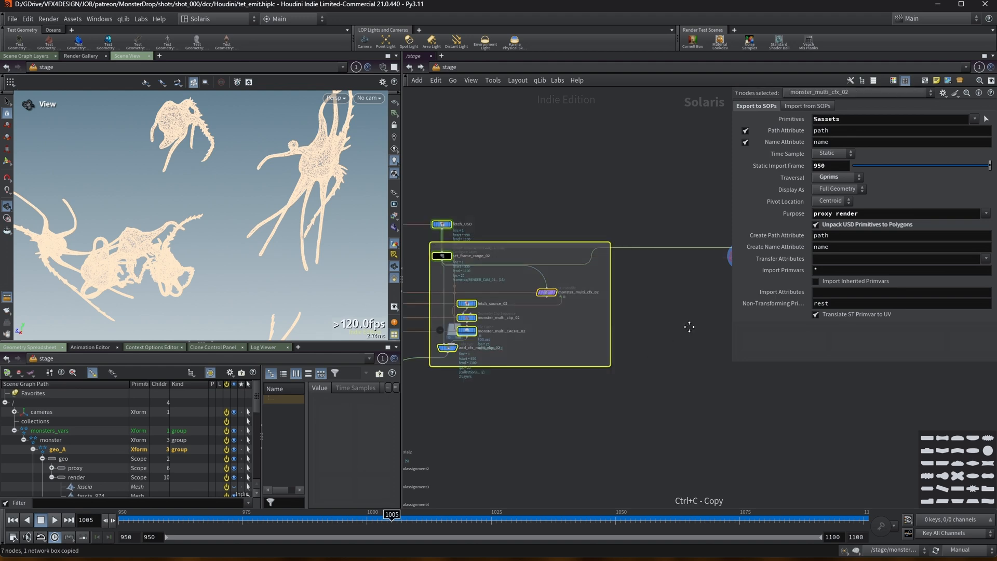
Paste the copied nodes, delete the duplicated monster_multi_cfx_04 SOP Modify, and move monster_multi_cfx_03 into the pasted box.
drag(582, 273, 572, 174)
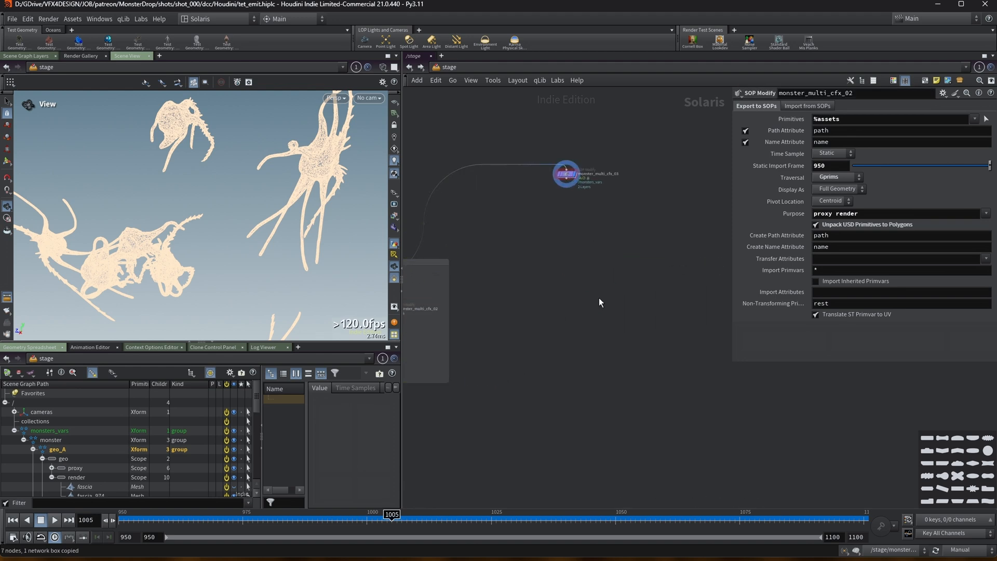
key(ctrl+v)
drag(599, 295, 585, 313)
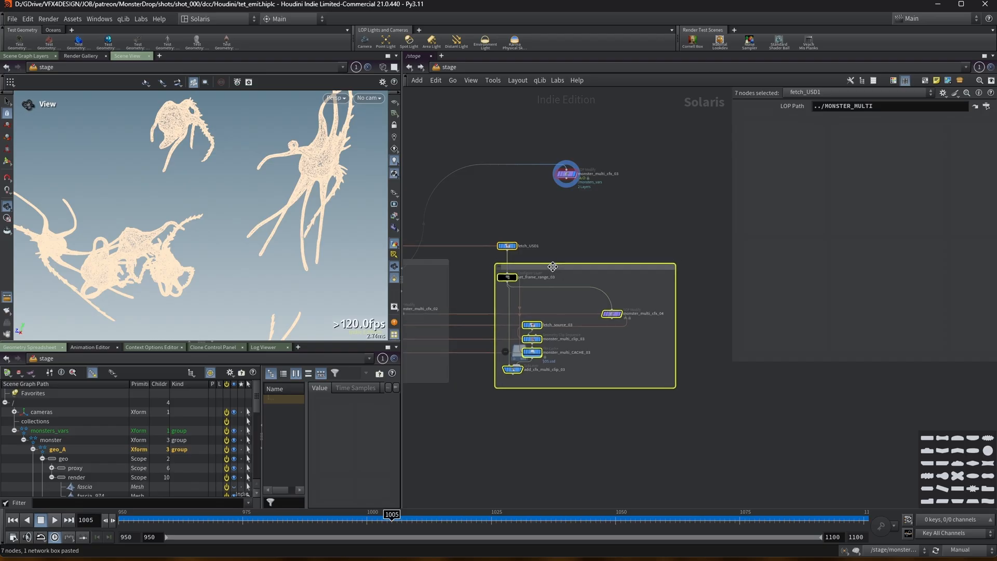
click(570, 243)
drag(508, 282, 598, 301)
click(612, 314)
key(Delete)
middle_drag(617, 340, 588, 319)
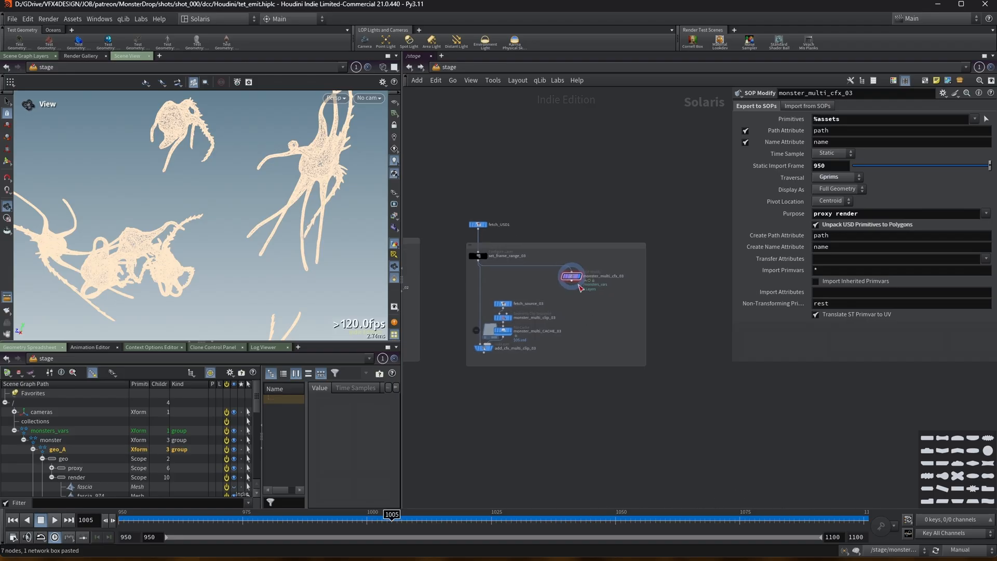
Point monster_multi_clip_03's load clip file path at monster_multi_cfx_03 instead of version 04.
drag(729, 192, 641, 193)
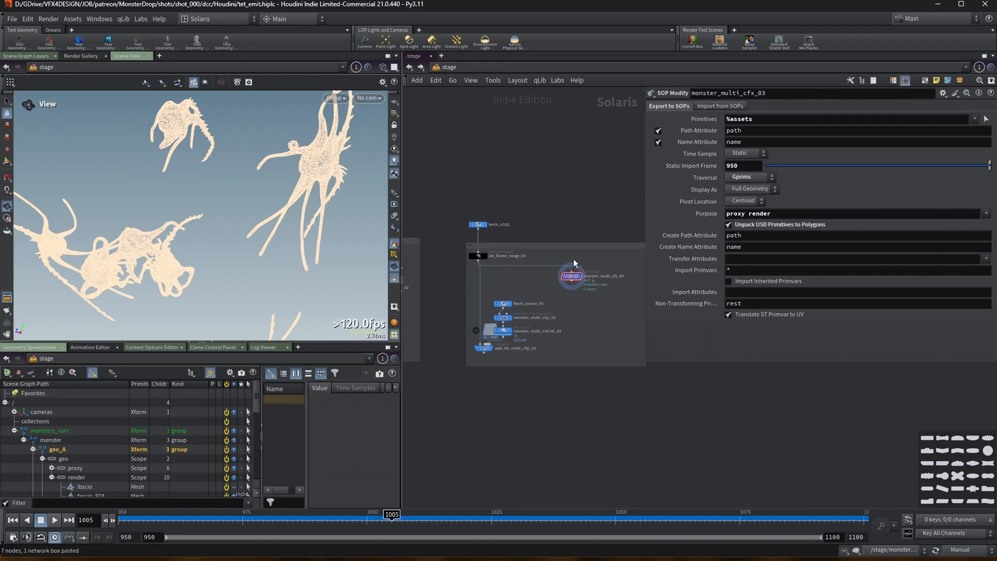
click(504, 317)
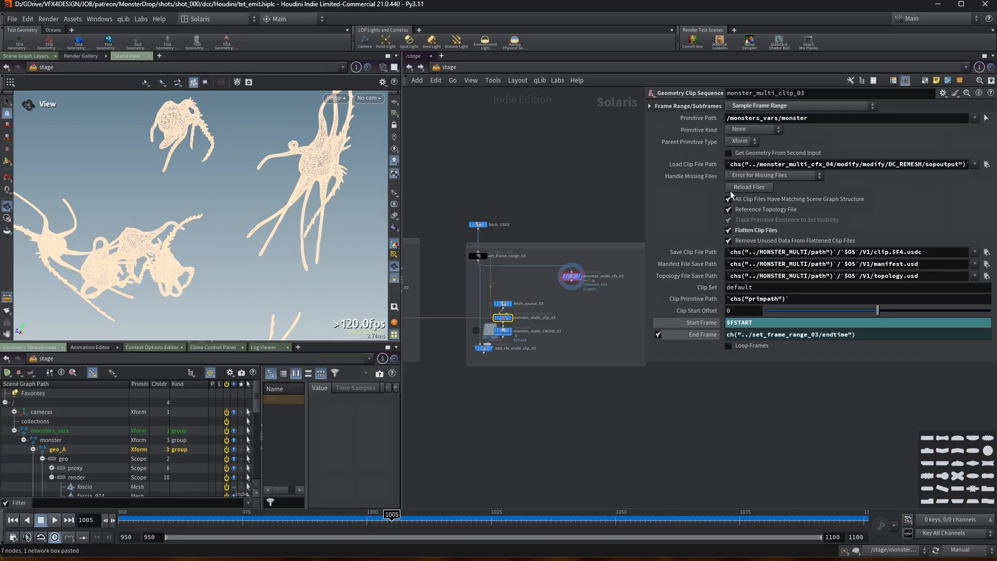
scroll(574, 259, up, 2)
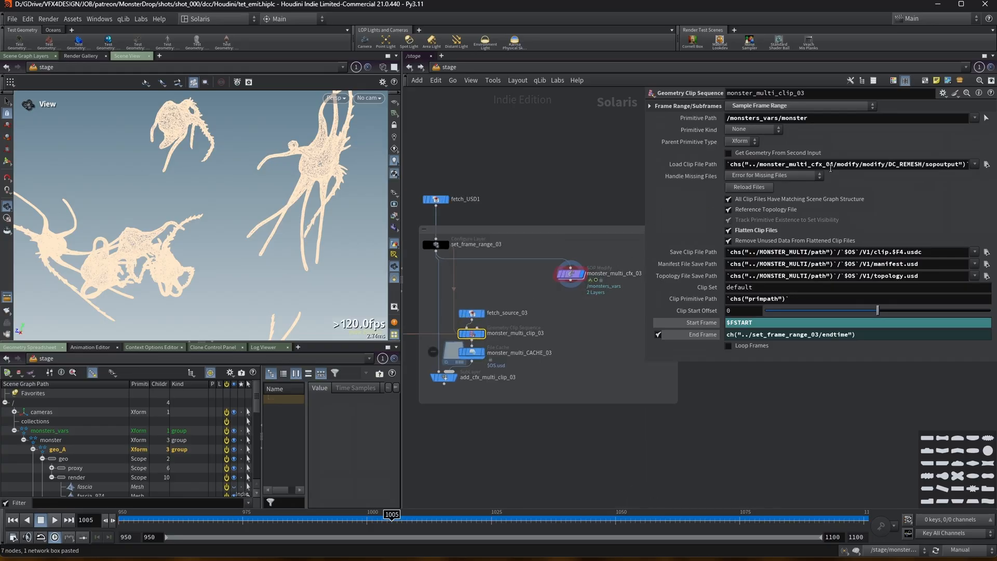
click(831, 166)
text(3)
key(Return)
Inspect fetch_source_03's LOP path and the hide_souce Prune node it points to.
click(473, 314)
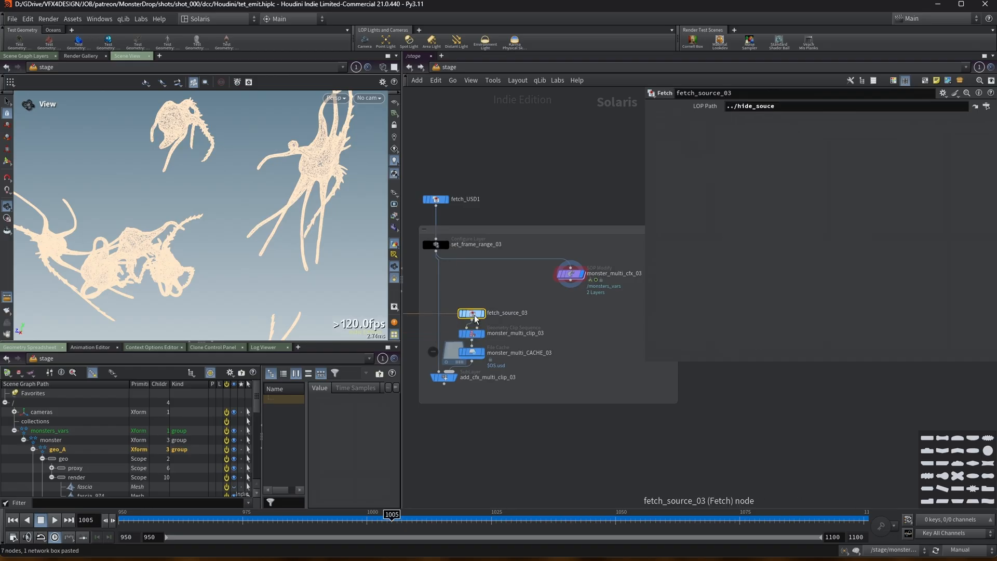
middle_drag(463, 302, 590, 304)
scroll(590, 304, down, 3)
middle_drag(508, 325, 562, 361)
middle_drag(436, 316, 600, 337)
middle_drag(443, 273, 505, 325)
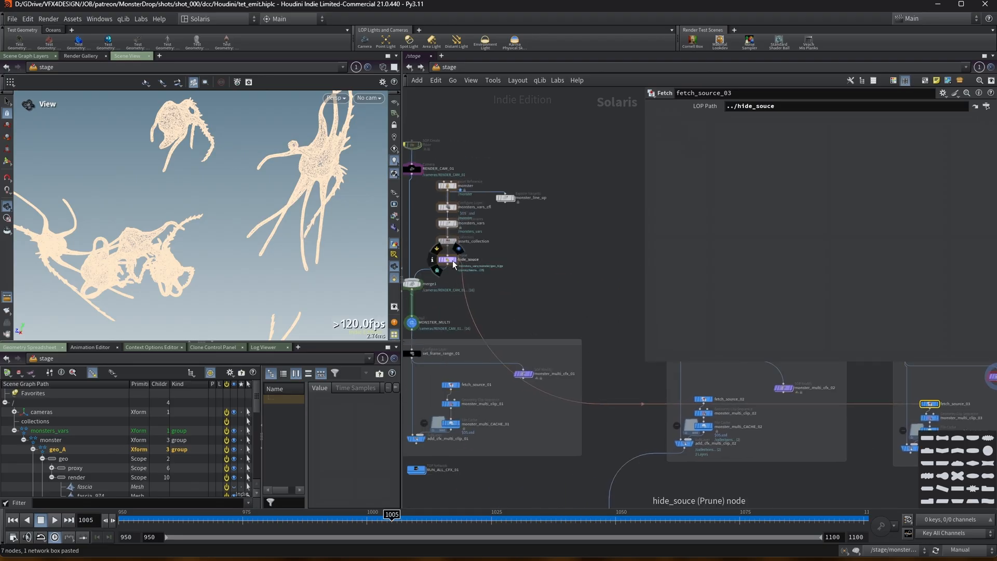
click(455, 260)
middle_drag(635, 301, 417, 274)
scroll(485, 312, up, 3)
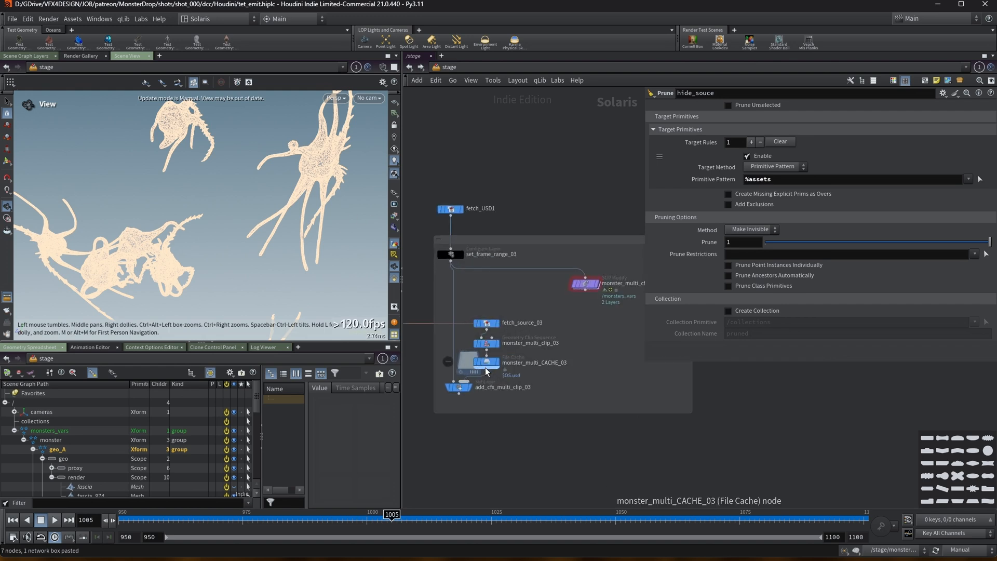
Review the parameters of monster_multi_CACHE_03, monster_multi_clip_03, add_cfx_multi_clip_03, set_frame_range_03 and monster_multi_cfx_03.
click(487, 364)
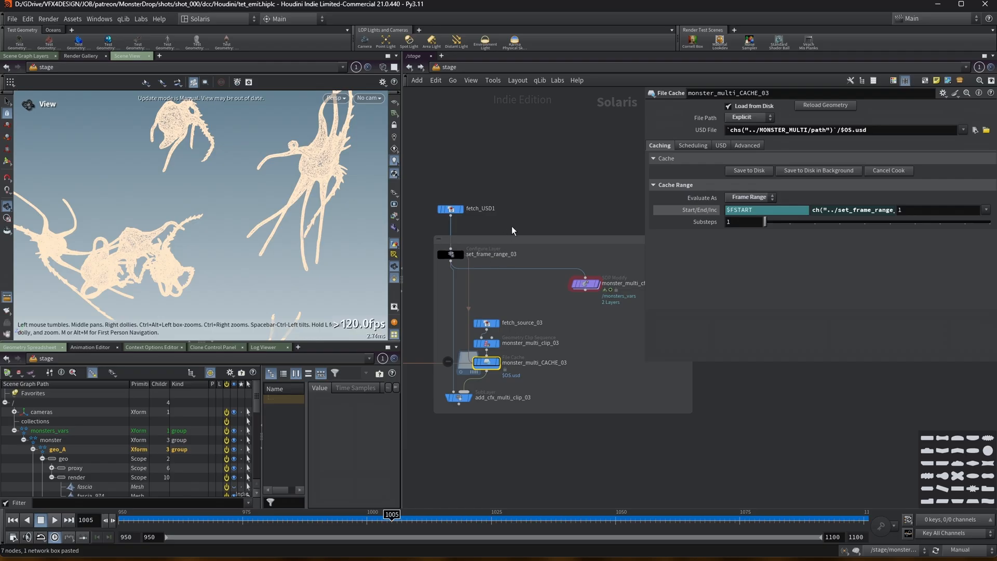
middle_drag(552, 209, 551, 183)
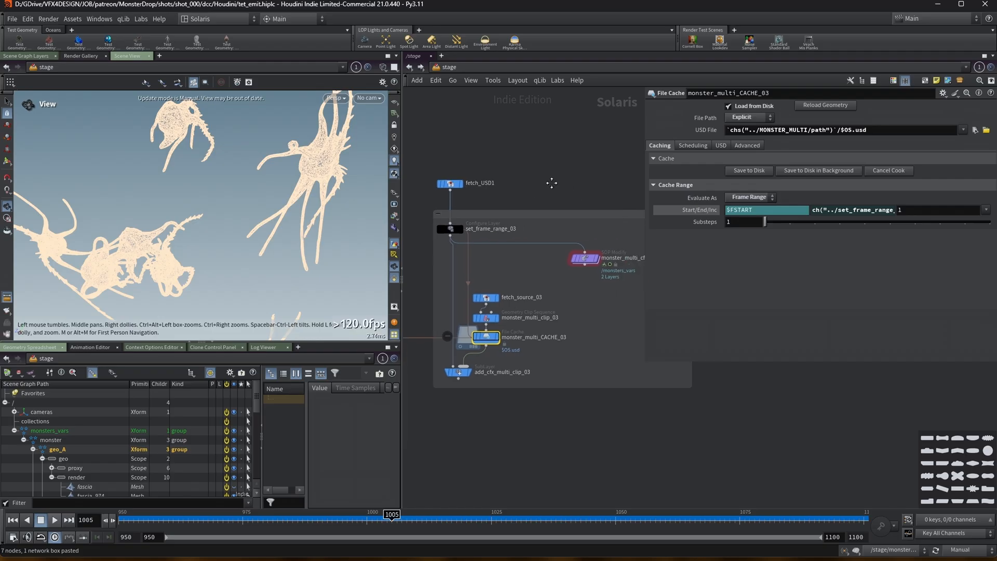
mouse_move(433, 295)
middle_down()
mouse_move(618, 290)
mouse_move(441, 291)
middle_up()
click(500, 317)
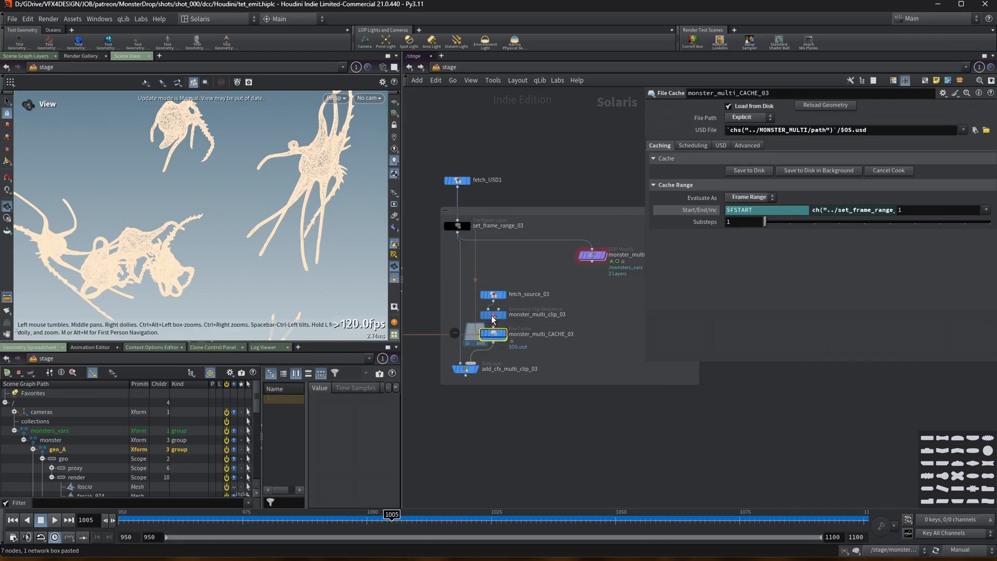
mouse_move(646, 143)
mouse_down()
mouse_move(590, 144)
mouse_move(640, 145)
mouse_up()
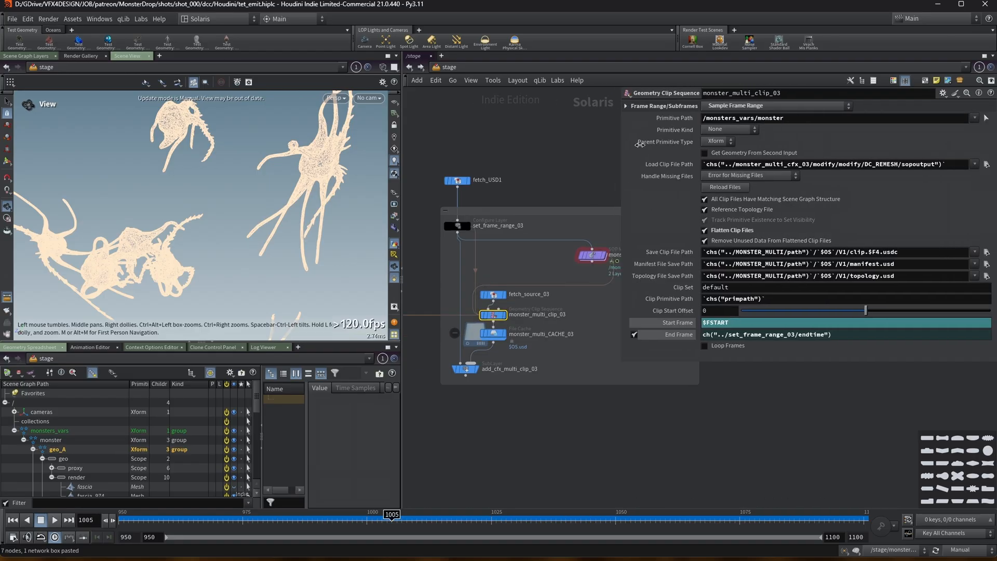
click(470, 373)
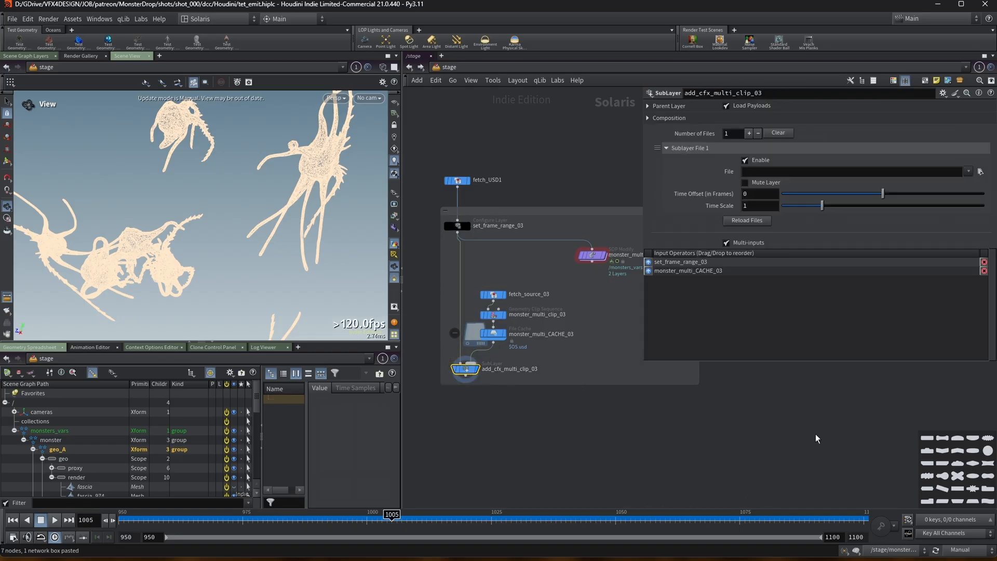
click(122, 517)
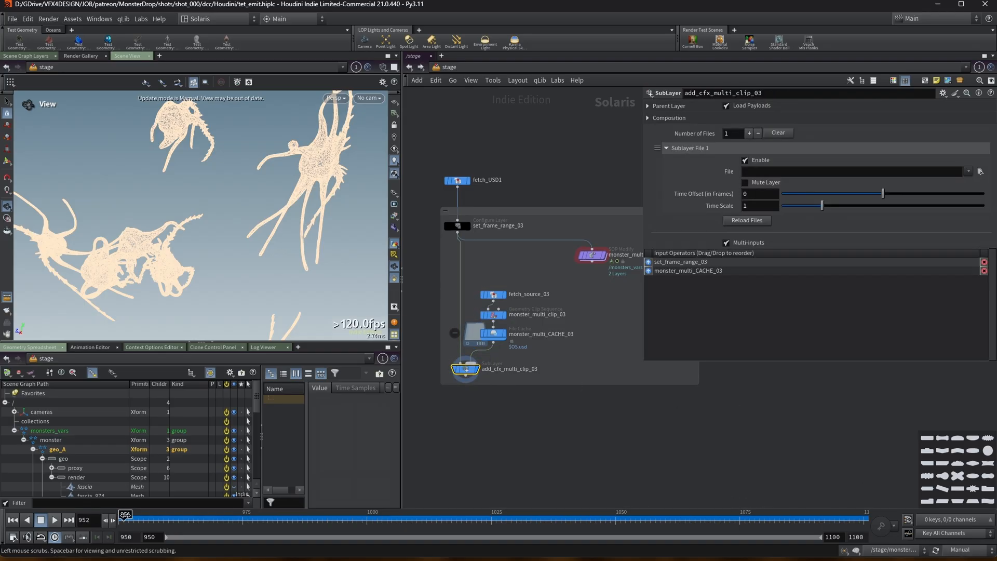
click(458, 228)
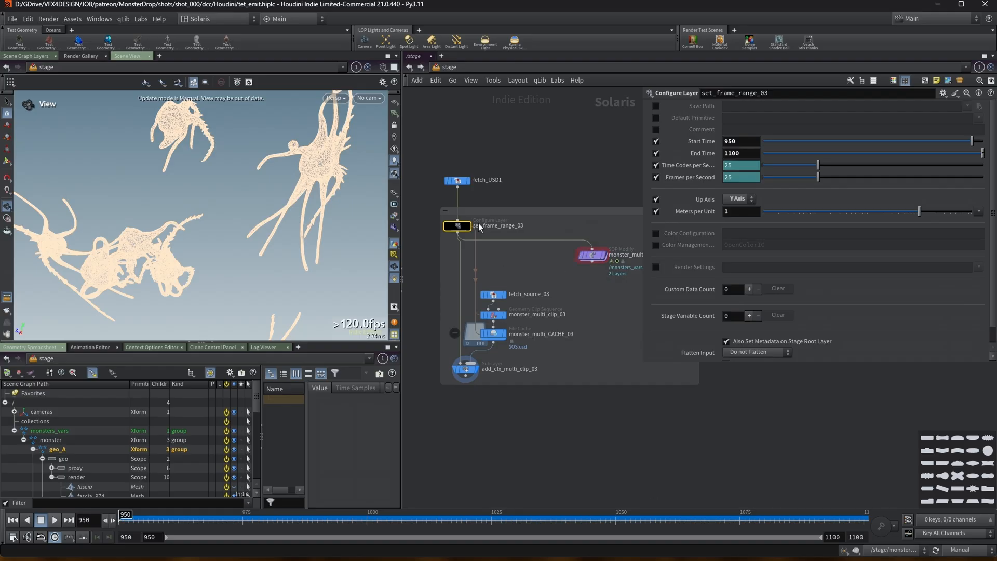
click(595, 254)
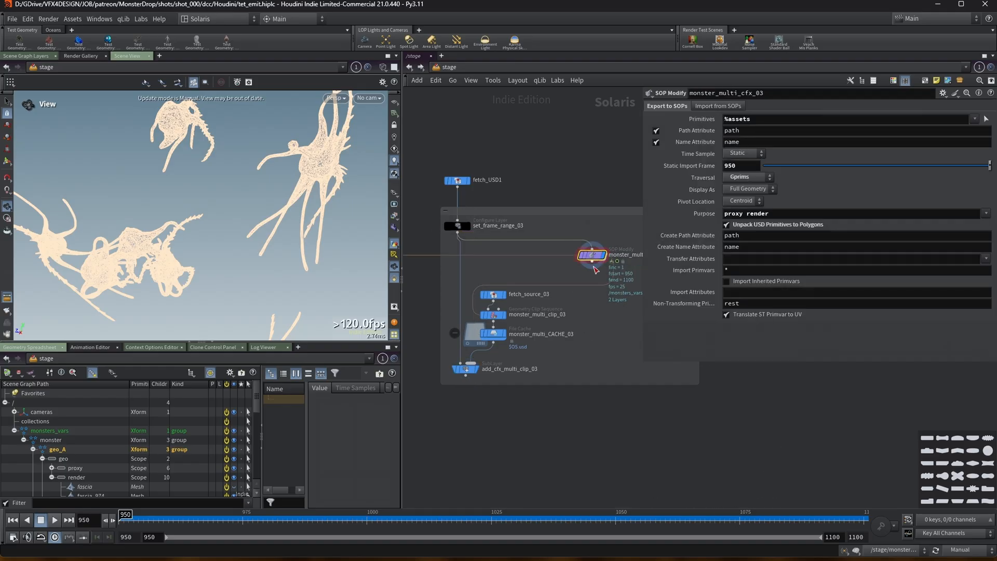
Switch the update mode to Auto Update, scrub through the timeline, and return the update mode to Manual.
click(974, 550)
click(966, 526)
drag(215, 519, 954, 524)
key(ctrl+Left)
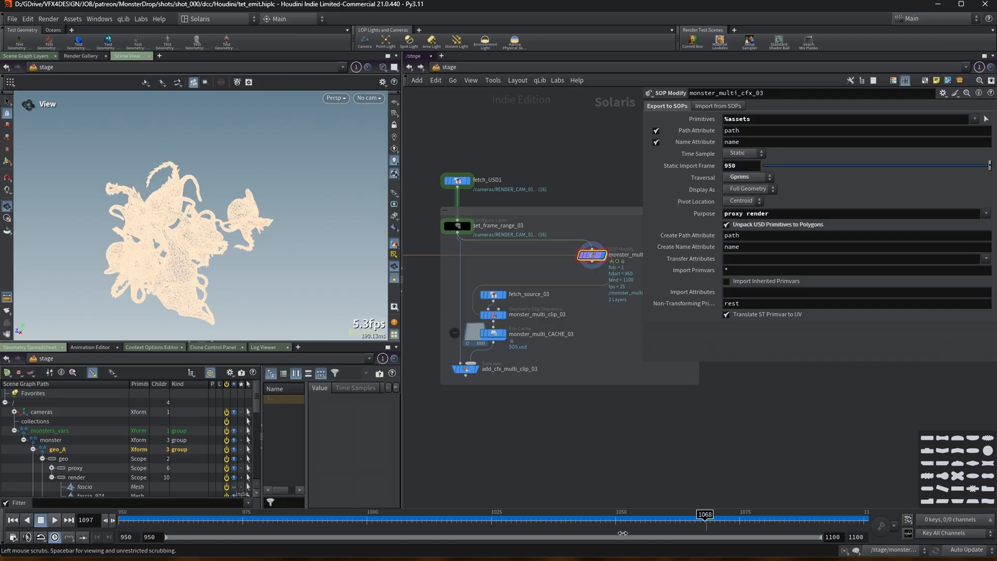
click(961, 553)
click(964, 541)
Show the evaluated start and end frame values on monster_multi_clip_03 and monster_multi_CACHE_03.
click(494, 316)
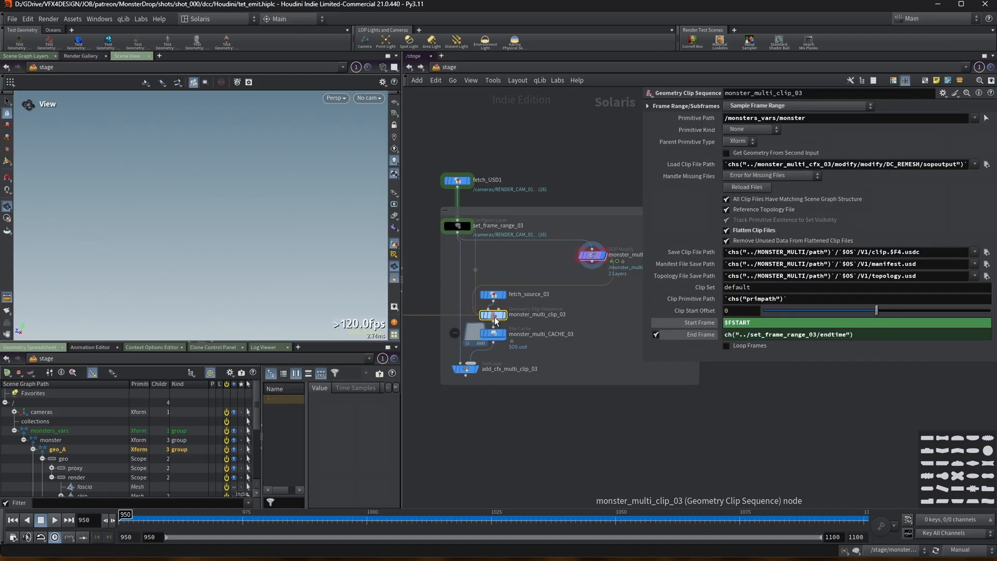
click(699, 334)
click(701, 323)
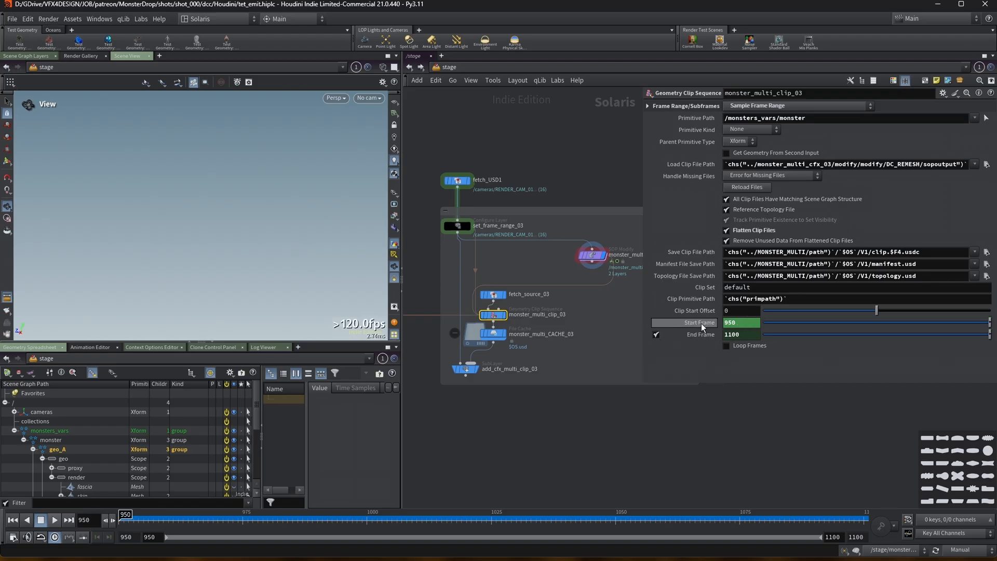
click(488, 334)
click(698, 209)
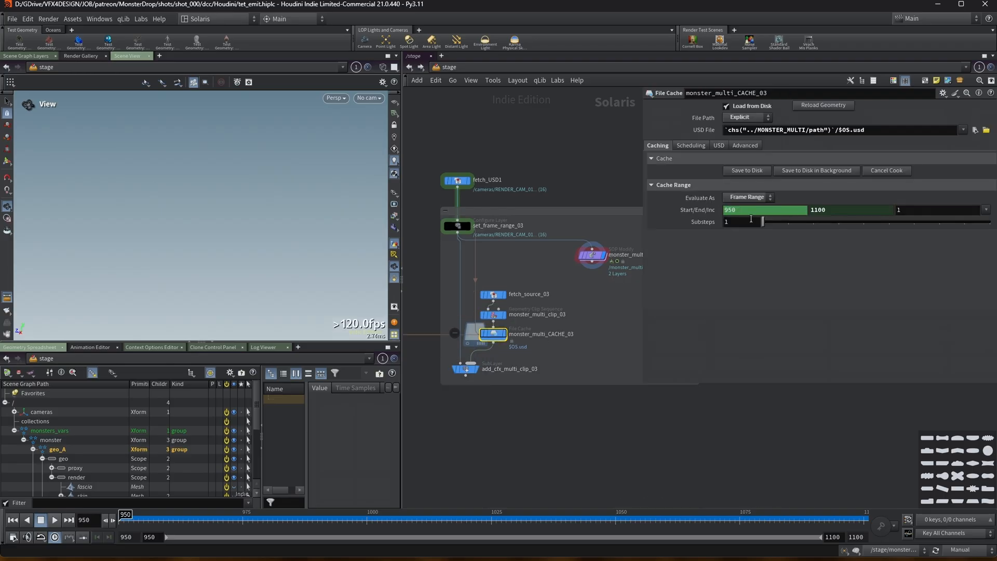
click(467, 369)
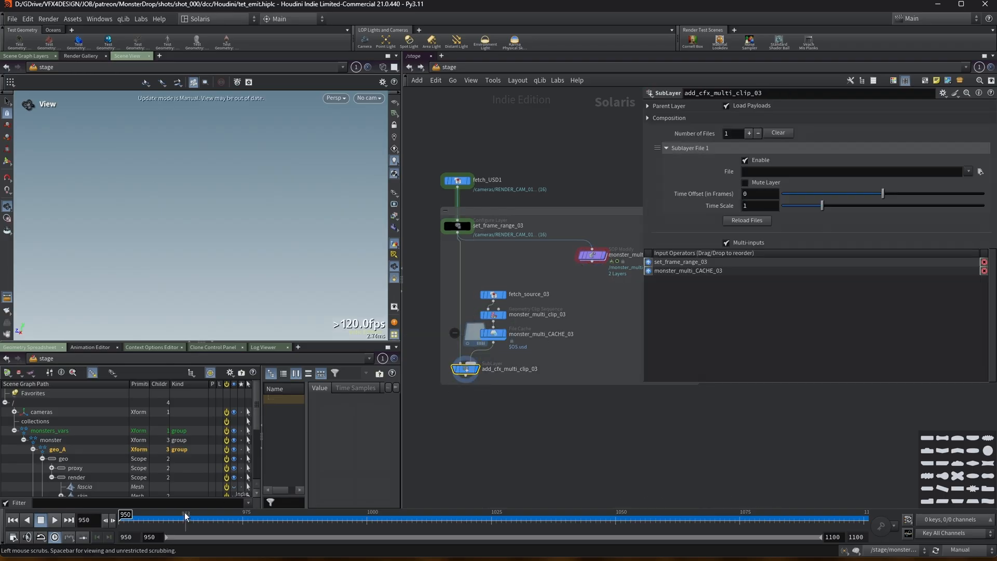
Set the update mode to Auto Update and save monster_multi_CACHE_03 to disk.
click(960, 549)
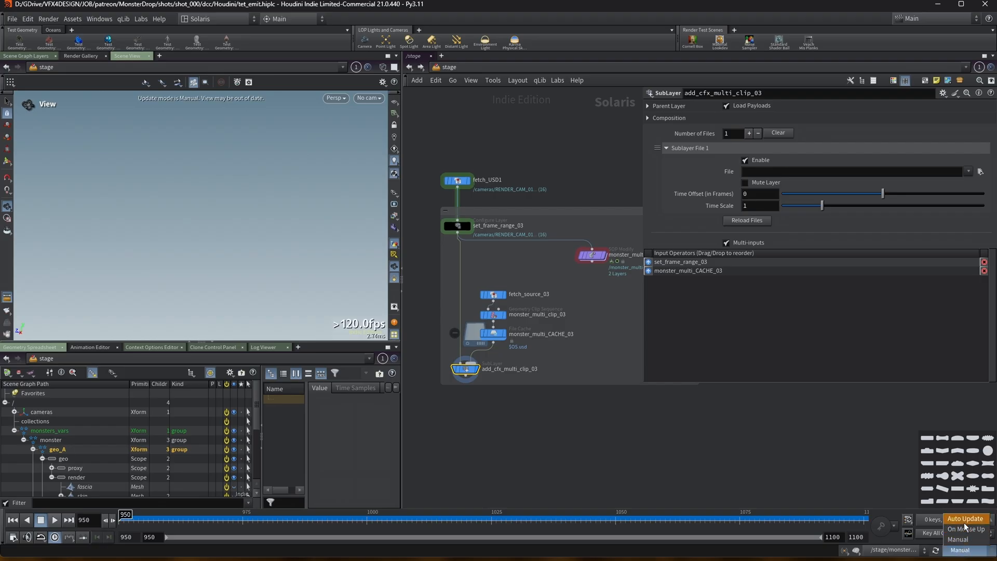
click(966, 518)
click(491, 338)
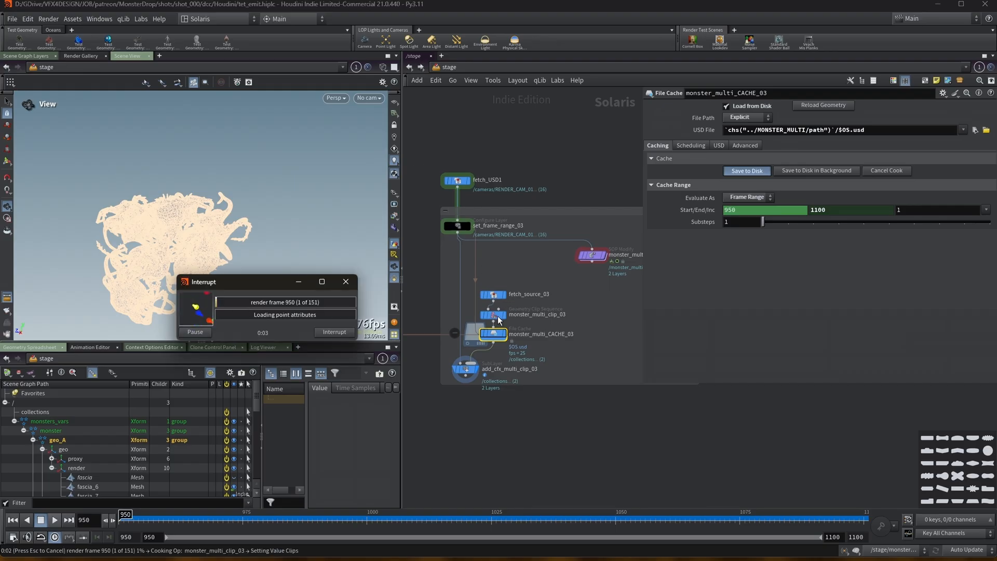
drag(265, 284, 328, 118)
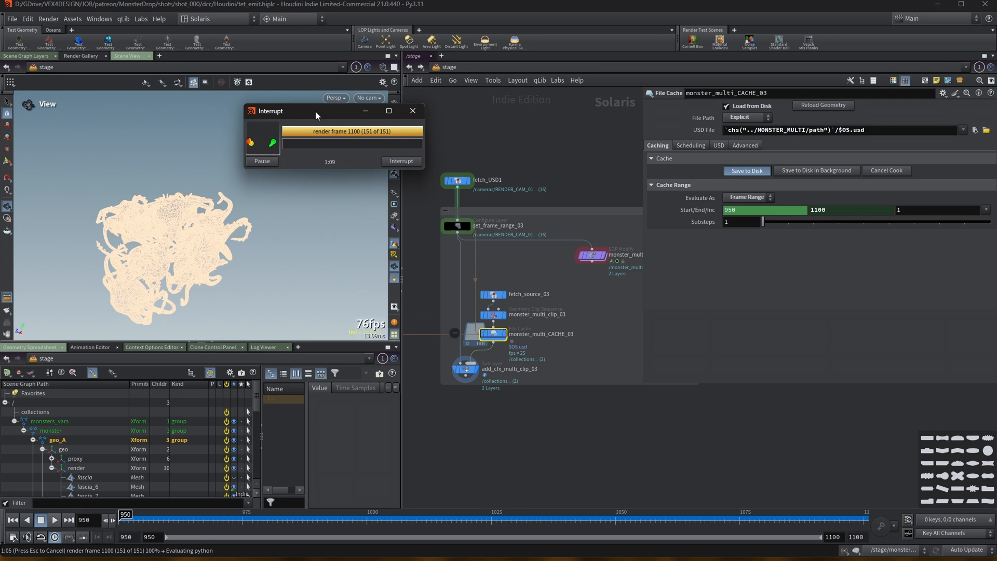
drag(317, 115, 320, 81)
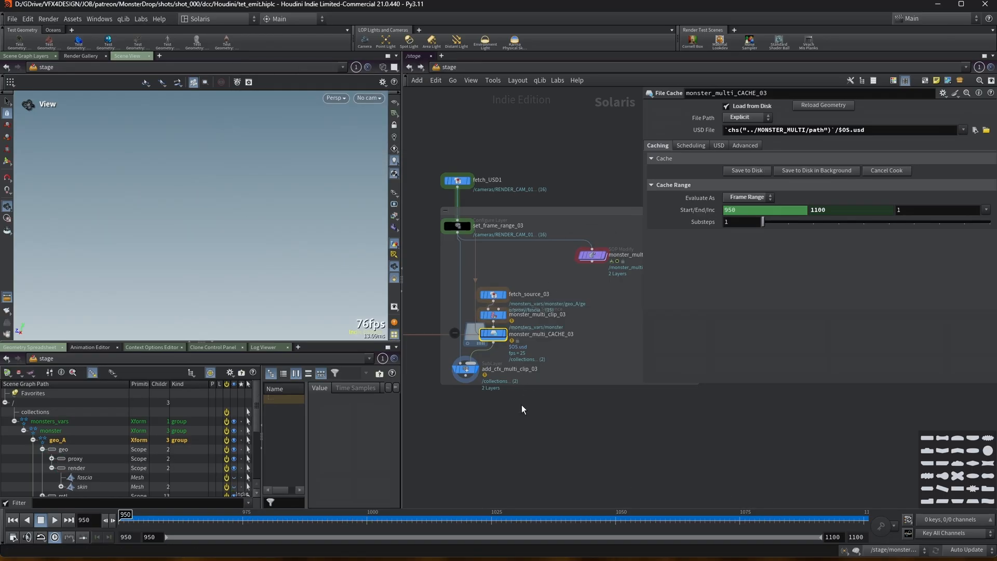
On monster_multi_clip_03, turn off All Clip Files Have Matching Scene Graph Structure and turn on Track Primitive Existence to Set Visibility.
middle_drag(521, 407, 537, 406)
drag(643, 268, 685, 268)
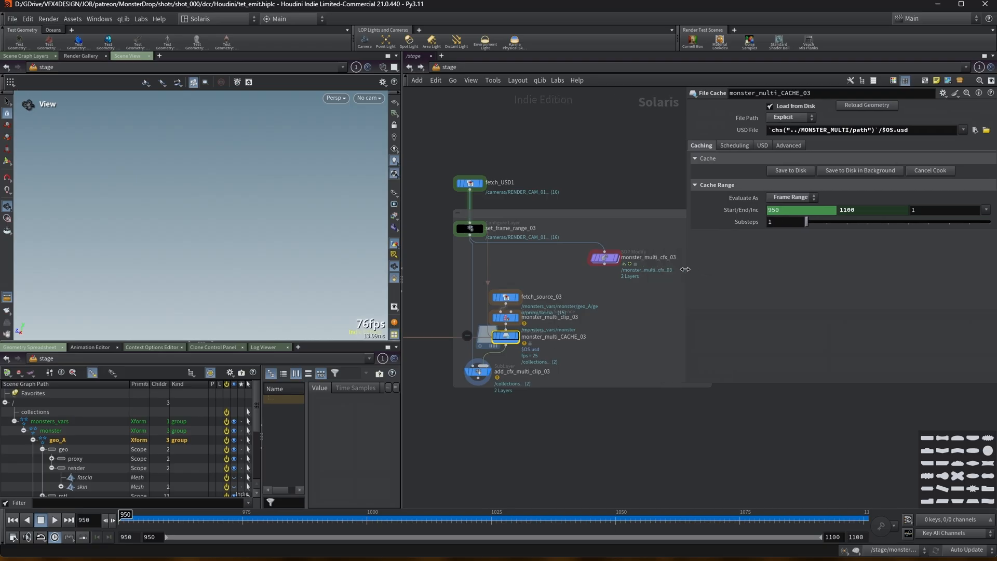
click(505, 297)
click(514, 319)
middle_drag(514, 319, 480, 317)
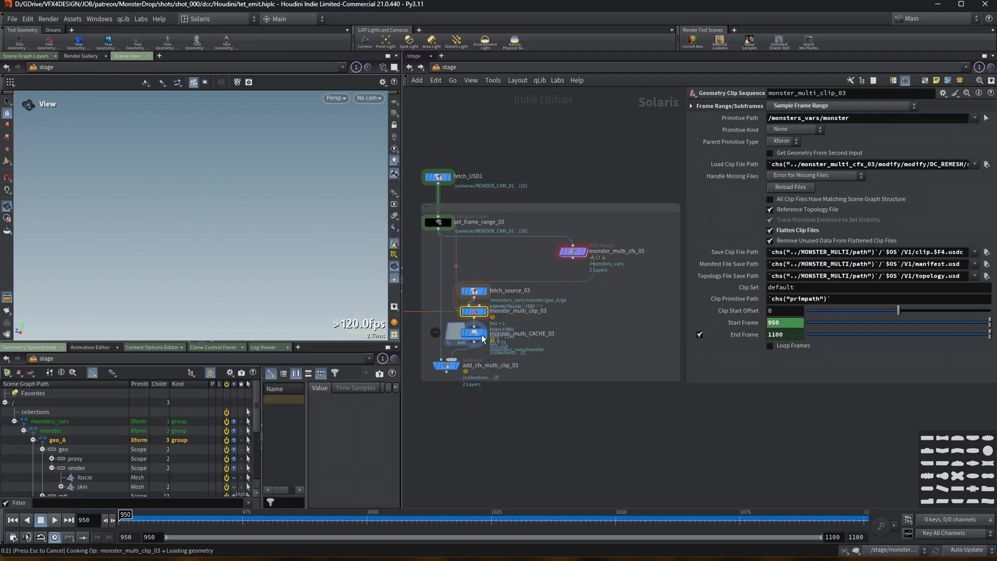
middle_drag(481, 339, 501, 339)
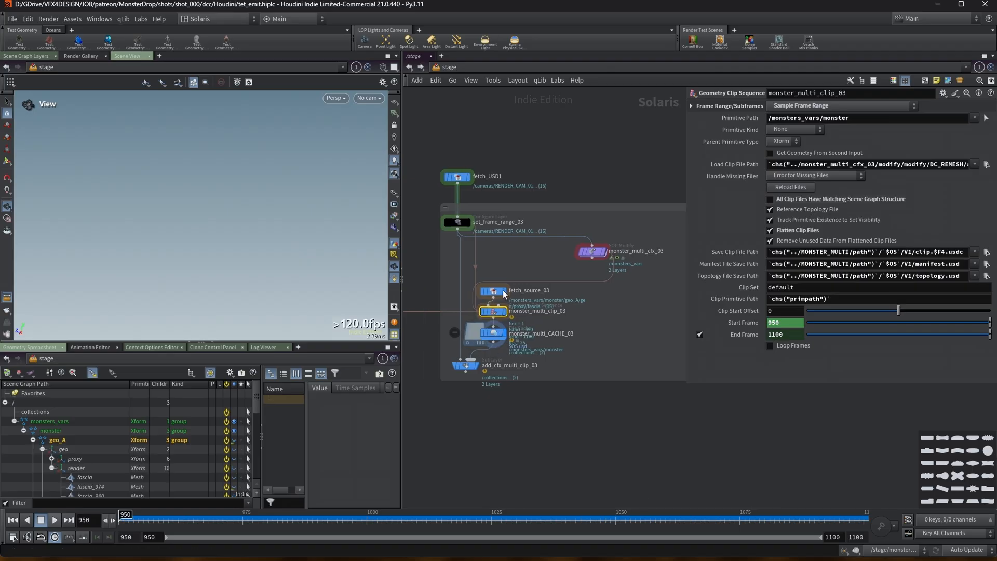
scroll(516, 318, up, 2)
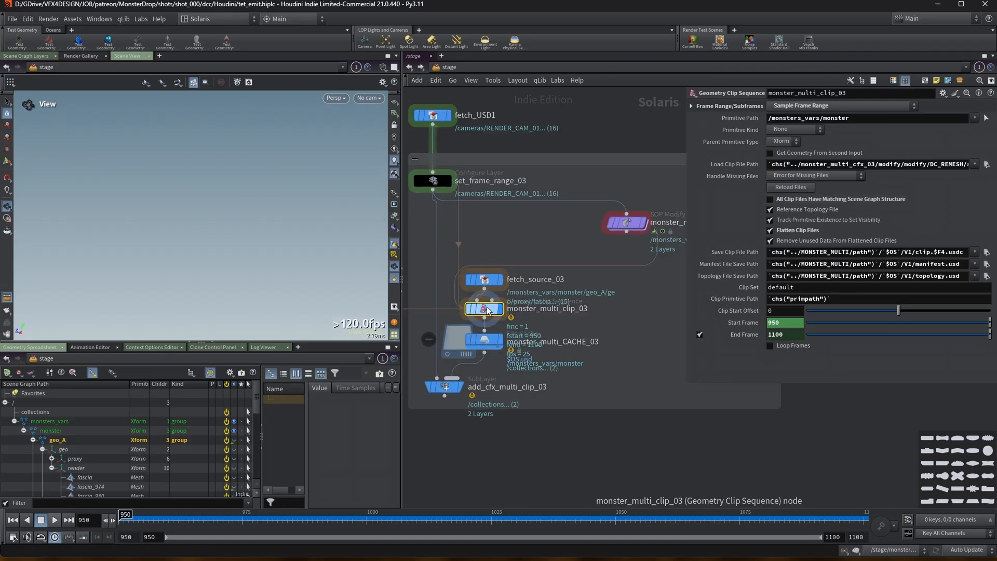
scroll(494, 310, down, 2)
click(495, 310)
scroll(495, 310, up, 1)
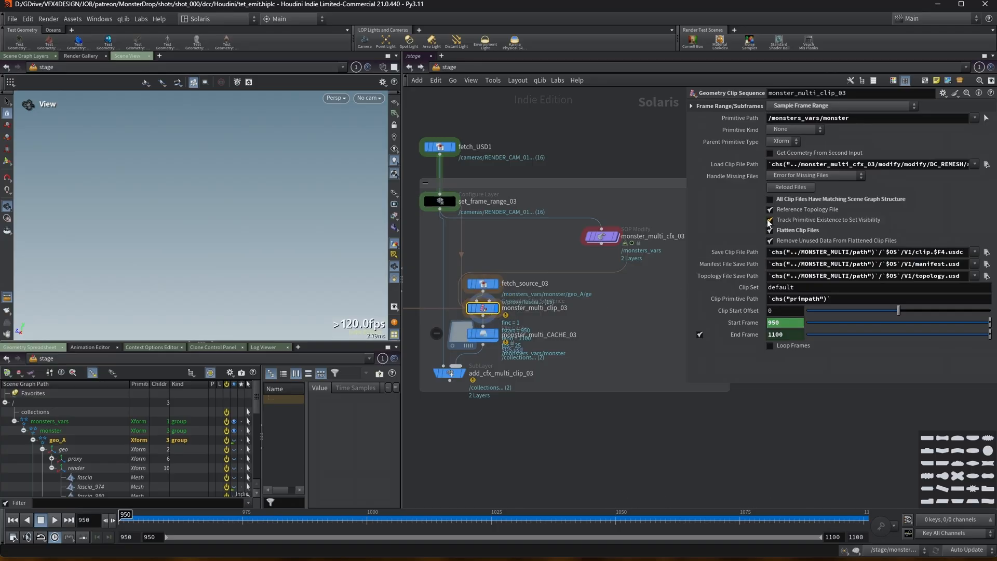
Play back and rewind the timeline to review the clip animation in the viewport.
click(55, 520)
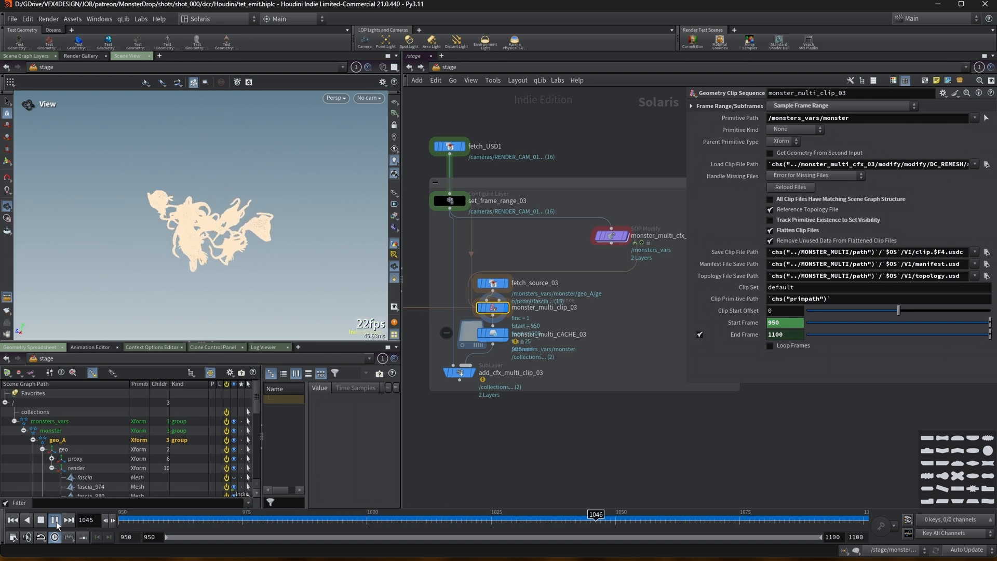
click(55, 520)
click(13, 520)
click(54, 520)
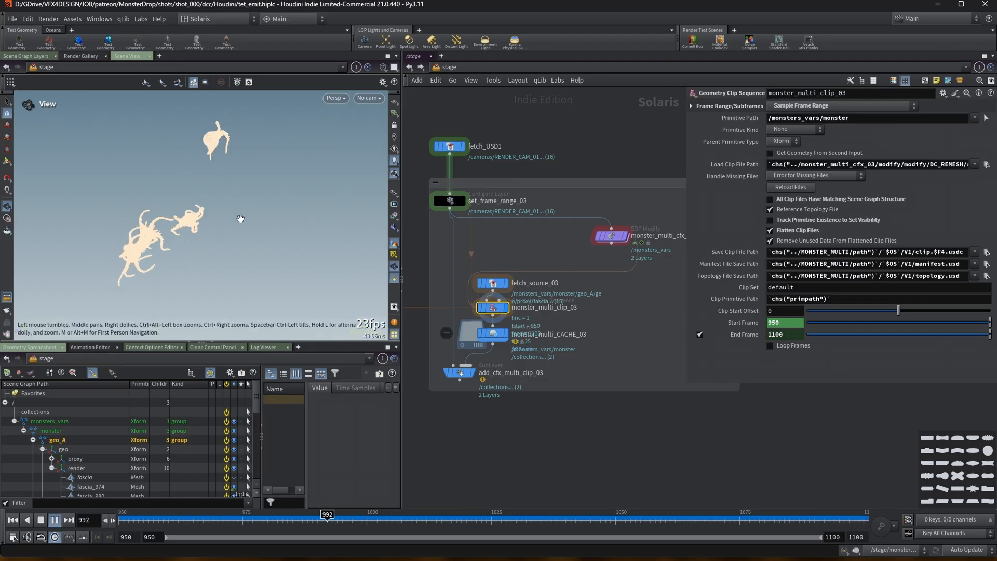
click(13, 520)
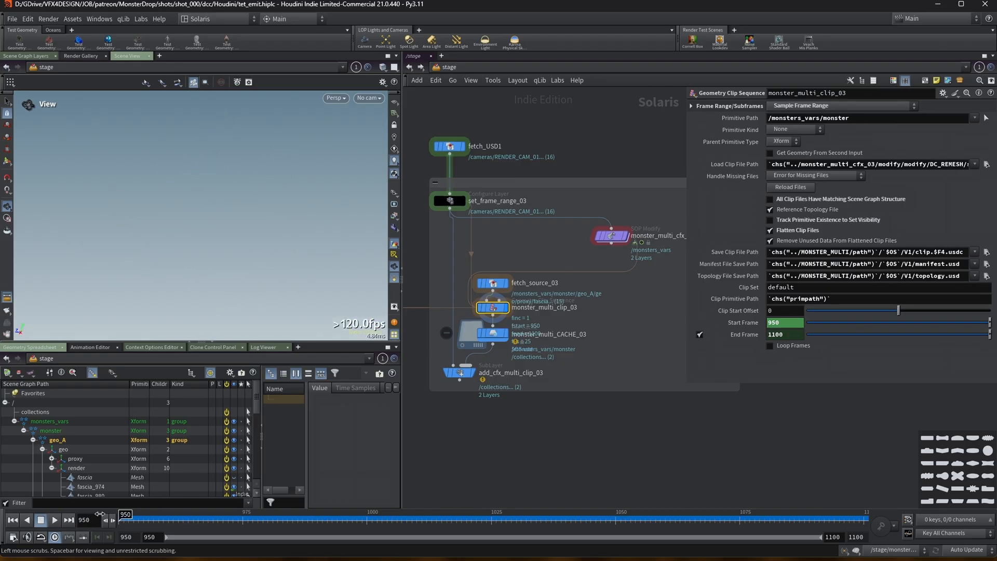
drag(139, 512, 115, 485)
Start saving monster_multi_CACHE_03 to disk again and interrupt the cook.
click(501, 339)
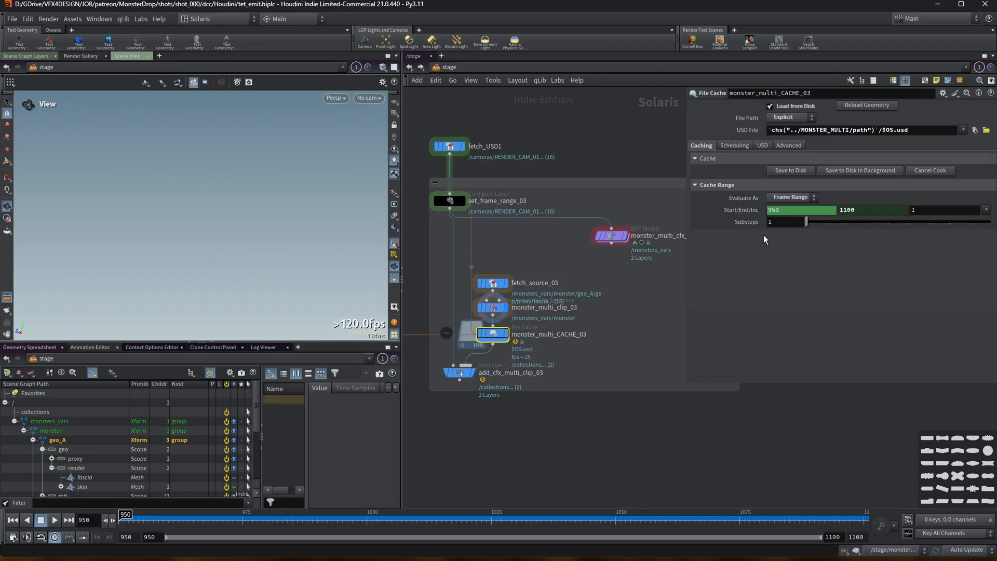
click(786, 171)
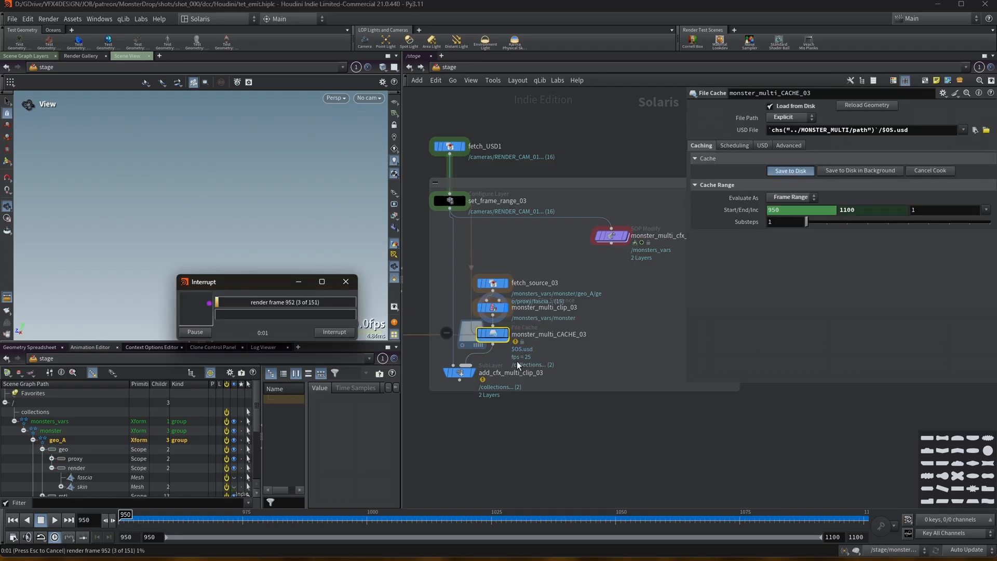
drag(246, 285, 269, 114)
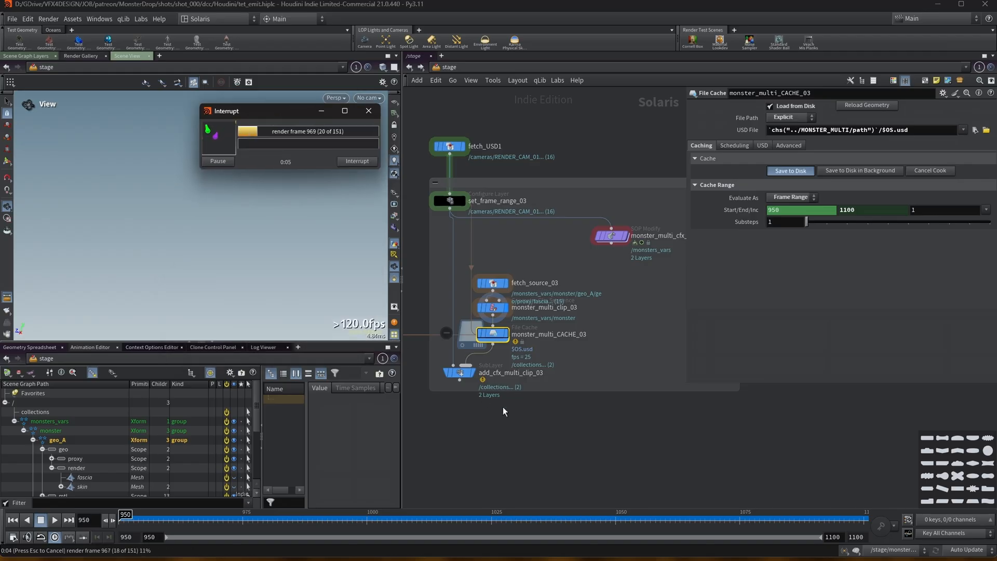
key(Escape)
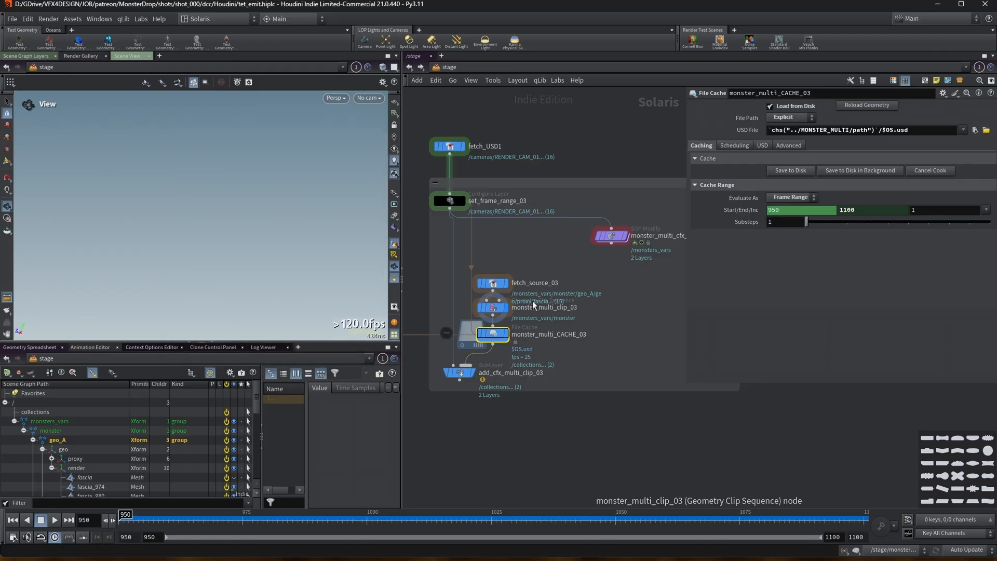
Select add_cfx_multi_clip_03 and play the animation to review the combined result in the viewport.
click(474, 373)
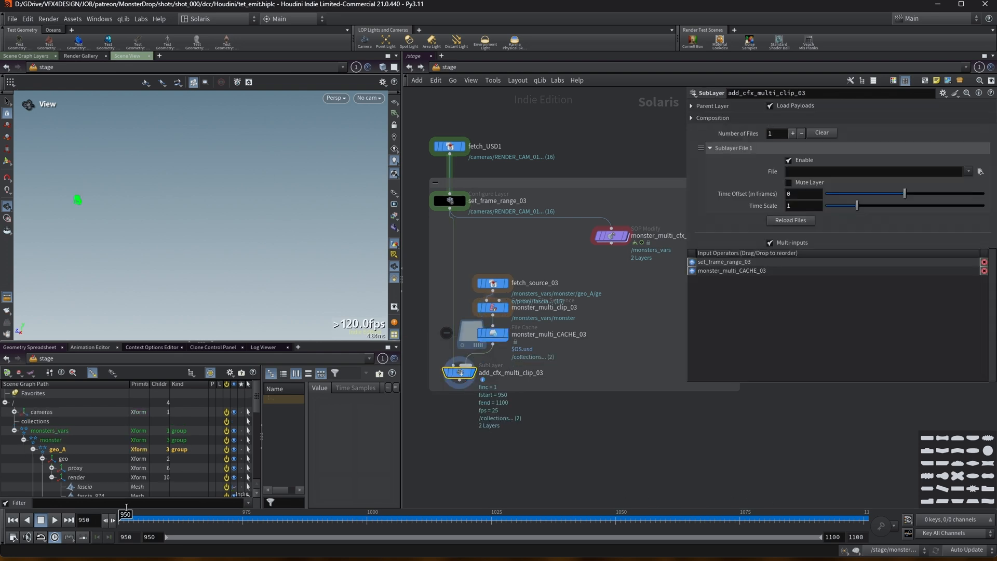
click(55, 520)
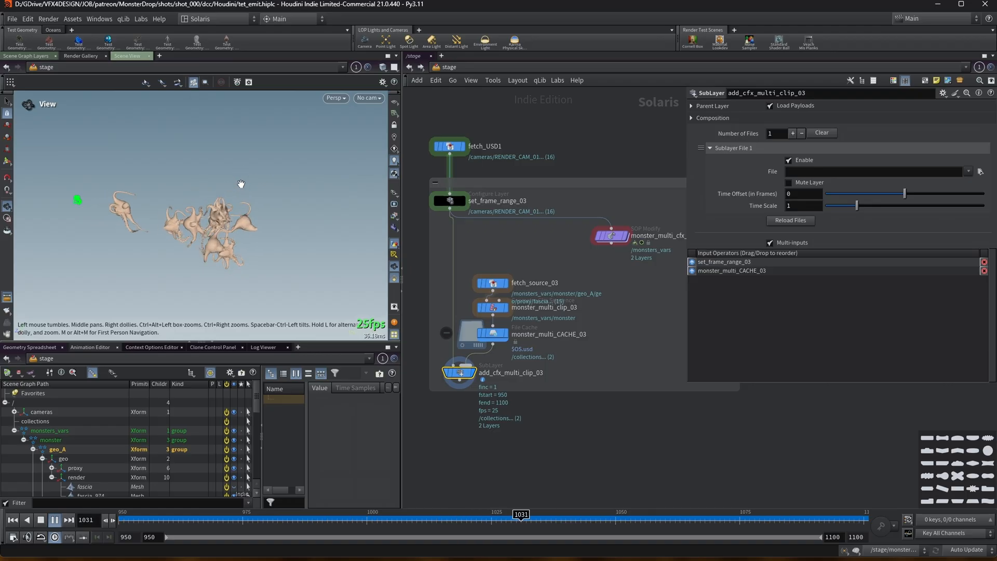
scroll(233, 184, up, 5)
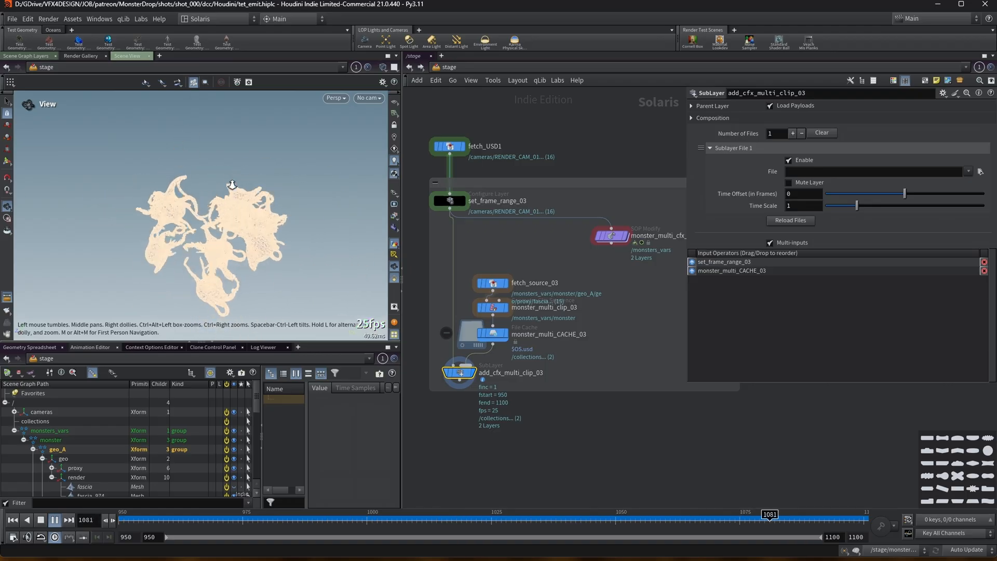
Select add_cfx_multi_clip_02 to review the second clip version in the viewport.
click(119, 514)
middle_drag(491, 447, 652, 424)
scroll(652, 424, down, 2)
middle_drag(435, 396, 530, 385)
scroll(531, 385, up, 1)
click(442, 346)
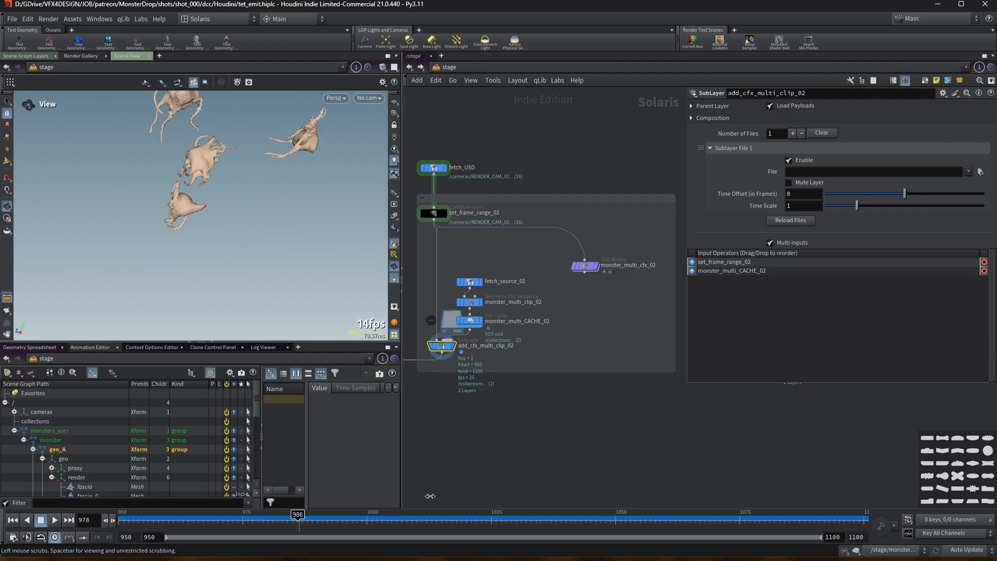
Select add_cfx_multi_clip_01 and scrub the timeline to review its animation in the viewport.
drag(430, 496, 452, 491)
scroll(486, 435, down, 3)
middle_drag(488, 433, 623, 381)
middle_drag(461, 377, 521, 393)
scroll(493, 380, up, 2)
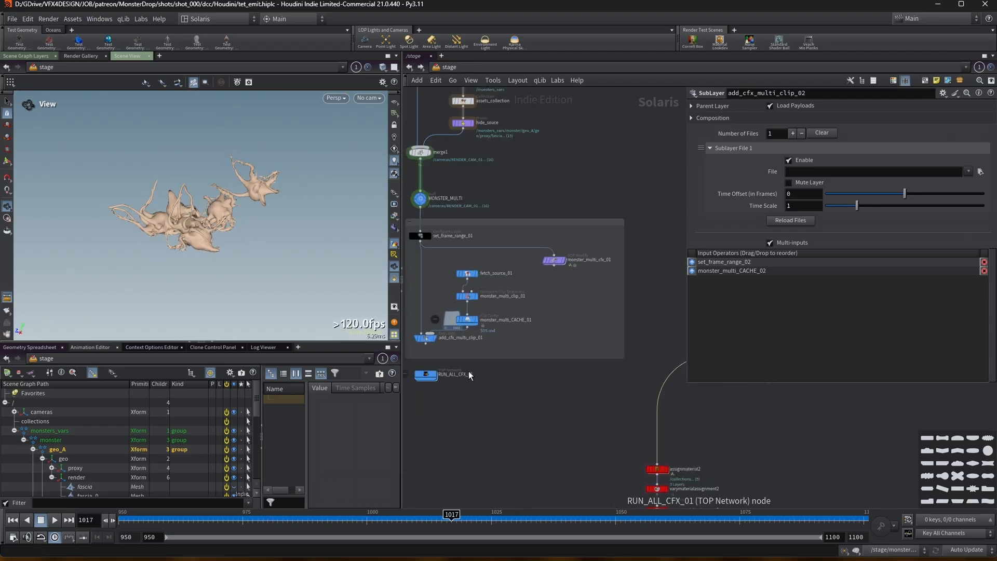
click(424, 339)
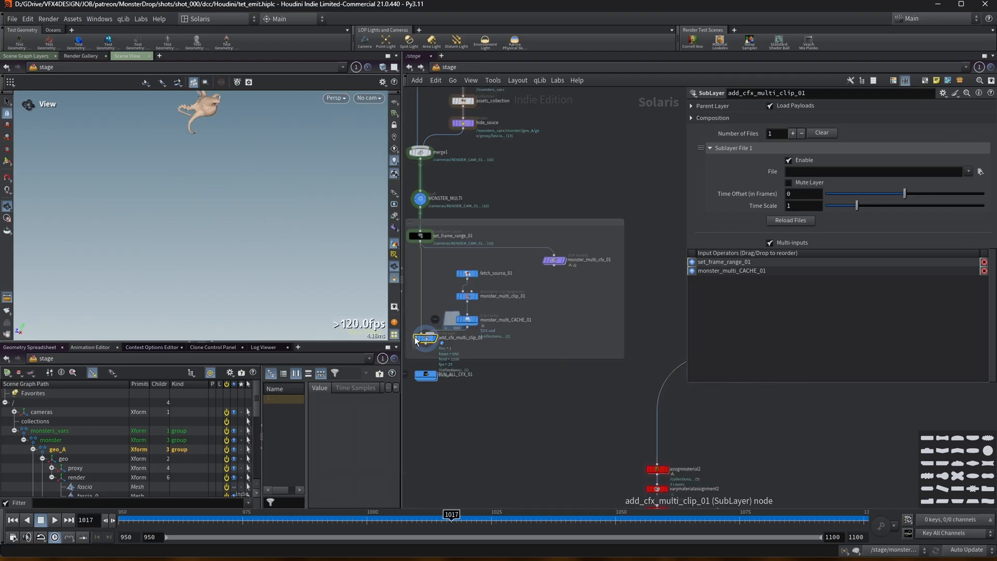
scroll(196, 189, down, 3)
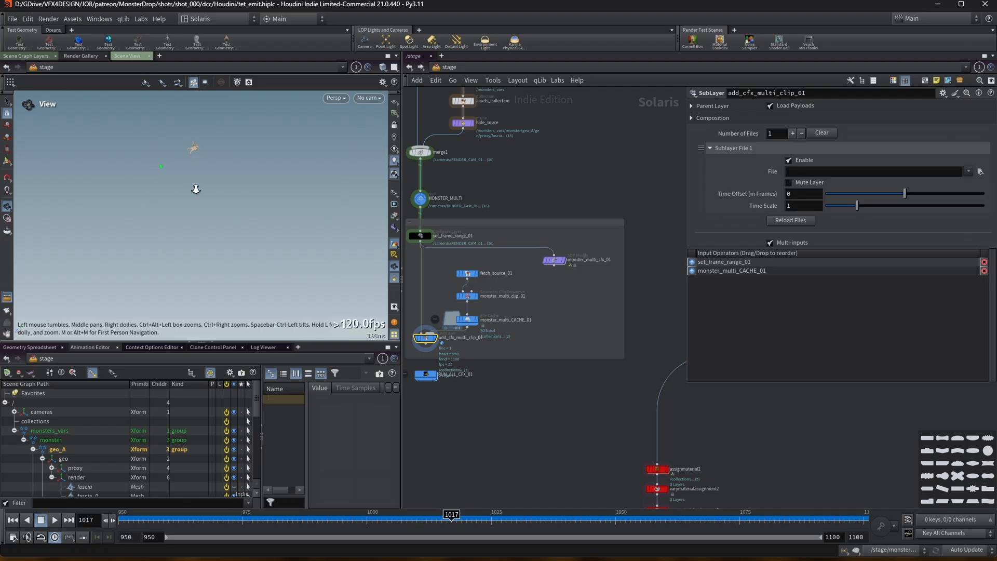
drag(127, 518, 859, 518)
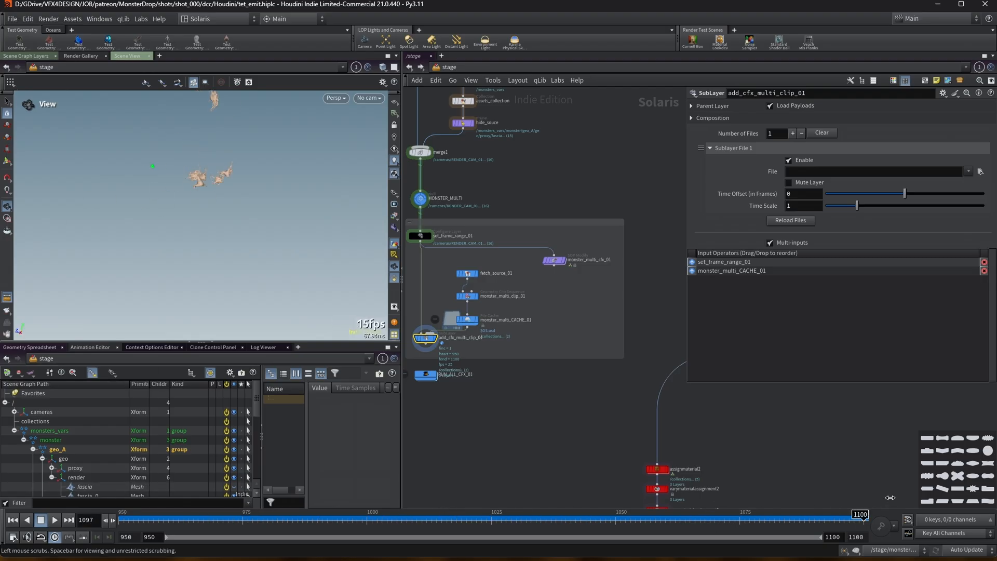
right_drag(287, 171, 361, 170)
middle_drag(124, 245, 157, 226)
drag(141, 519, 93, 514)
right_drag(205, 276, 98, 297)
drag(156, 519, 967, 526)
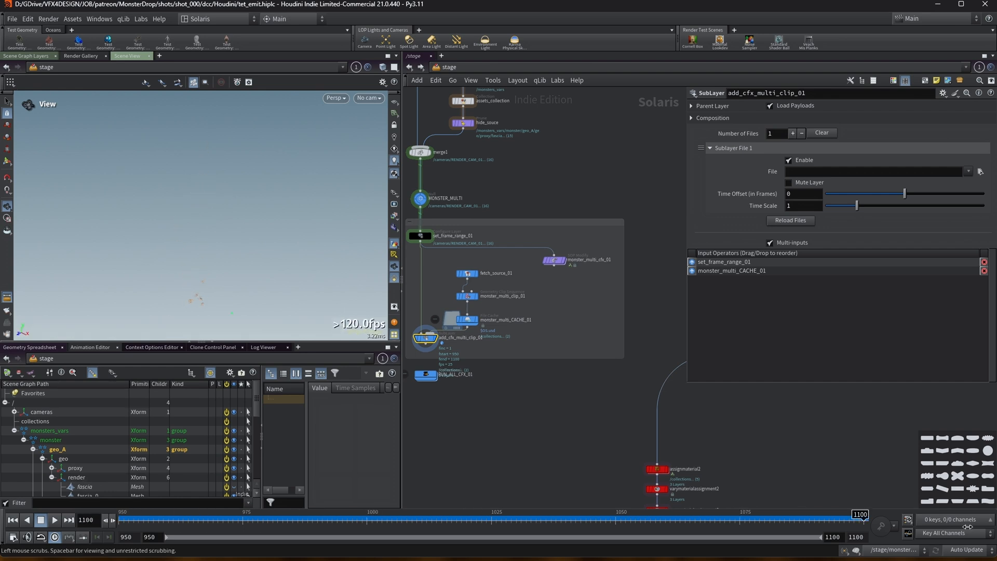
Select add_cfx_multi_clip_03 and scrub the timeline to review its animation in the viewport.
scroll(569, 386, down, 3)
middle_drag(565, 400, 434, 438)
middle_drag(447, 312, 367, 232)
middle_drag(618, 380, 456, 357)
scroll(462, 297, up, 3)
scroll(462, 298, up, 2)
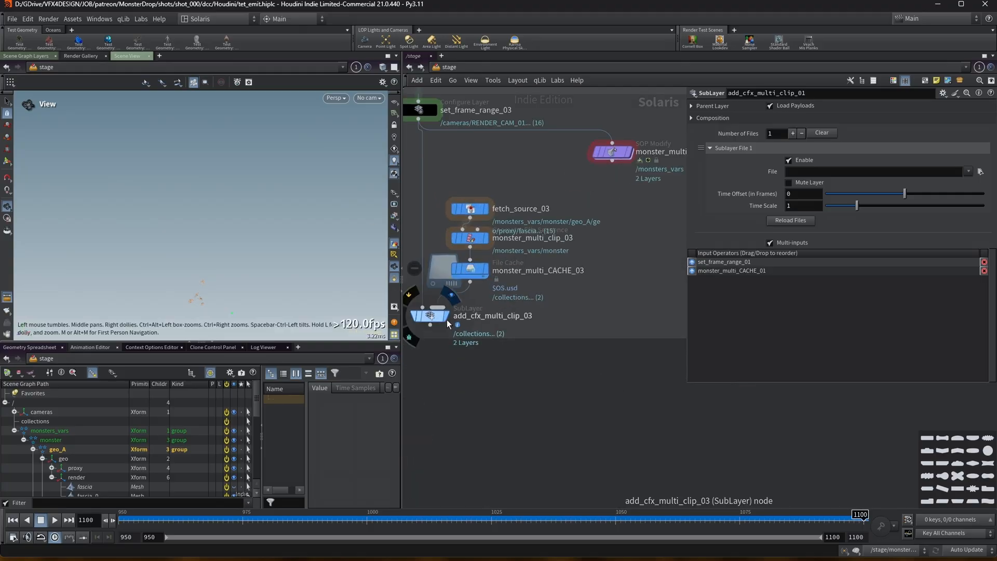
click(435, 314)
drag(137, 524, 516, 521)
middle_drag(209, 317, 223, 273)
scroll(225, 268, up, 8)
scroll(229, 192, up, 2)
middle_drag(115, 223, 257, 210)
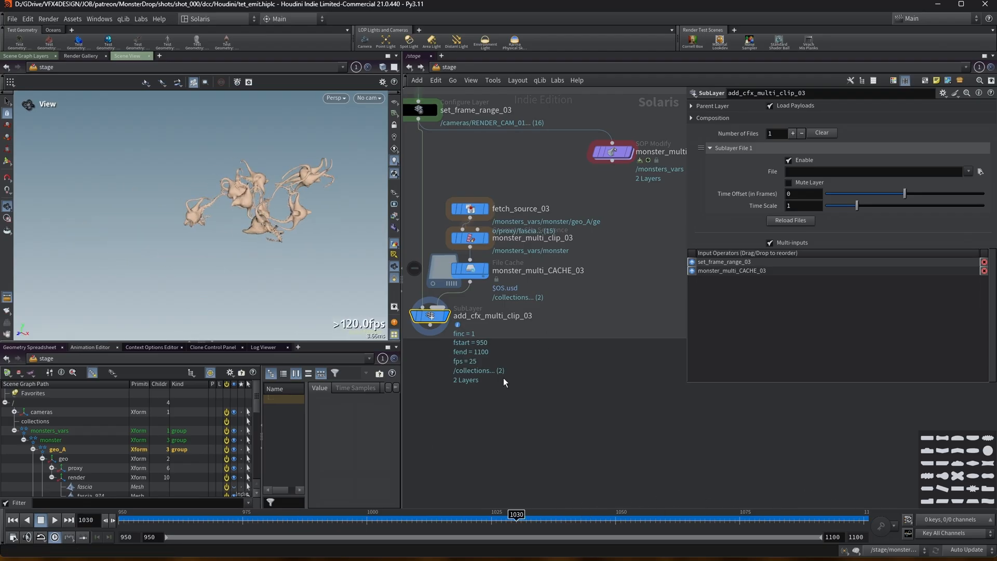
Select the ten material, light and render nodes and move them below add_cfx_multi_clip_03.
scroll(476, 345, down, 3)
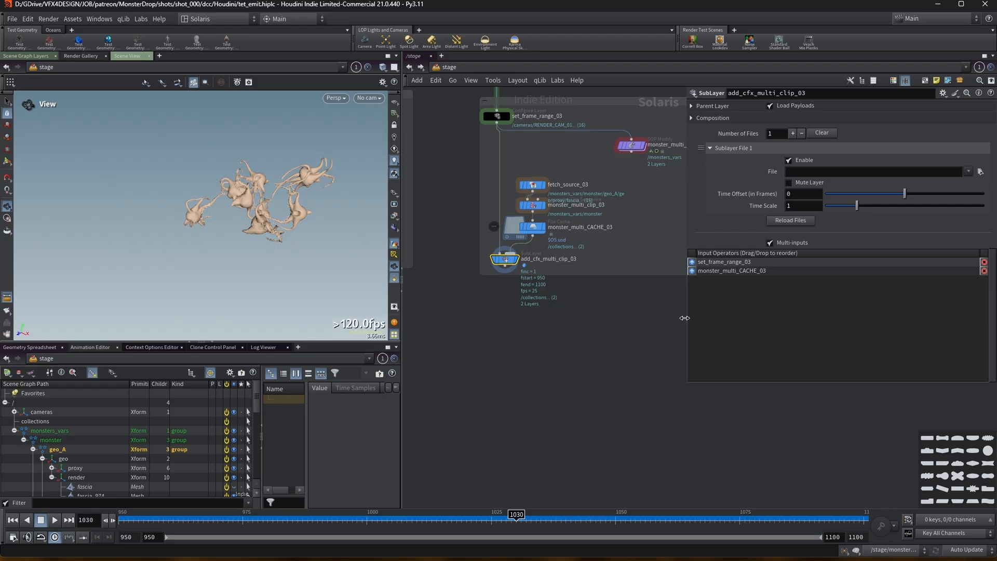
drag(684, 318, 780, 315)
scroll(623, 319, down, 3)
middle_drag(551, 322, 740, 310)
scroll(654, 321, down, 2)
middle_drag(598, 324, 581, 234)
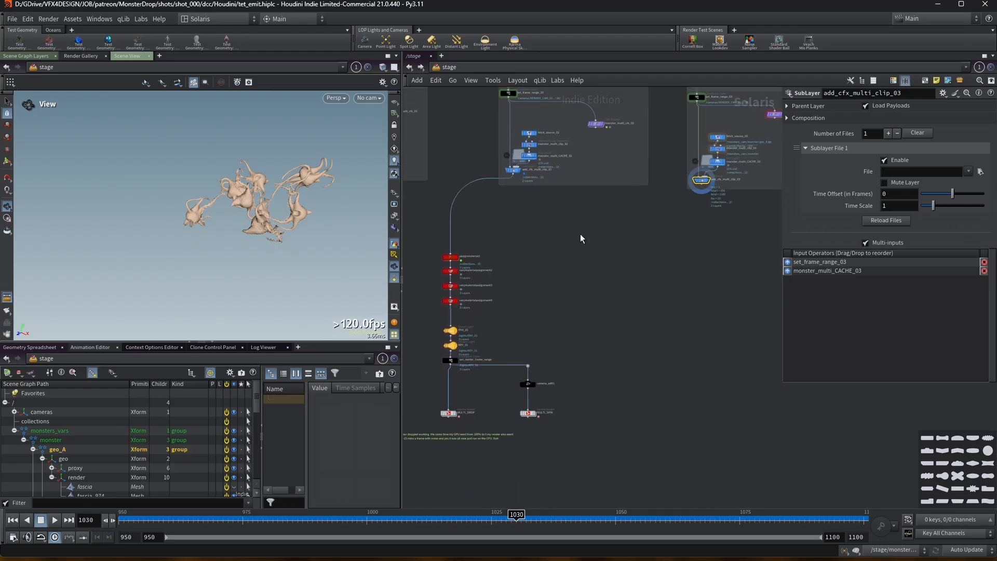
click(451, 256)
click(702, 186)
drag(577, 418, 394, 237)
drag(452, 257, 695, 228)
middle_drag(538, 322, 520, 260)
drag(439, 367, 527, 342)
drag(731, 403, 714, 364)
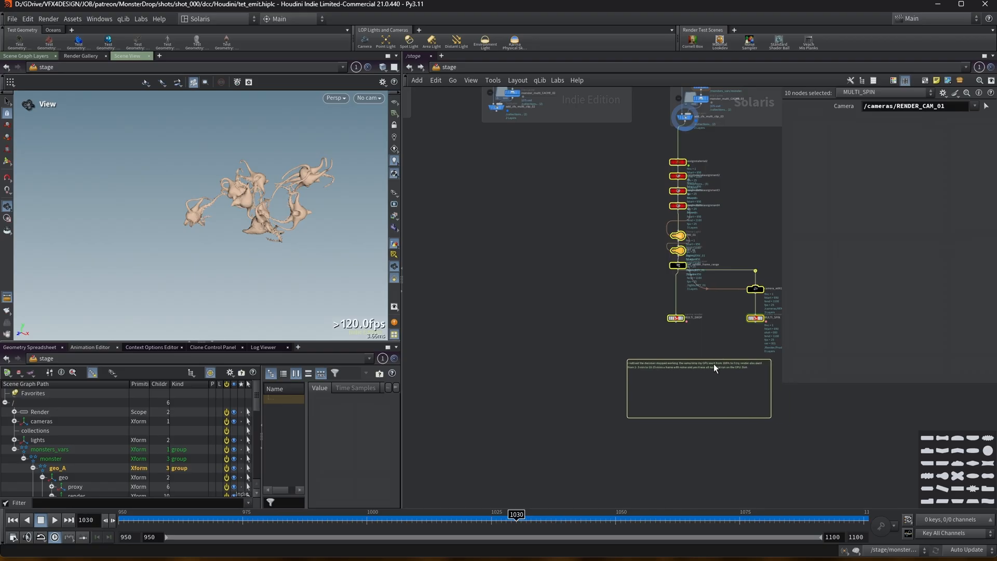
Connect add_cfx_multi_clip_03's output into assignmaterial2 at the top of the render chain.
key(f)
drag(539, 409, 562, 430)
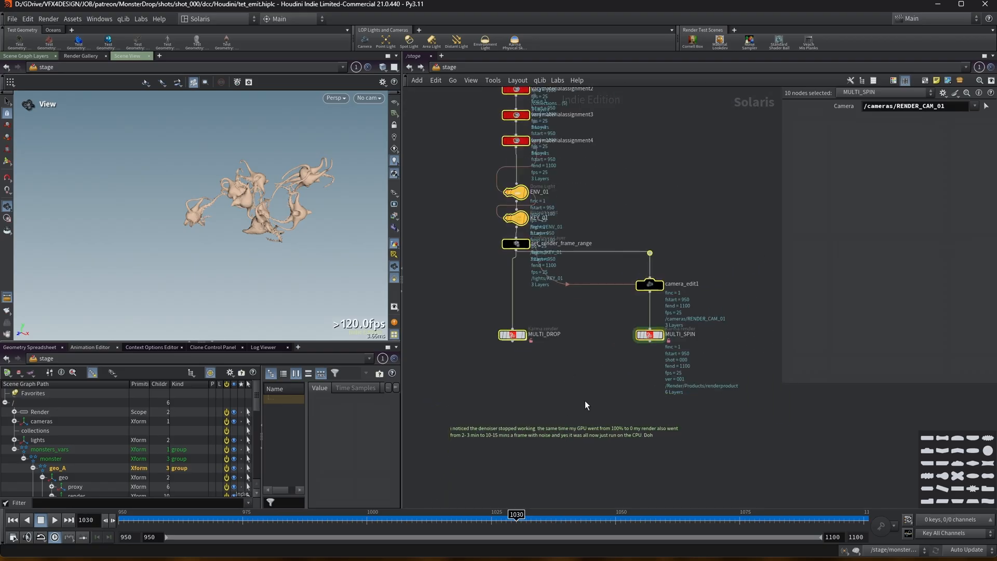
middle_drag(601, 171, 604, 327)
click(603, 321)
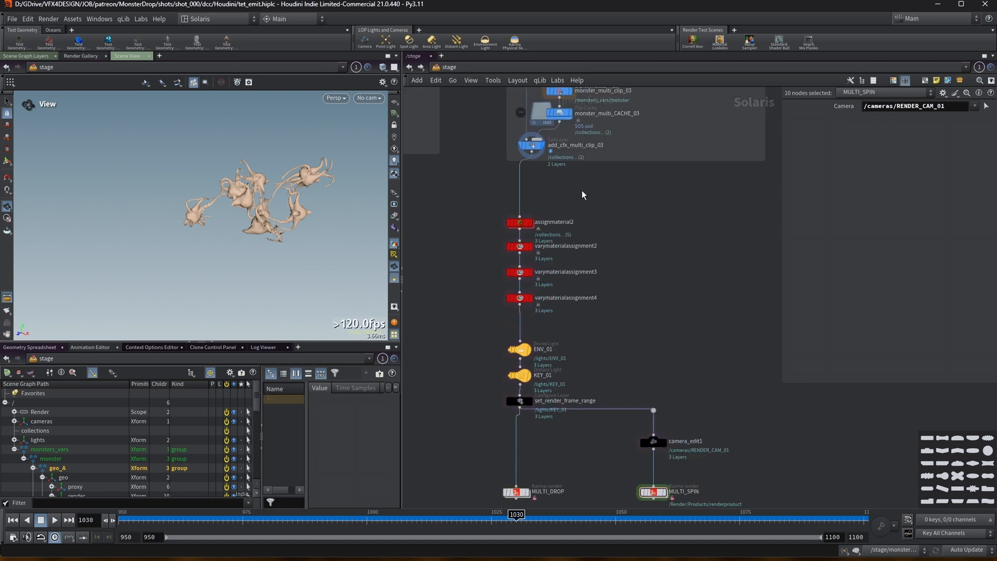
Inspect assignmaterial2 and the three varymaterialassignment nodes and their material results in the viewport.
click(531, 223)
click(525, 227)
scroll(236, 212, up, 5)
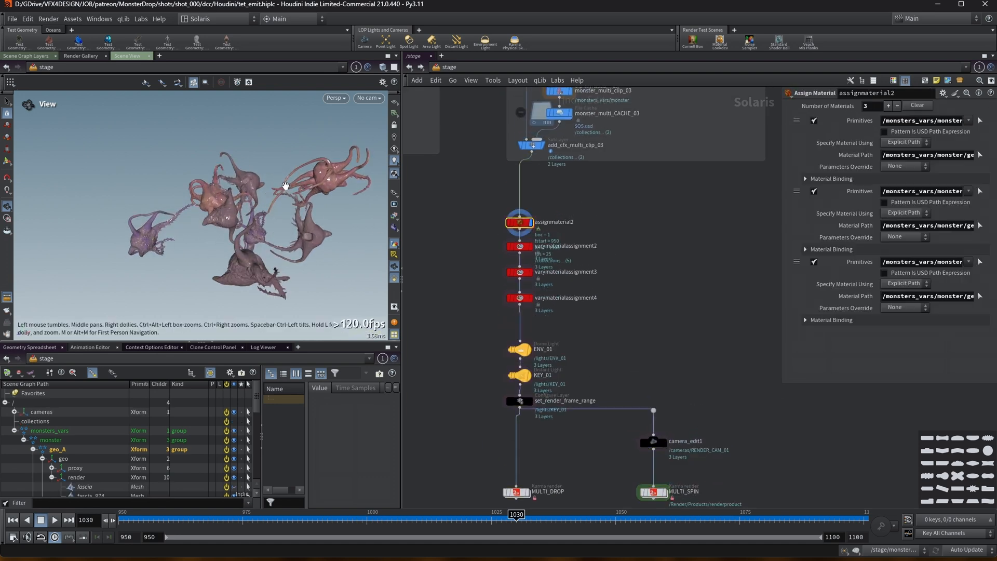
click(531, 247)
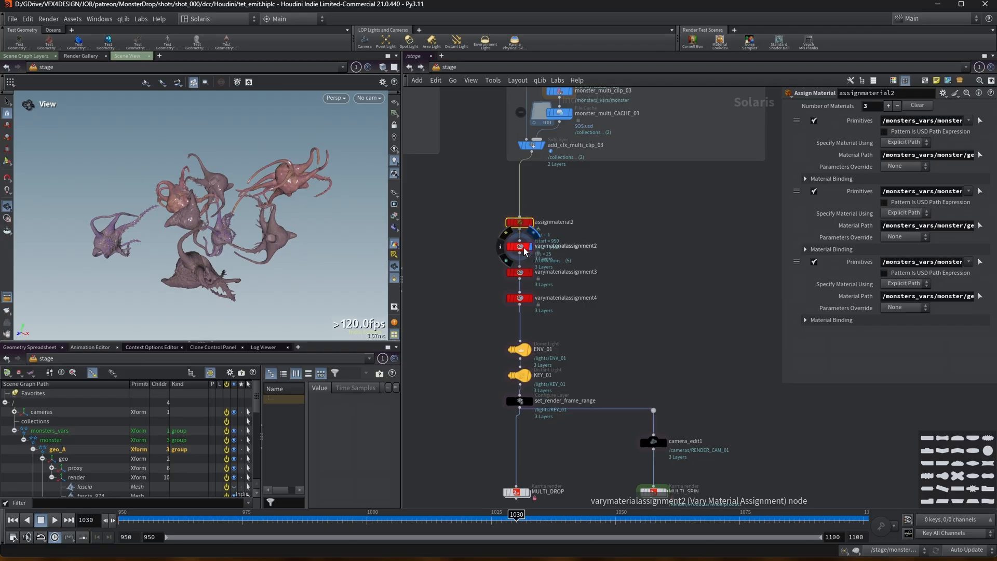
click(527, 248)
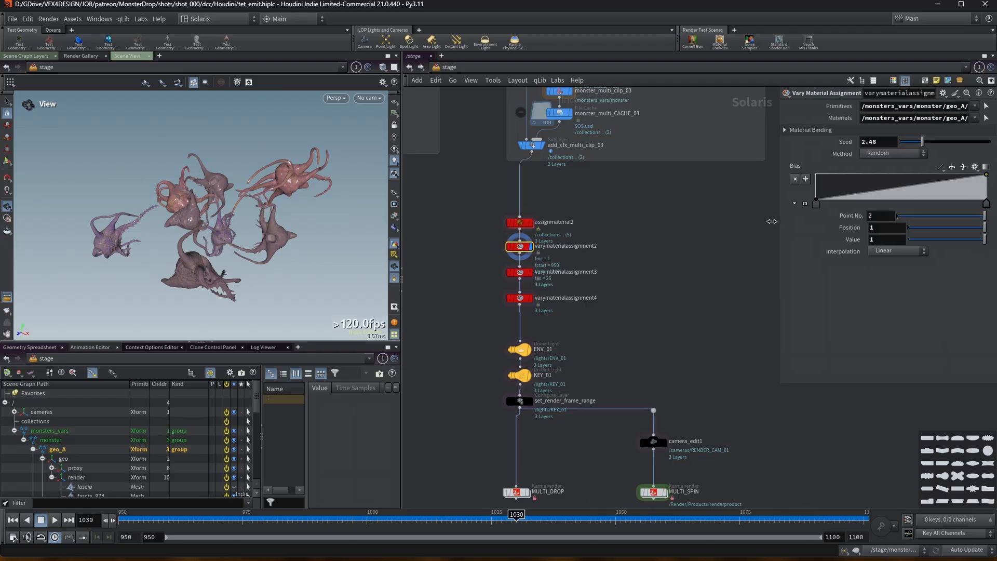
drag(782, 225, 670, 225)
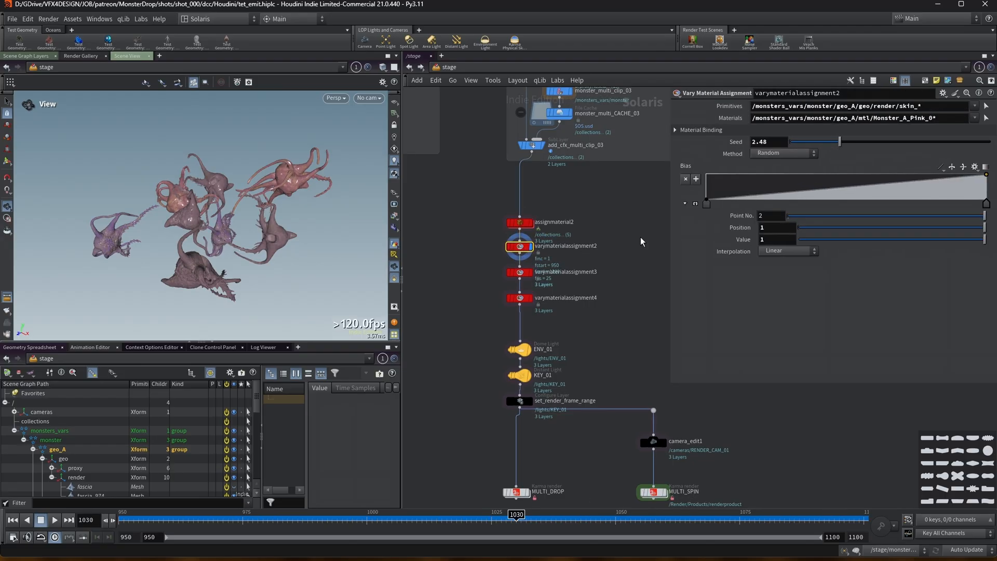
click(521, 272)
click(526, 299)
middle_drag(535, 405, 510, 328)
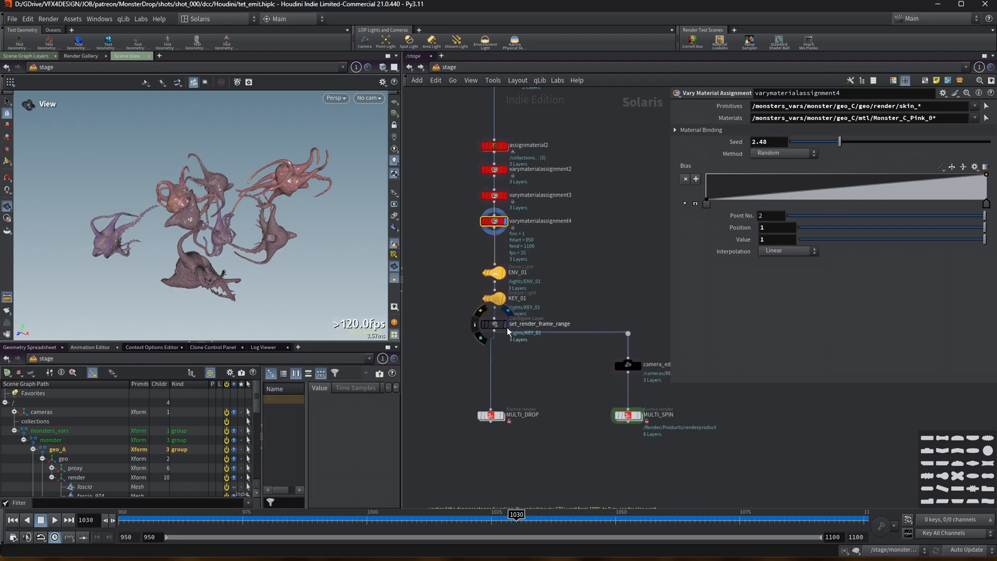
Select set_render_frame_range and the MULTI_SPIN render node to check their settings.
click(506, 326)
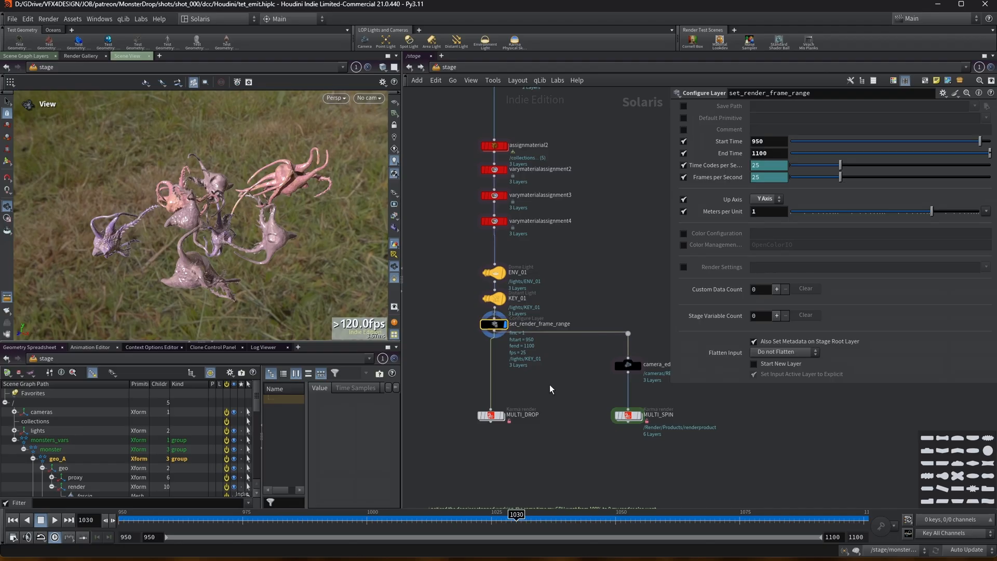
middle_drag(549, 384, 532, 378)
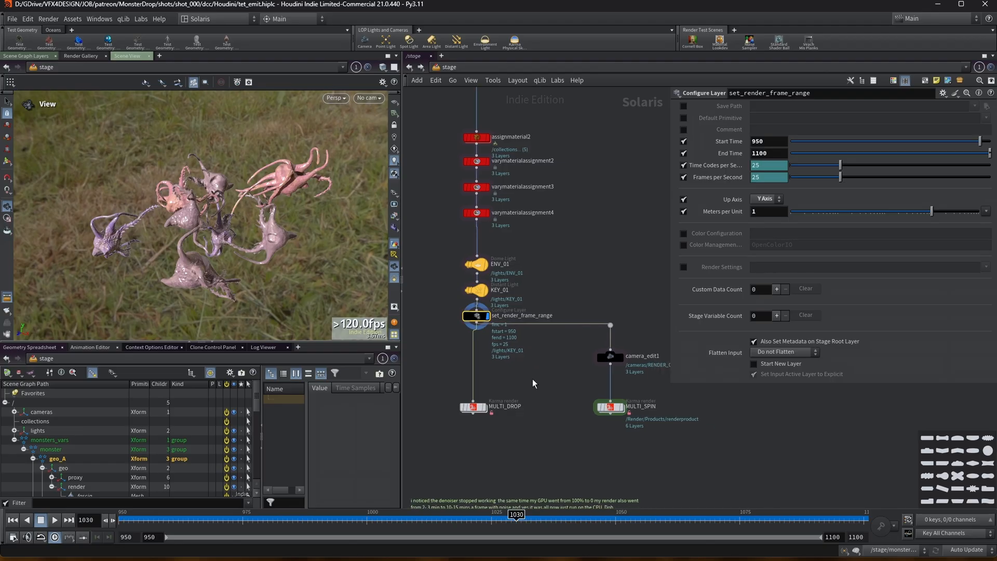
click(623, 411)
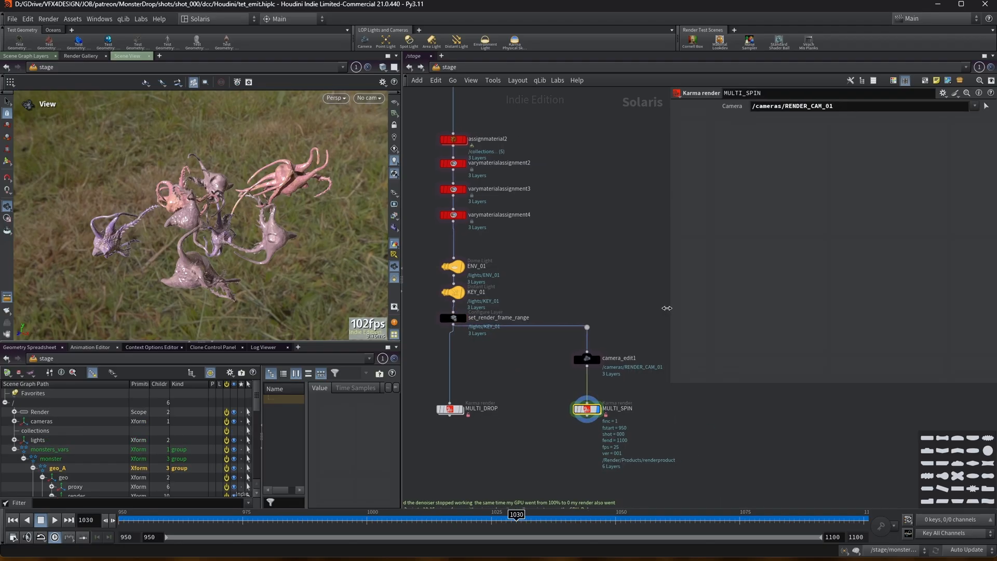
drag(667, 308, 710, 318)
Look through /cameras/RENDER_CAM_01 in the viewport and scrub the timeline to review the shot.
click(369, 98)
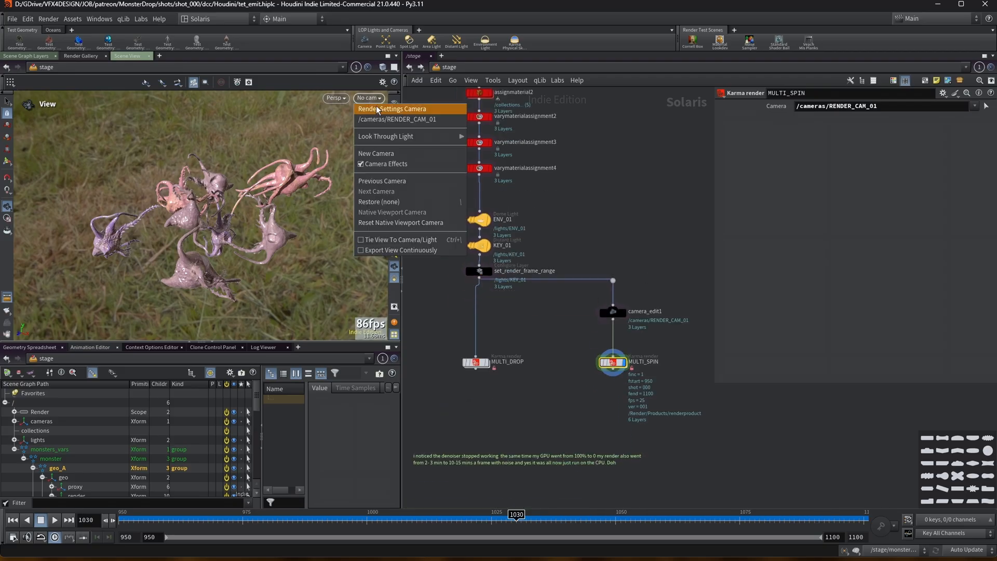
click(379, 119)
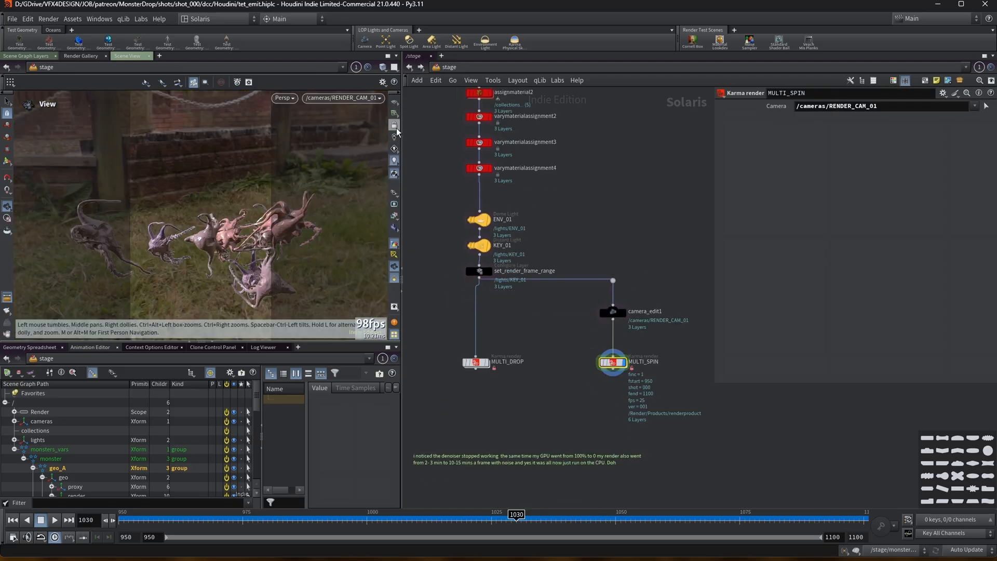
click(395, 126)
drag(738, 518, 890, 480)
drag(216, 236, 208, 203)
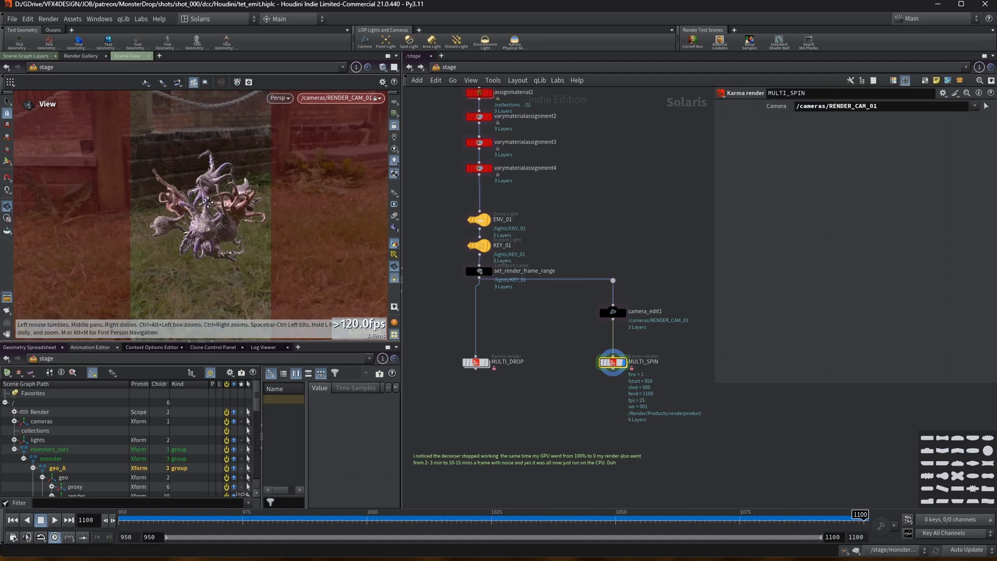
drag(268, 514, 104, 506)
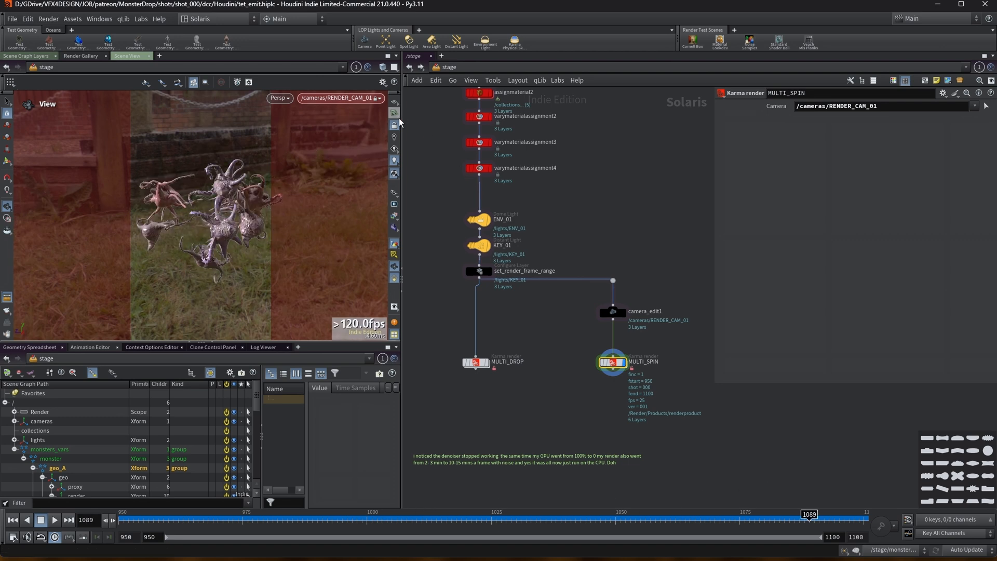
Save the scene file.
click(13, 19)
click(40, 90)
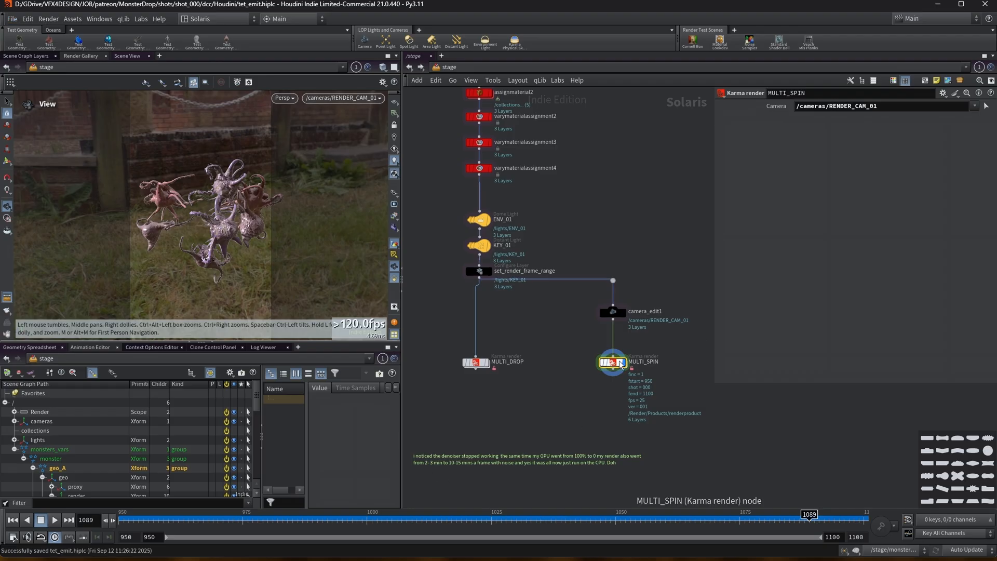
scroll(620, 366, up, 3)
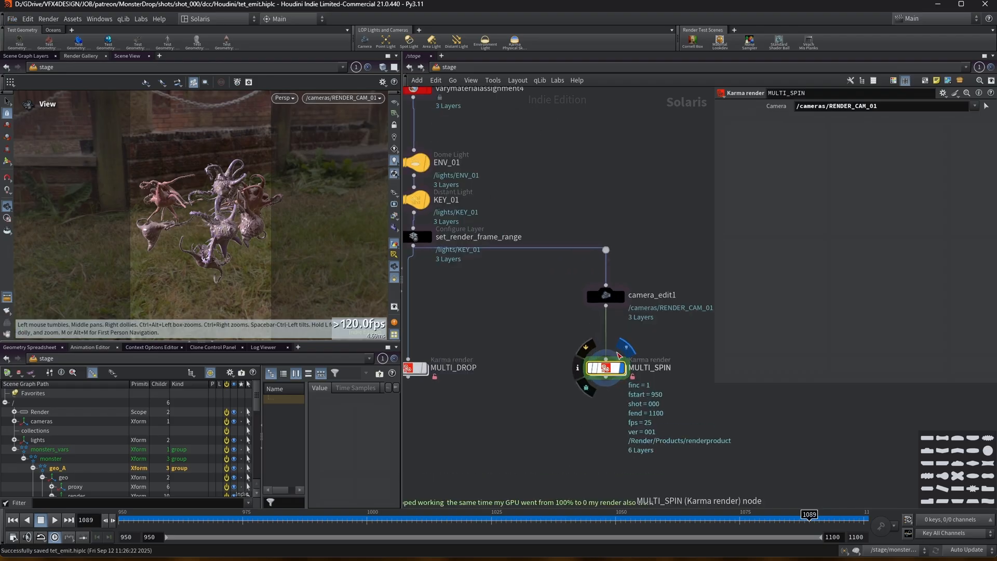
drag(293, 514, 530, 461)
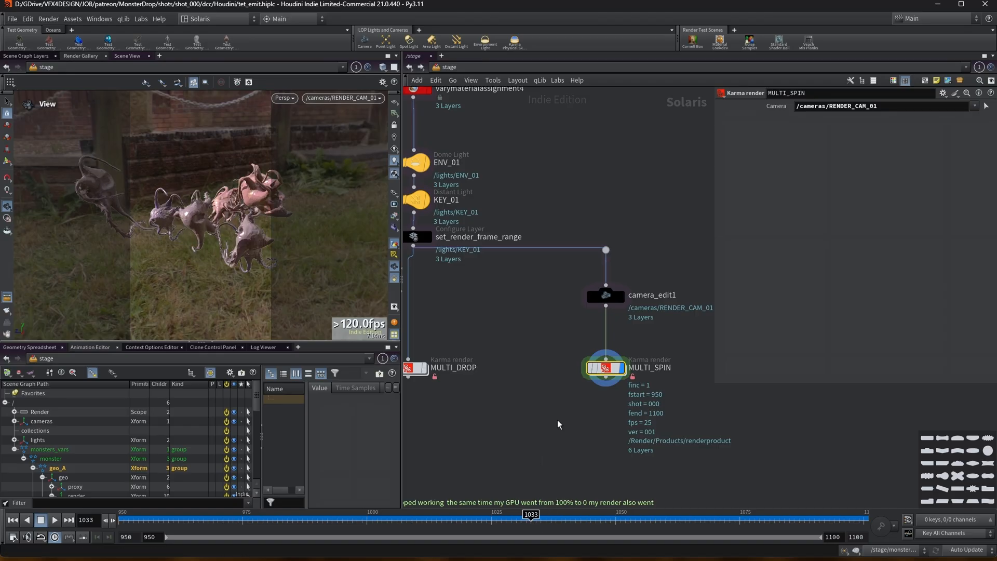
Enter the MULTI_SPIN render network and inspect the SKIN_BEAUTY and SKIN_UTILS render settings.
double_click(606, 367)
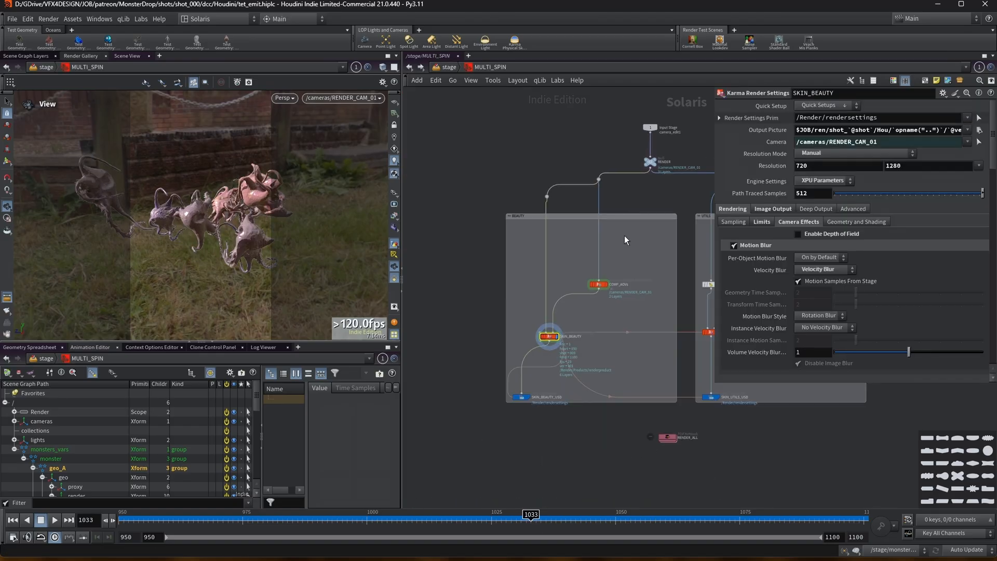
scroll(628, 351, up, 3)
drag(714, 184, 780, 189)
middle_drag(660, 327, 667, 274)
scroll(665, 275, down, 2)
scroll(618, 296, down, 3)
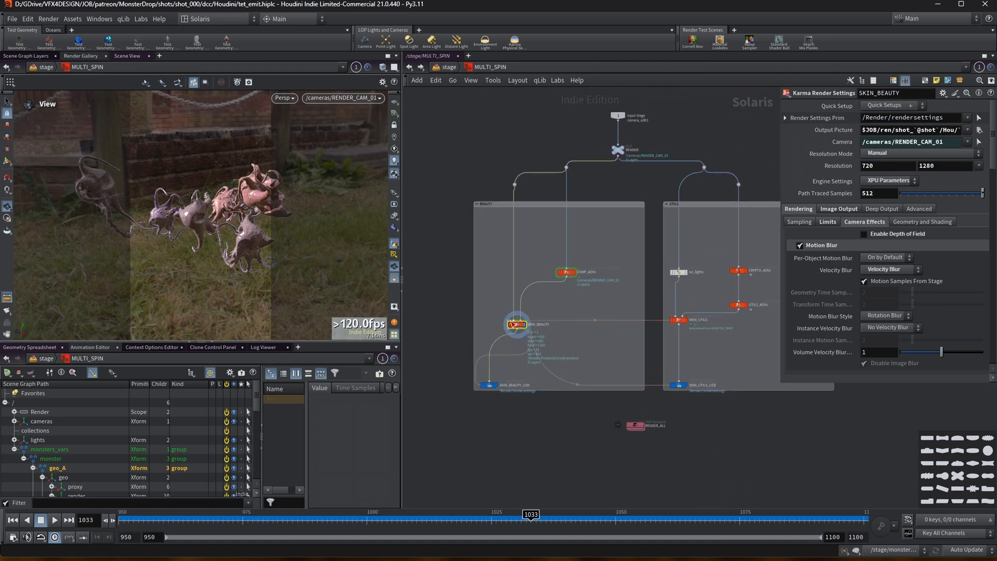
click(682, 321)
middle_drag(723, 344, 694, 348)
scroll(693, 349, up, 2)
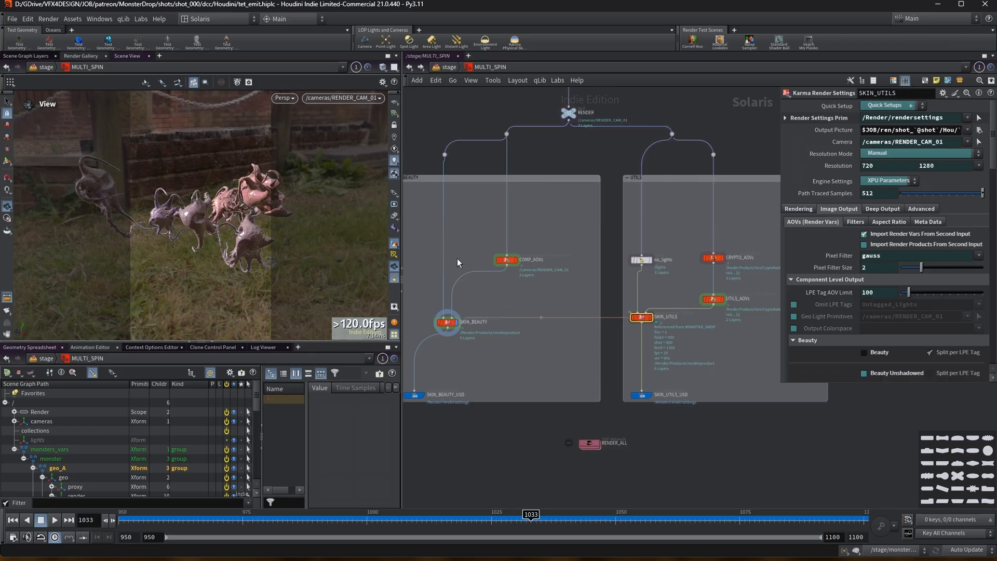
On SKIN_BEAUTY_USD, set Valid Frame Range to Render Current Frame.
middle_drag(435, 223, 453, 221)
drag(429, 220, 552, 387)
click(432, 393)
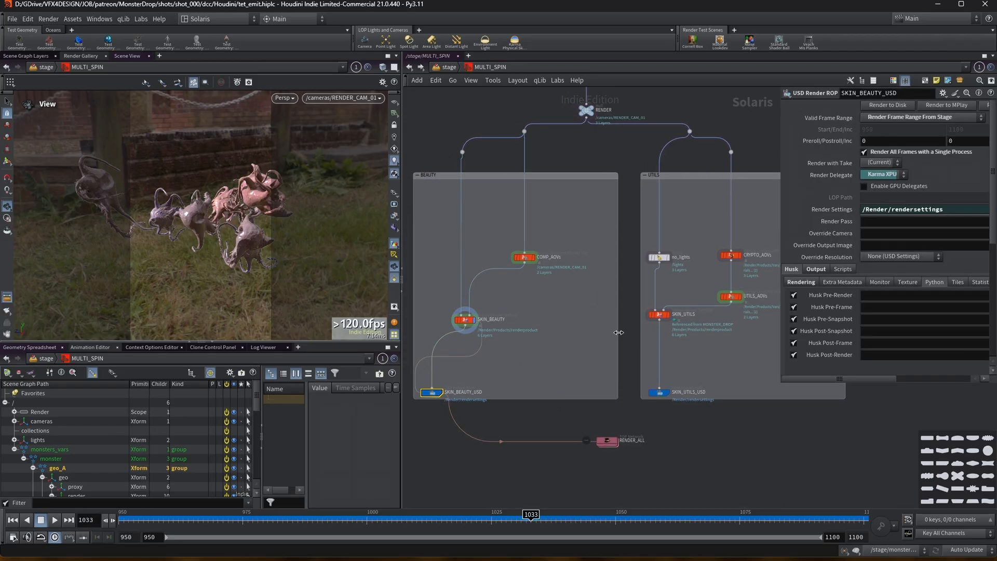
drag(777, 145, 669, 145)
click(796, 116)
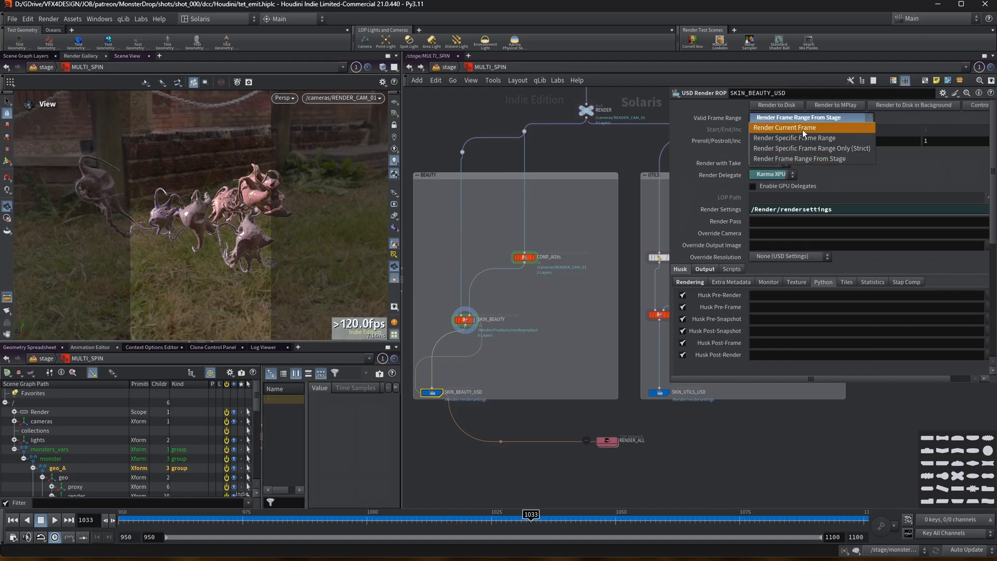
click(802, 130)
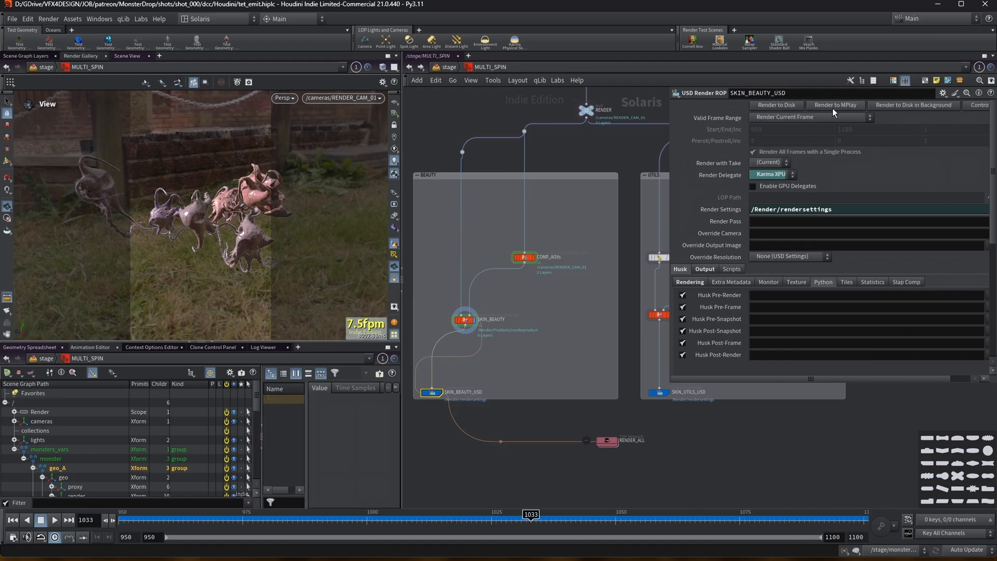
Inspect the SKIN_BEAUTY Karma render settings and move the MPlay render window out of the way.
click(465, 320)
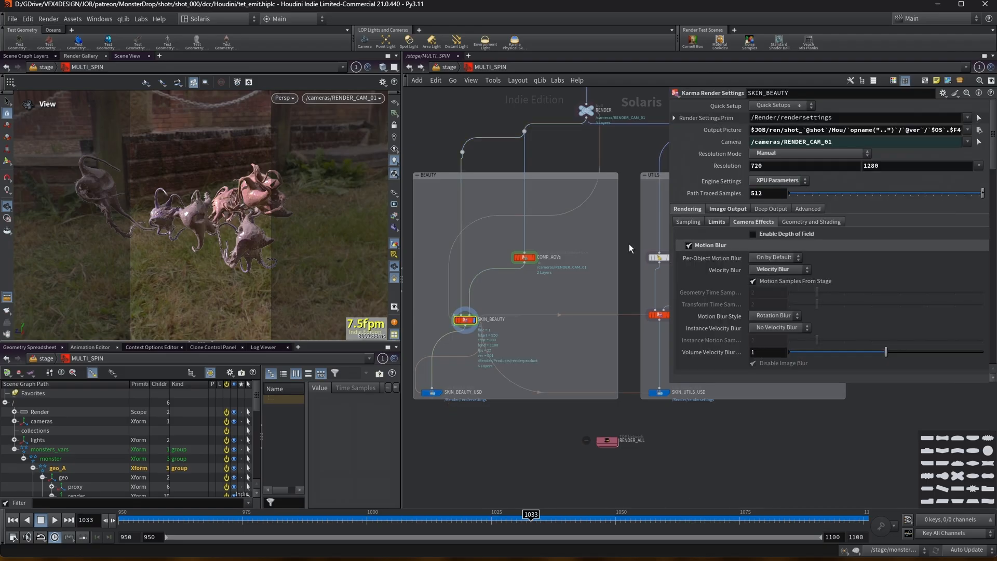
drag(788, 383, 808, 465)
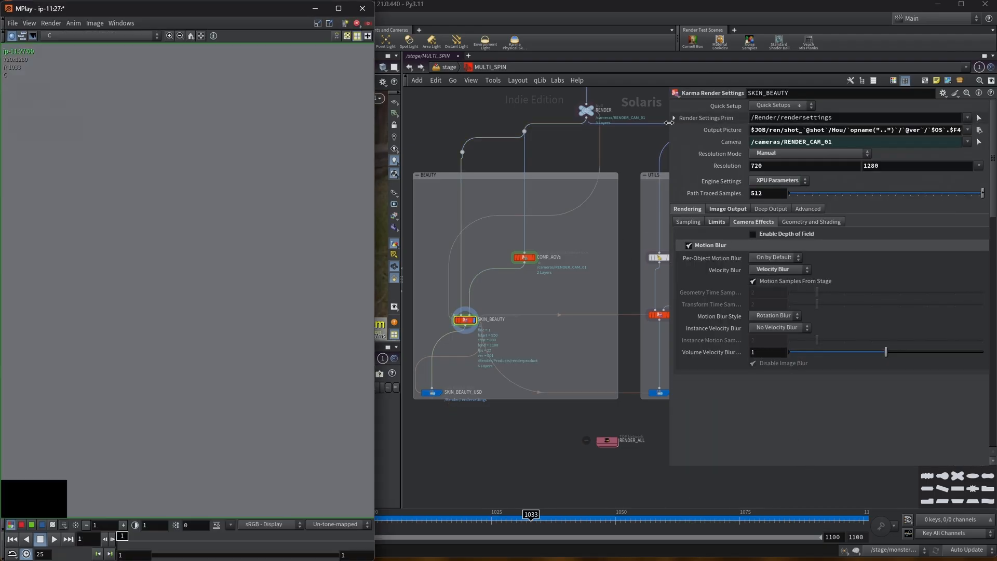
drag(670, 124, 691, 136)
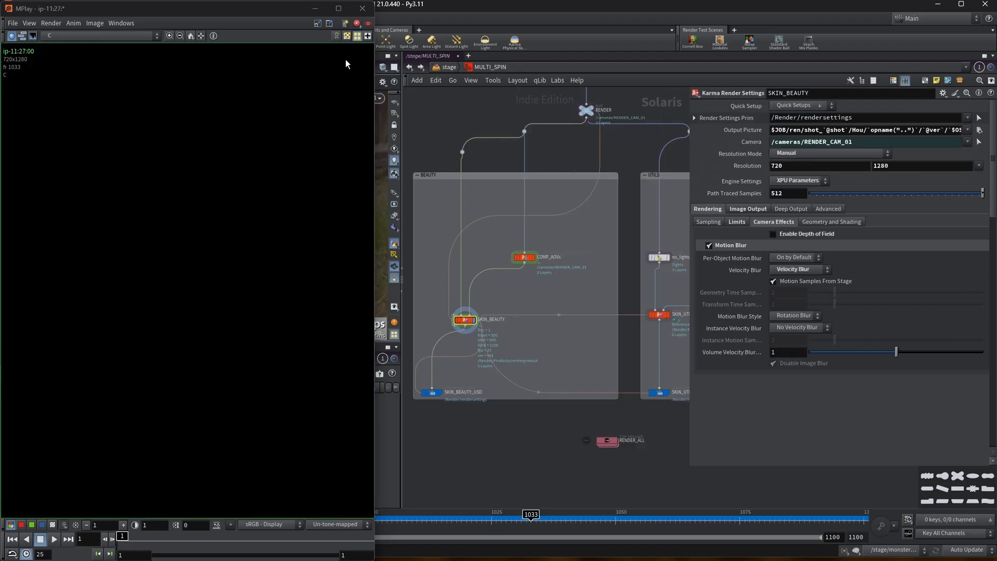
drag(269, 12, 740, 376)
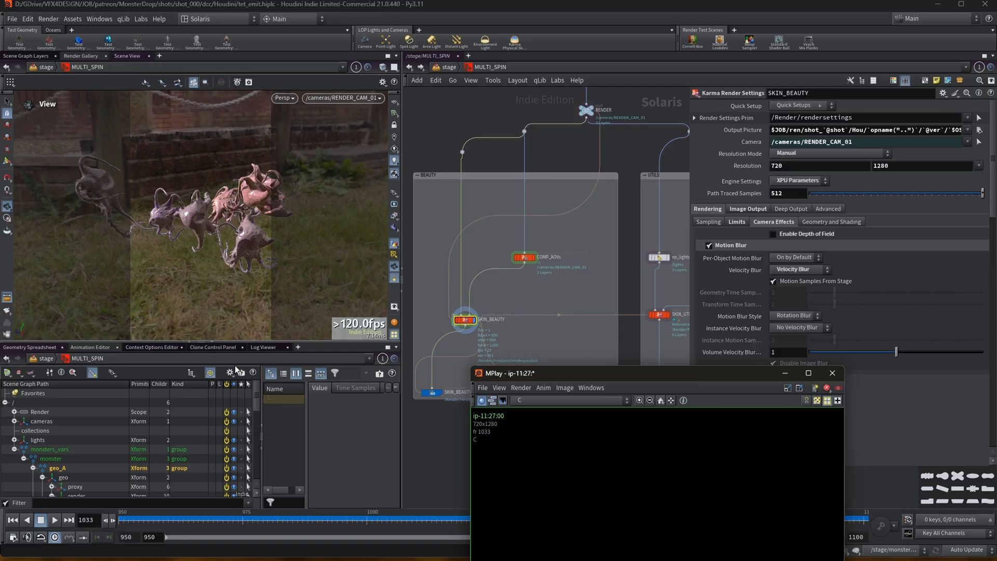
Open the Context Options Editor and check the ver and shot context values.
click(147, 349)
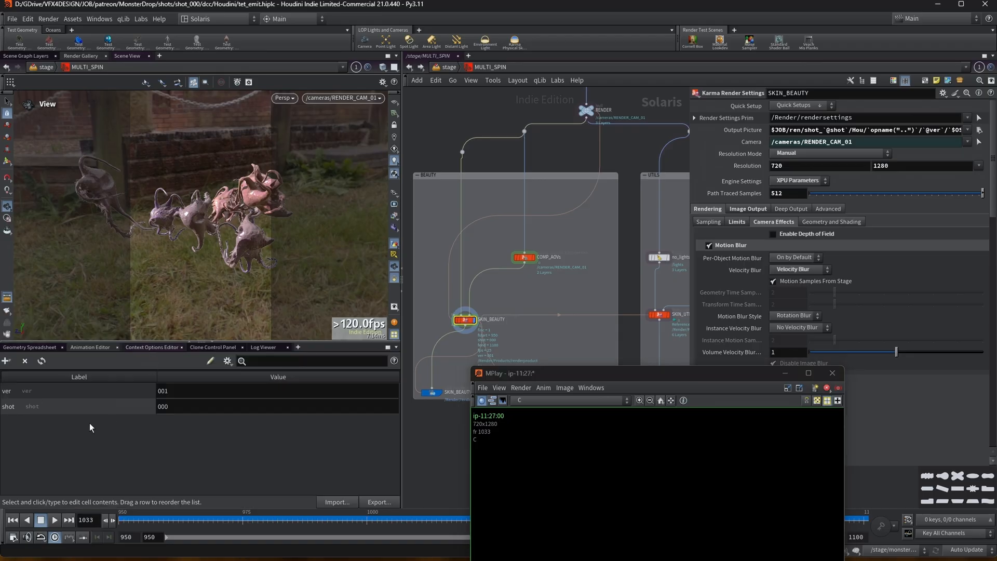
click(182, 396)
click(166, 407)
Move the MPlay window back and set its display tone mapping to ACES 1.0 - SDR Video.
drag(623, 379, 163, 25)
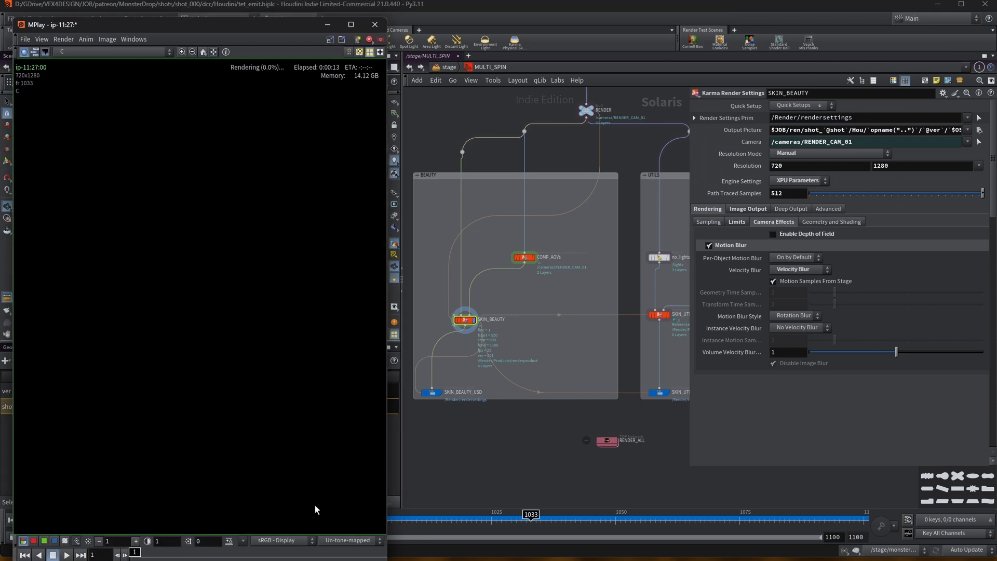
click(348, 540)
click(351, 524)
Inspect the COMP_AOVs render vars, scrolling through the component and ray level outputs, then reselect SKIN_BEAUTY.
click(524, 257)
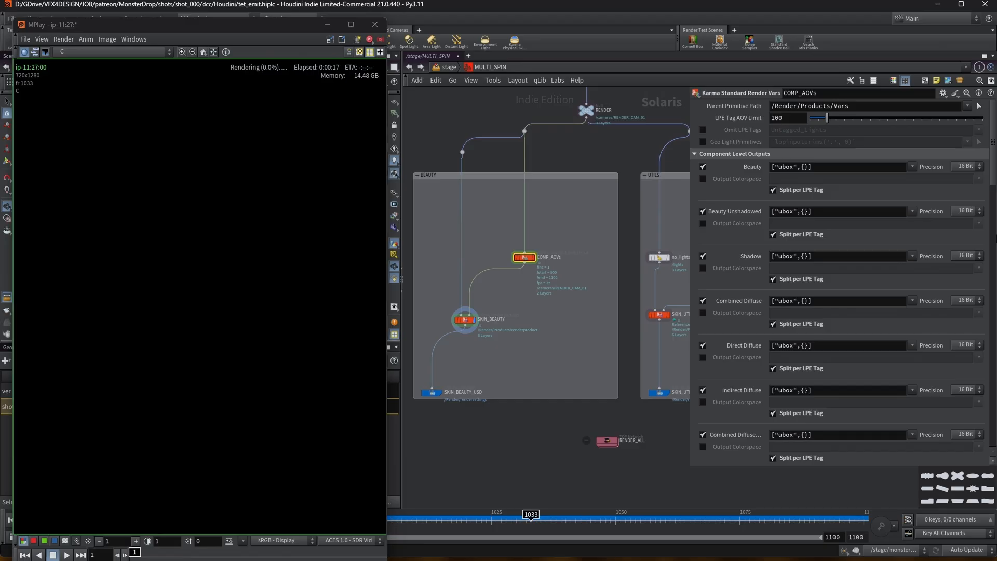
scroll(994, 150, down, 10)
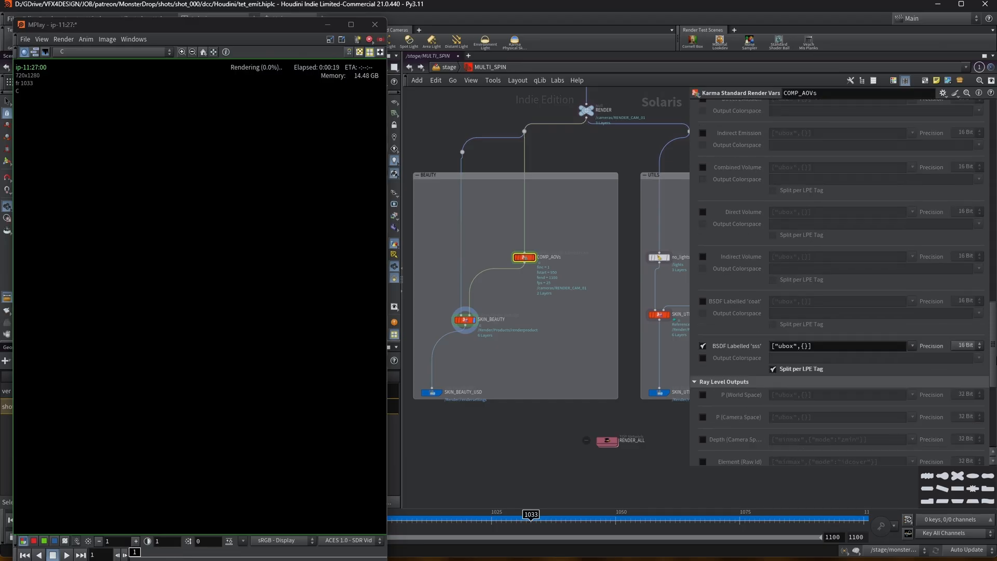
mouse_move(996, 432)
mouse_down()
mouse_move(995, 159)
mouse_move(993, 436)
mouse_up()
drag(990, 505, 990, 138)
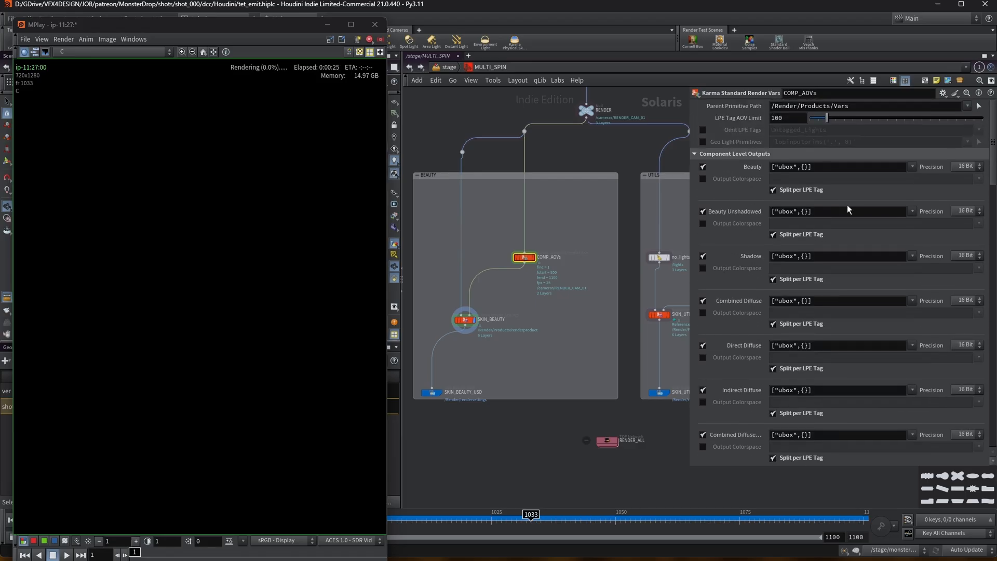
click(466, 320)
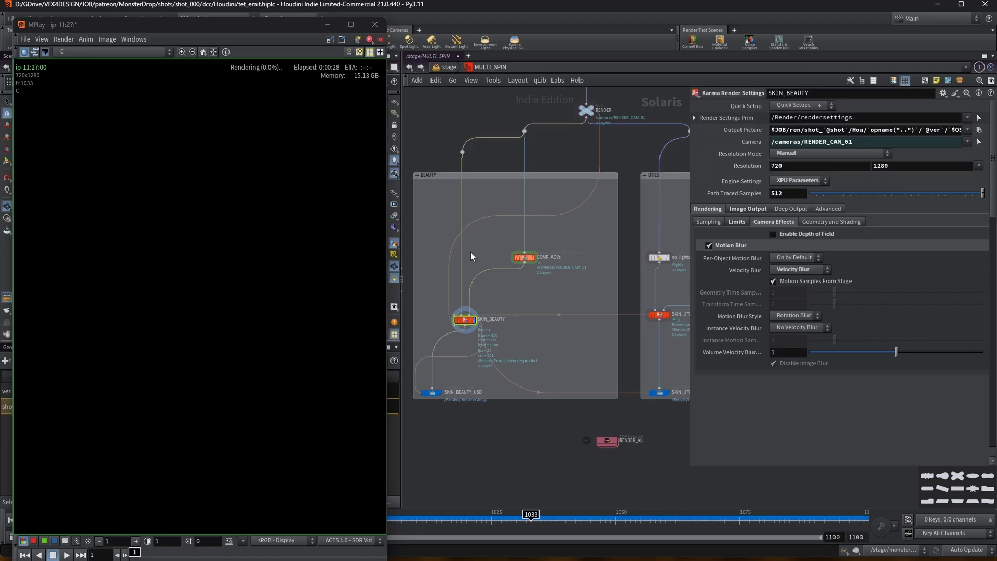
click(100, 52)
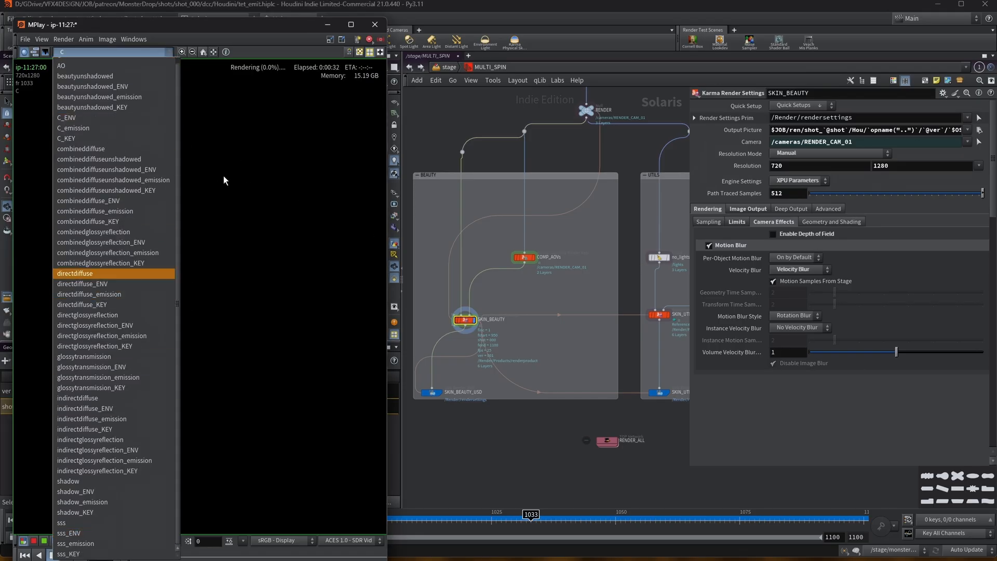
click(241, 195)
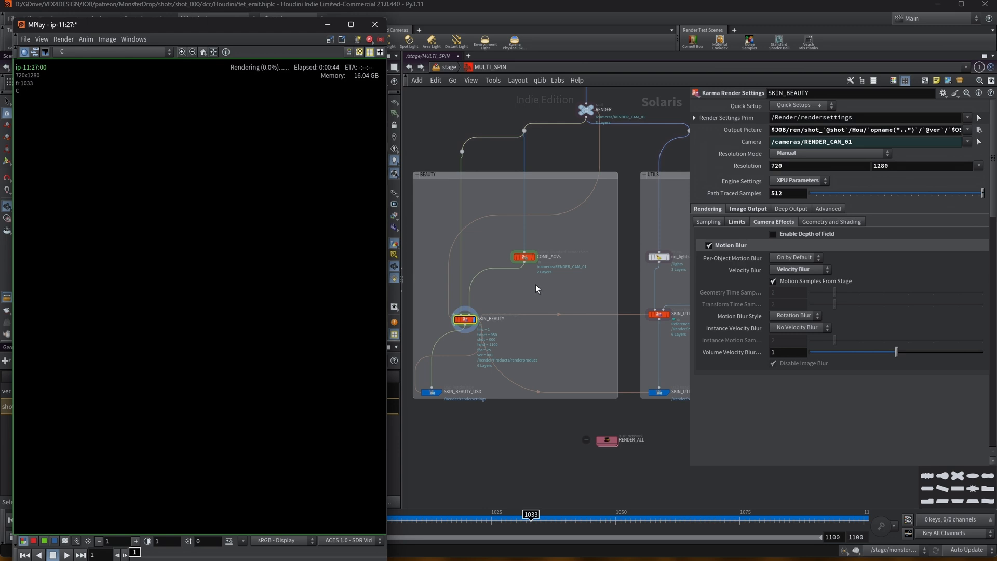
drag(213, 19, 203, 12)
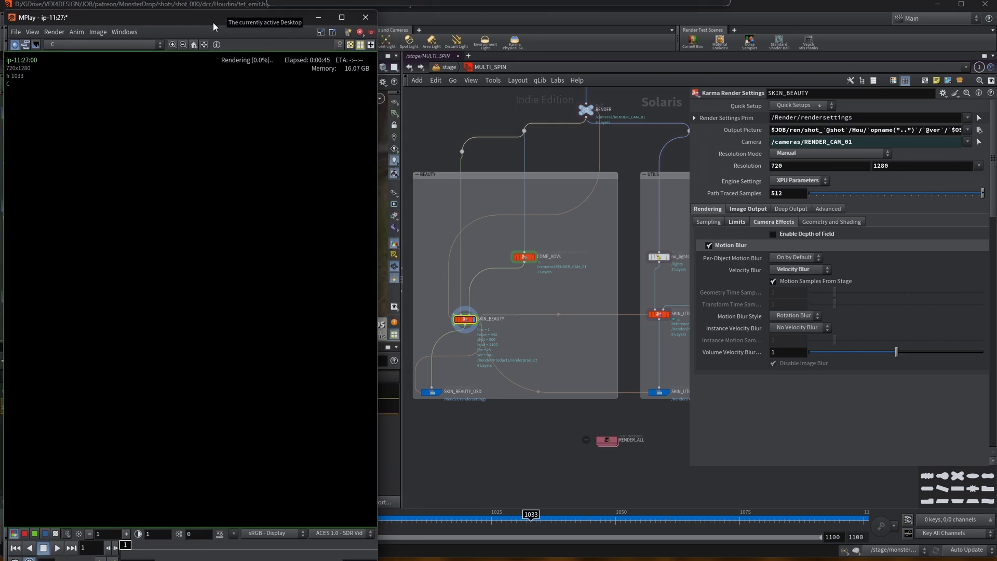
Inspect the UTILS branch: the no_lights prune, CRYPTO_AOVs cryptomatte and UTILS_AOVs ray level outputs.
middle_drag(612, 242, 490, 232)
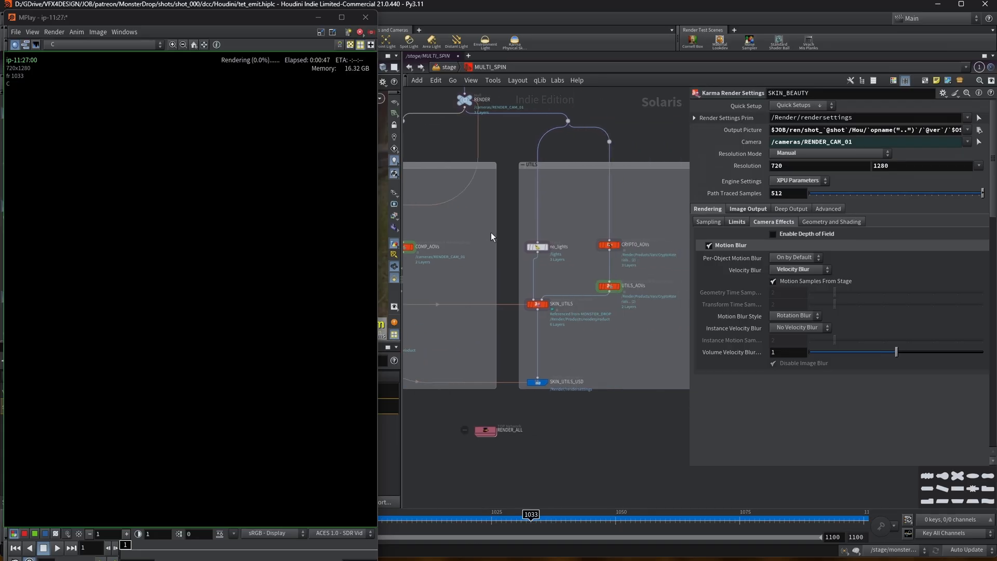
click(543, 244)
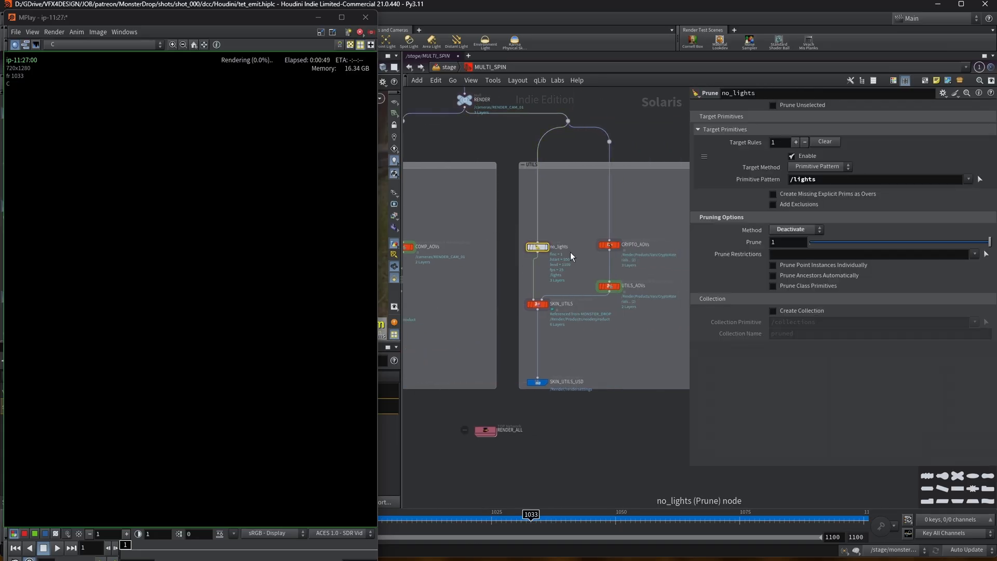
click(609, 245)
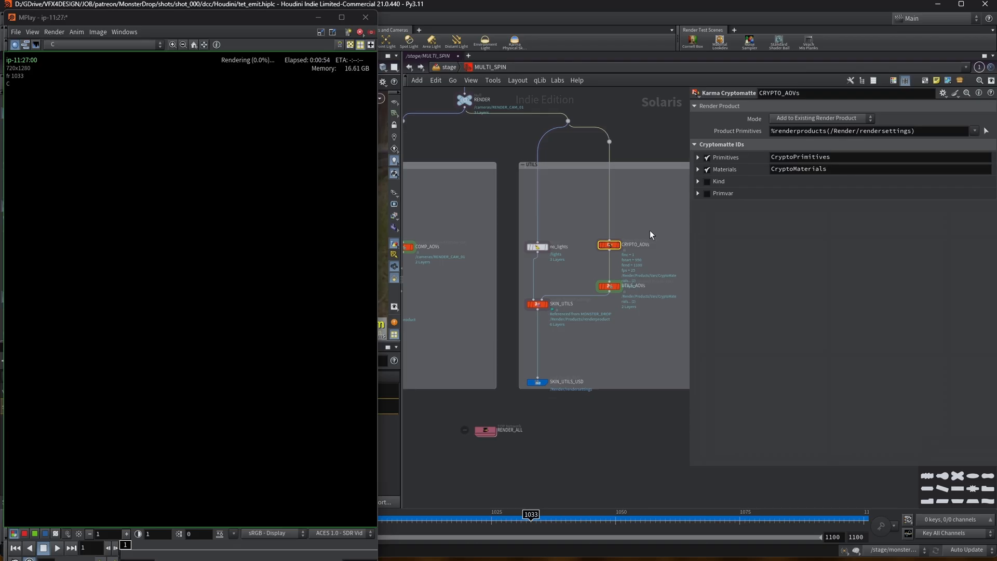
click(610, 287)
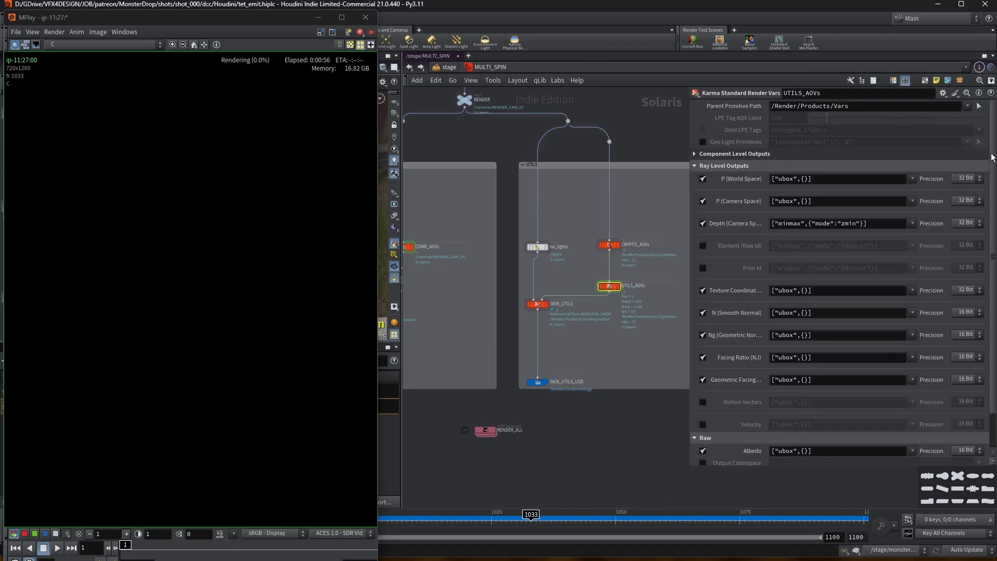
scroll(738, 156, down, 2)
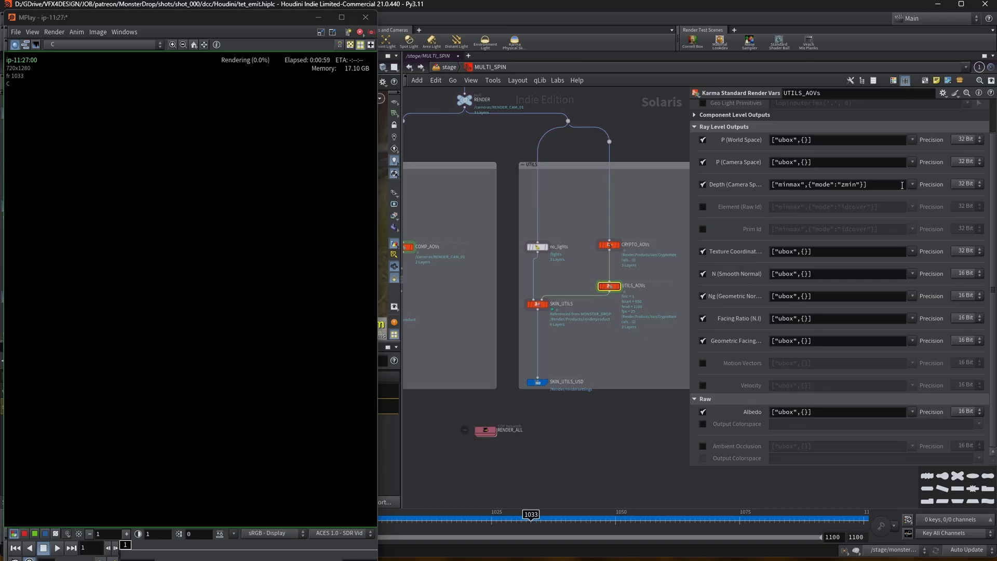
drag(991, 202, 990, 196)
scroll(808, 185, up, 2)
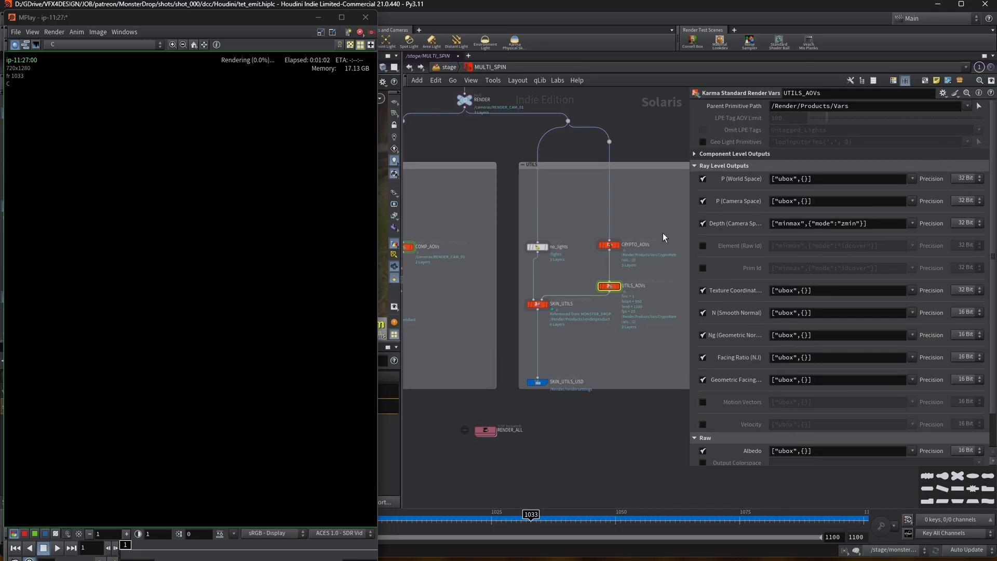
Enter the RENDER_ALL TOP network and inspect the SKIN_BEAUTY_USD and SKIN_UTILS_USD ROP Fetch nodes, then return up.
click(543, 382)
scroll(587, 354, down, 3)
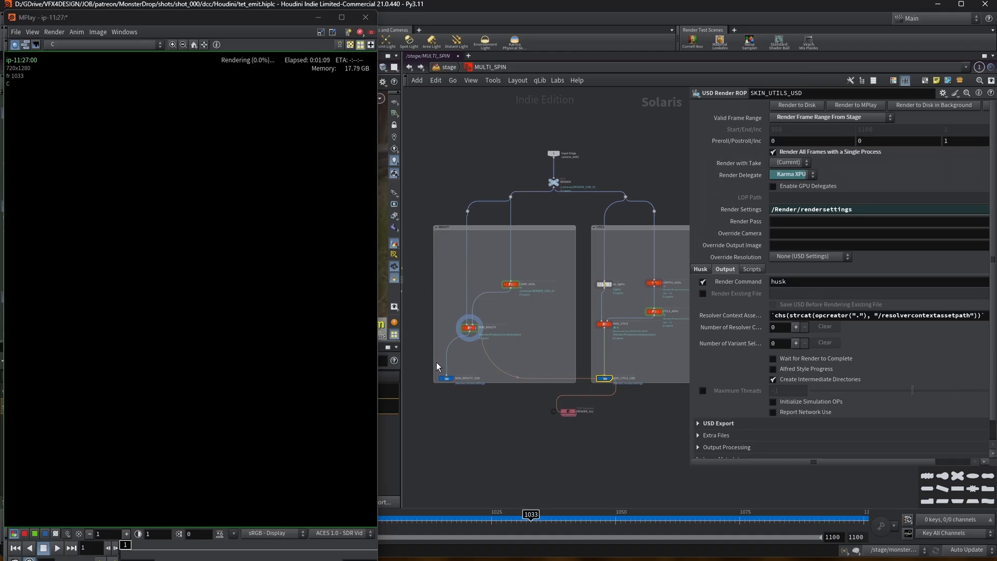
double_click(569, 411)
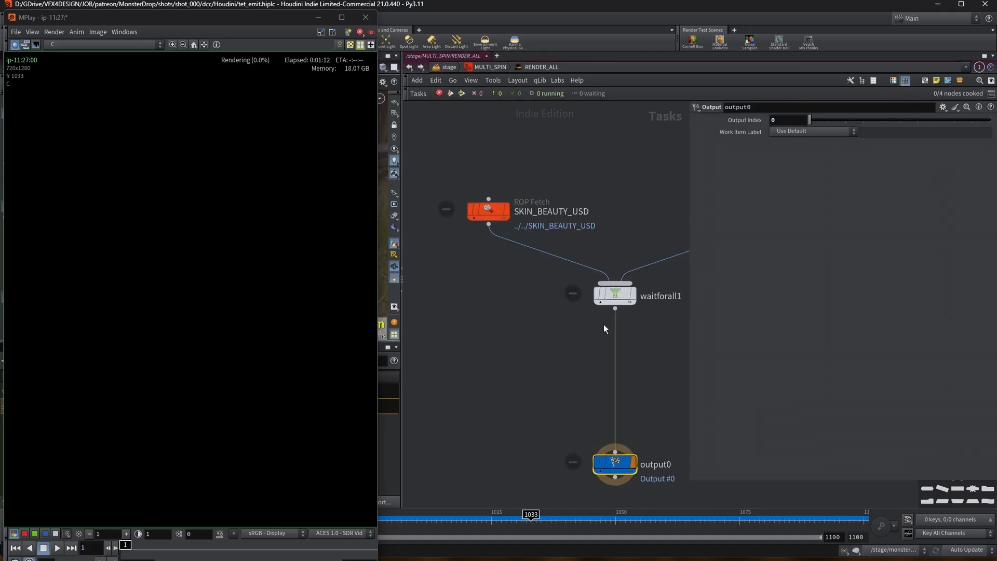
scroll(528, 287, up, 3)
scroll(447, 240, down, 3)
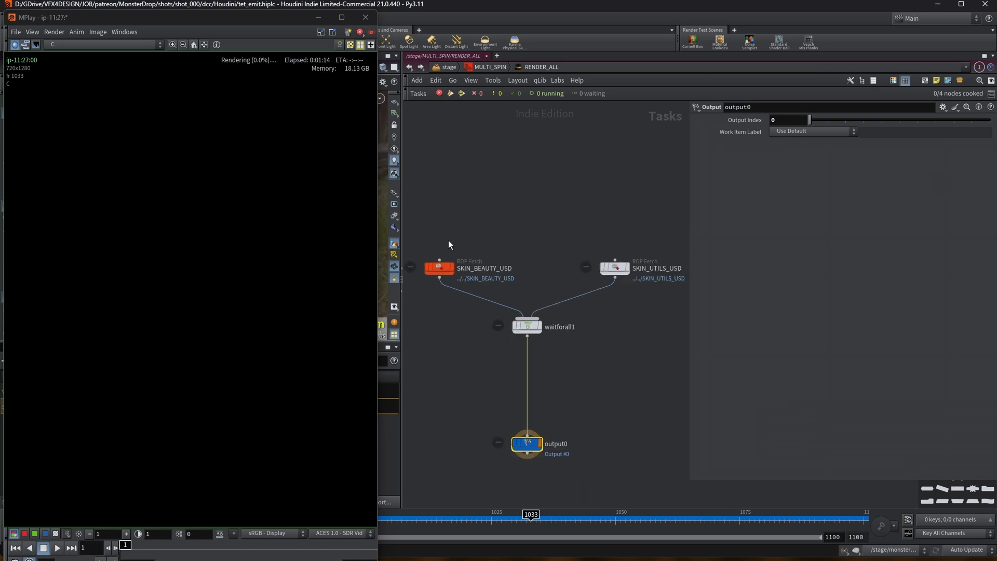
click(441, 264)
click(586, 263)
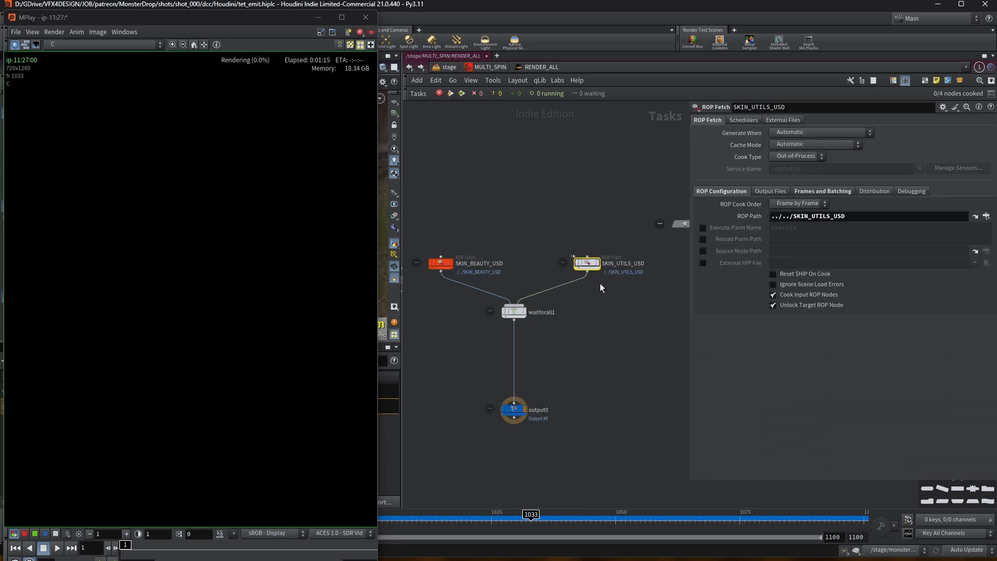
key(u)
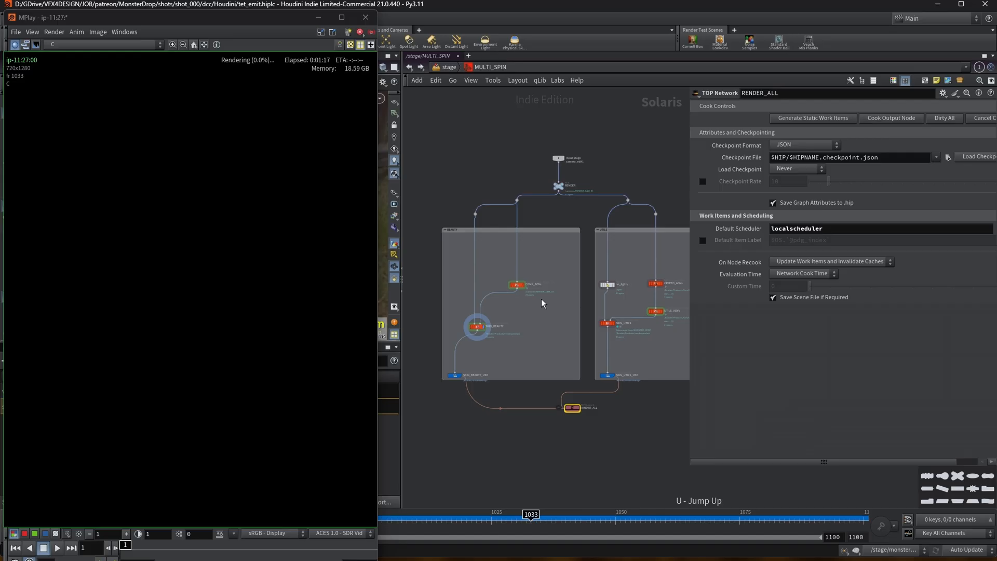
Select the RENDER_ALL TOP network node and widen the parameter pane.
click(459, 375)
drag(613, 381, 571, 409)
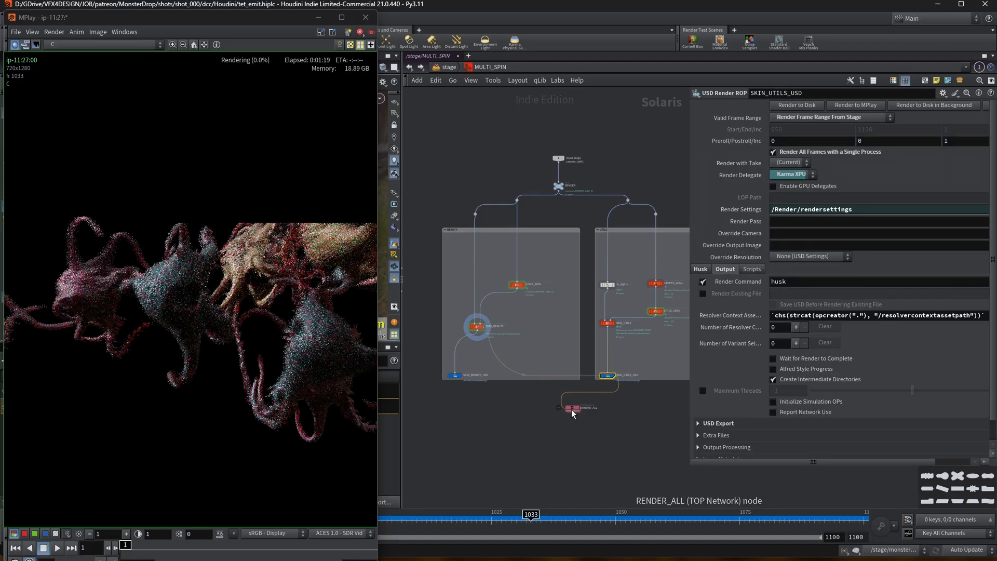
click(572, 408)
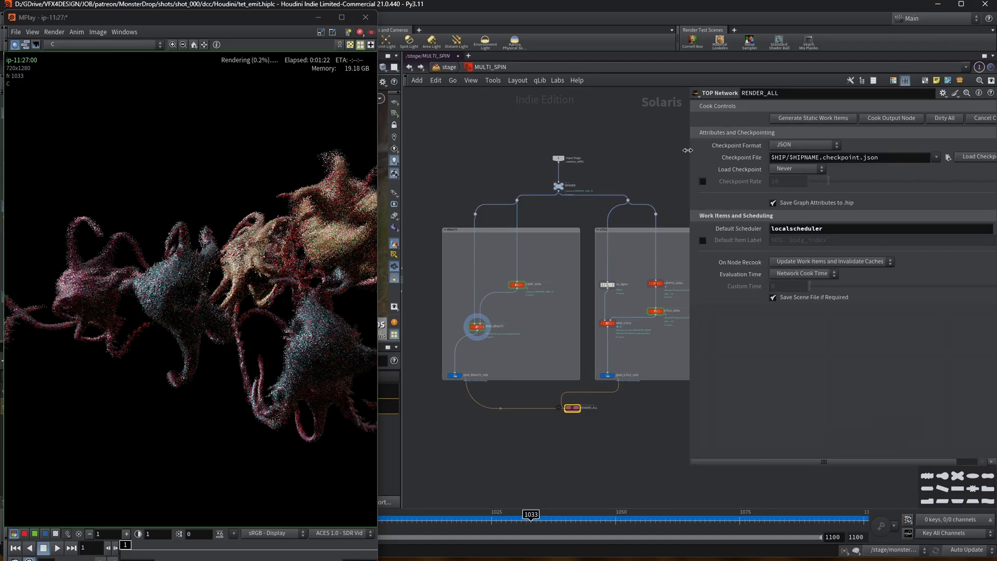
drag(687, 150, 750, 150)
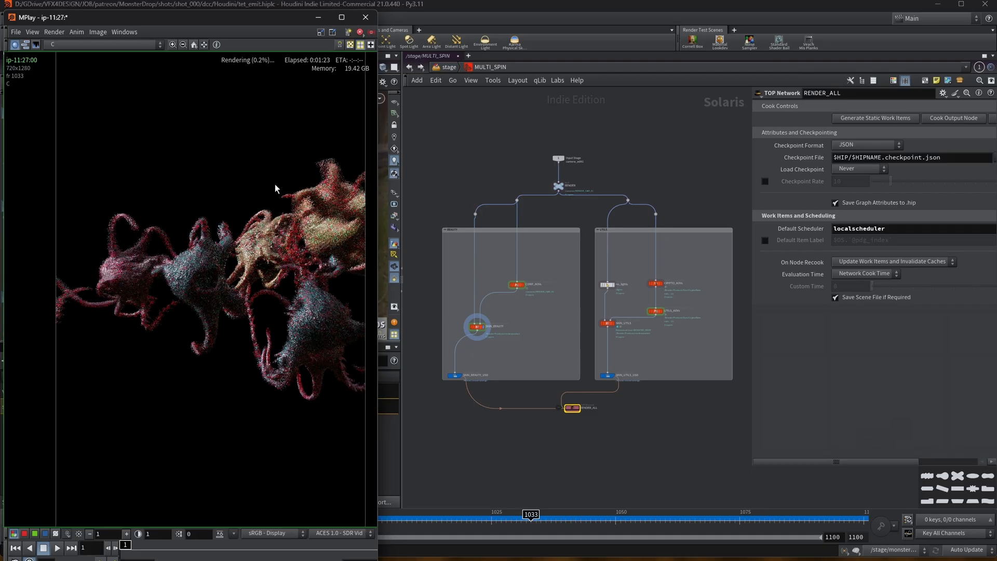
Pan the MPlay render and switch through the AO, beautyunshadowed, beautyunshadowed_ENV, sss and C AOVs.
middle_drag(261, 182, 247, 178)
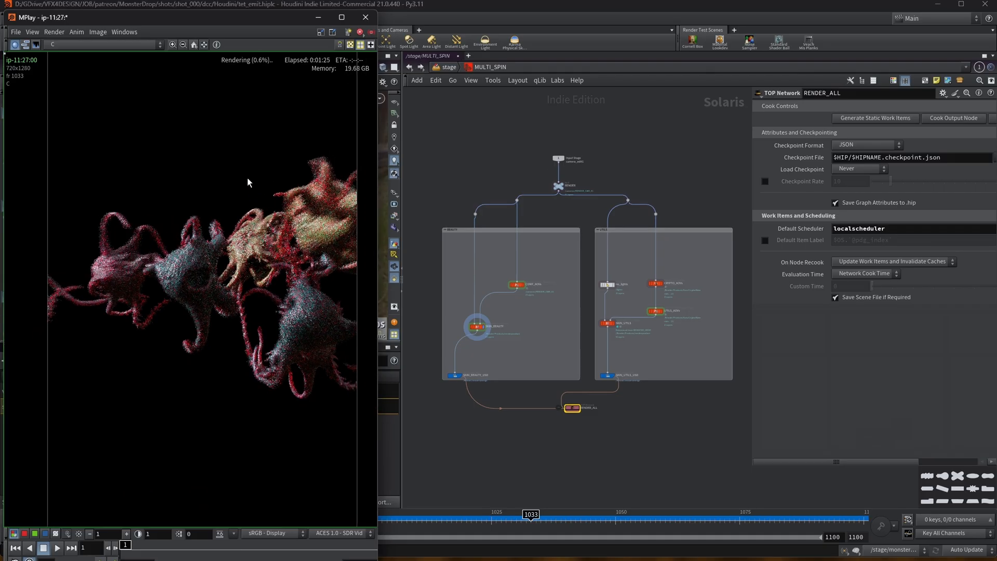
middle_drag(223, 229, 207, 227)
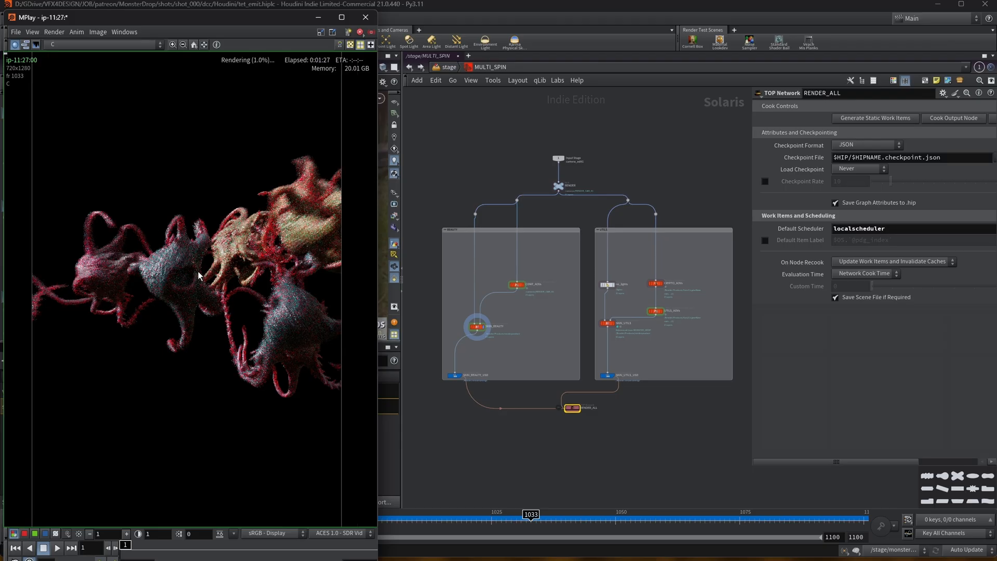
click(54, 45)
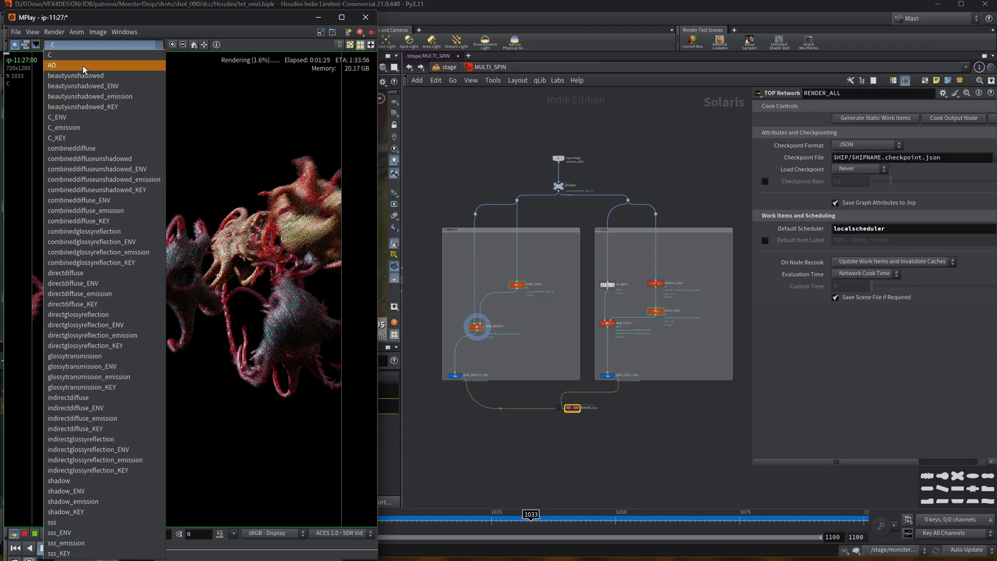
click(82, 66)
click(76, 48)
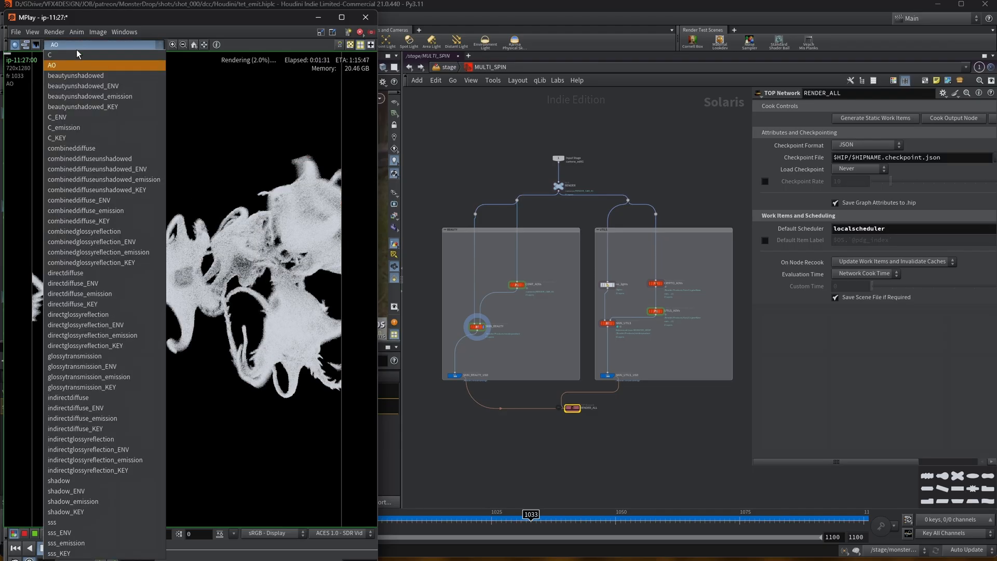
click(104, 76)
click(107, 45)
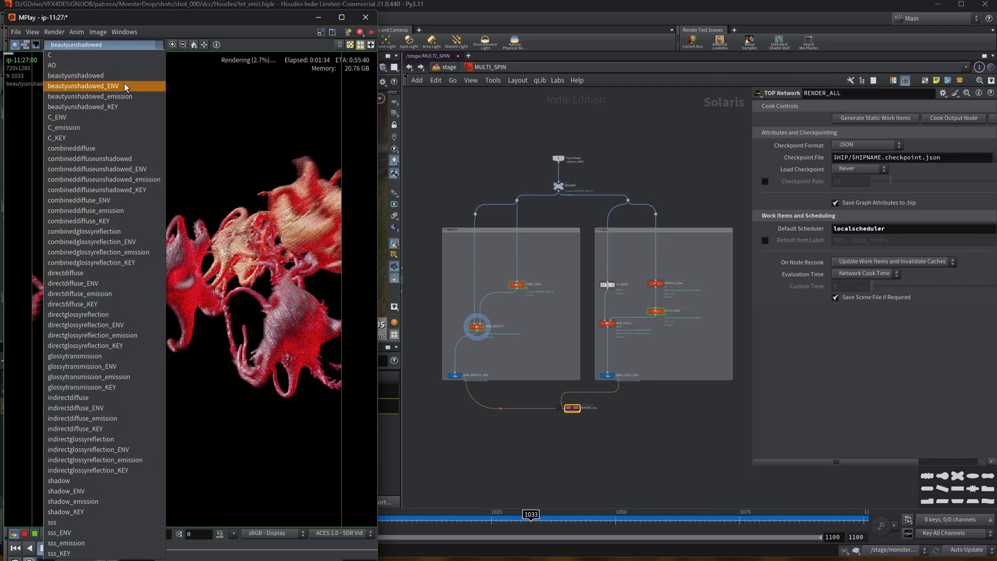
click(123, 85)
click(103, 46)
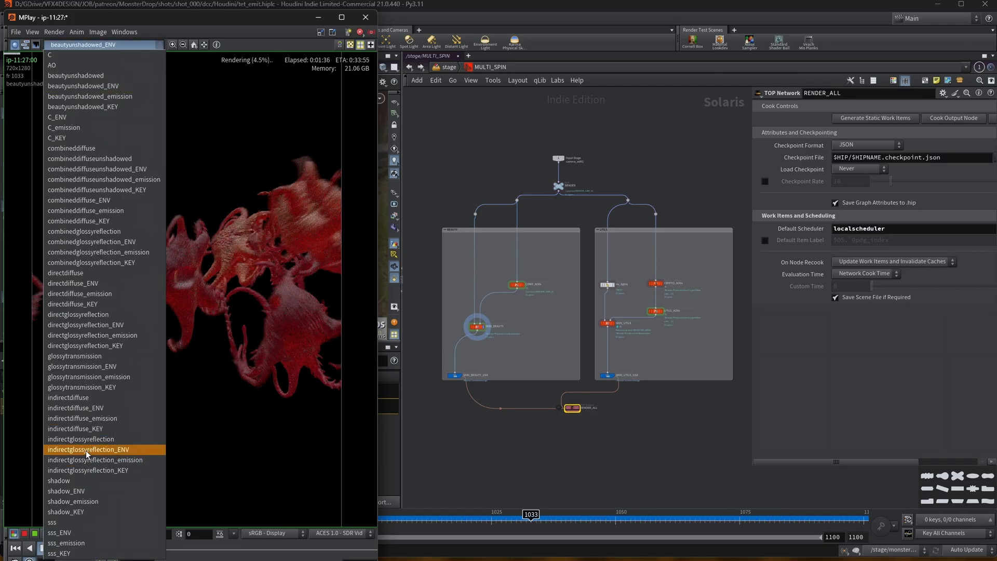
click(101, 522)
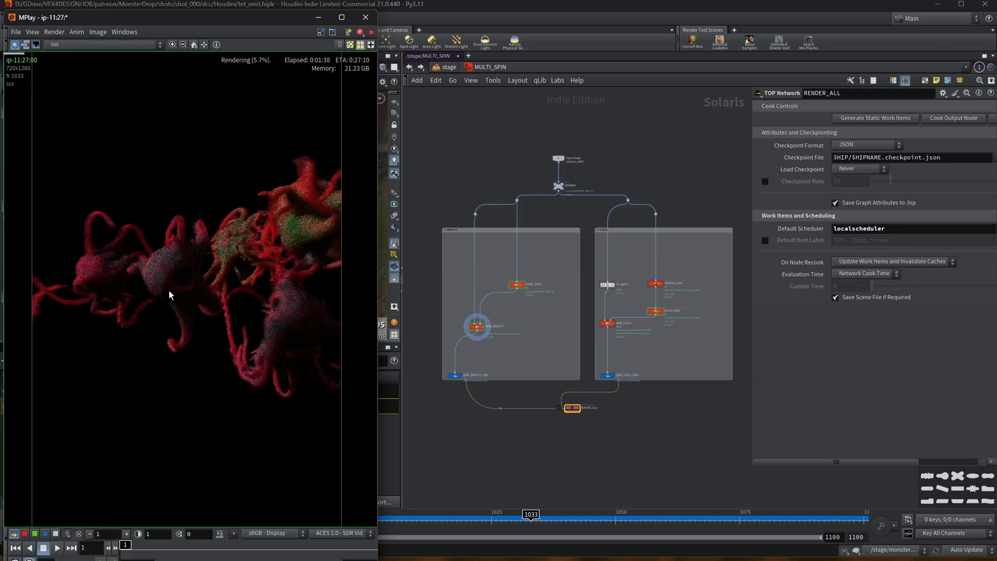
click(83, 45)
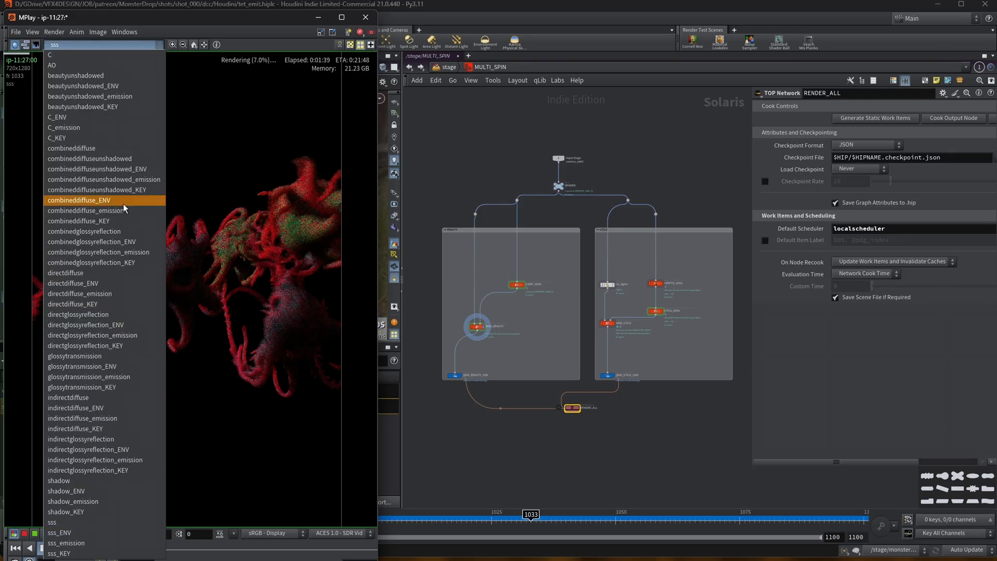
click(68, 54)
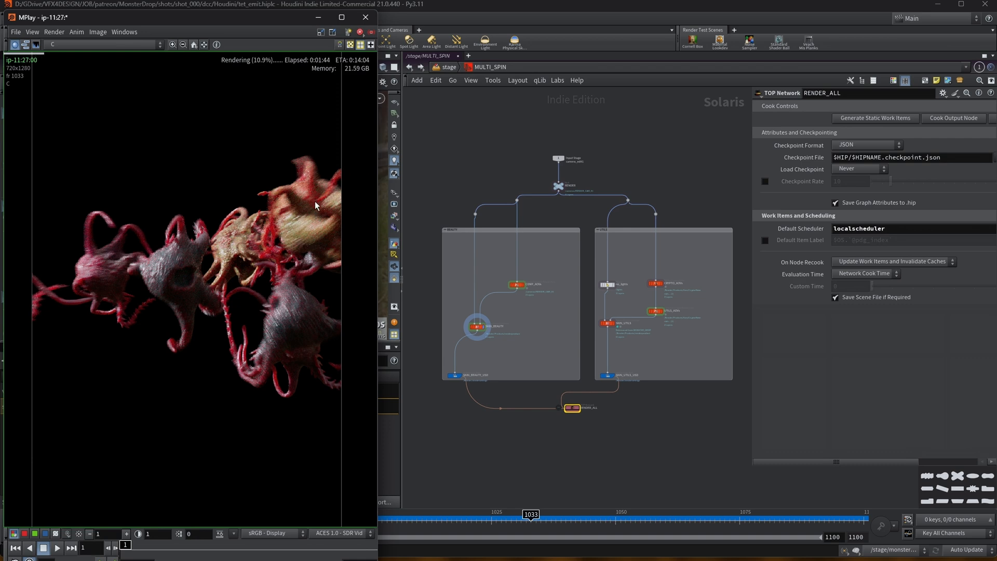
Watch the in-progress C render in MPlay while moving its window aside and back.
drag(169, 19, 595, 25)
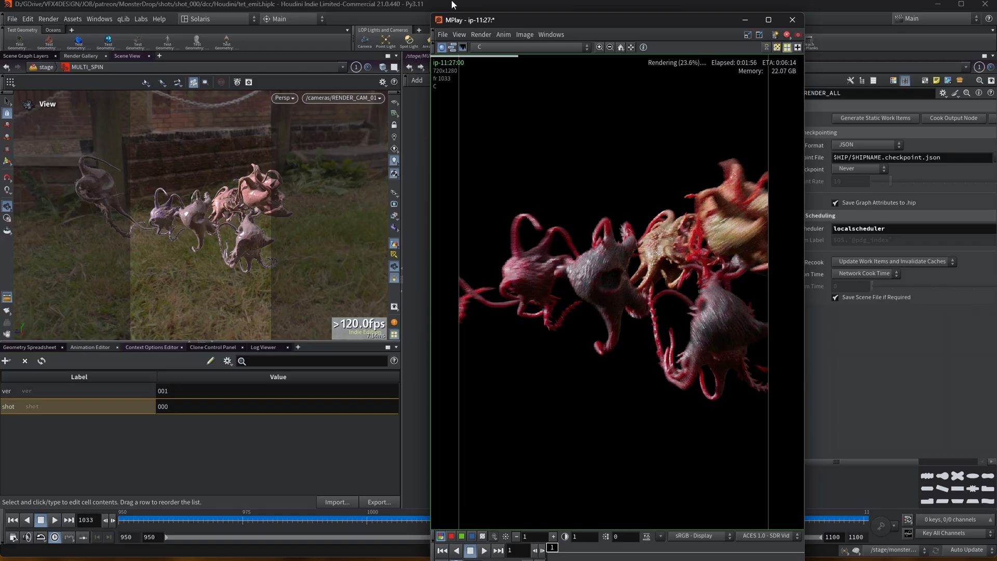
scroll(446, 72, down, 1)
scroll(453, 79, up, 1)
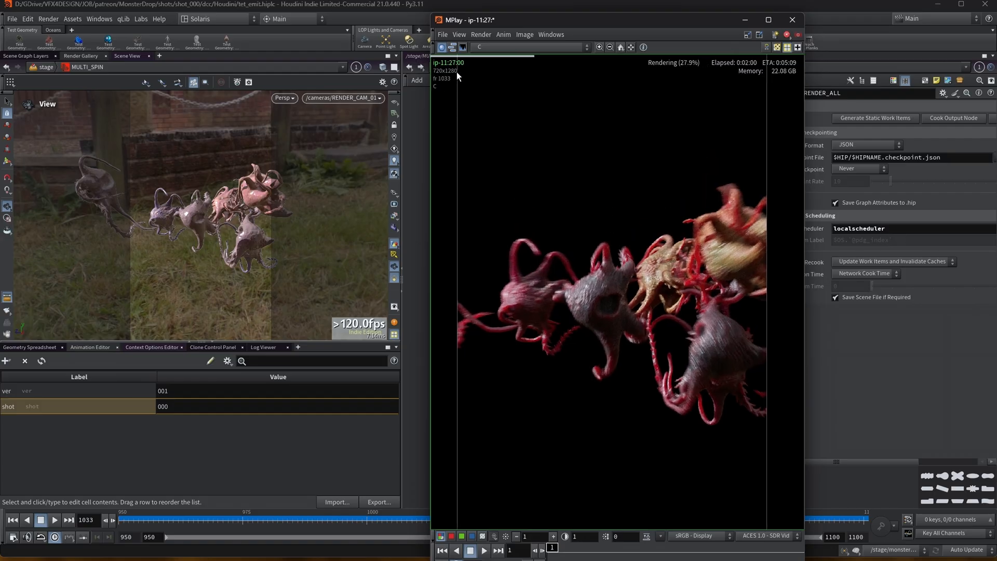
drag(550, 21, 133, 36)
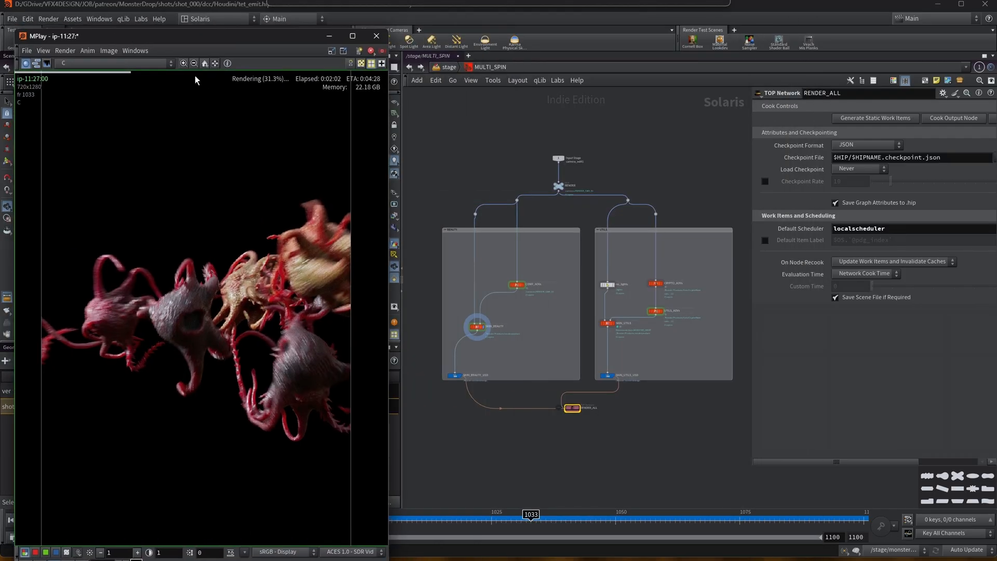
Select the SKIN_BEAUTY Karma render settings node and widen the parameter pane.
click(477, 328)
drag(847, 194, 801, 193)
drag(753, 159, 699, 160)
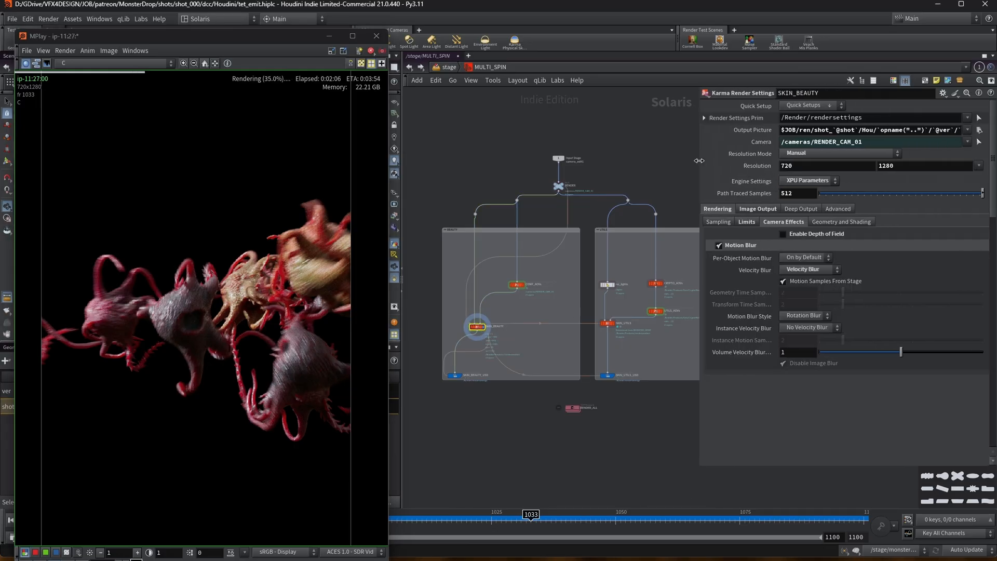
Pan and zoom the in-progress render in MPlay and resize its window beside the parameters.
drag(153, 42, 495, 16)
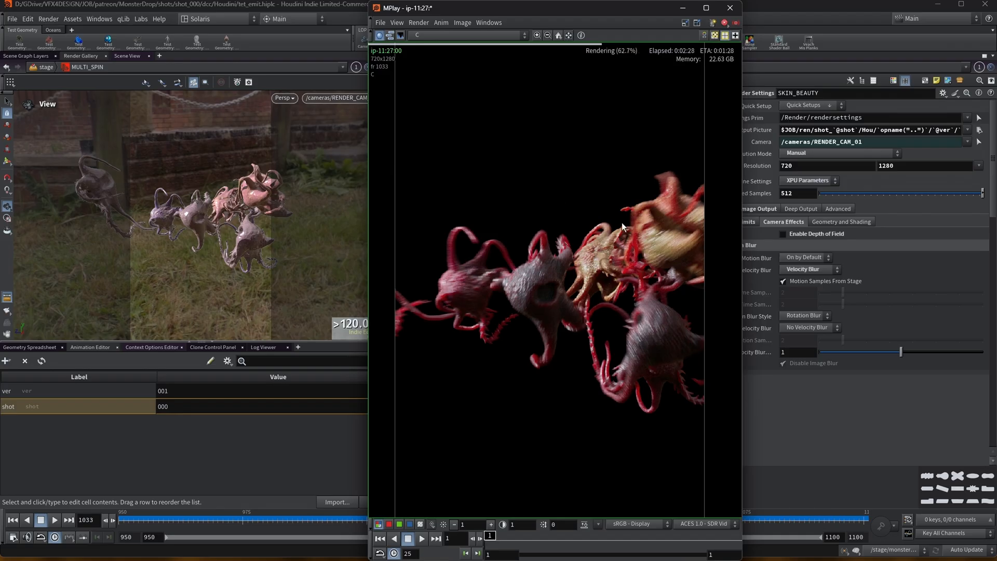
middle_drag(576, 151, 572, 138)
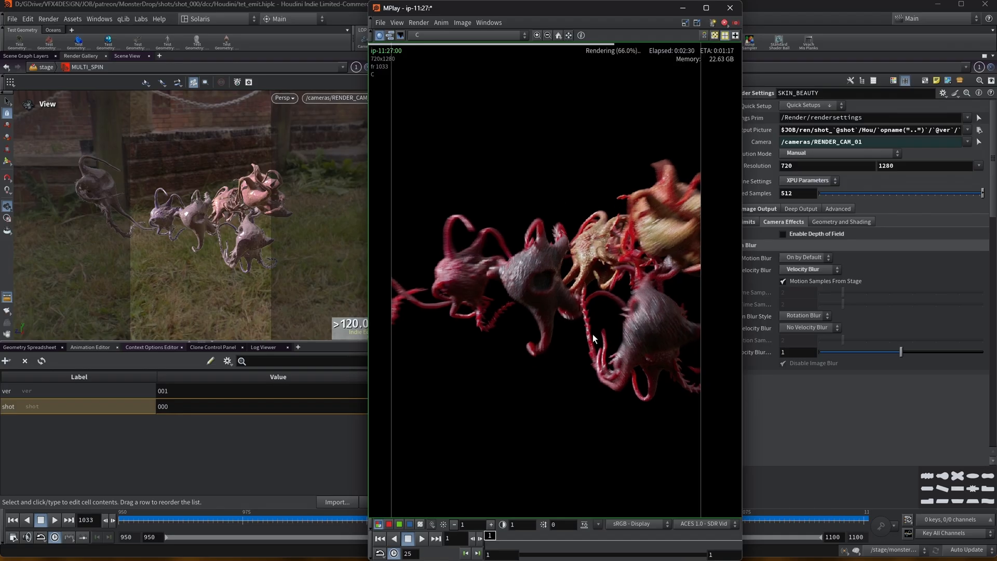
scroll(556, 240, up, 1)
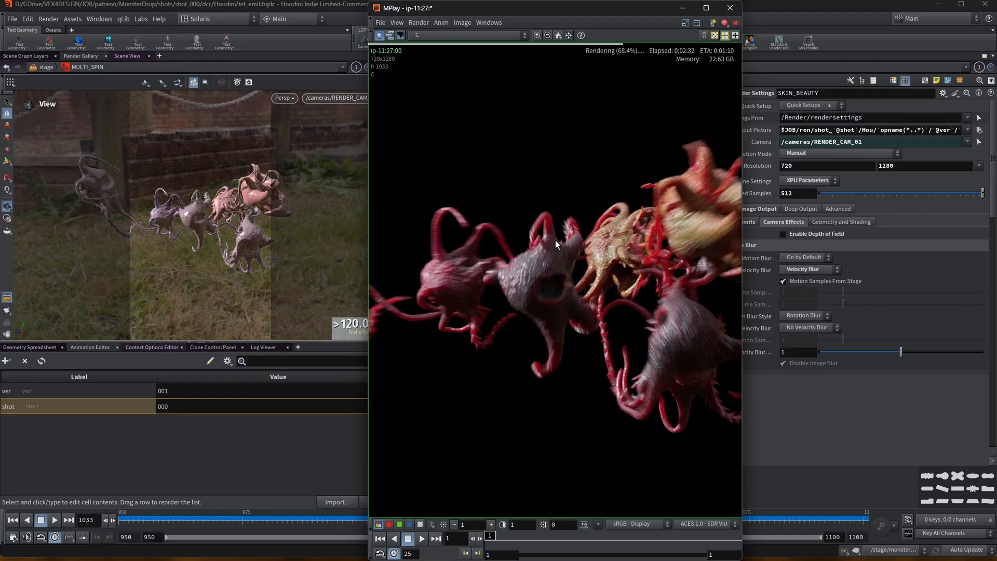
drag(535, 8, 230, 38)
drag(231, 45, 230, 13)
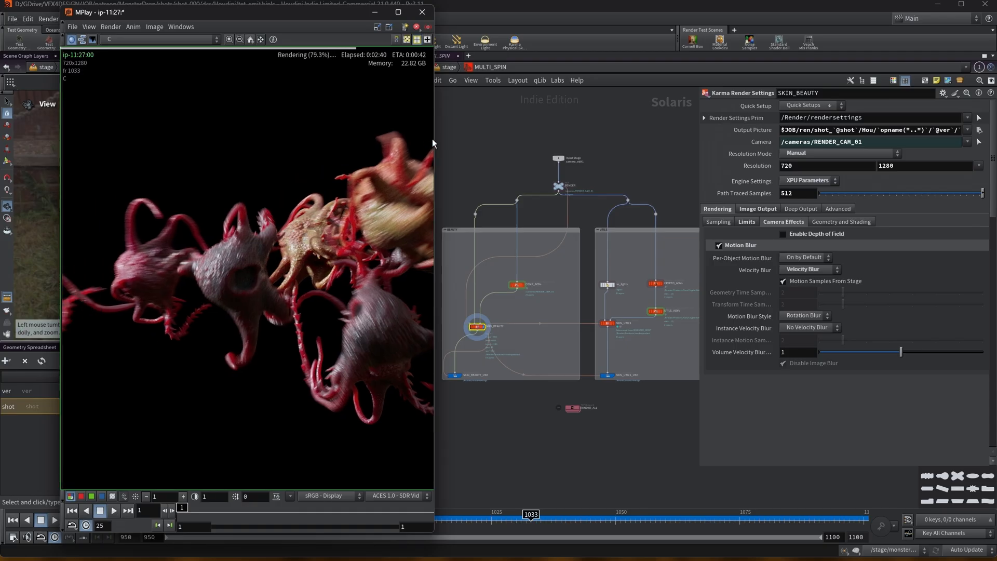
drag(436, 137, 469, 137)
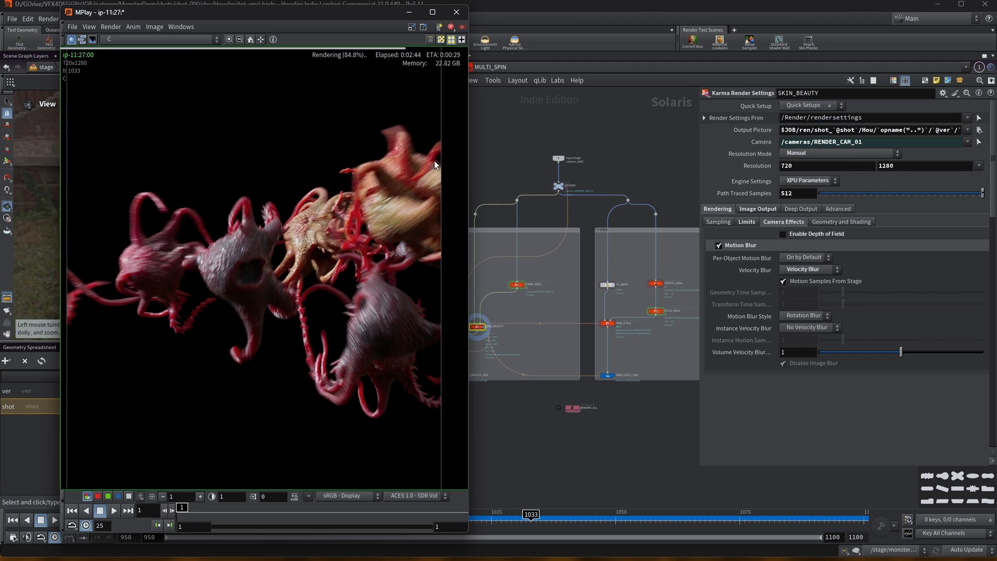
mouse_move(333, 14)
mouse_down()
mouse_move(343, 33)
mouse_move(327, 24)
mouse_up()
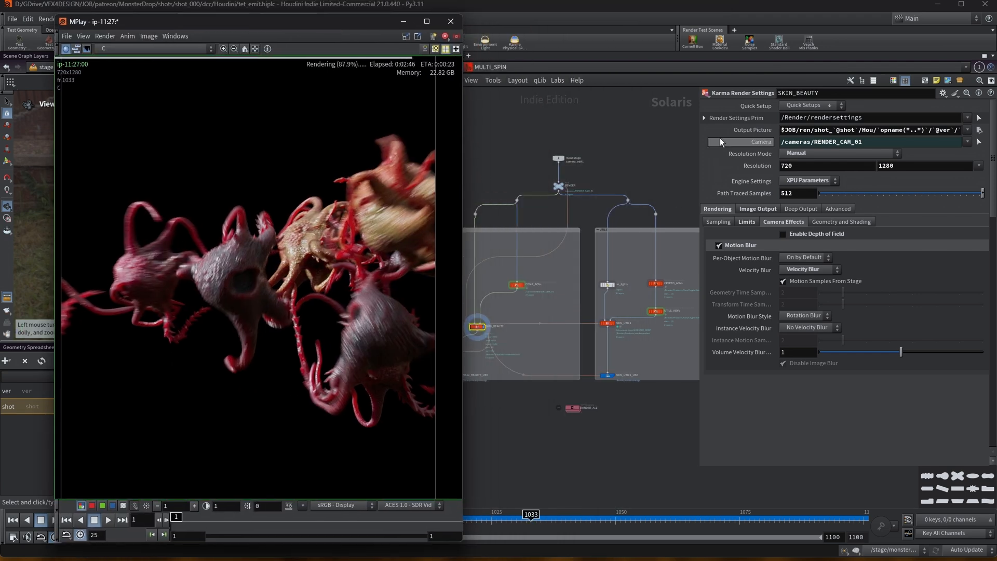
drag(699, 128, 760, 127)
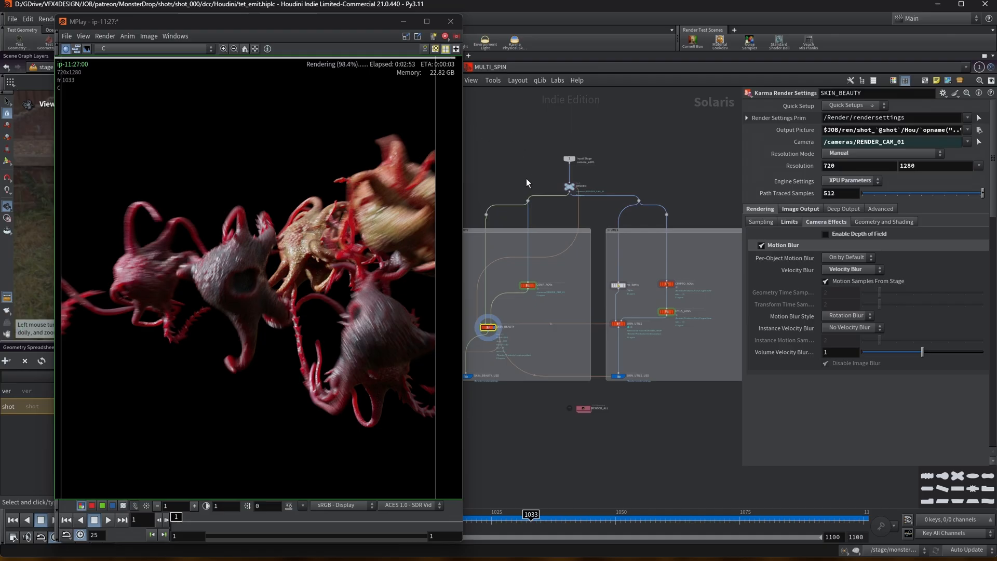
Browse the MPlay AOV list, then move the MPlay window out of the way.
click(106, 49)
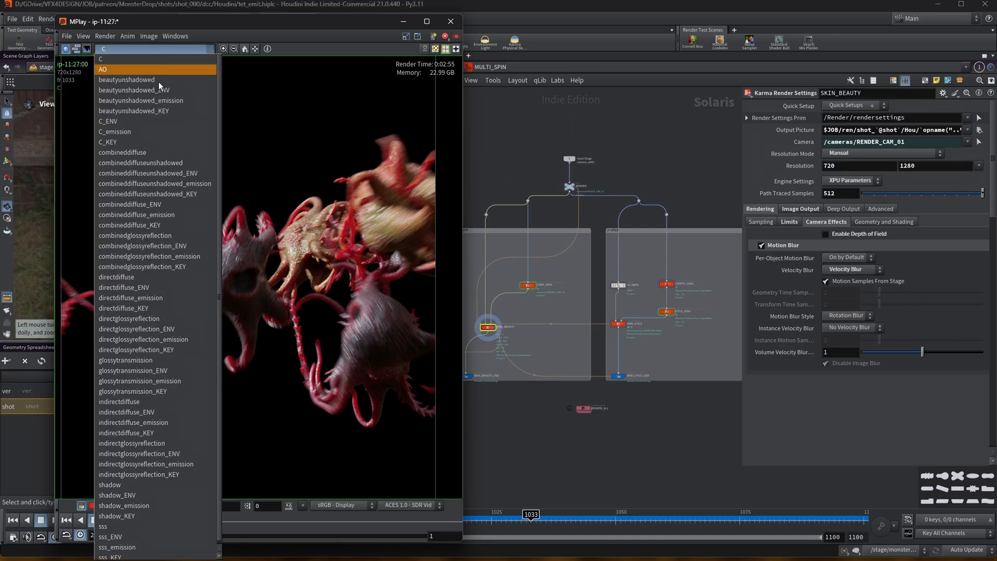
click(369, 199)
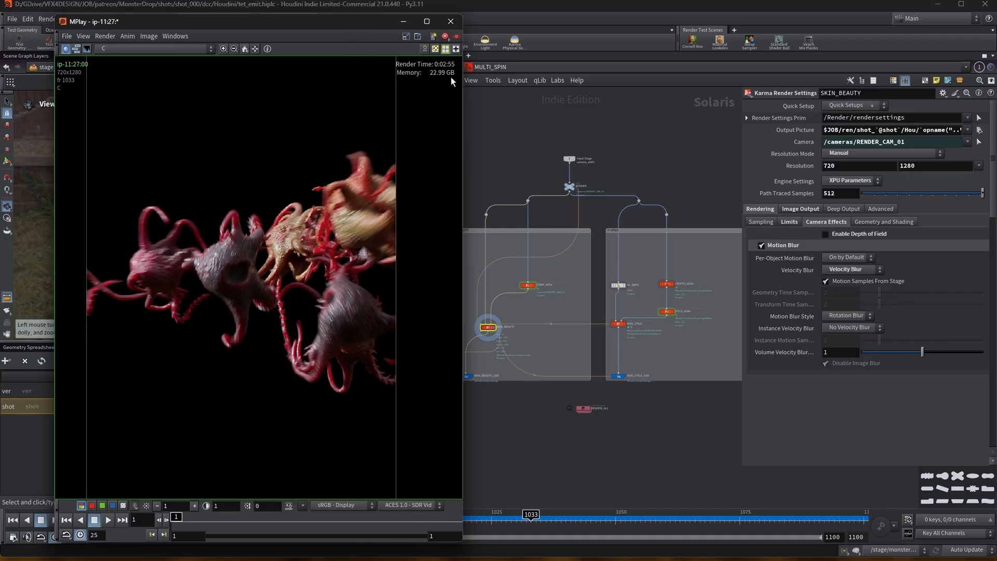
drag(377, 27, 514, 54)
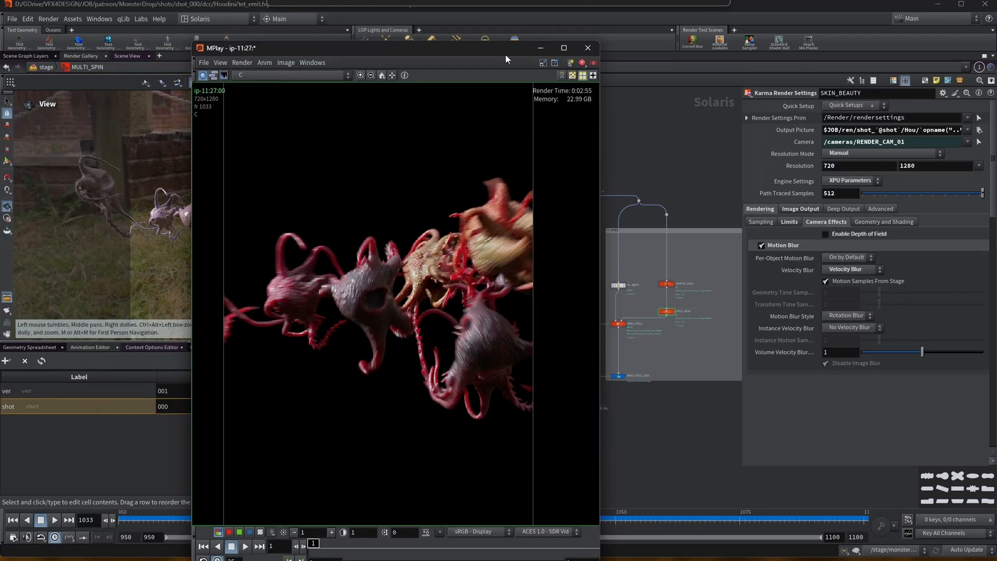
drag(342, 47, 557, 532)
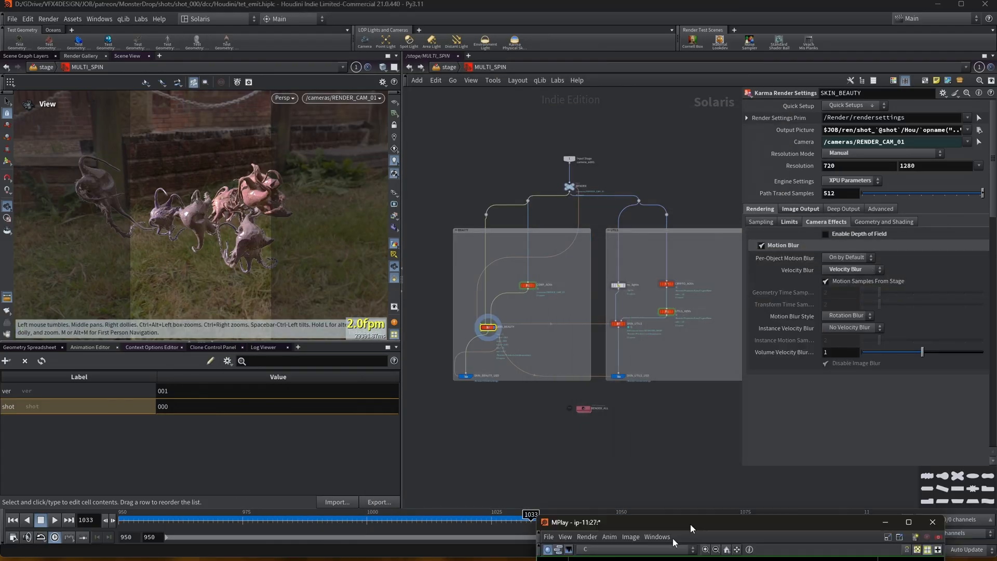
Go to frame 1091 and select the SKIN_BEAUTY_USD render ROP.
click(814, 518)
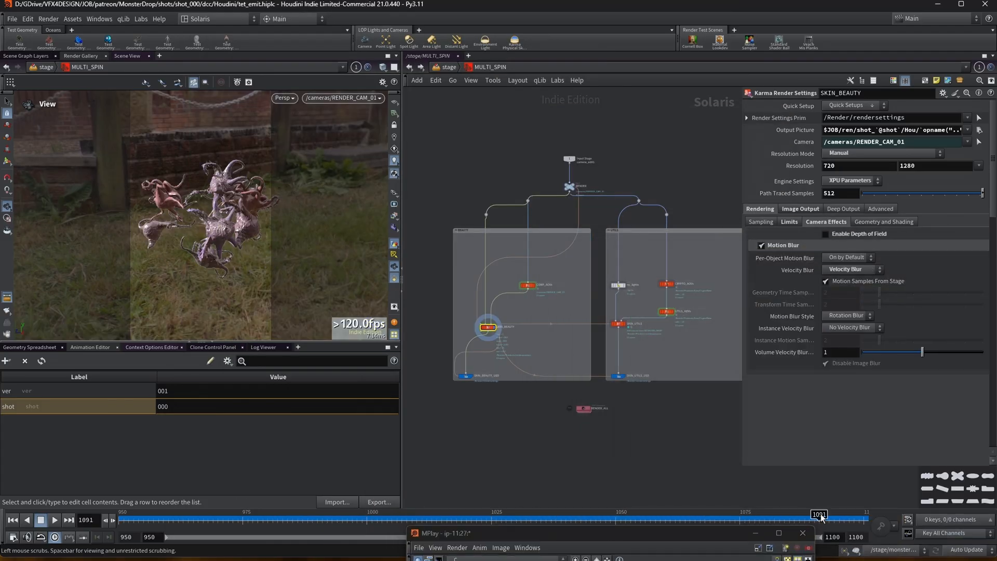
click(477, 377)
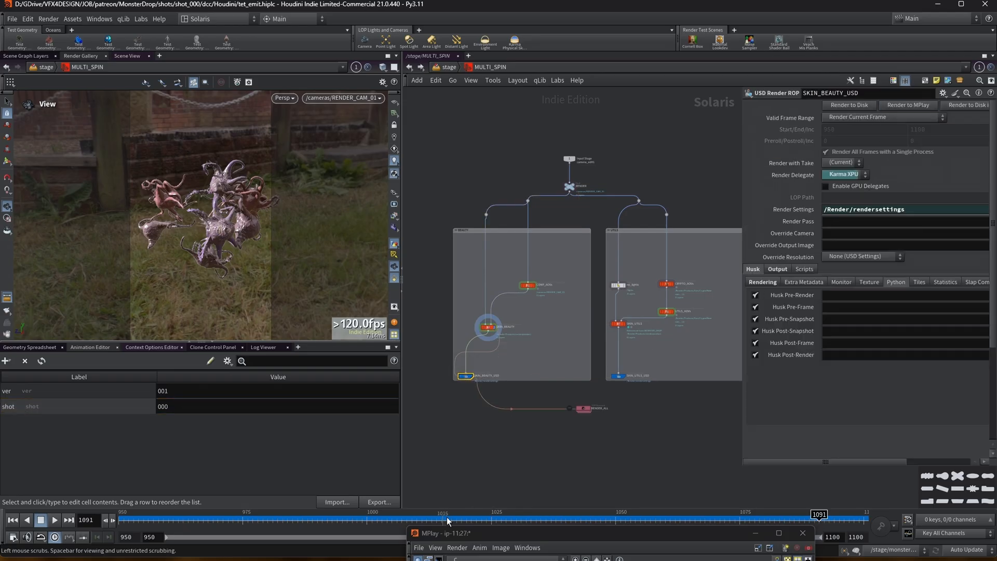
drag(515, 537, 128, 110)
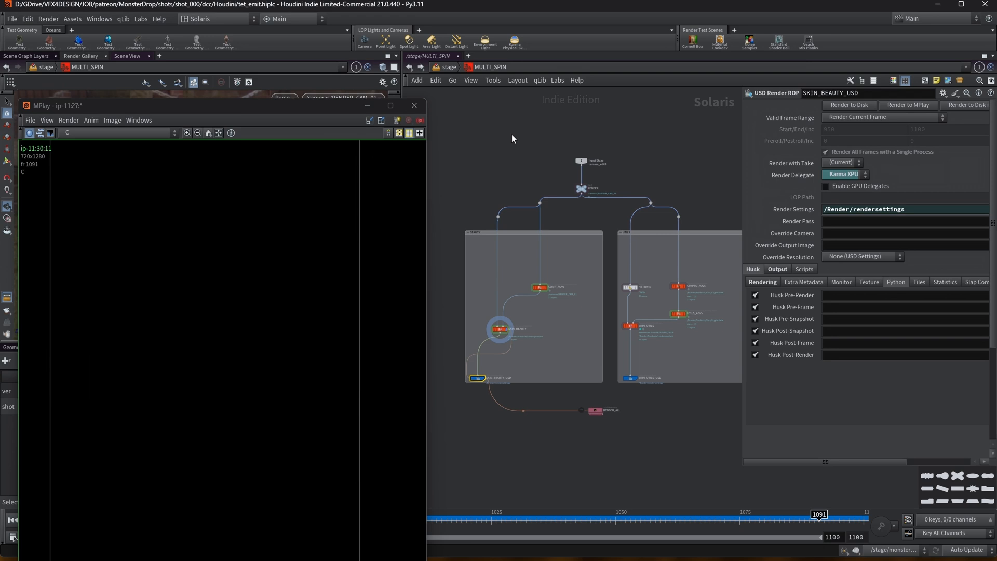
Return up to the stage network and select the ENV_01 and KEY_01 light nodes.
key(u)
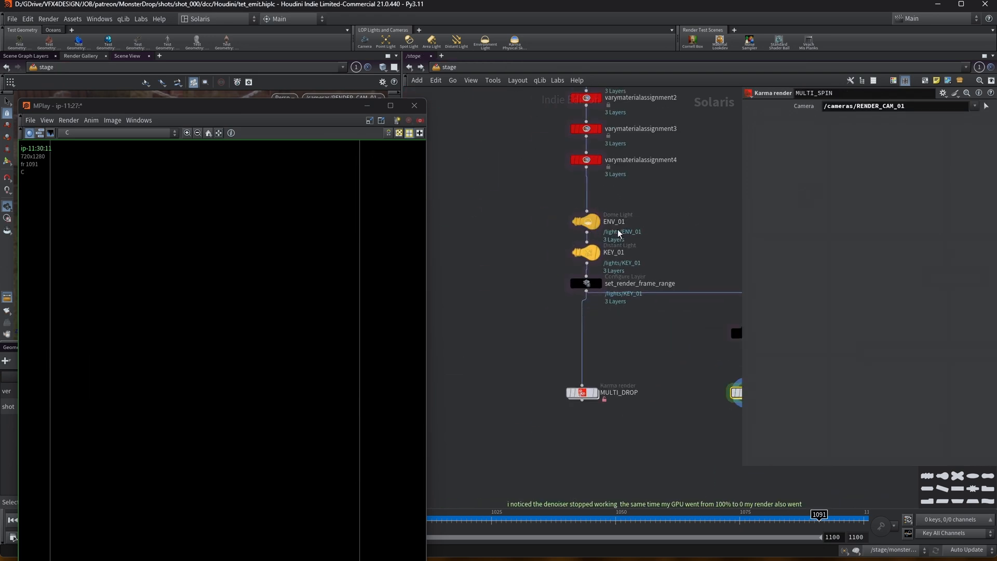
click(591, 223)
middle_drag(621, 244, 554, 227)
click(522, 234)
drag(472, 208, 578, 169)
scroll(572, 207, down, 5)
scroll(653, 161, down, 5)
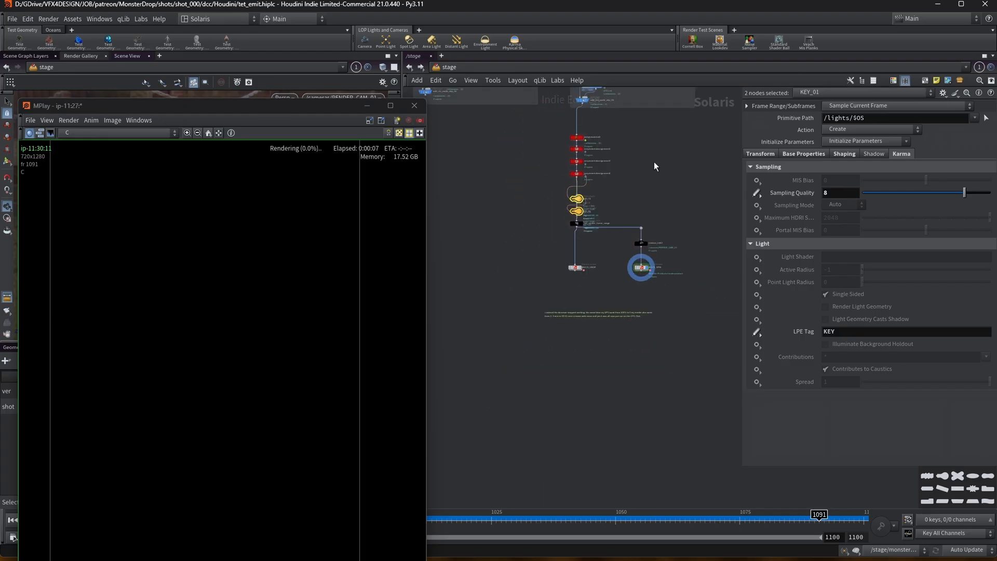
Pan and zoom the stage network up to the monster asset reference branch.
middle_drag(652, 158, 619, 308)
scroll(618, 302, up, 5)
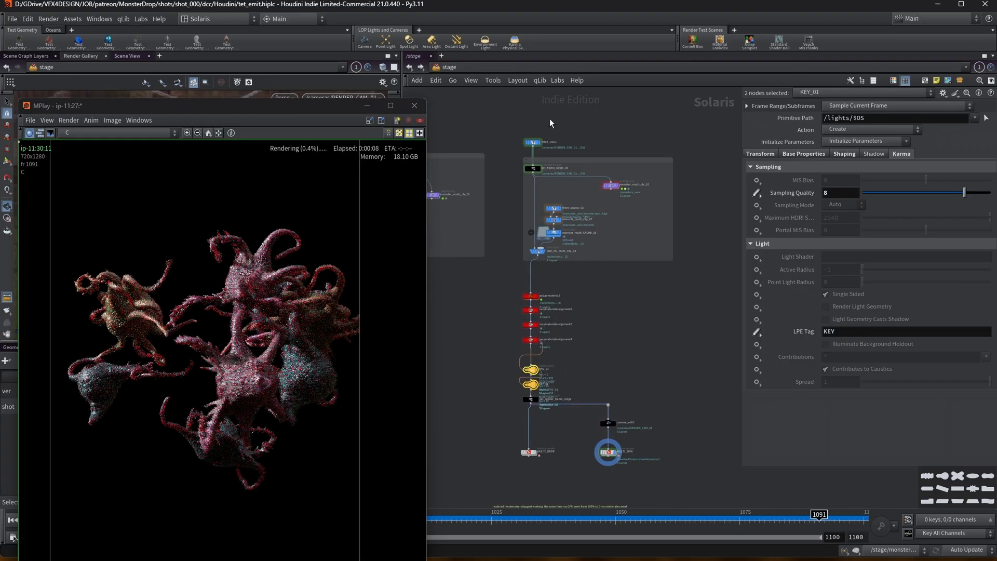
middle_drag(552, 123, 590, 166)
drag(324, 107, 292, 232)
scroll(443, 125, down, 4)
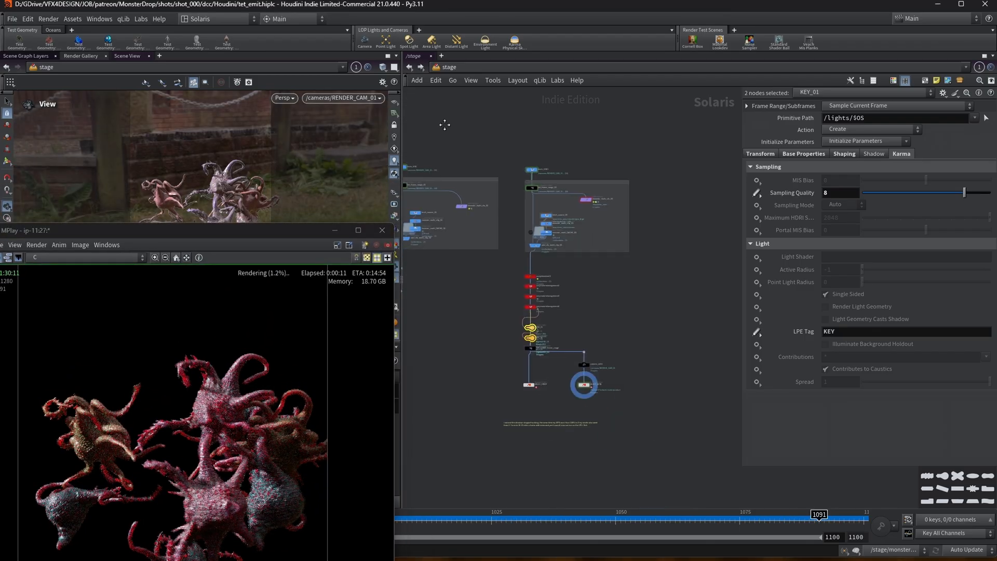
middle_drag(443, 125, 607, 233)
middle_drag(441, 189, 630, 208)
scroll(629, 207, up, 5)
scroll(629, 207, up, 2)
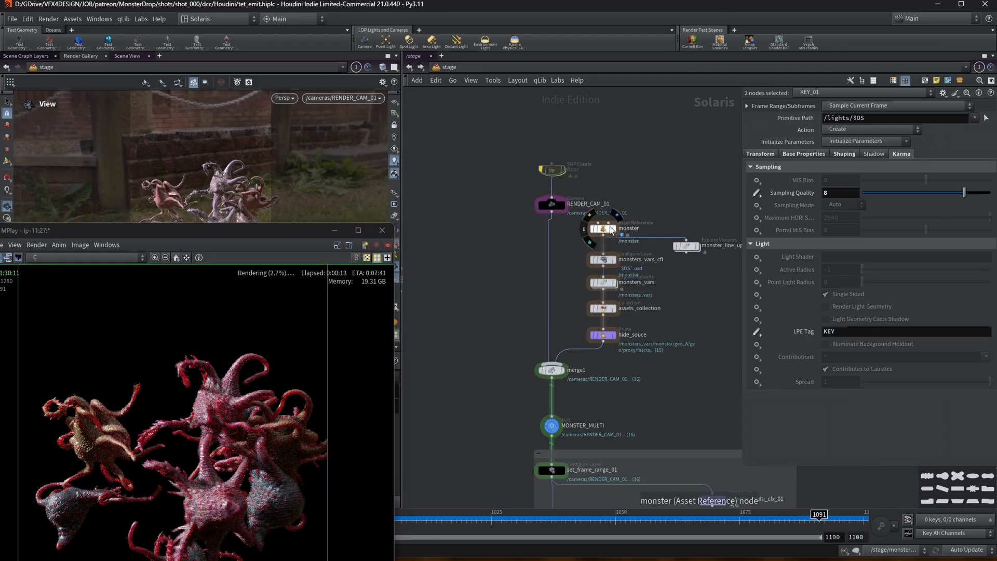
Display the monster_line_up Explore Variants node and orbit the viewport to view the monster variants.
click(699, 247)
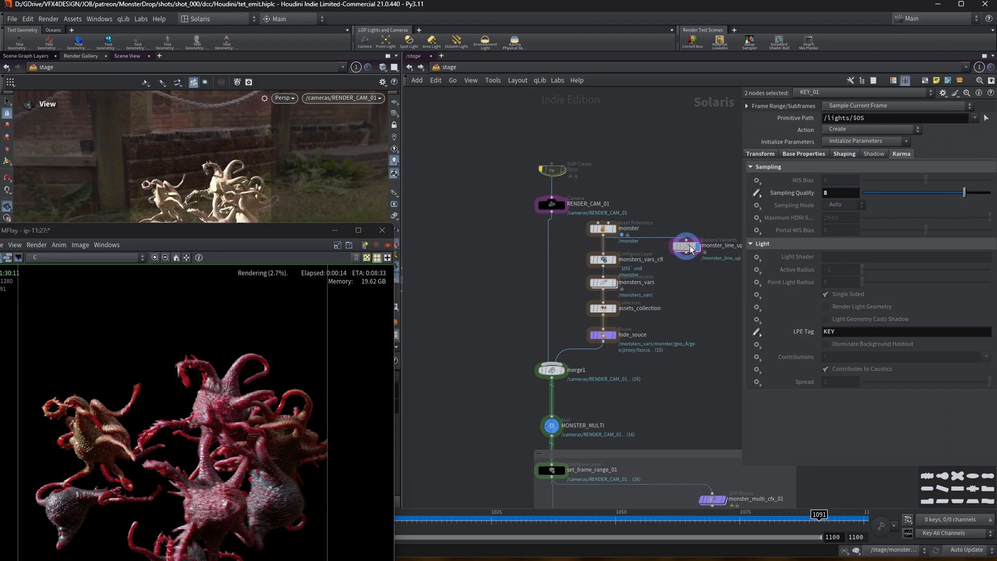
drag(223, 232, 307, 399)
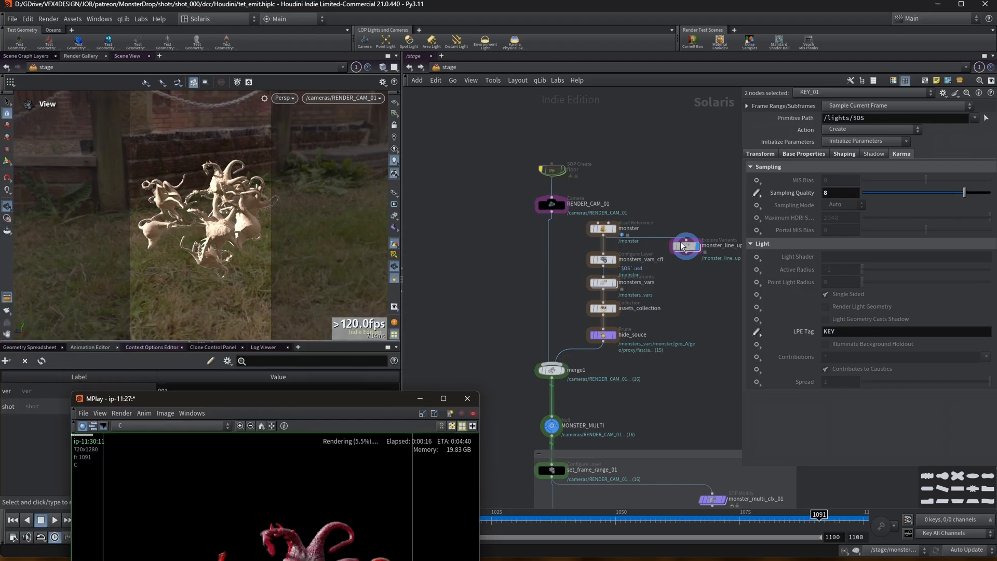
click(687, 244)
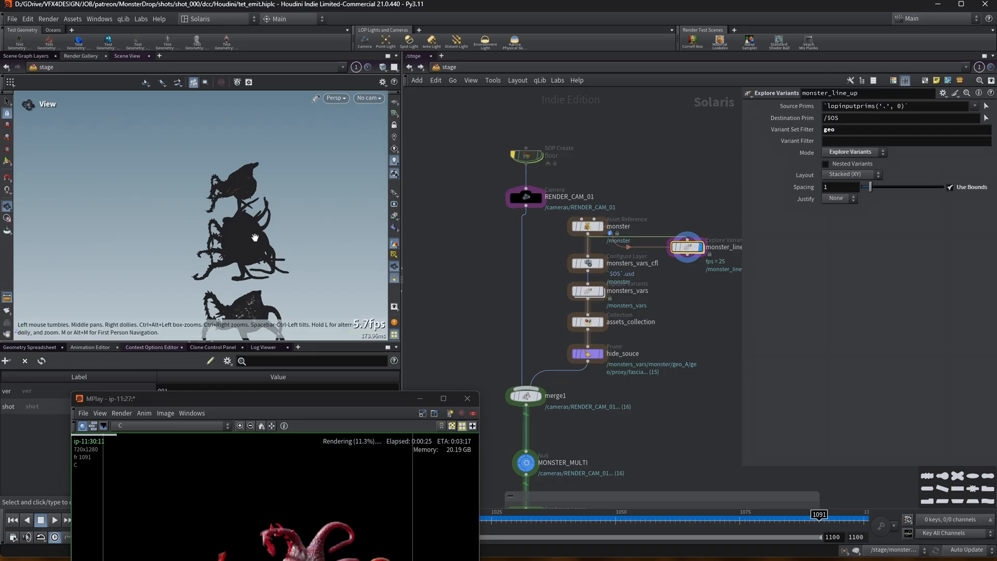
scroll(597, 187, down, 1)
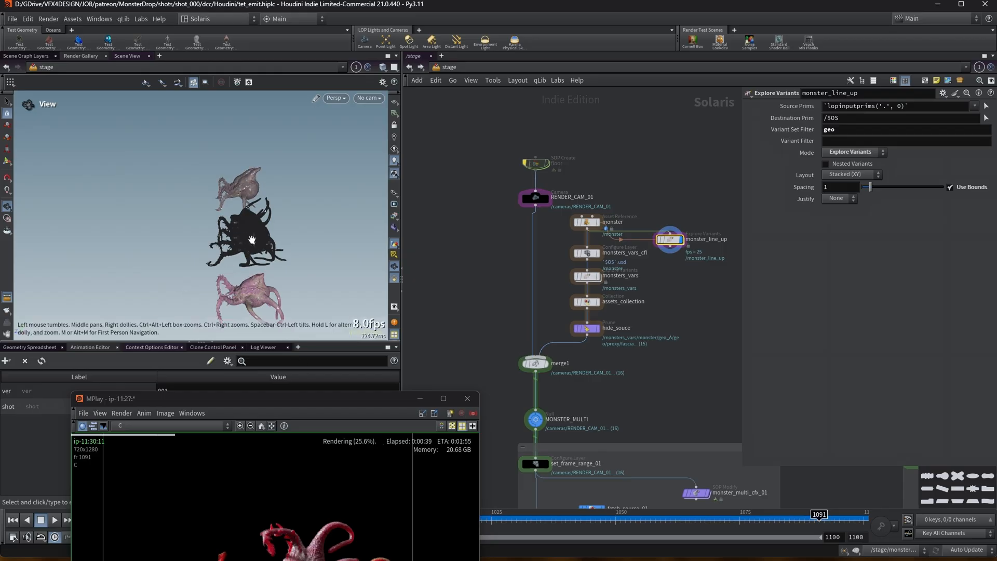
drag(265, 262, 302, 261)
drag(178, 238, 272, 248)
scroll(196, 224, down, 1)
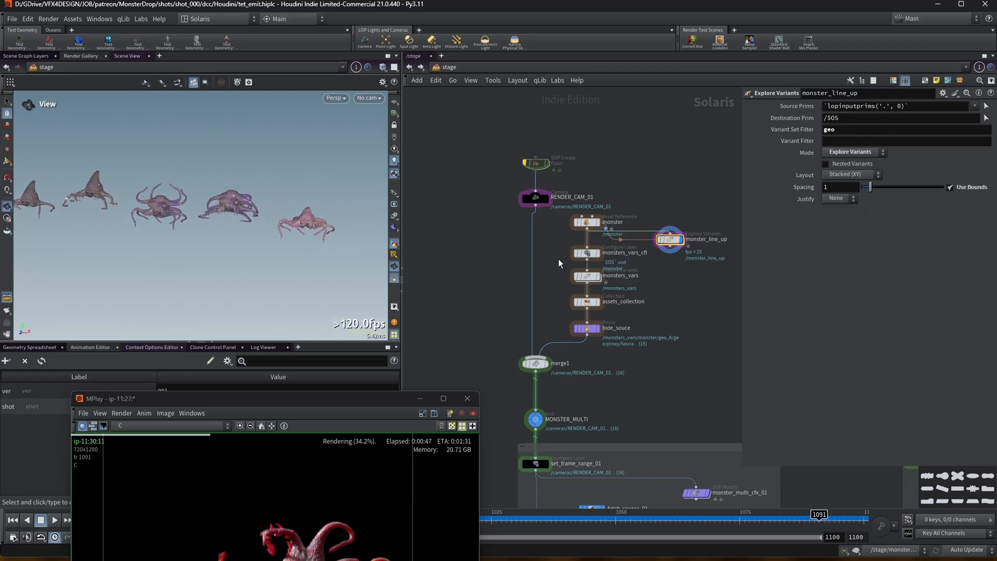
Display the assets_collection node and orbit the viewport around the monster.
click(599, 303)
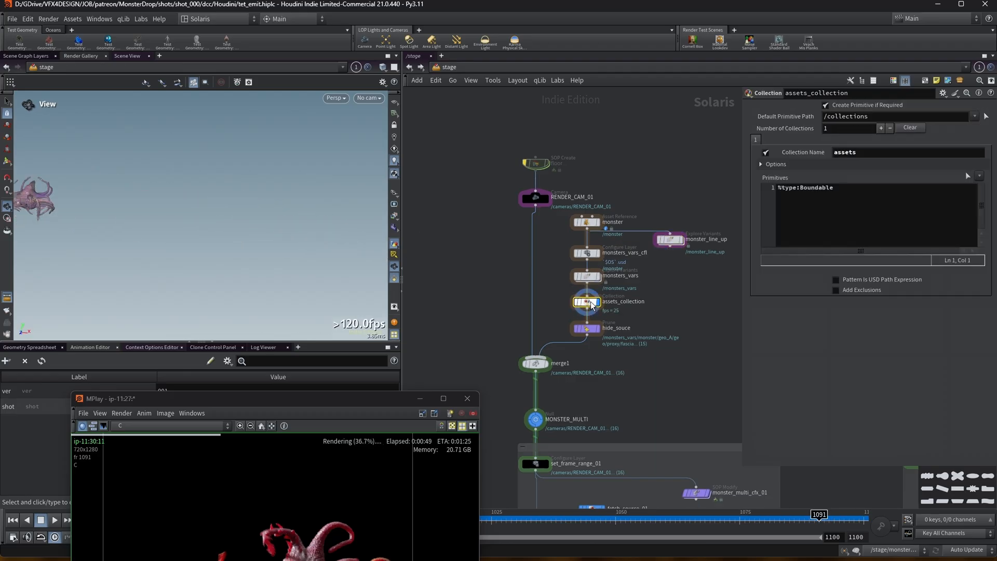
middle_drag(68, 214, 224, 237)
scroll(672, 382, down, 3)
Pan down the stage network and display the MULTI_SPIN Karma render node.
middle_drag(671, 382, 507, 265)
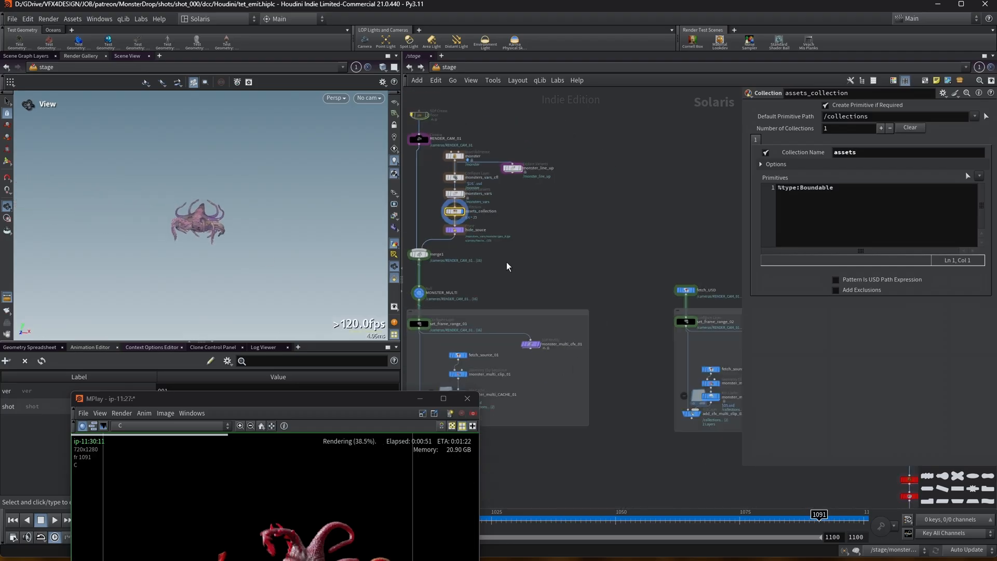
middle_drag(575, 303, 358, 247)
middle_drag(587, 215, 438, 214)
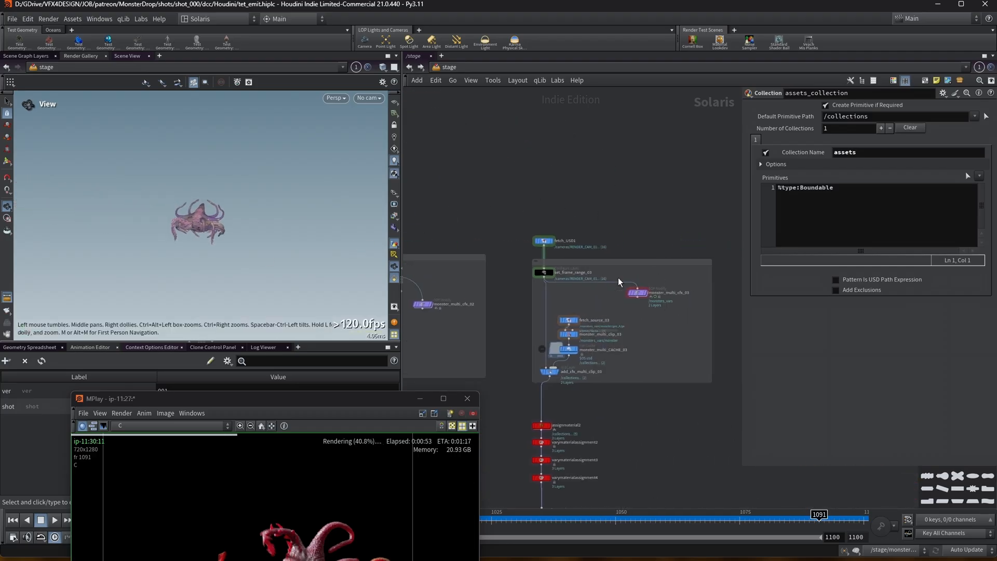
middle_drag(624, 453, 696, 253)
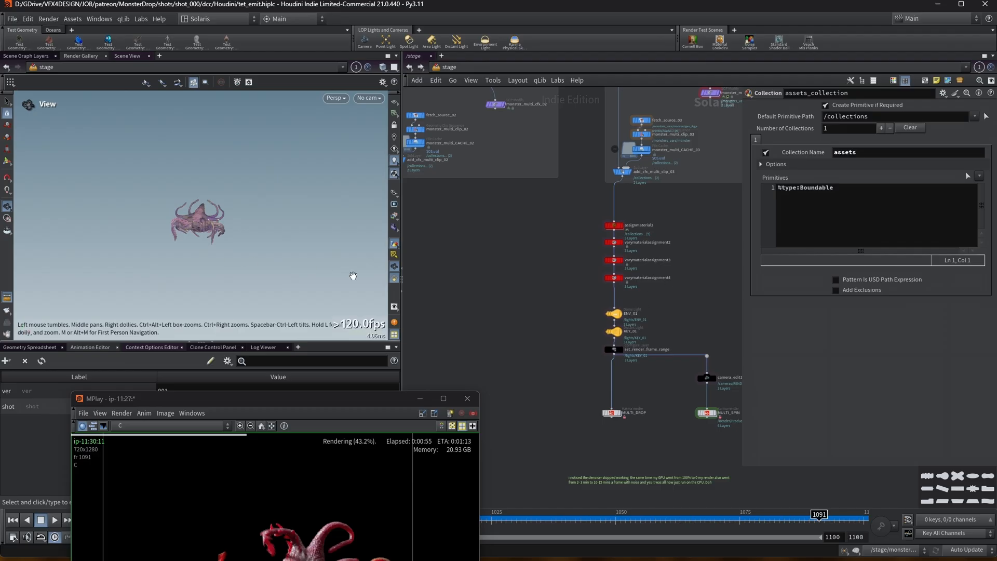
middle_drag(685, 422, 618, 421)
scroll(607, 420, up, 2)
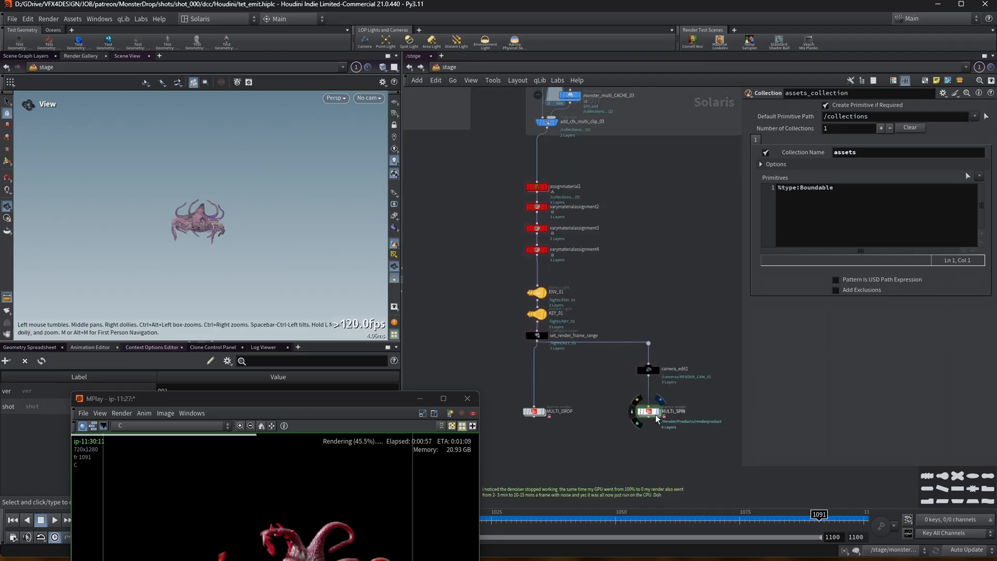
click(655, 414)
click(652, 415)
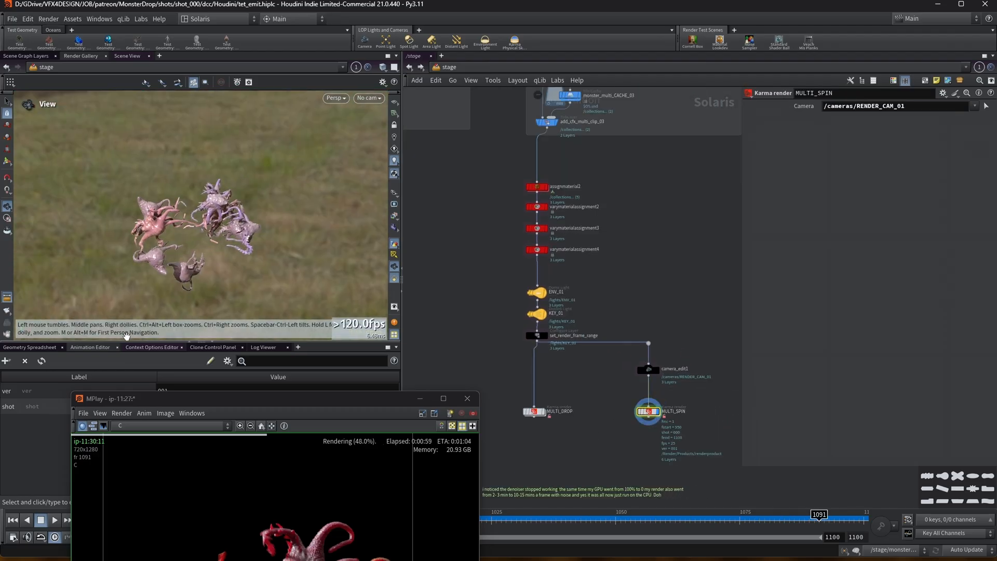
Scrub to frame 1060 and orbit the viewport around the MULTI_SPIN monsters.
drag(194, 402, 551, 124)
drag(198, 516, 669, 475)
right_drag(272, 202, 301, 211)
drag(301, 211, 238, 221)
right_drag(238, 220, 221, 211)
drag(572, 123, 221, 322)
scroll(618, 195, down, 3)
middle_drag(656, 207, 665, 352)
scroll(665, 352, up, 3)
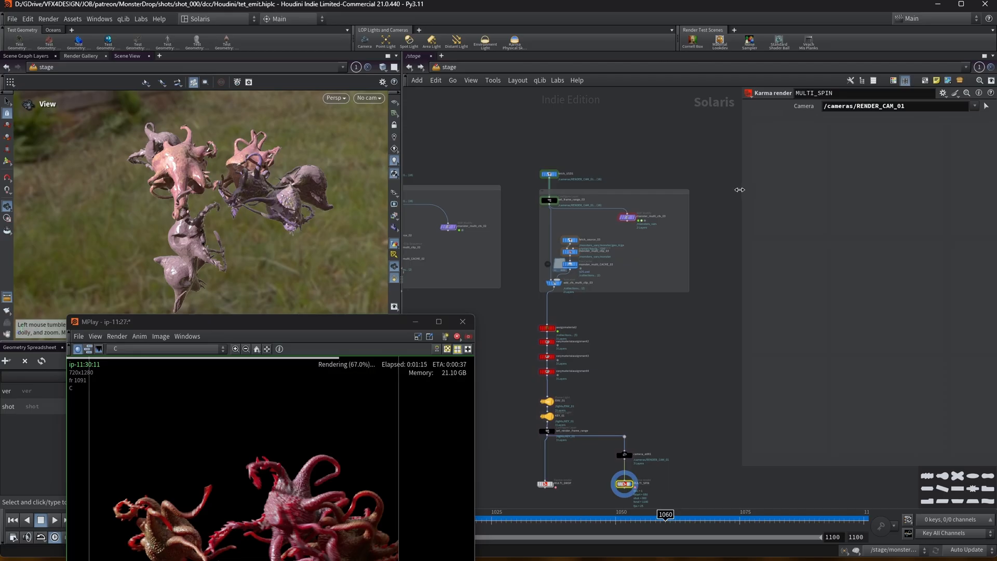
Widen the Karma render parameter pane and frame the whole stage network.
drag(741, 208, 779, 207)
scroll(596, 285, up, 2)
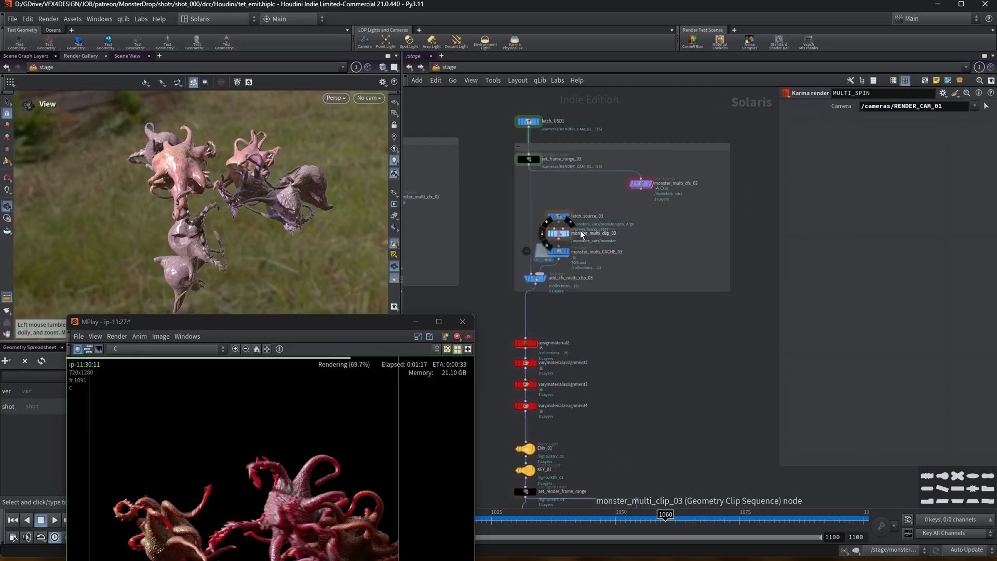
key(h)
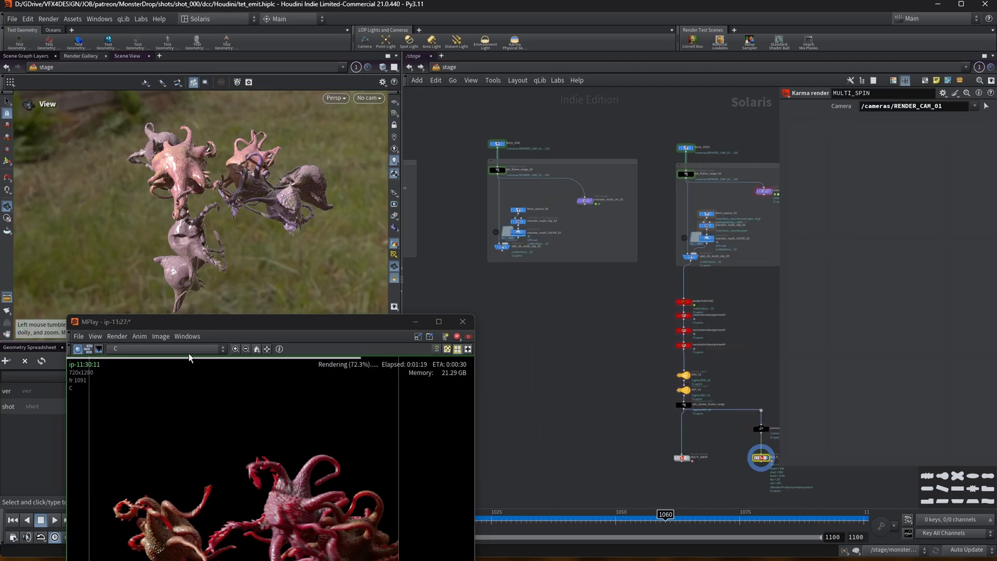
Play back the monster animation in the viewport and move the MPlay window up to review the MULTI_SPIN render.
drag(185, 320, 497, 363)
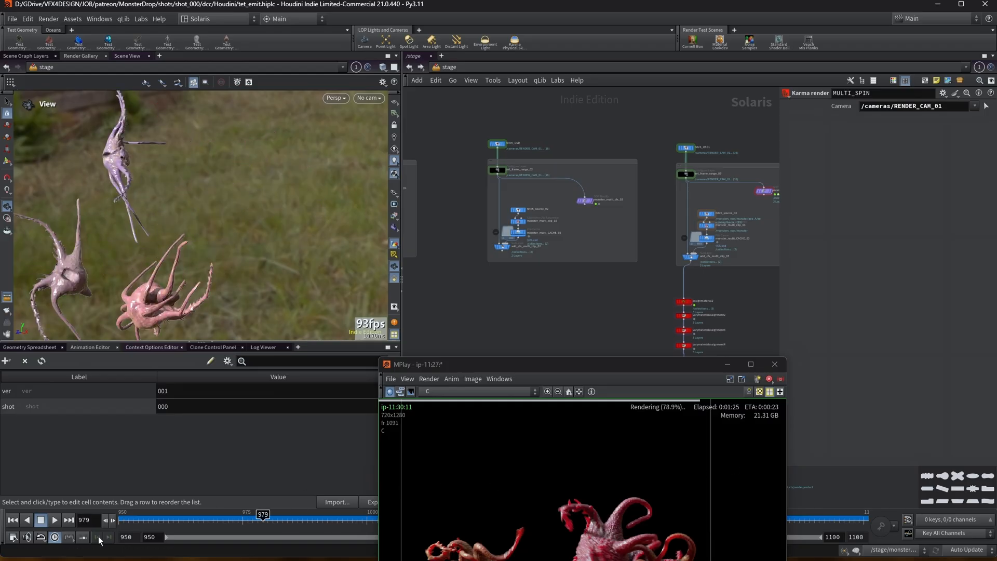
click(54, 520)
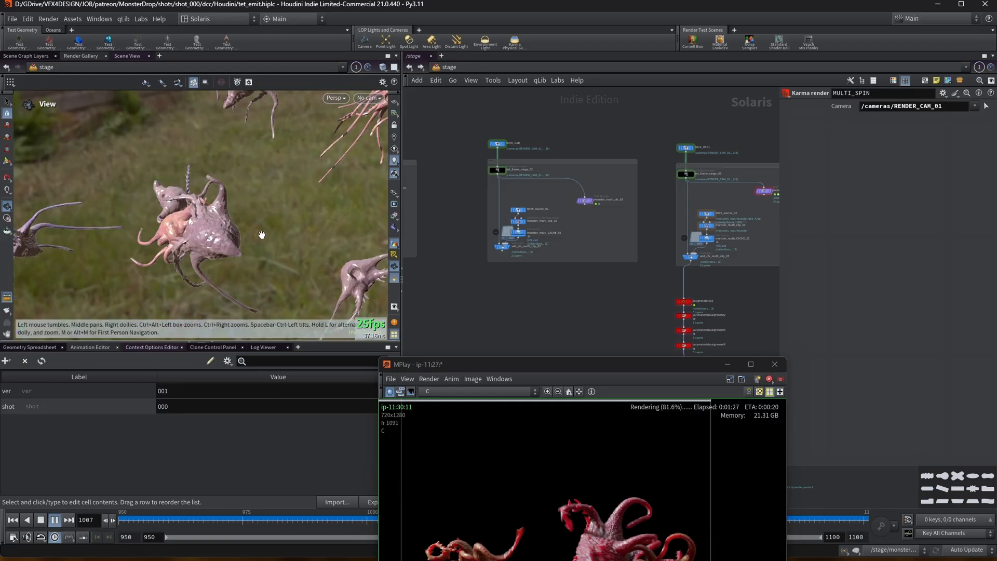
drag(506, 364, 455, 308)
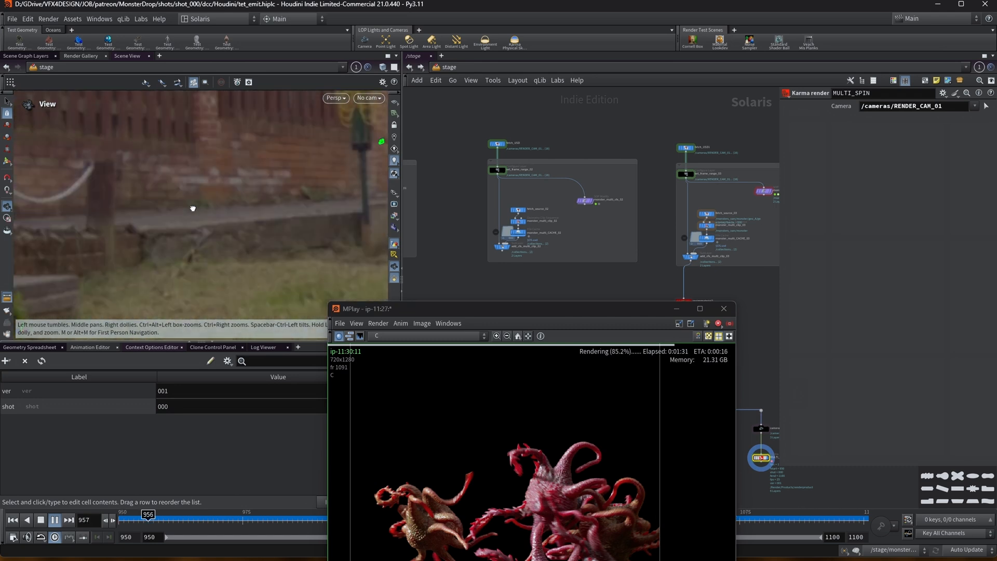
click(54, 520)
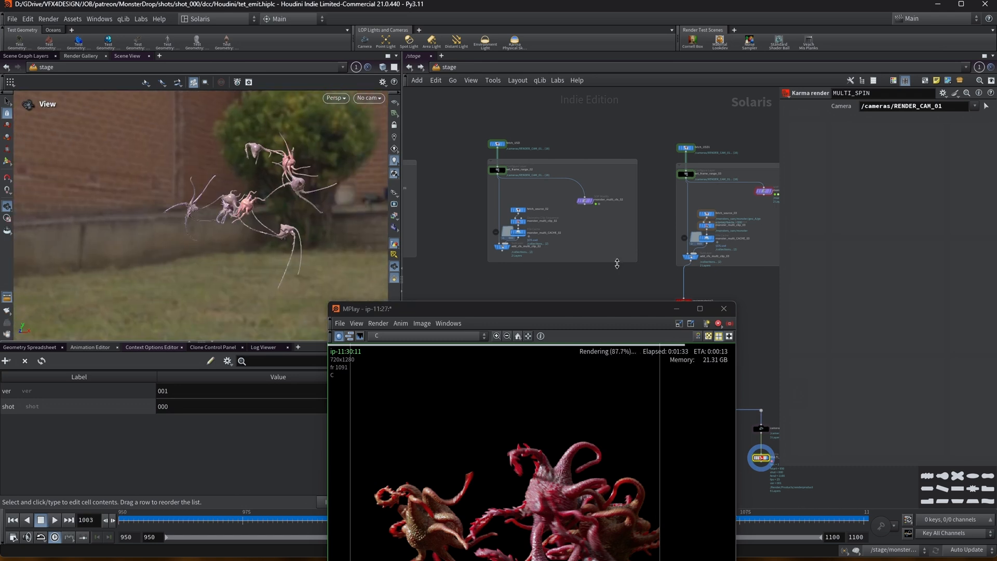
right_drag(259, 176, 323, 164)
drag(320, 167, 340, 180)
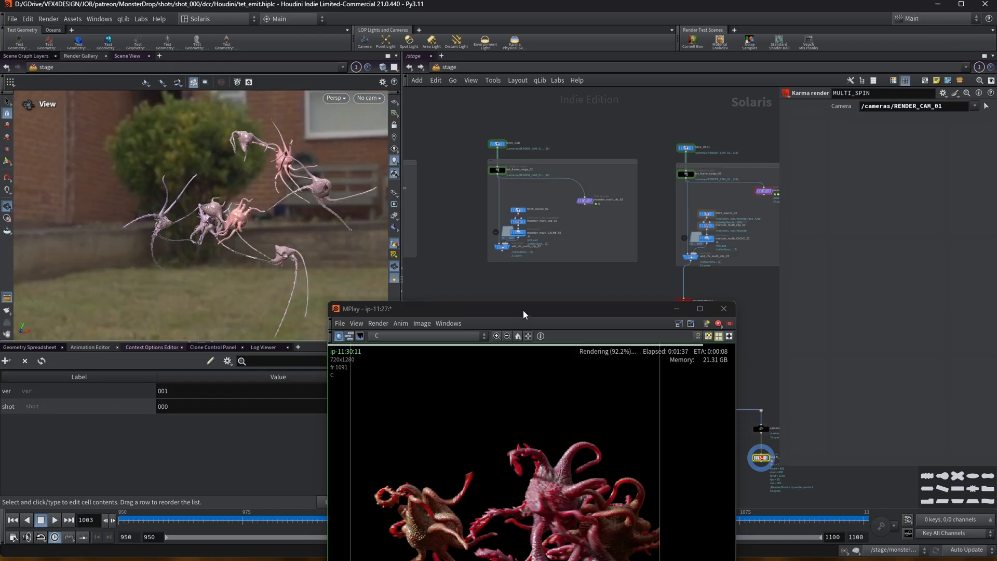
drag(522, 309, 429, 50)
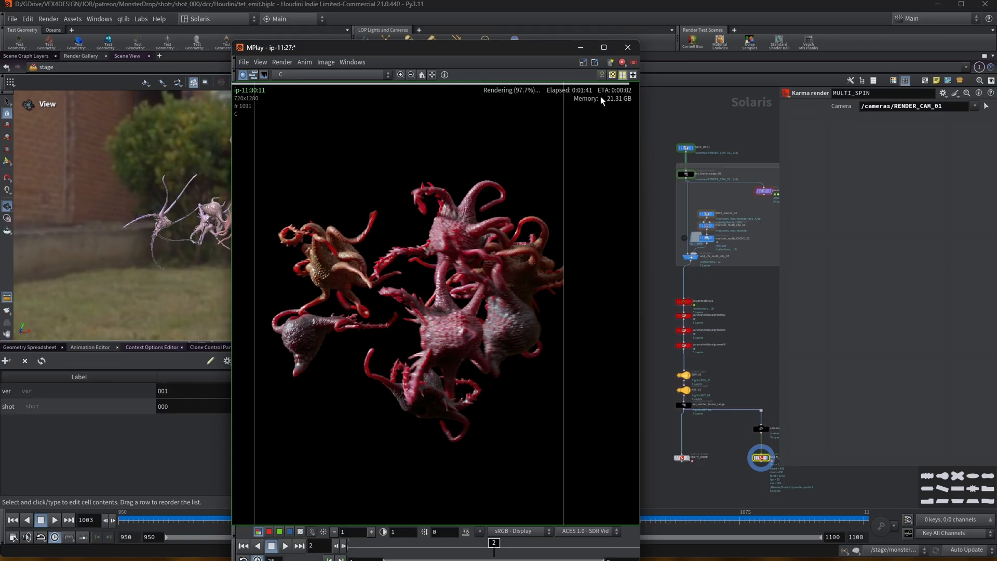
drag(495, 549, 581, 550)
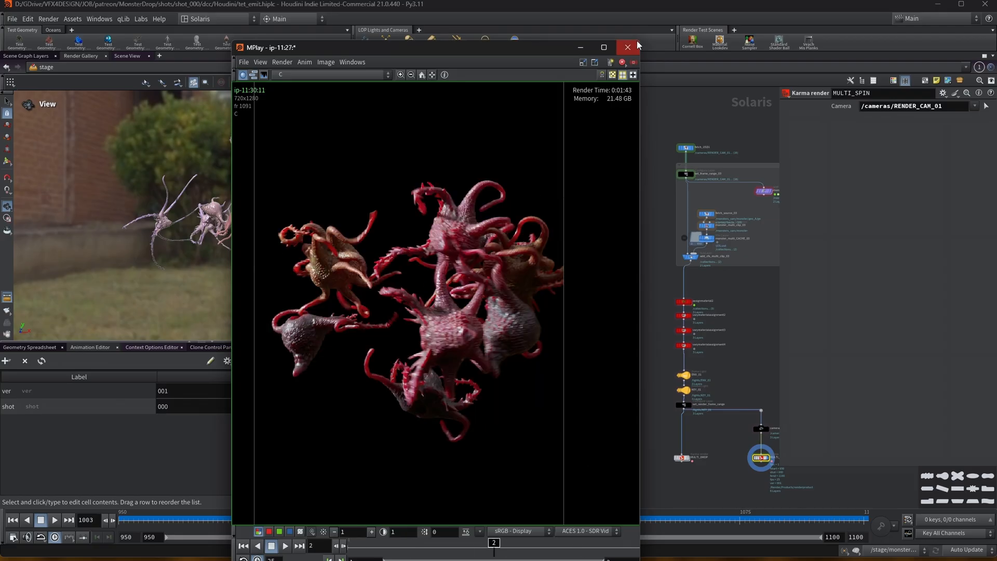
Save the Houdini scene file.
scroll(620, 148, down, 5)
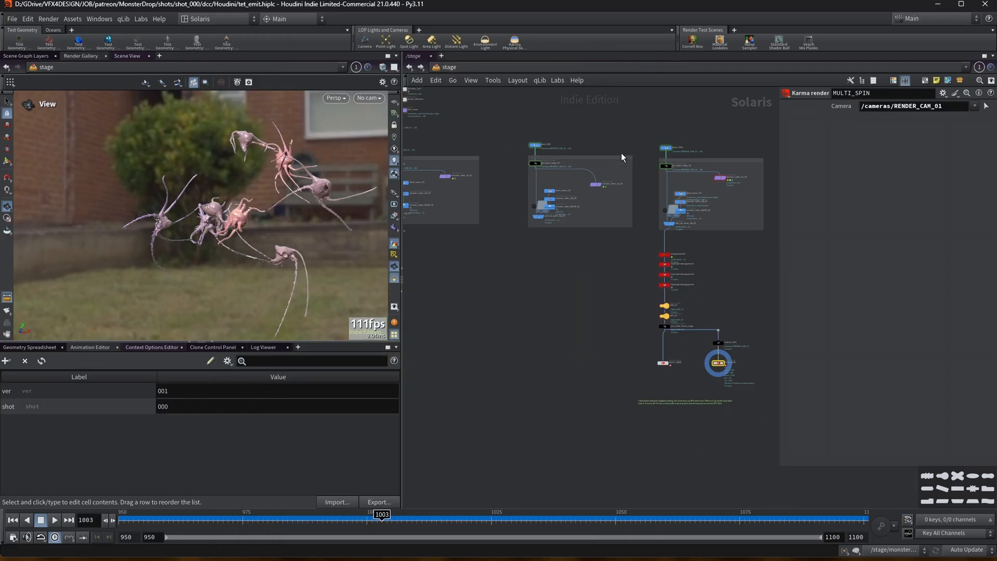
middle_drag(621, 151, 618, 215)
scroll(618, 215, up, 2)
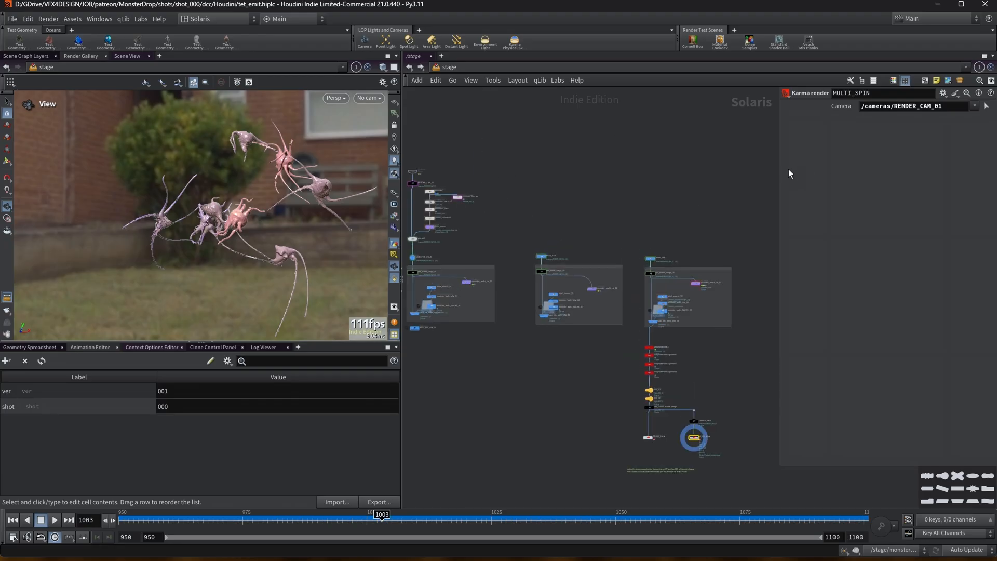
drag(778, 167, 850, 169)
middle_drag(634, 220, 675, 179)
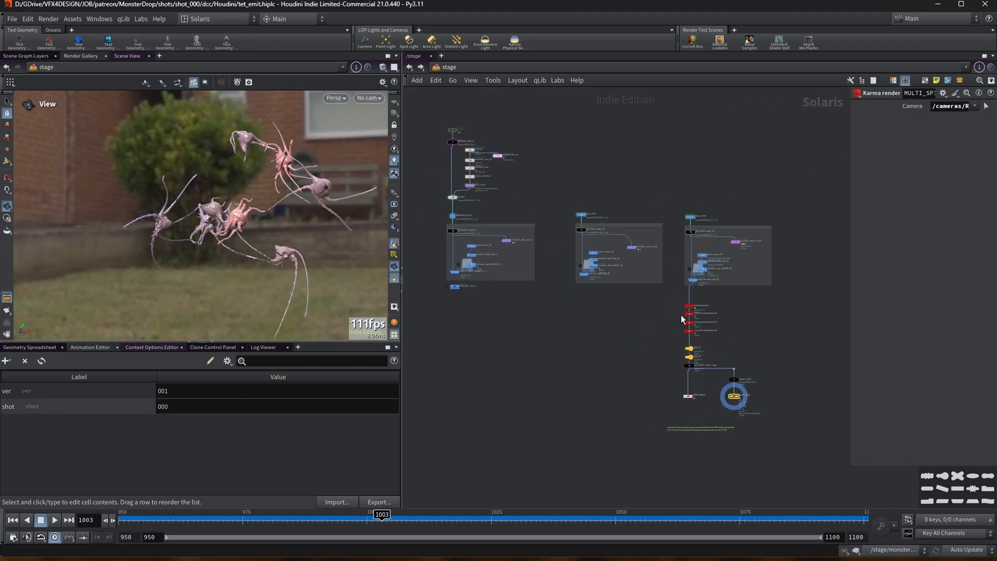
scroll(705, 466, up, 2)
click(15, 20)
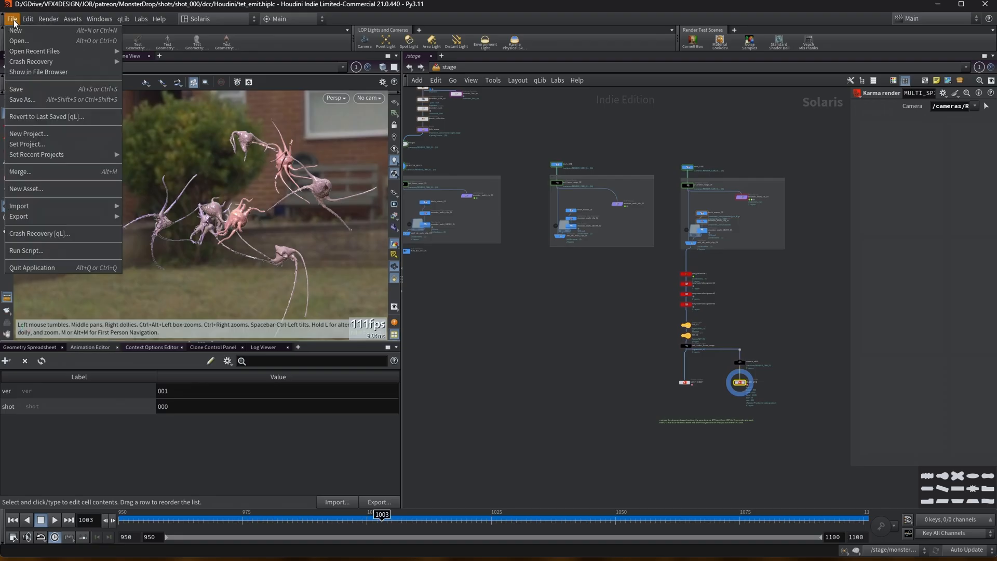
click(35, 91)
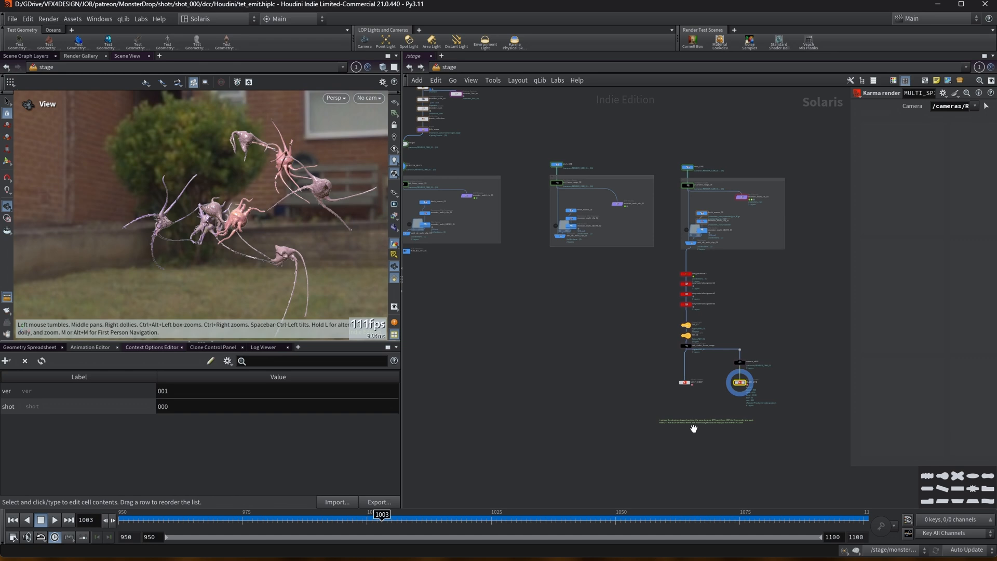
Zoom in on the sticky note beside the MULTI_DROP and MULTI_SPIN render nodes and read it.
scroll(694, 428, up, 5)
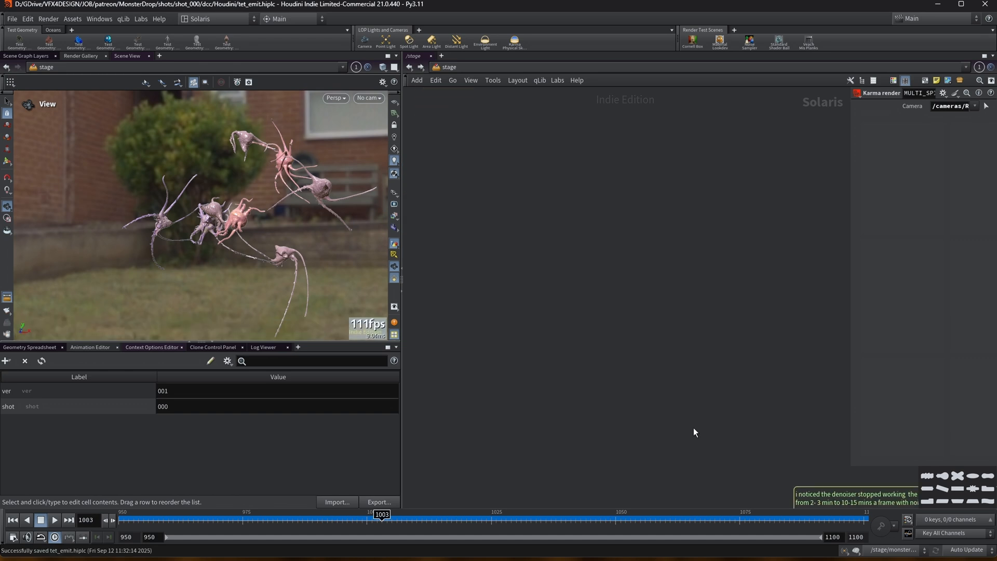
scroll(738, 433, down, 4)
middle_drag(765, 440, 470, 283)
scroll(474, 295, up, 5)
middle_drag(571, 255, 531, 286)
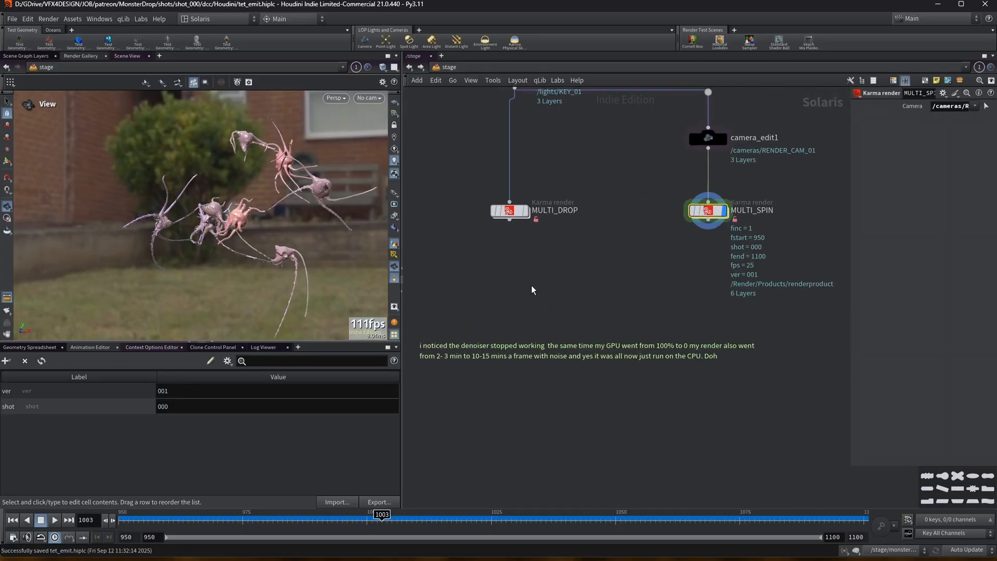
scroll(503, 312, down, 3)
scroll(502, 333, up, 2)
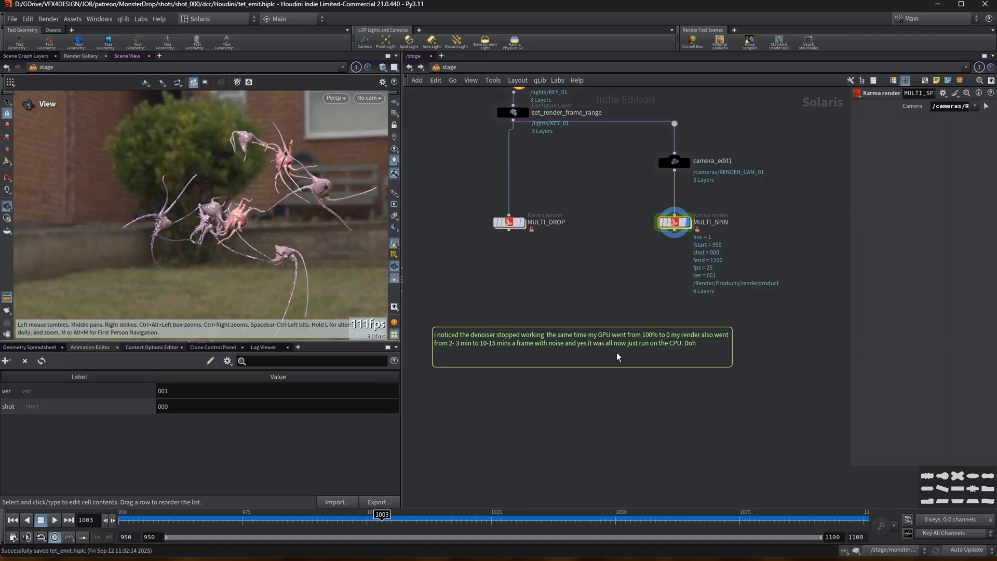
scroll(570, 292, up, 2)
scroll(575, 378, down, 2)
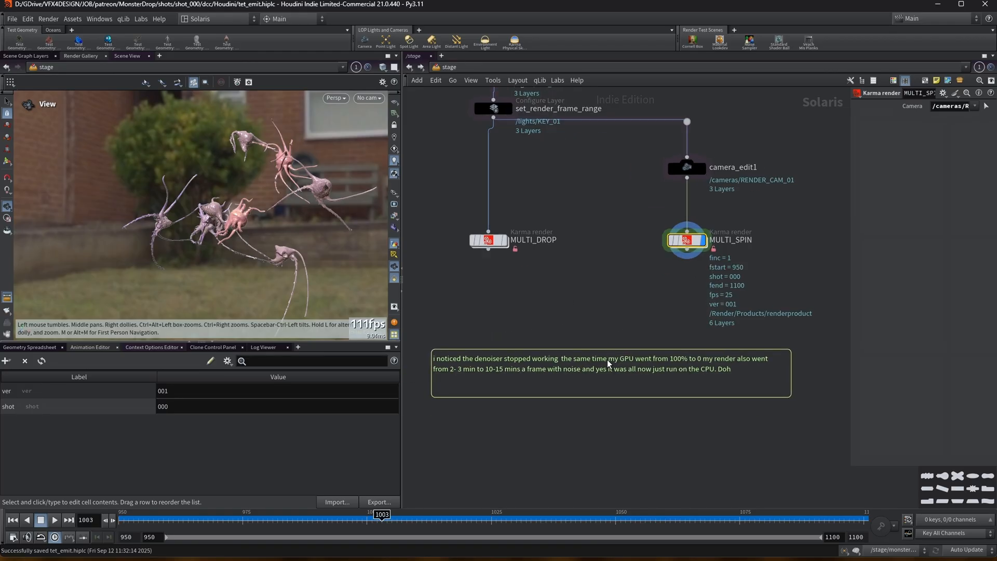
middle_drag(585, 218, 585, 258)
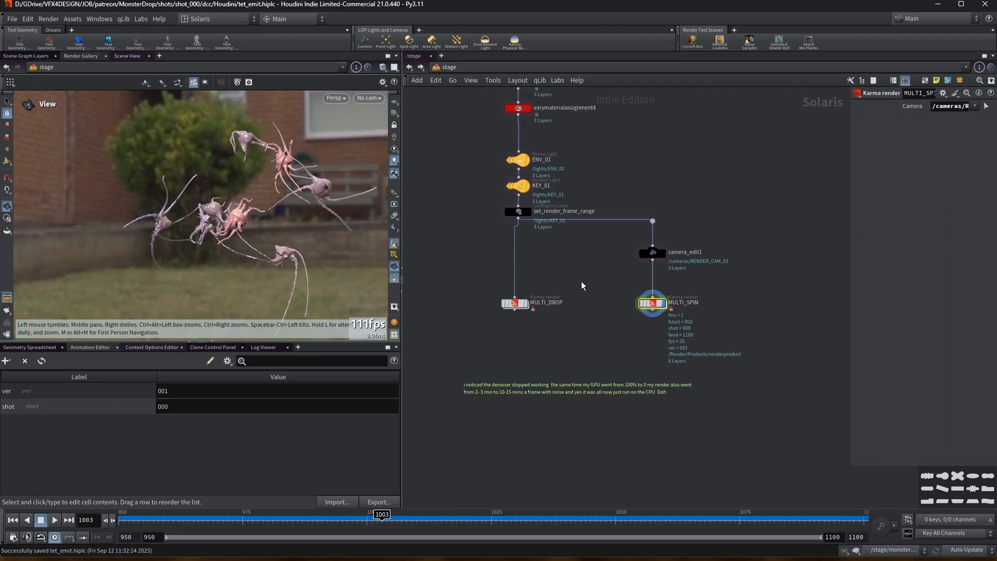
scroll(580, 275, down, 2)
middle_drag(577, 269, 574, 338)
scroll(519, 311, down, 1)
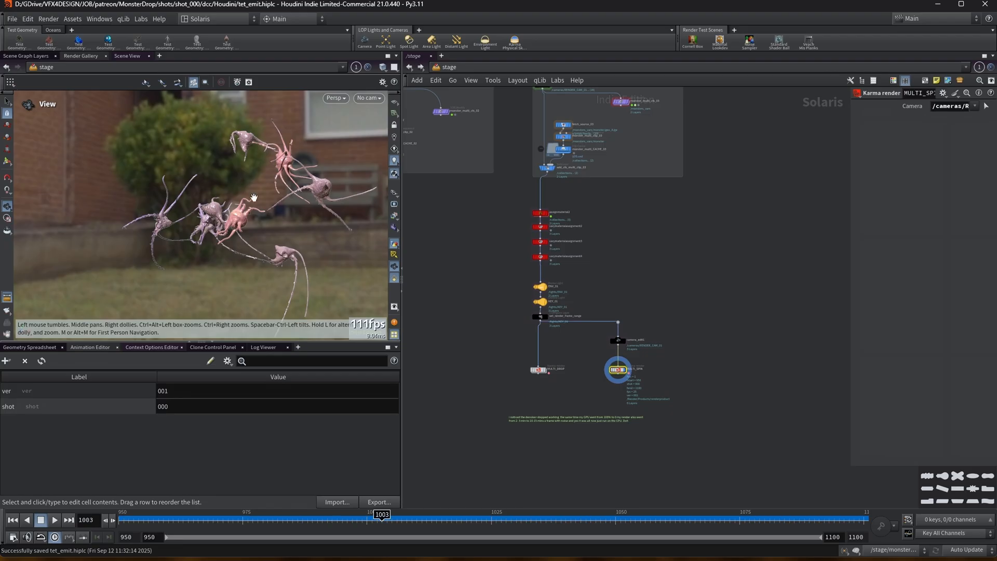
Scrub to frame 972, look through /cameras/RENDER_CAM_01 in the viewport and play the animation.
click(473, 516)
drag(482, 516, 153, 512)
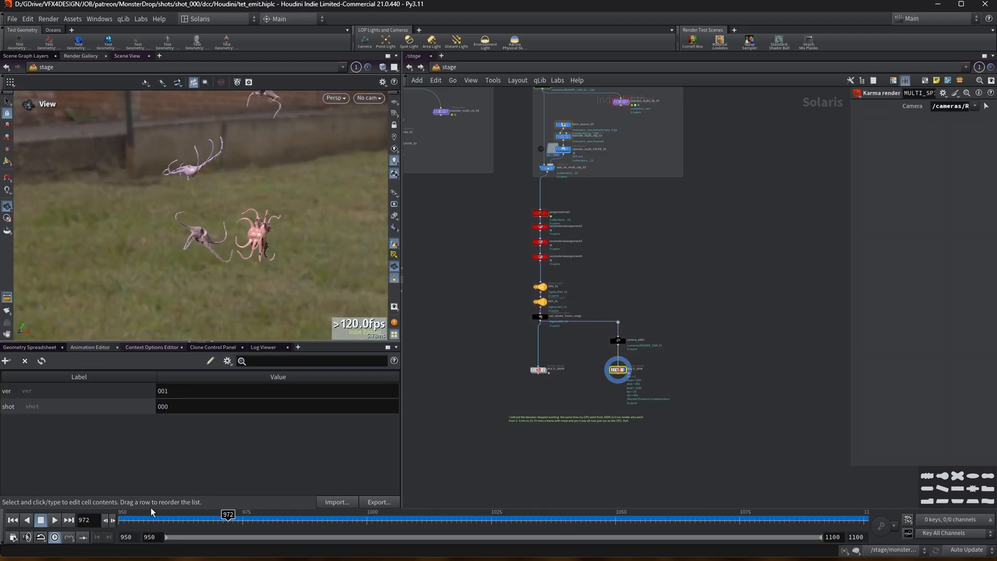
click(368, 98)
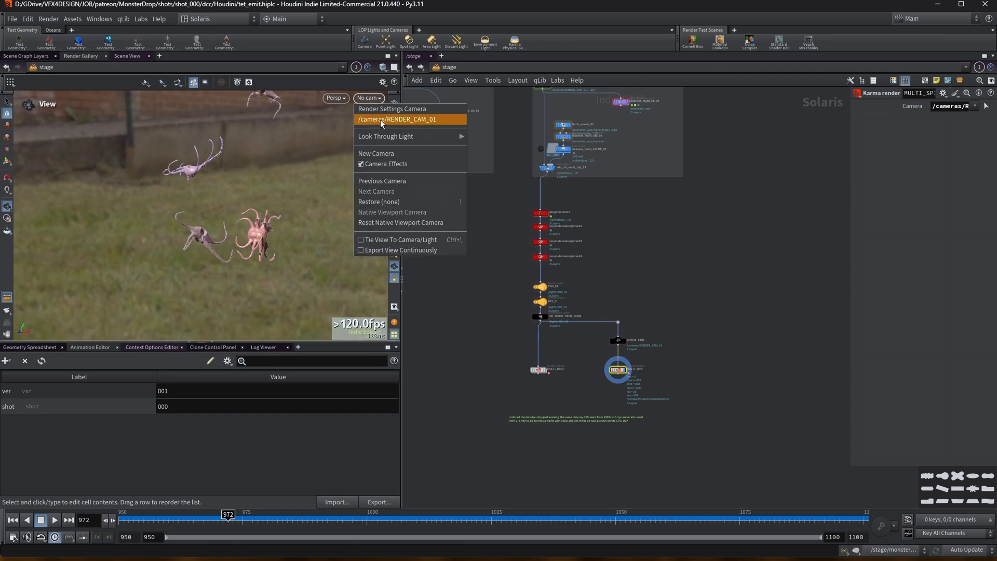
click(382, 120)
click(54, 520)
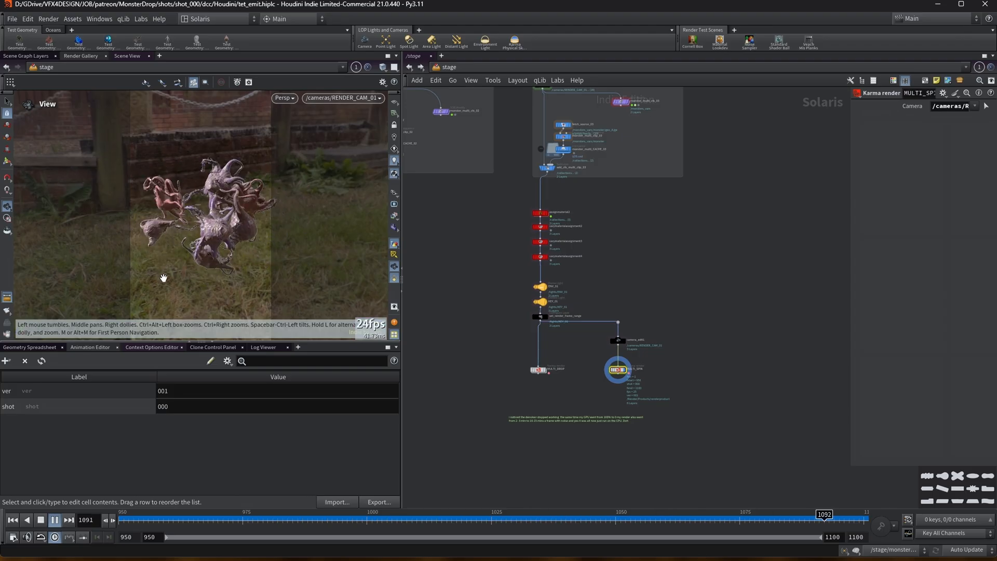
scroll(585, 256, down, 2)
middle_drag(627, 261, 758, 326)
scroll(656, 320, down, 1)
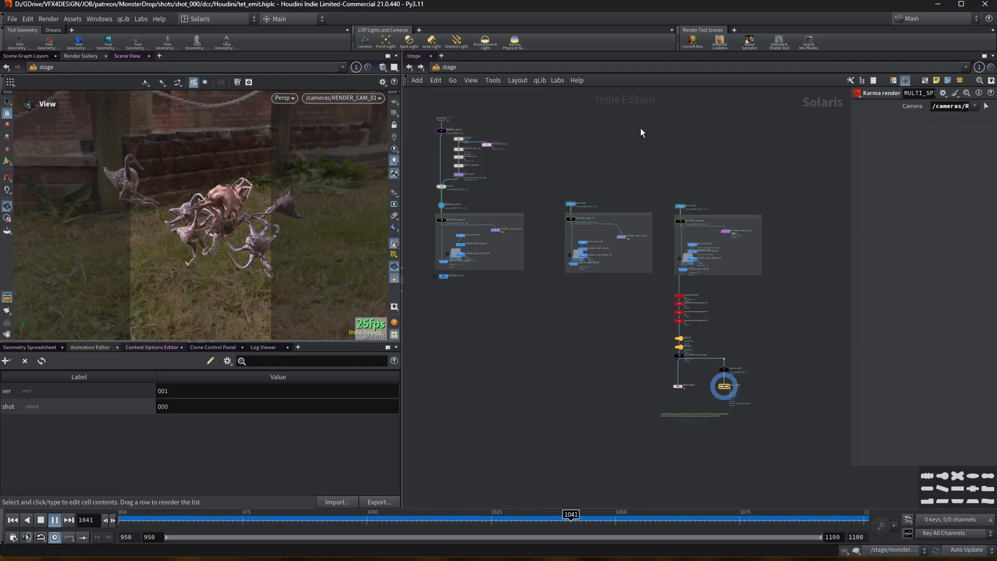
scroll(646, 140, up, 2)
drag(850, 173, 875, 173)
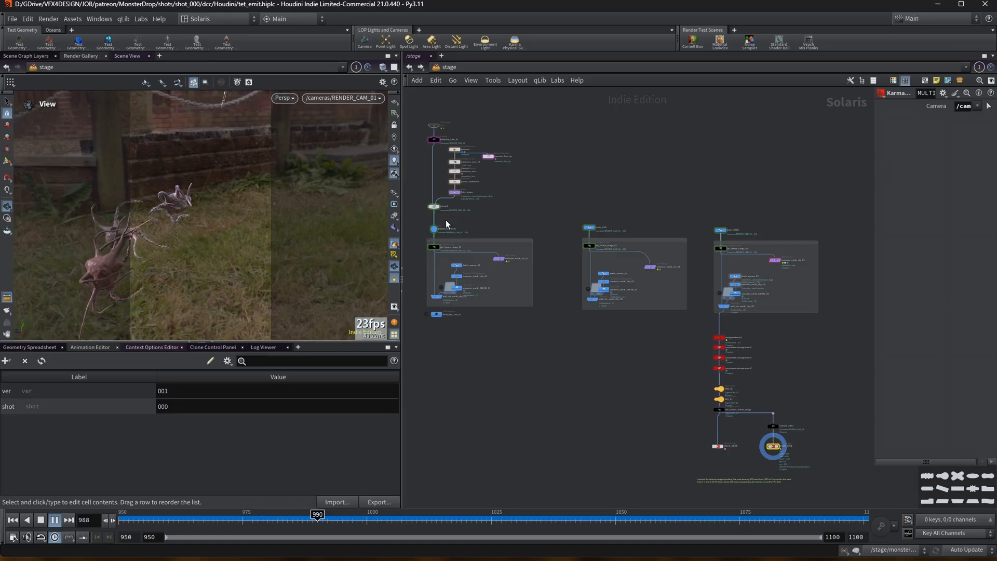